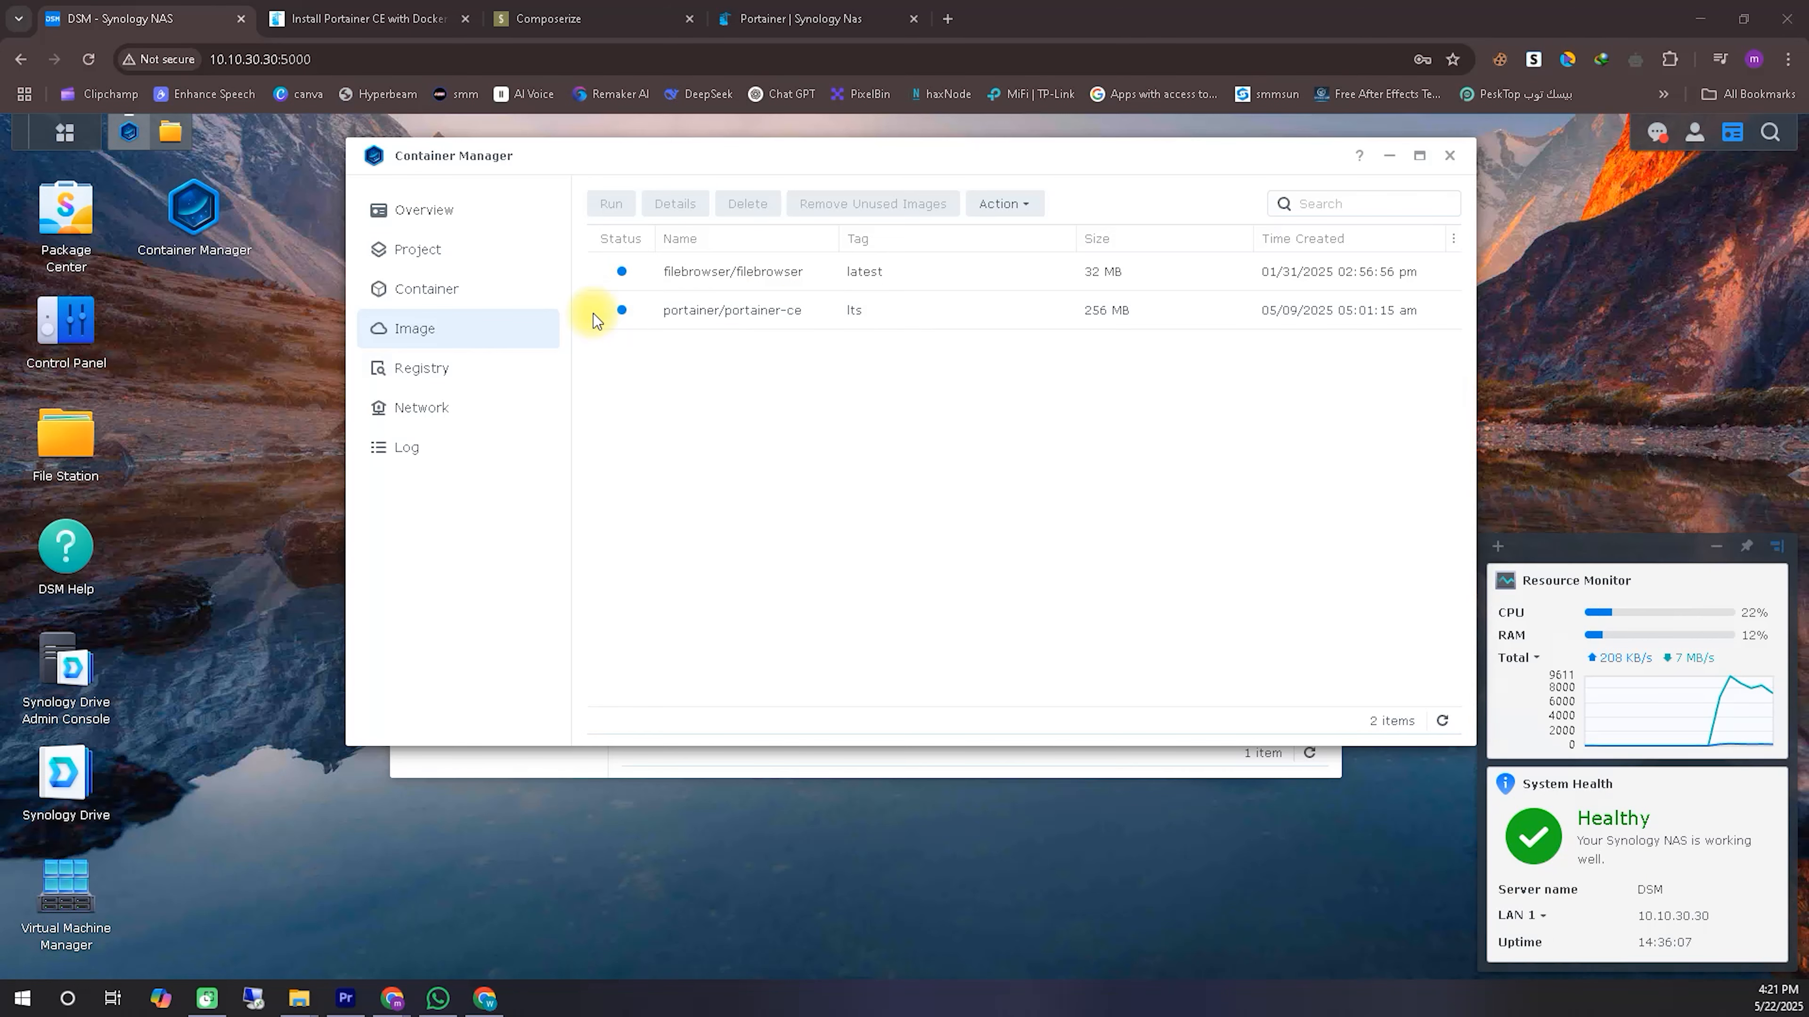
Step: View the existing projects in Container Manager
{"action": "left_click", "coordinate": [457, 249]}
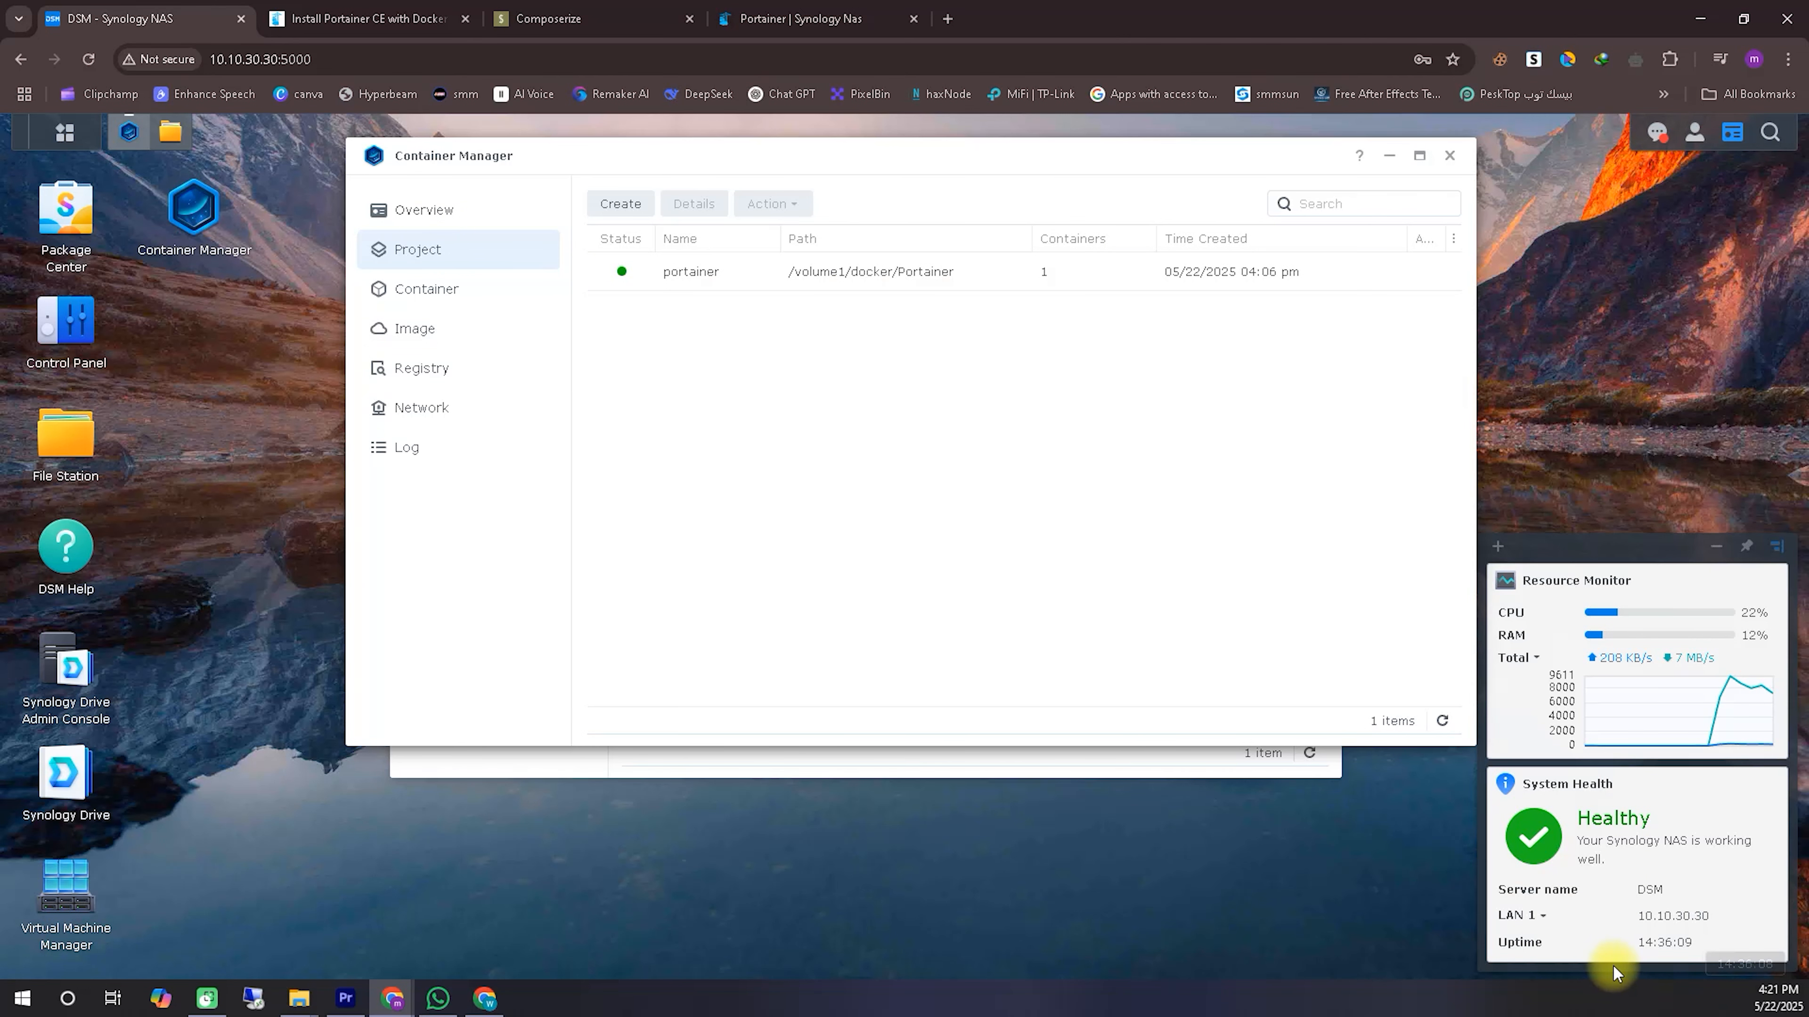
{"action": "left_click_drag", "start_coordinate": [588, 290], "coordinate": [753, 296]}
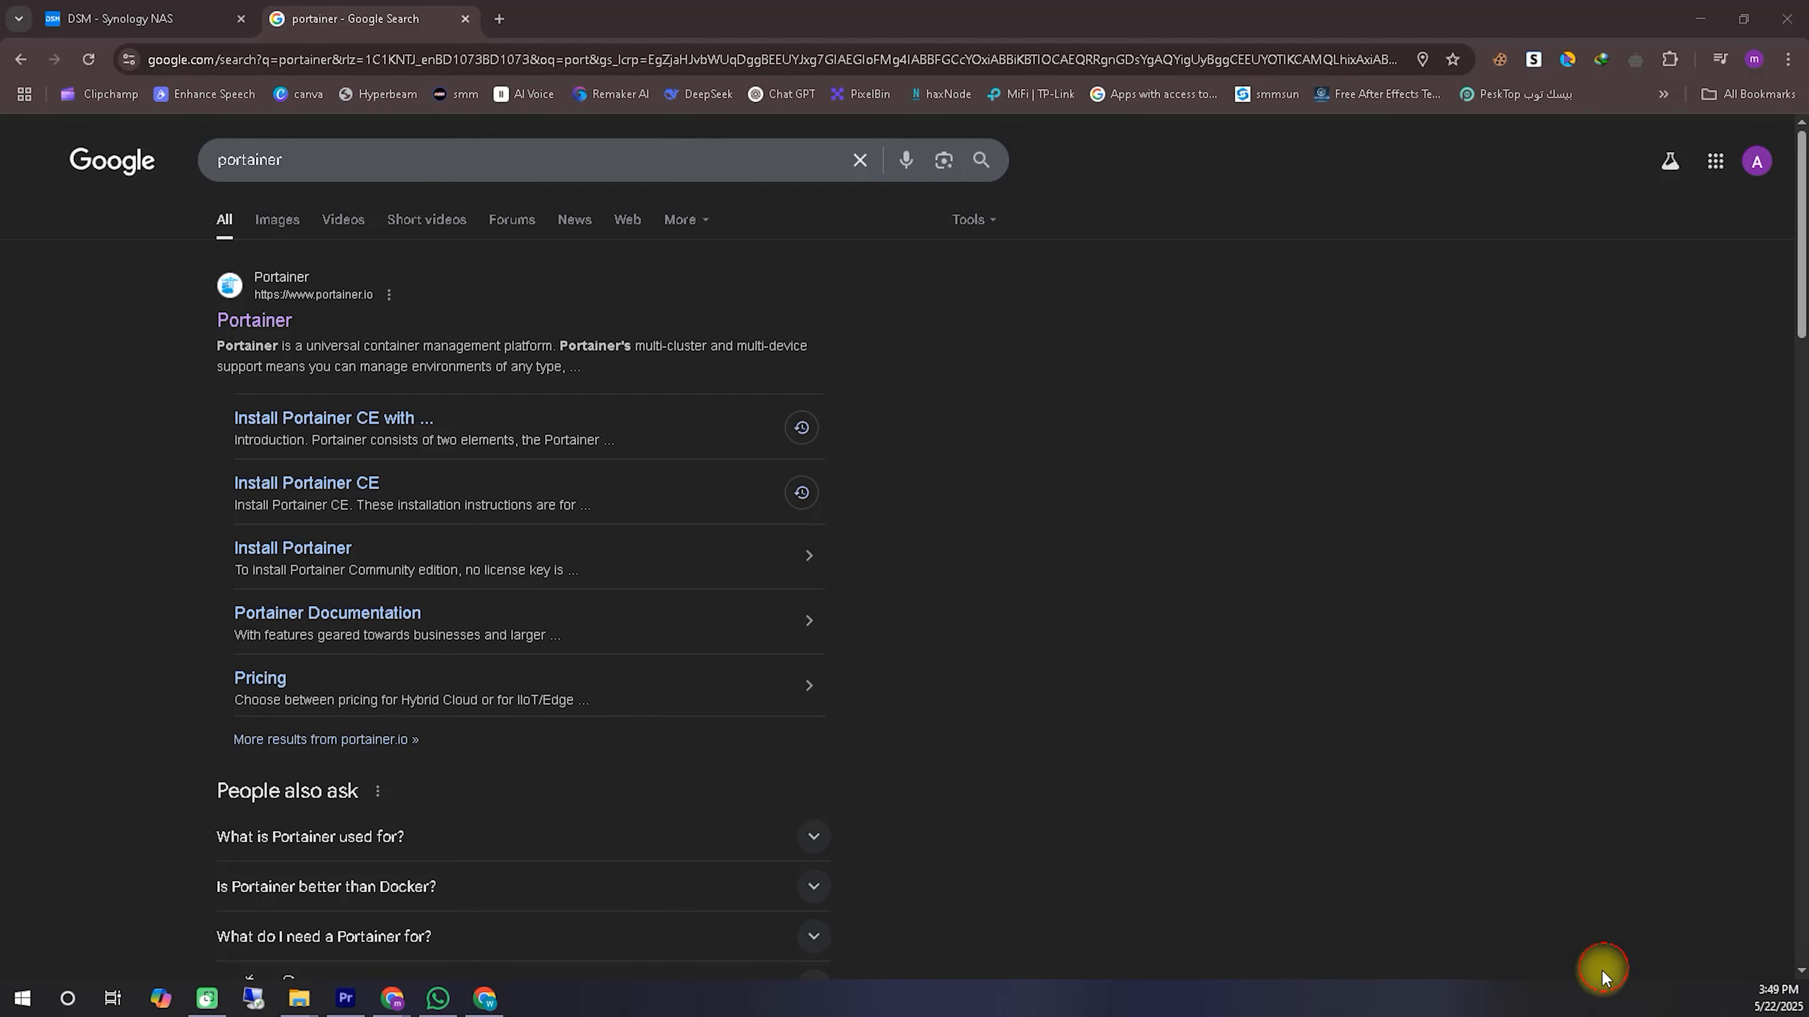
Step: Open the Portainer website from the search results and go to its documentation site
{"action": "mouse_move", "coordinate": [335, 352]}
{"action": "left_mouse_down"}
{"action": "mouse_move", "coordinate": [206, 378]}
{"action": "mouse_move", "coordinate": [329, 394]}
{"action": "left_mouse_up"}
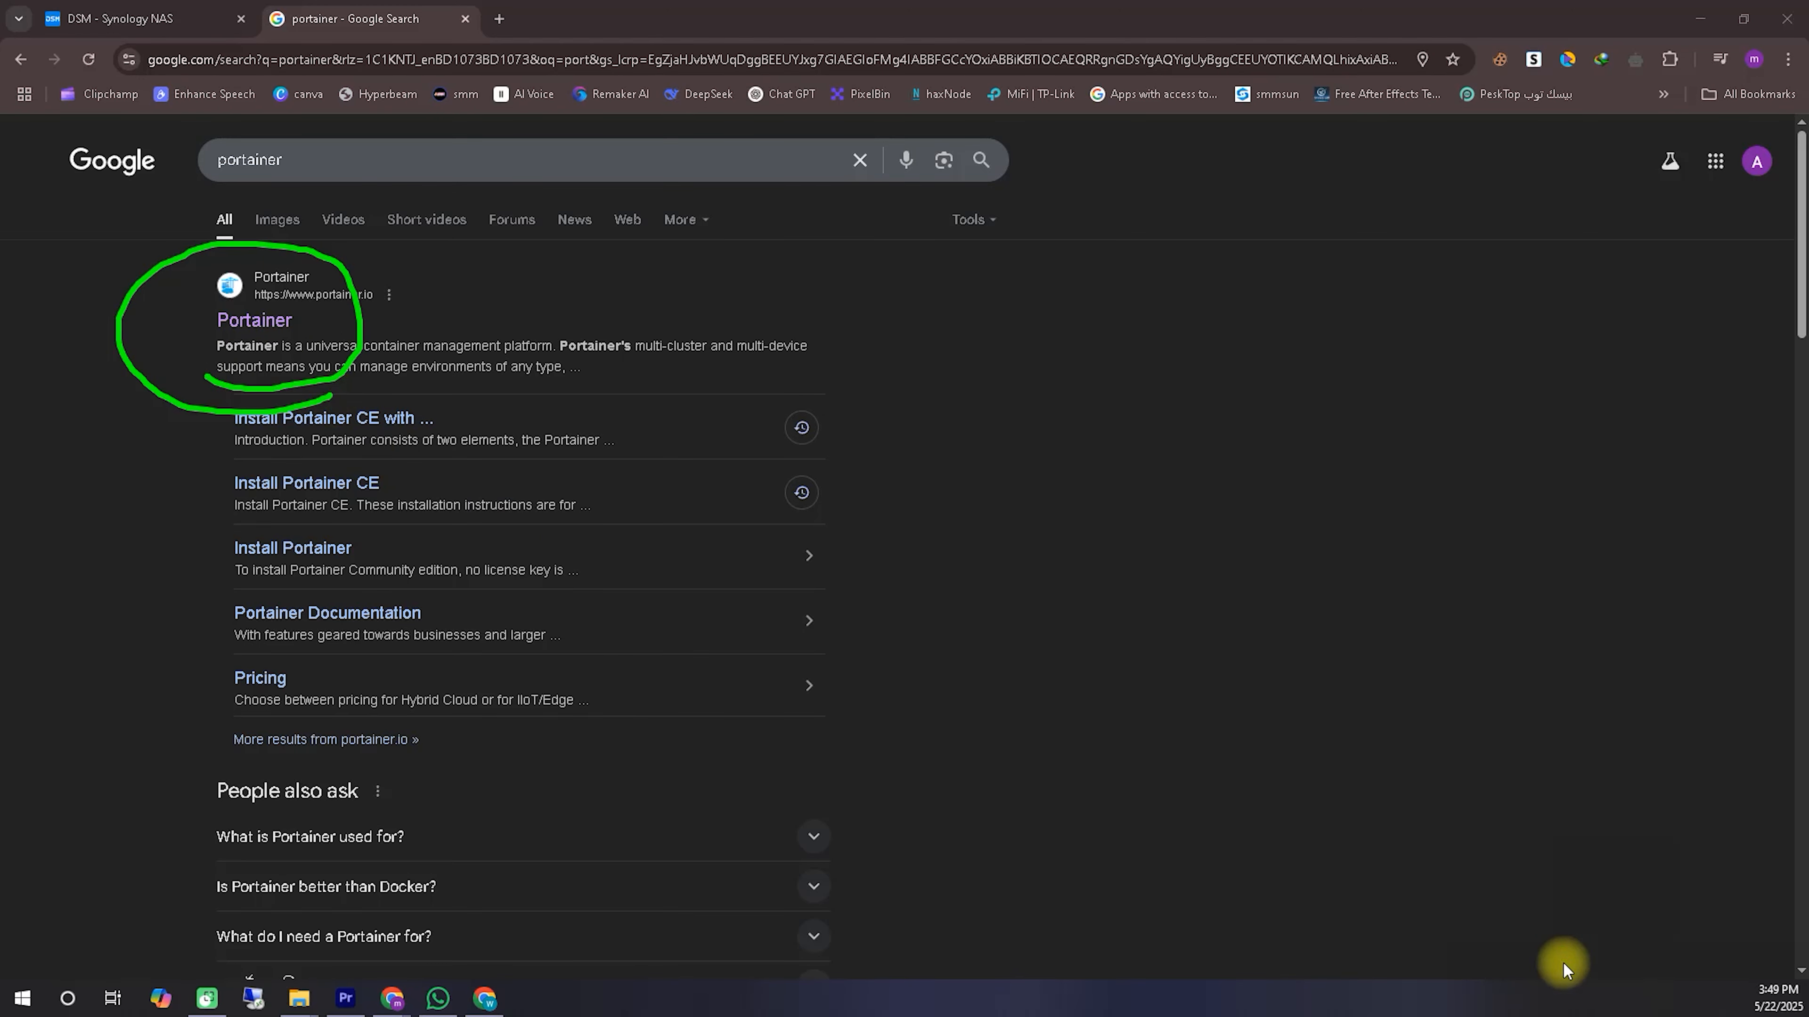
{"action": "left_click", "coordinate": [274, 320]}
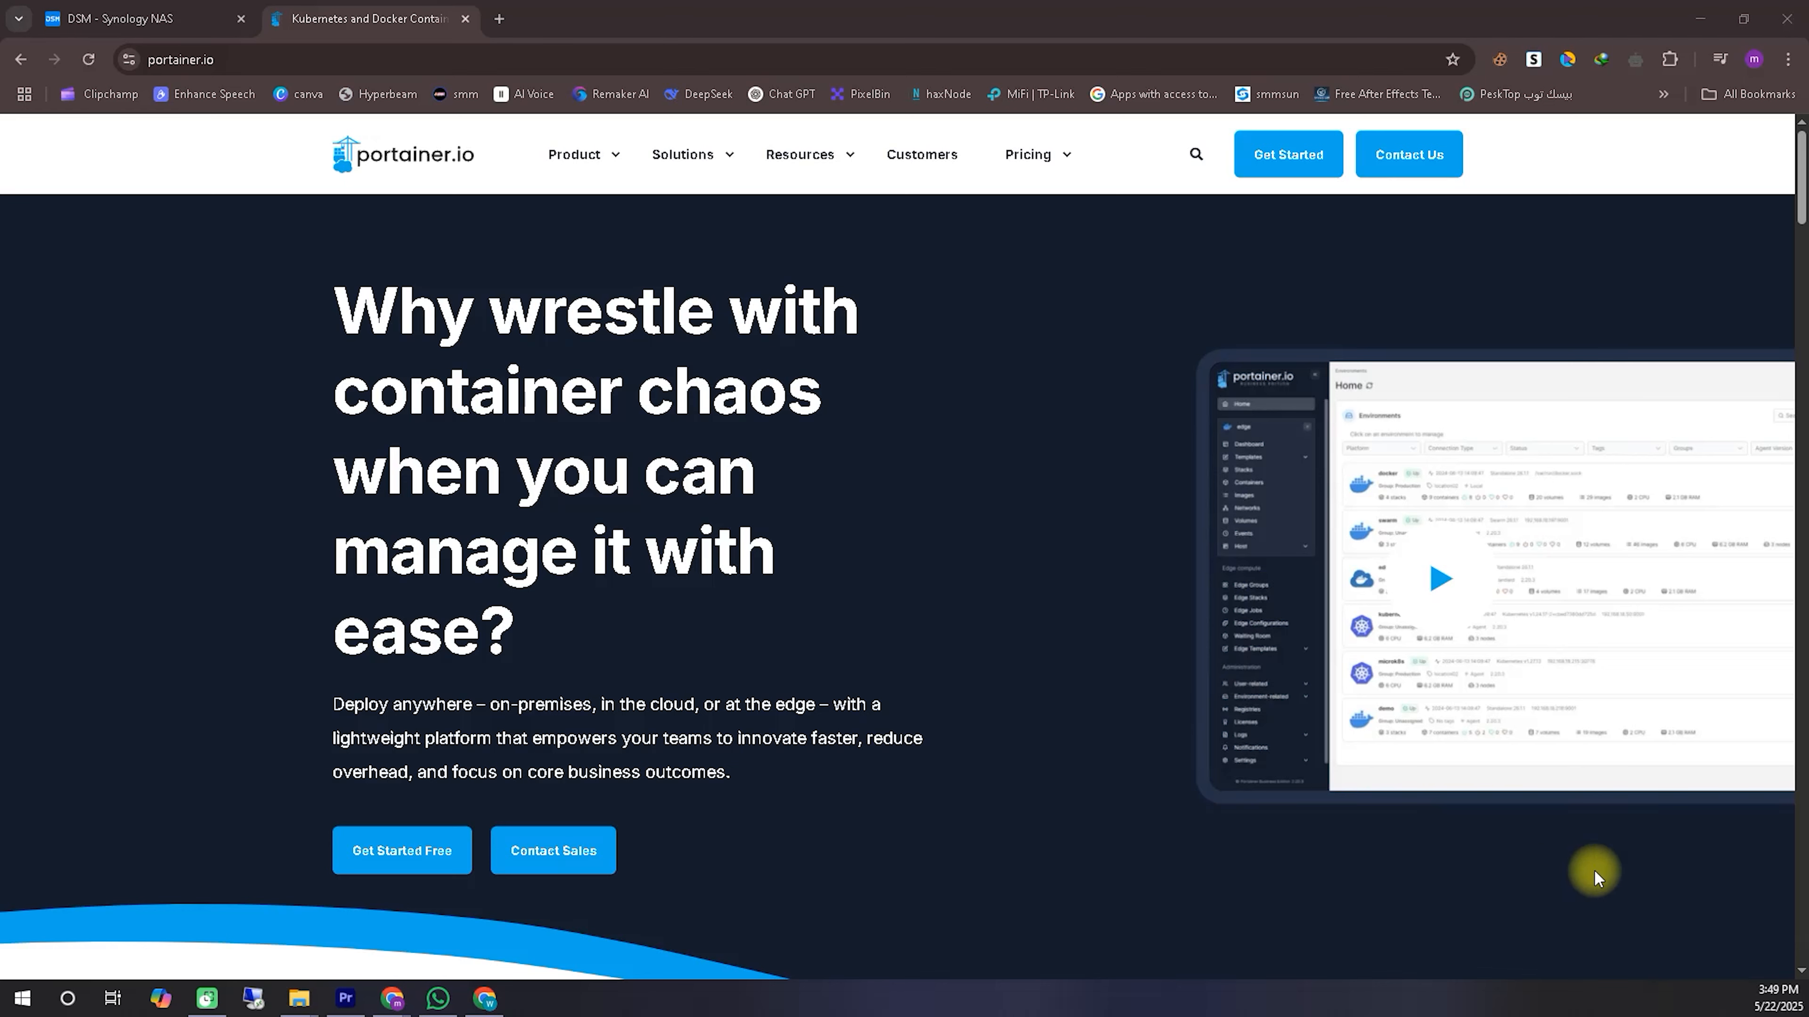
{"action": "left_click", "coordinate": [445, 852]}
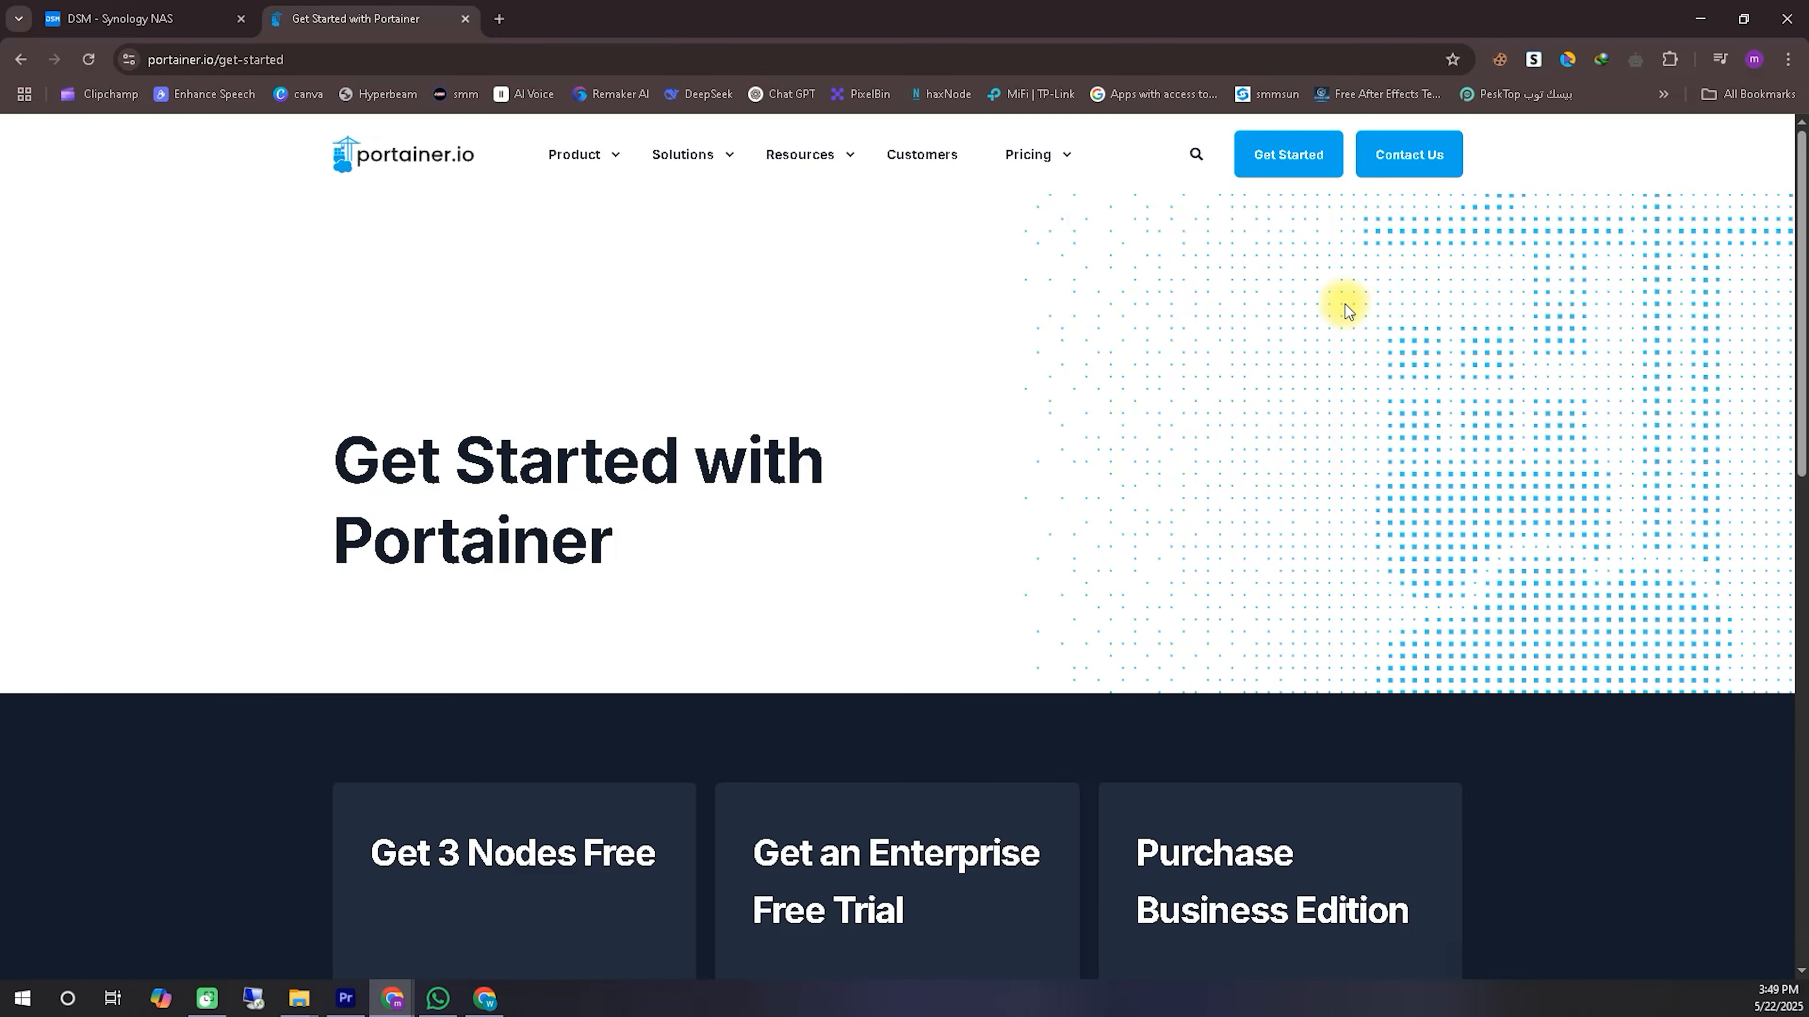
{"action": "mouse_move", "coordinate": [861, 137]}
{"action": "left_mouse_down"}
{"action": "mouse_move", "coordinate": [800, 189]}
{"action": "mouse_move", "coordinate": [844, 142]}
{"action": "left_mouse_up"}
{"action": "left_click", "coordinate": [837, 164]}
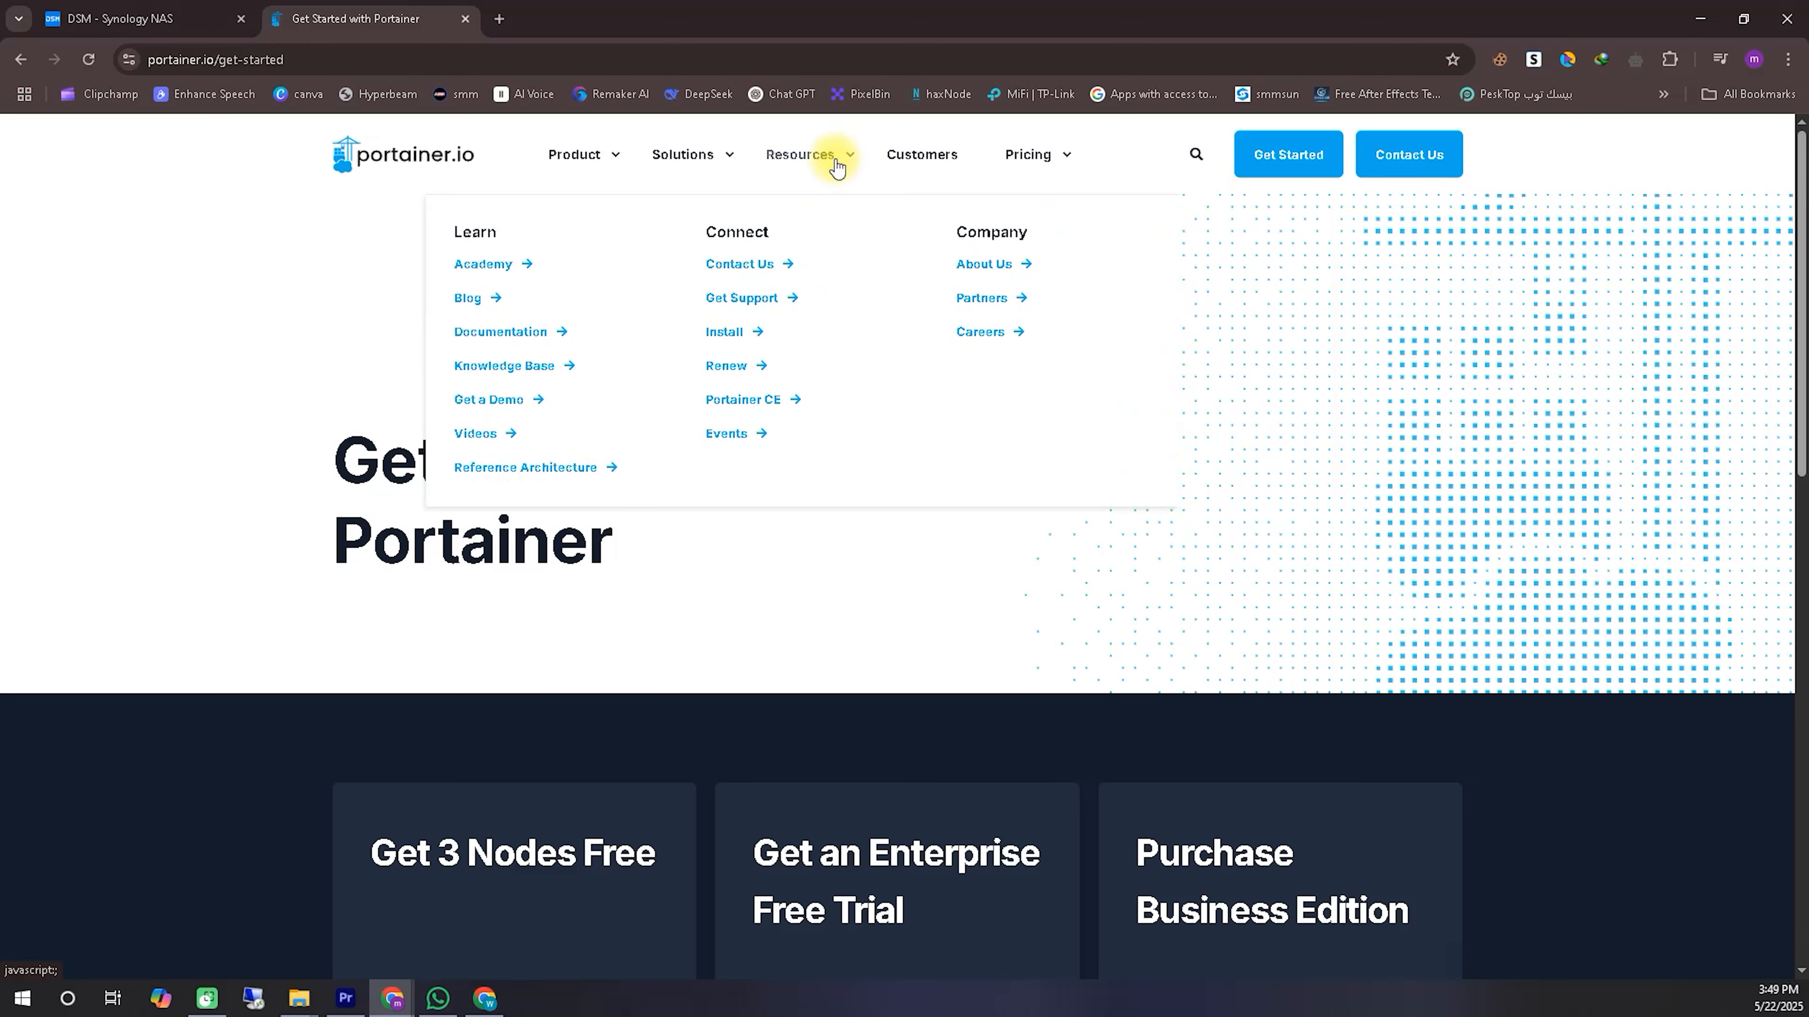
{"action": "left_click", "coordinate": [518, 341]}
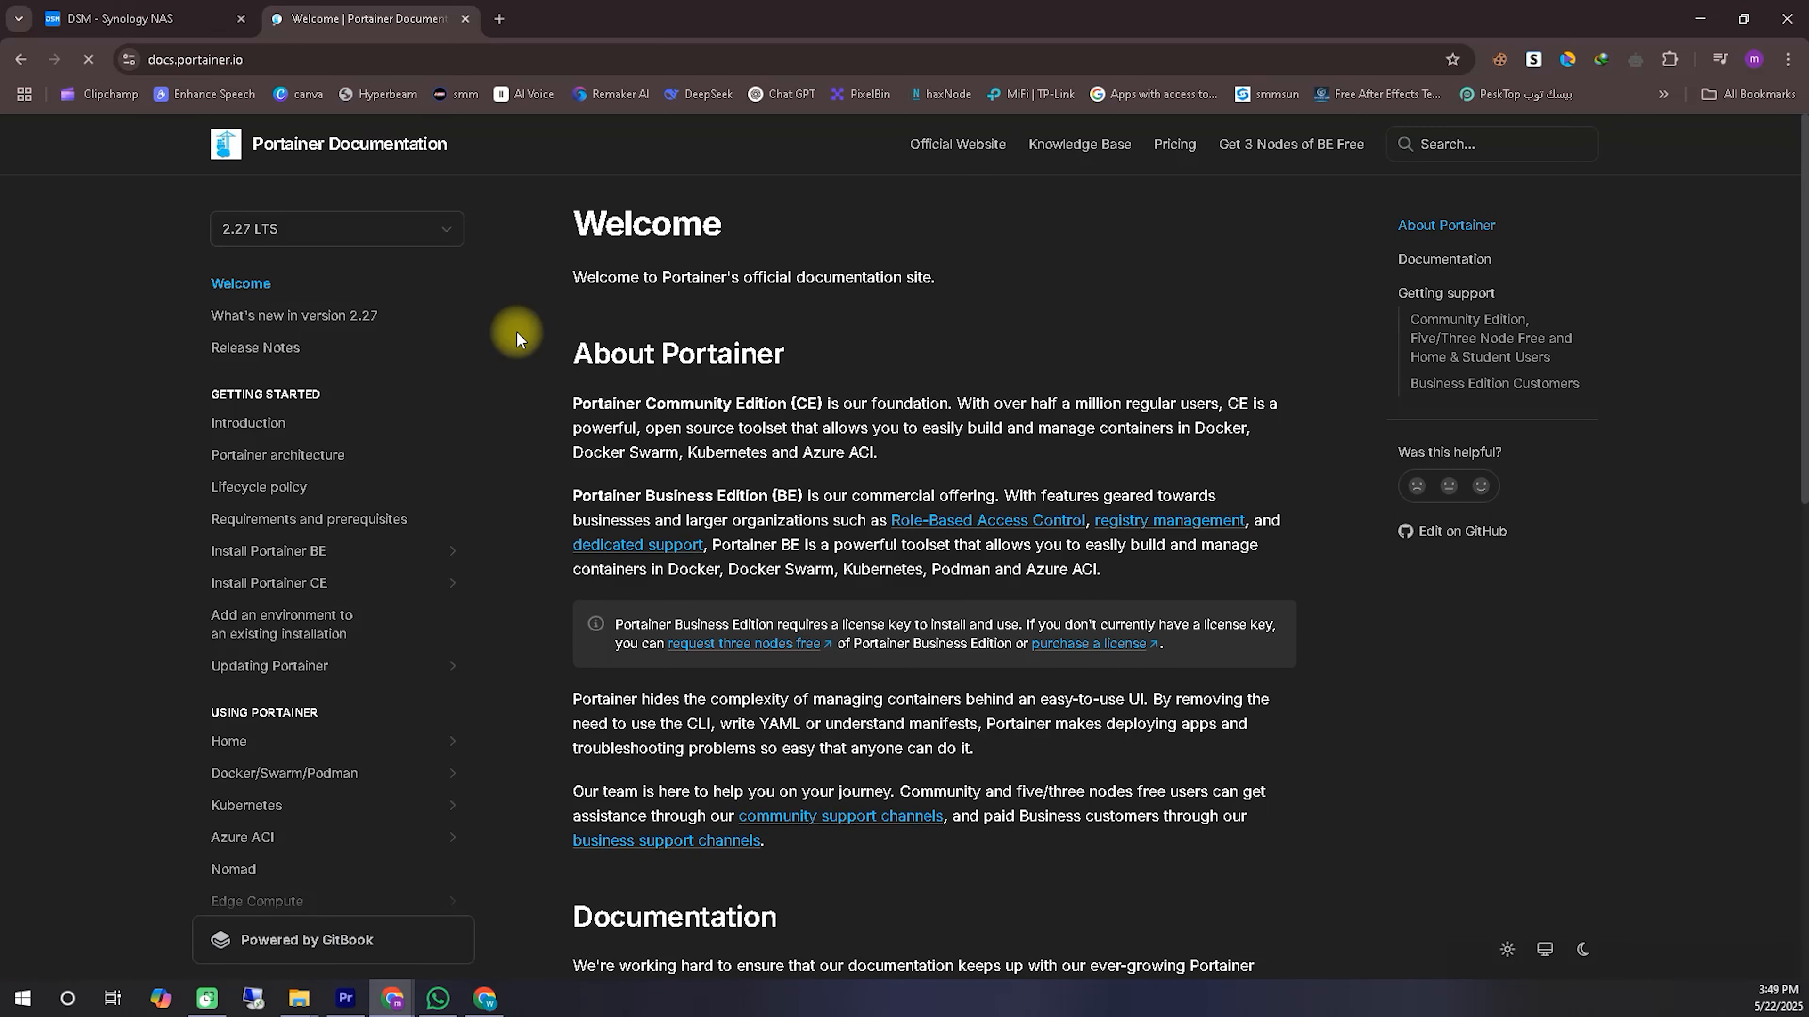
Step: Open the Docker Standalone page for a new Portainer CE Server installation in the documentation
{"action": "scroll", "coordinate": [447, 432], "scroll_direction": "down", "scroll_amount": 2}
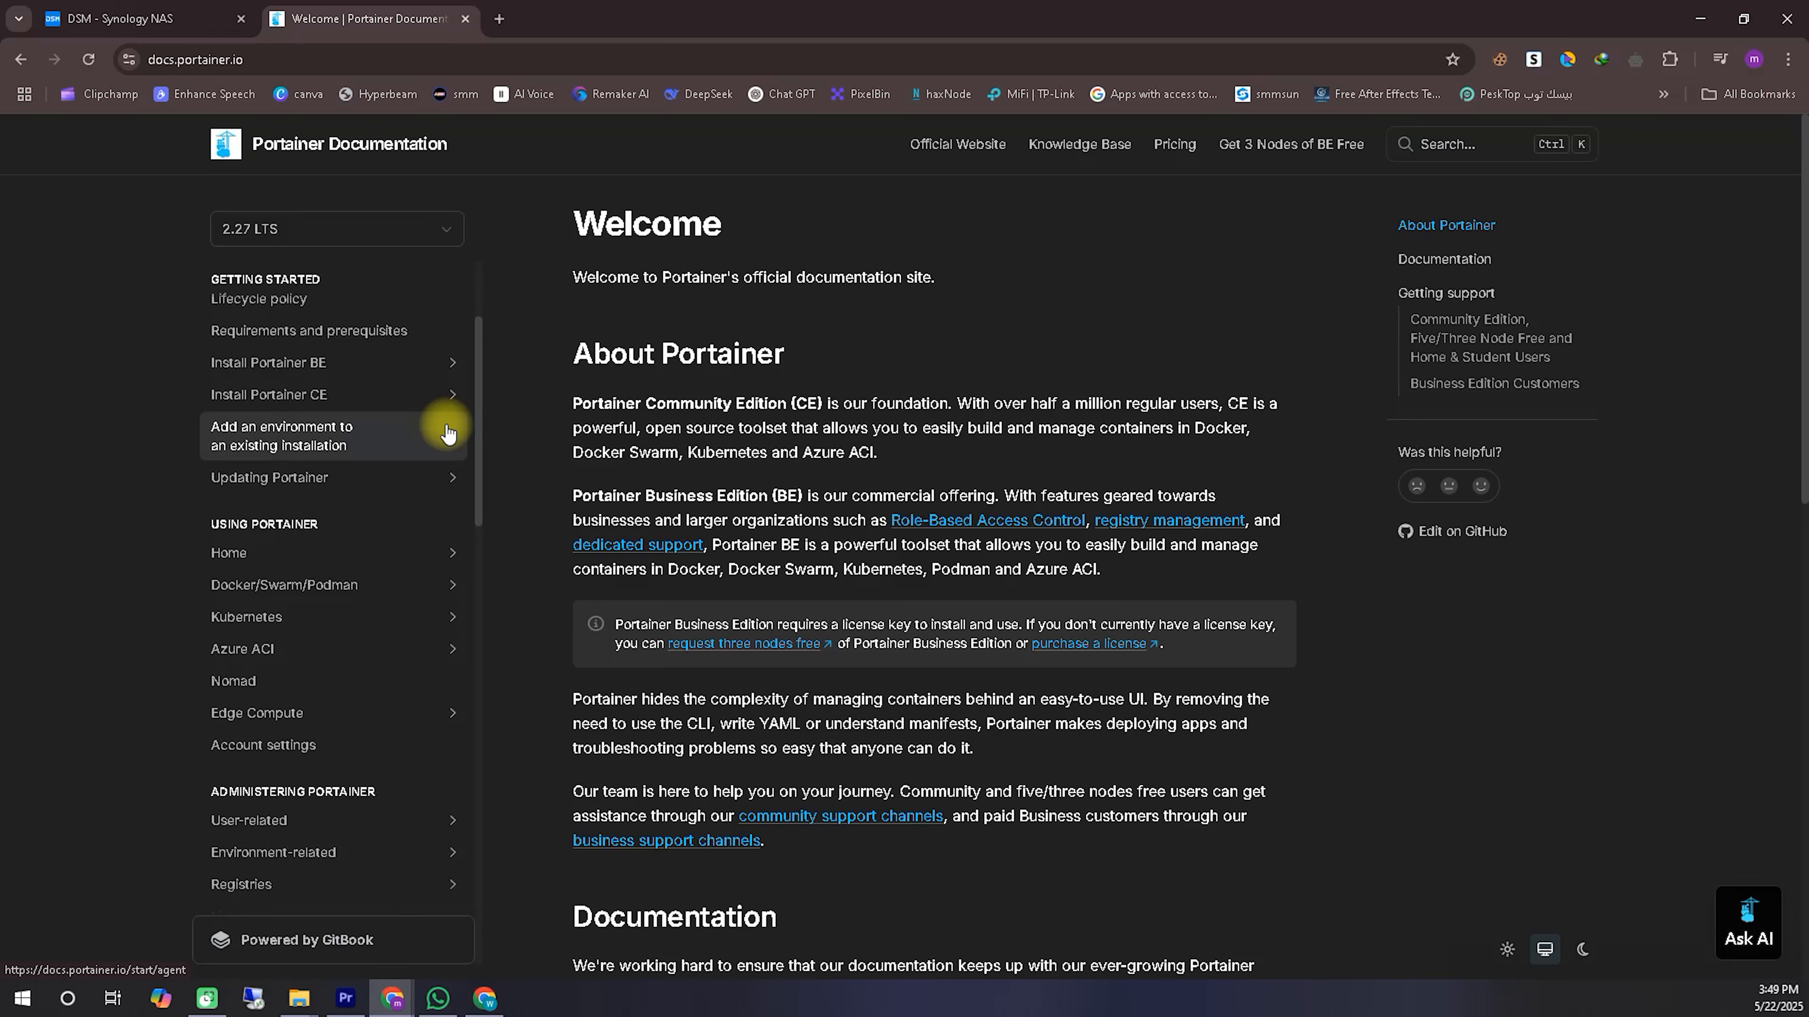
{"action": "left_click", "coordinate": [339, 402]}
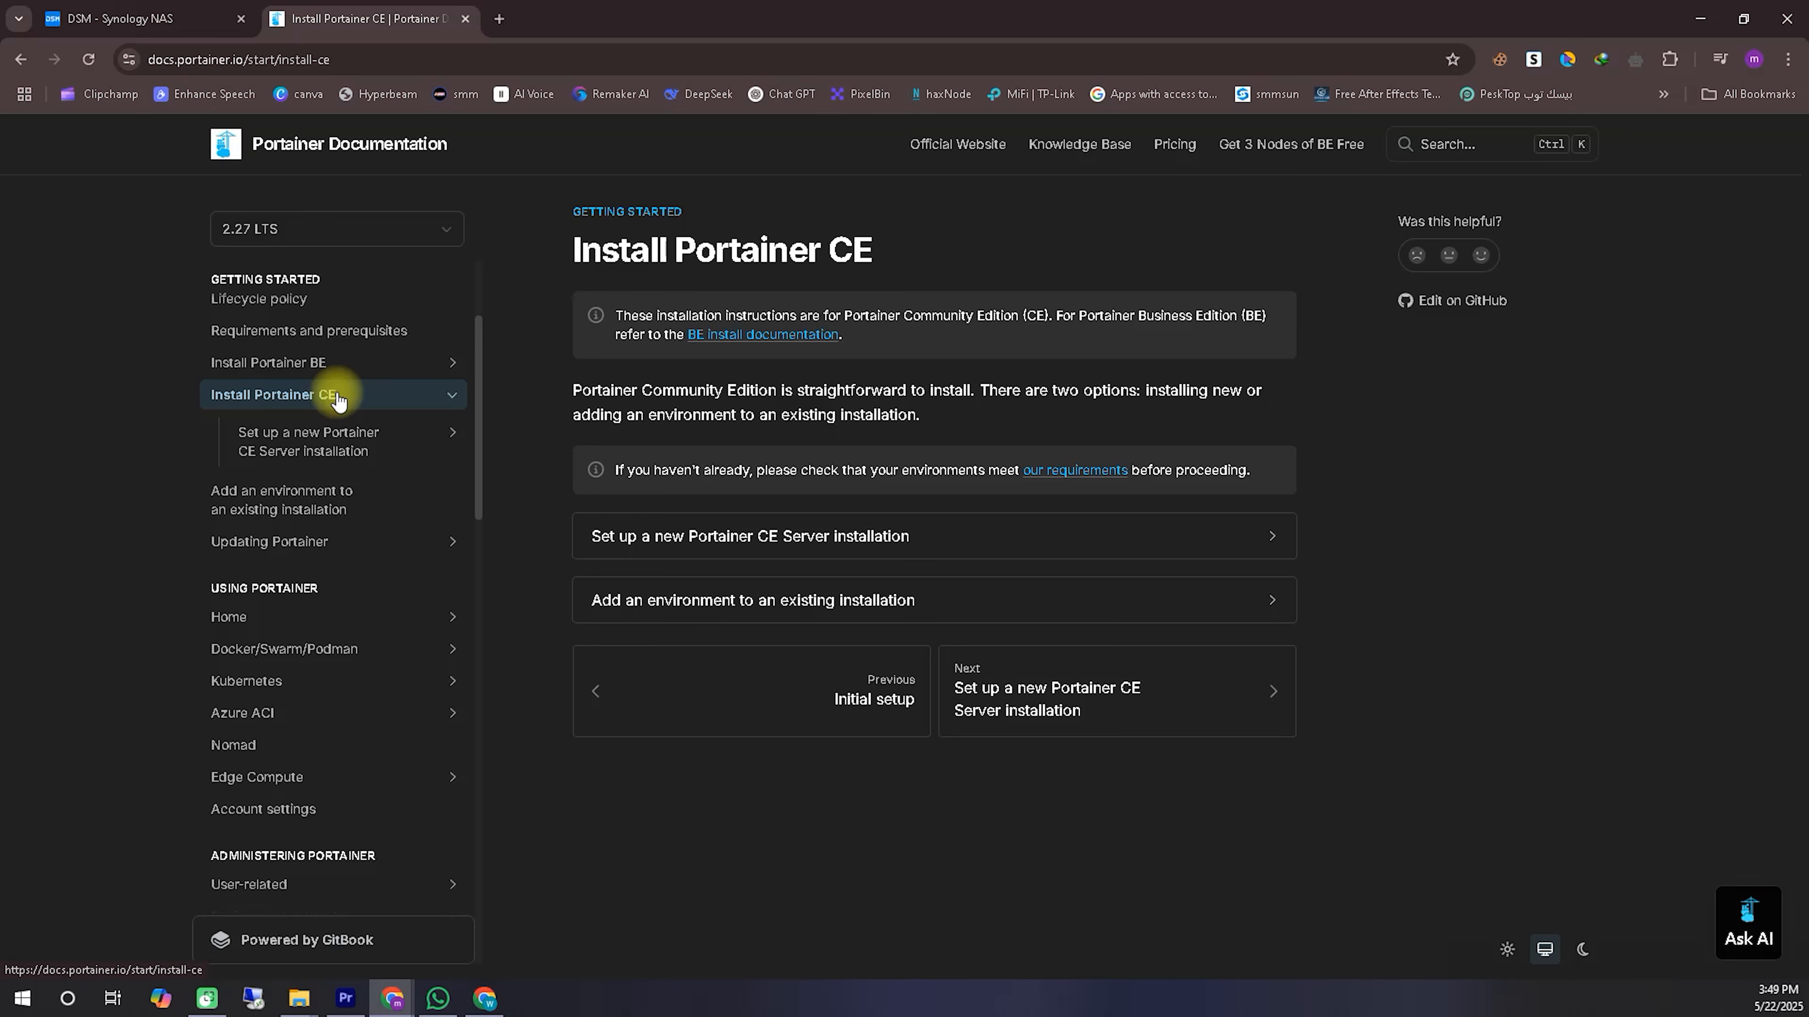
{"action": "left_click", "coordinate": [340, 427]}
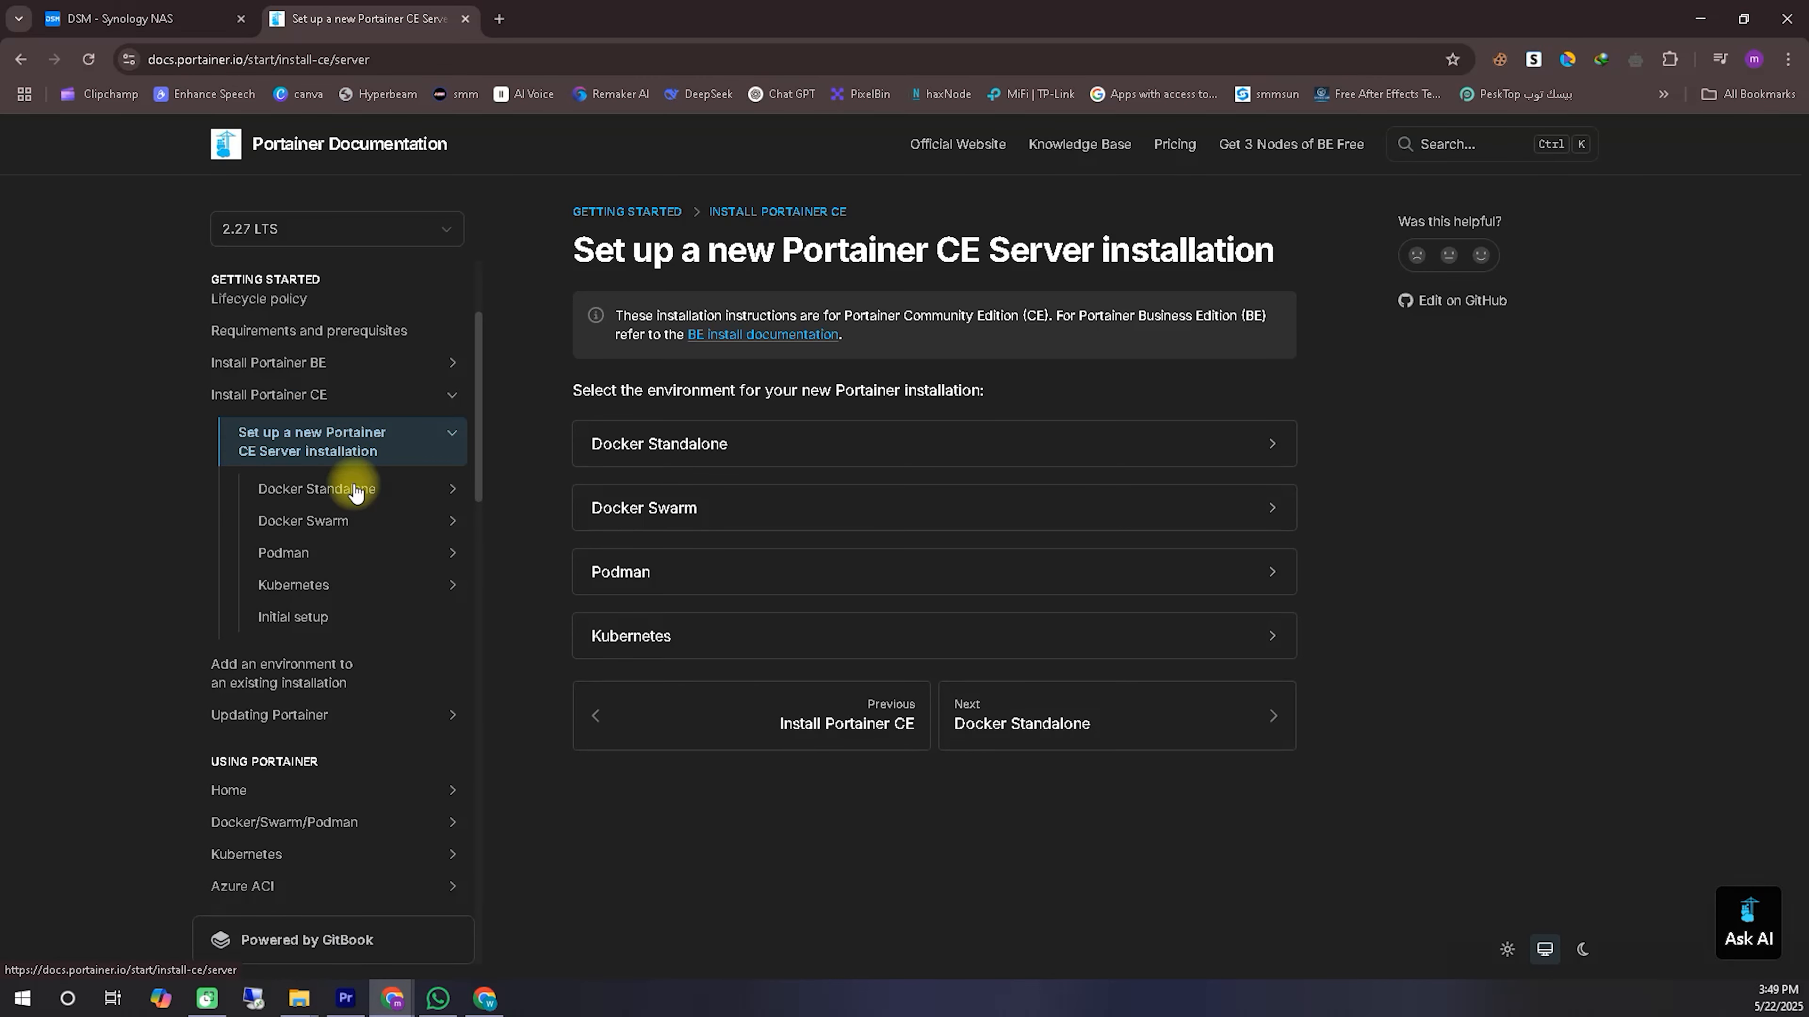
{"action": "left_click", "coordinate": [315, 364]}
{"action": "left_click", "coordinate": [391, 425]}
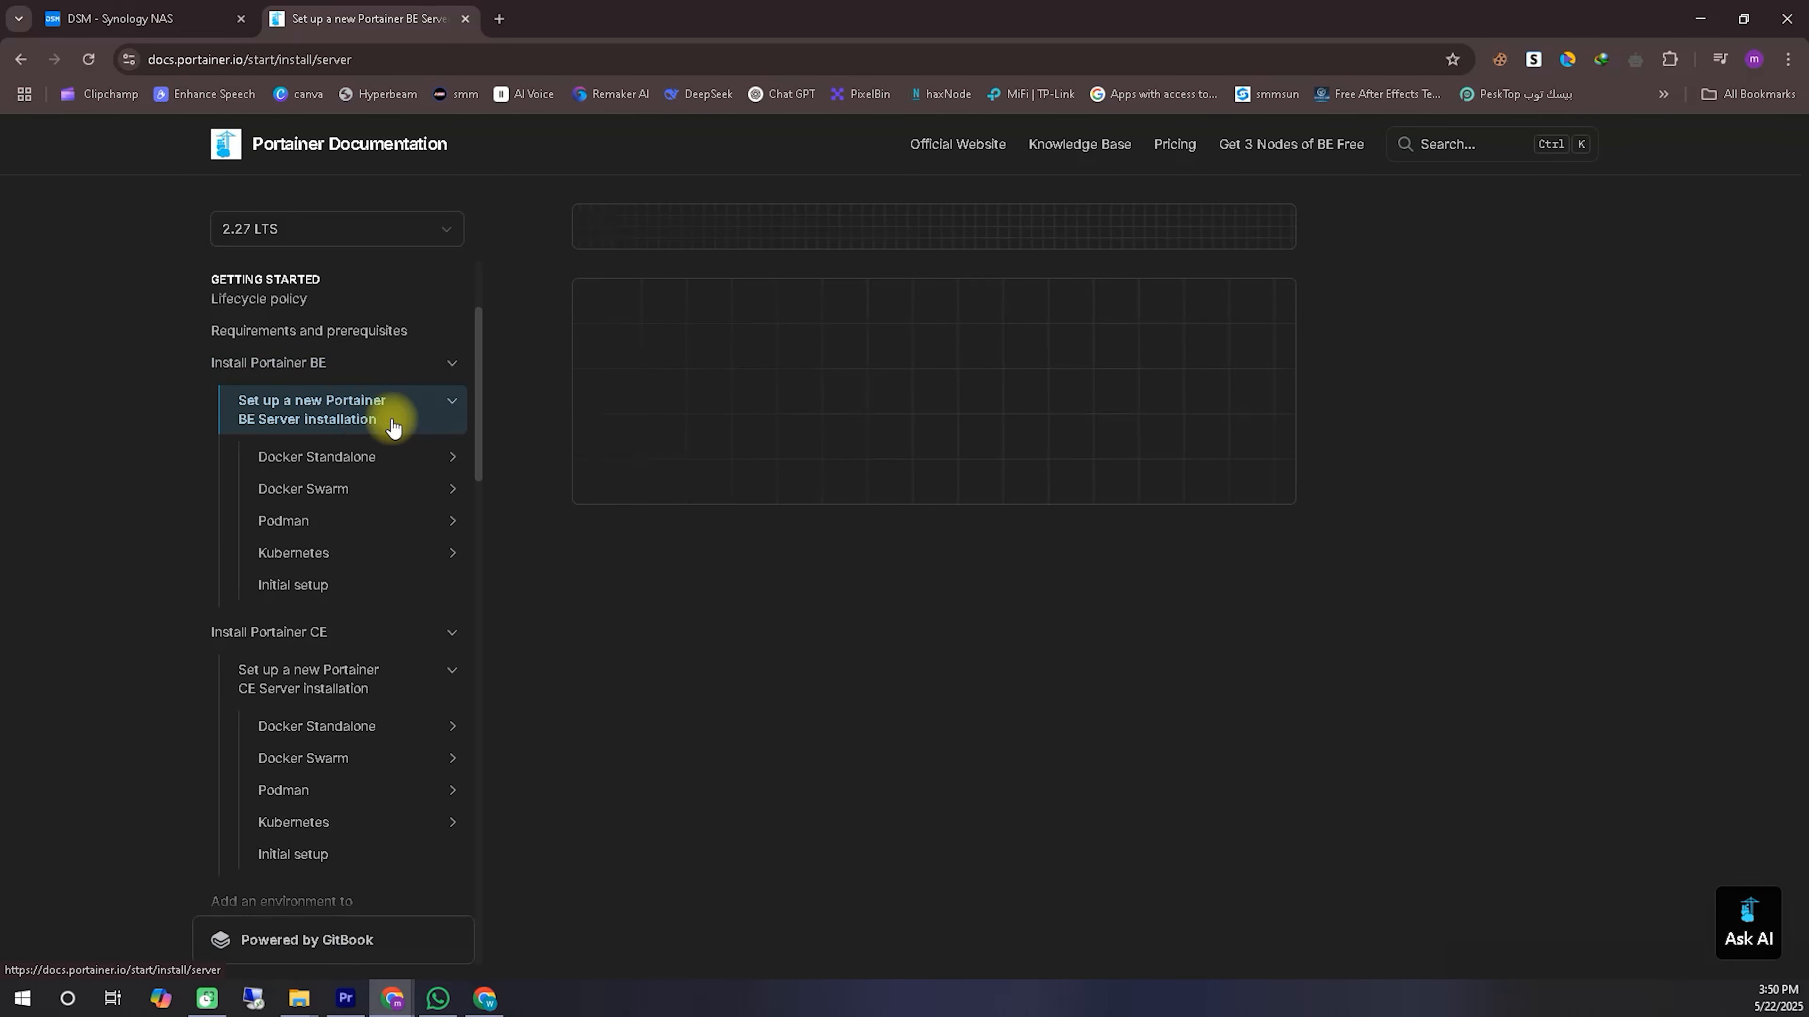
{"action": "left_click", "coordinate": [317, 734]}
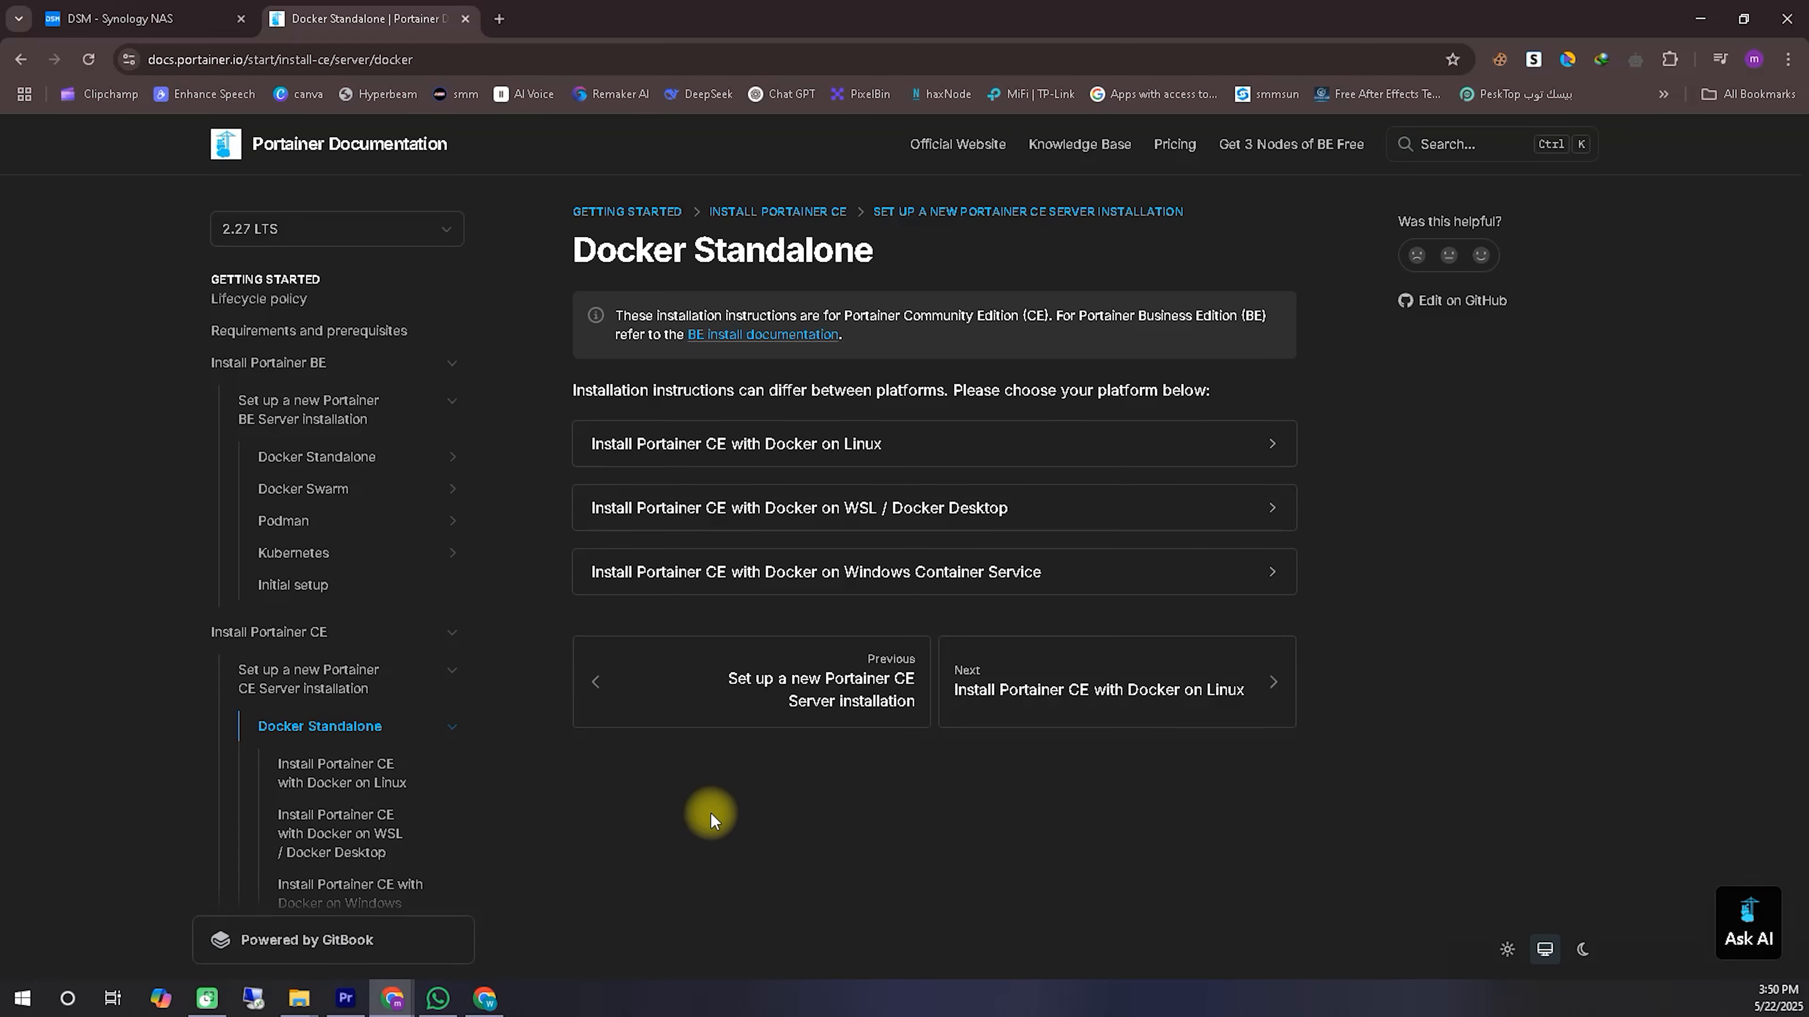
Step: Open the guide for installing Portainer CE with Docker on Linux and locate the docker run command under Deployment
{"action": "mouse_move", "coordinate": [262, 801]}
{"action": "left_mouse_down"}
{"action": "mouse_move", "coordinate": [407, 802]}
{"action": "mouse_move", "coordinate": [262, 757]}
{"action": "left_mouse_up"}
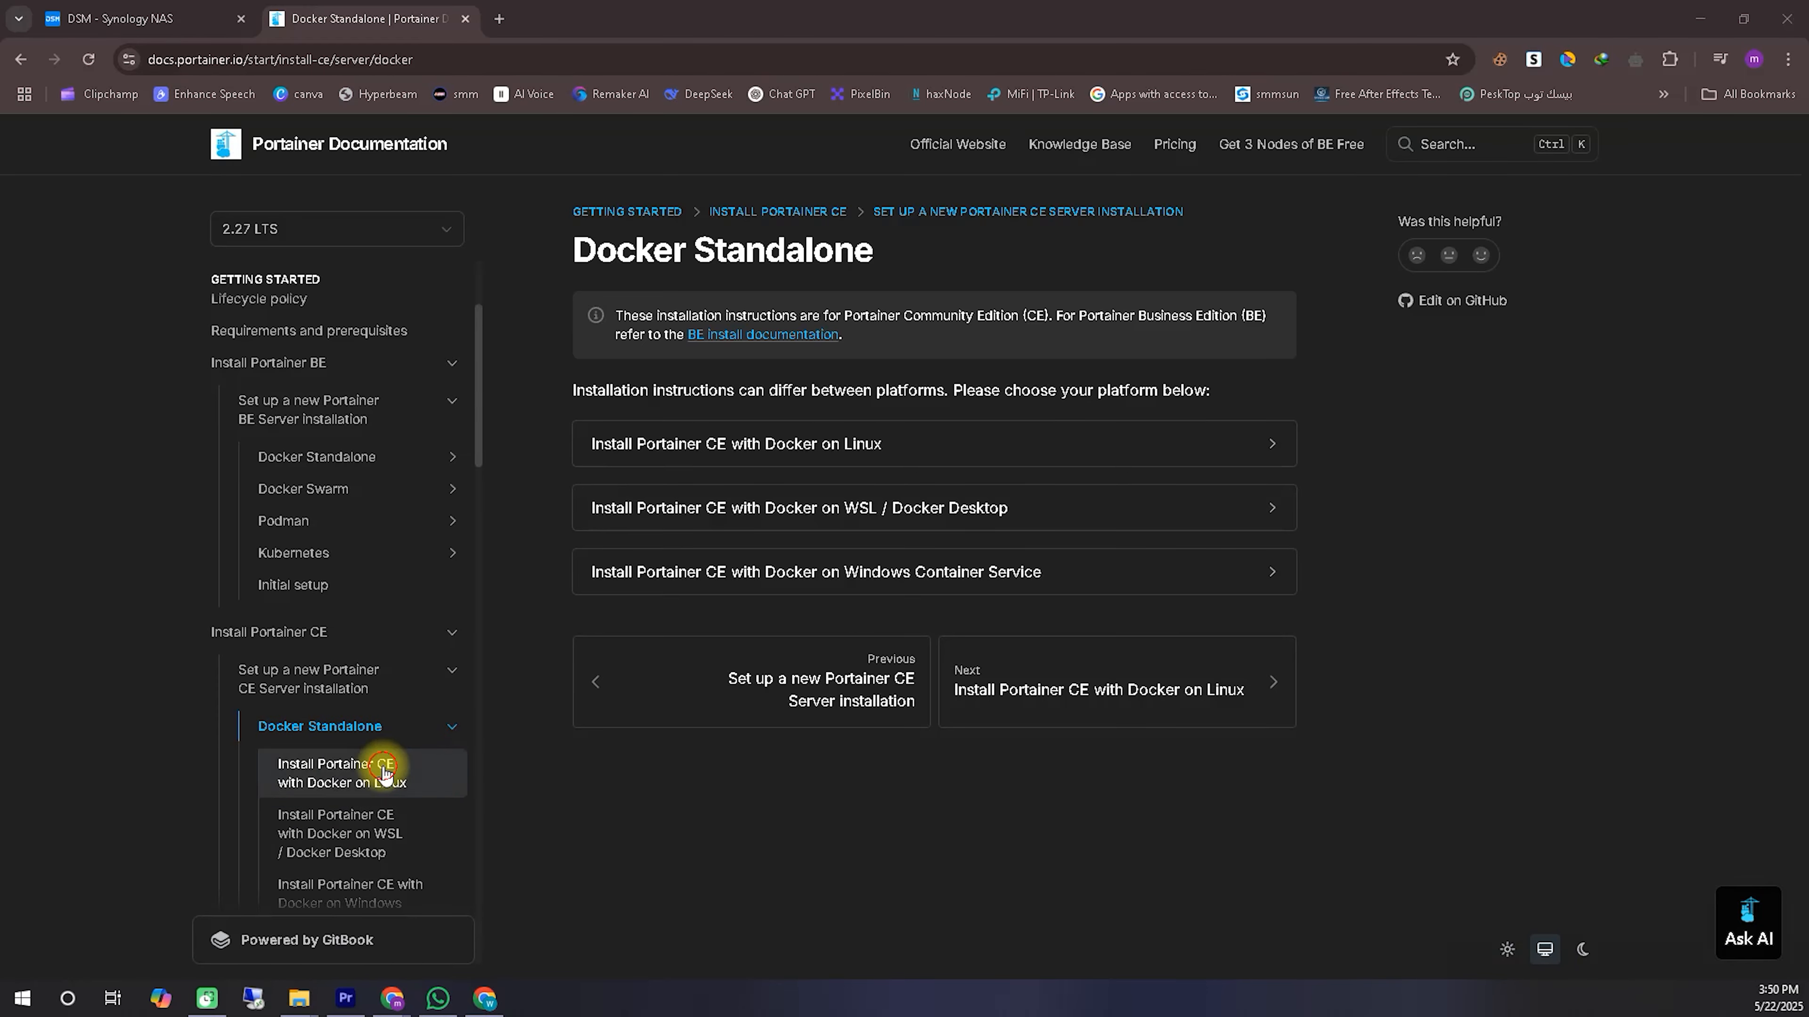
{"action": "left_click", "coordinate": [340, 773]}
{"action": "scroll", "coordinate": [1282, 667], "scroll_direction": "down", "scroll_amount": 1}
{"action": "scroll", "coordinate": [1282, 666], "scroll_direction": "down", "scroll_amount": 6}
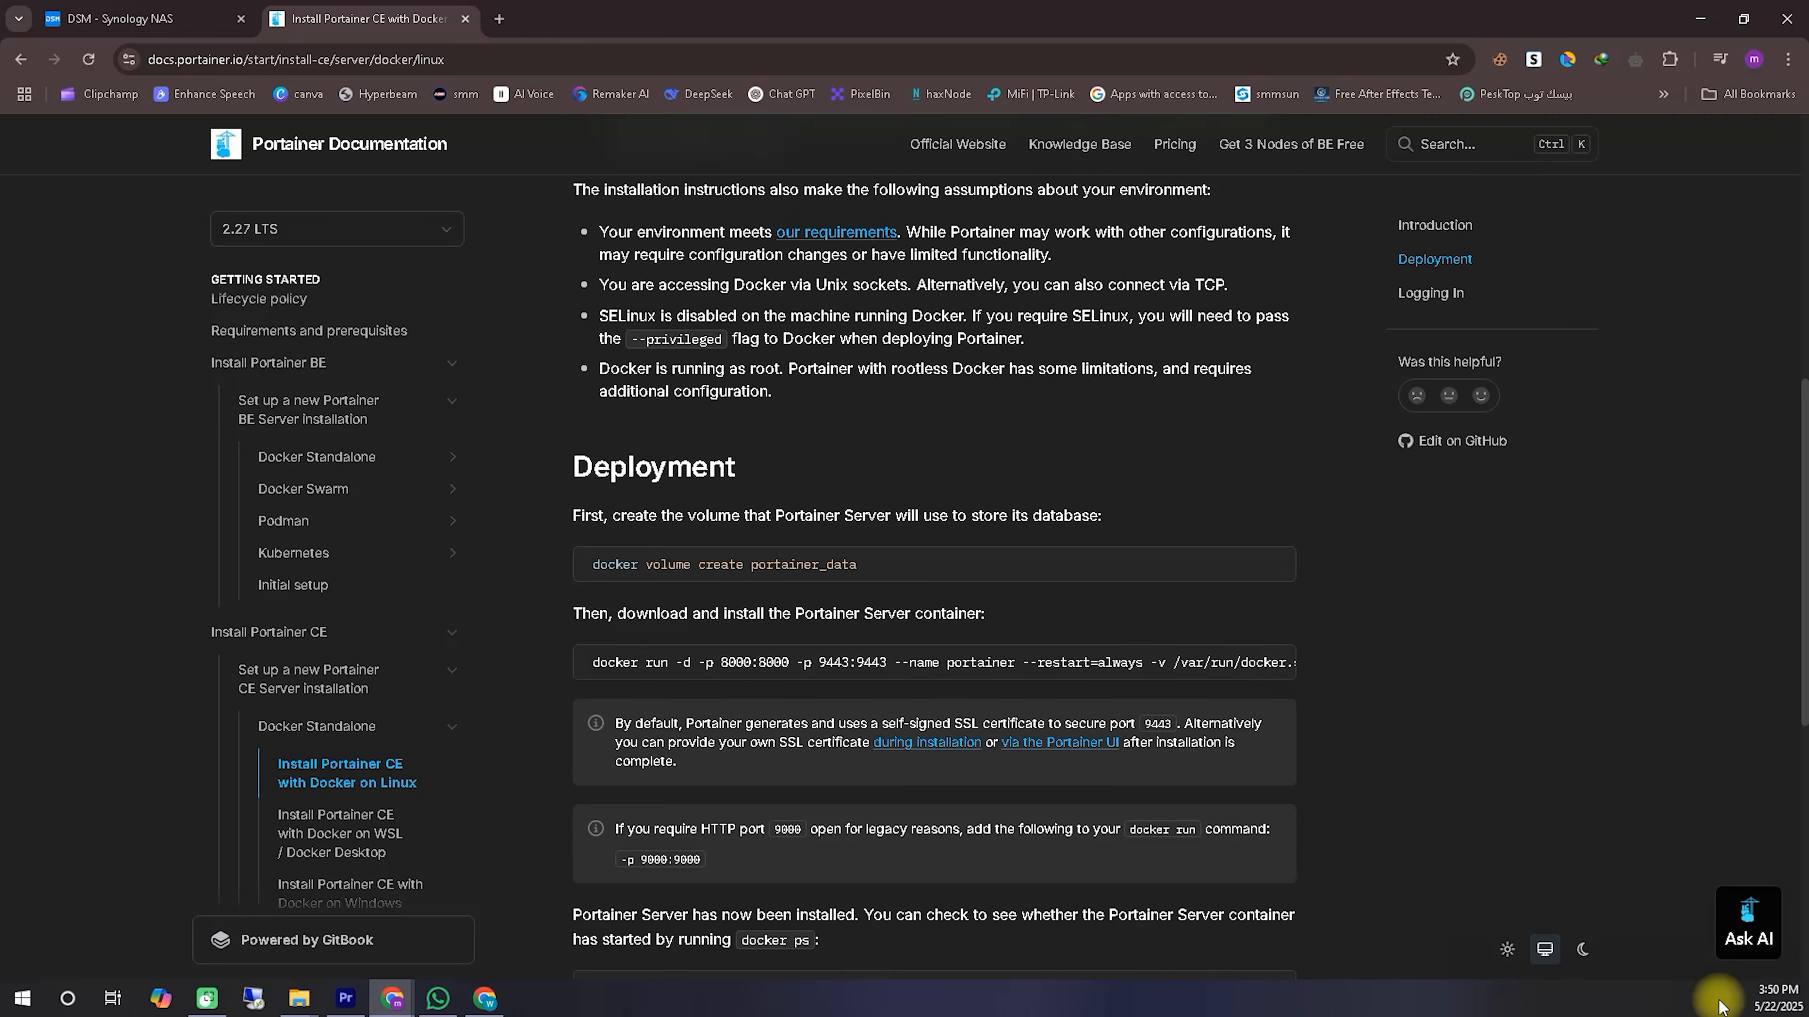
{"action": "left_click", "coordinate": [1618, 998]}
{"action": "mouse_move", "coordinate": [620, 663]}
{"action": "left_mouse_down"}
{"action": "mouse_move", "coordinate": [597, 671]}
{"action": "mouse_move", "coordinate": [1238, 694]}
{"action": "left_mouse_up"}
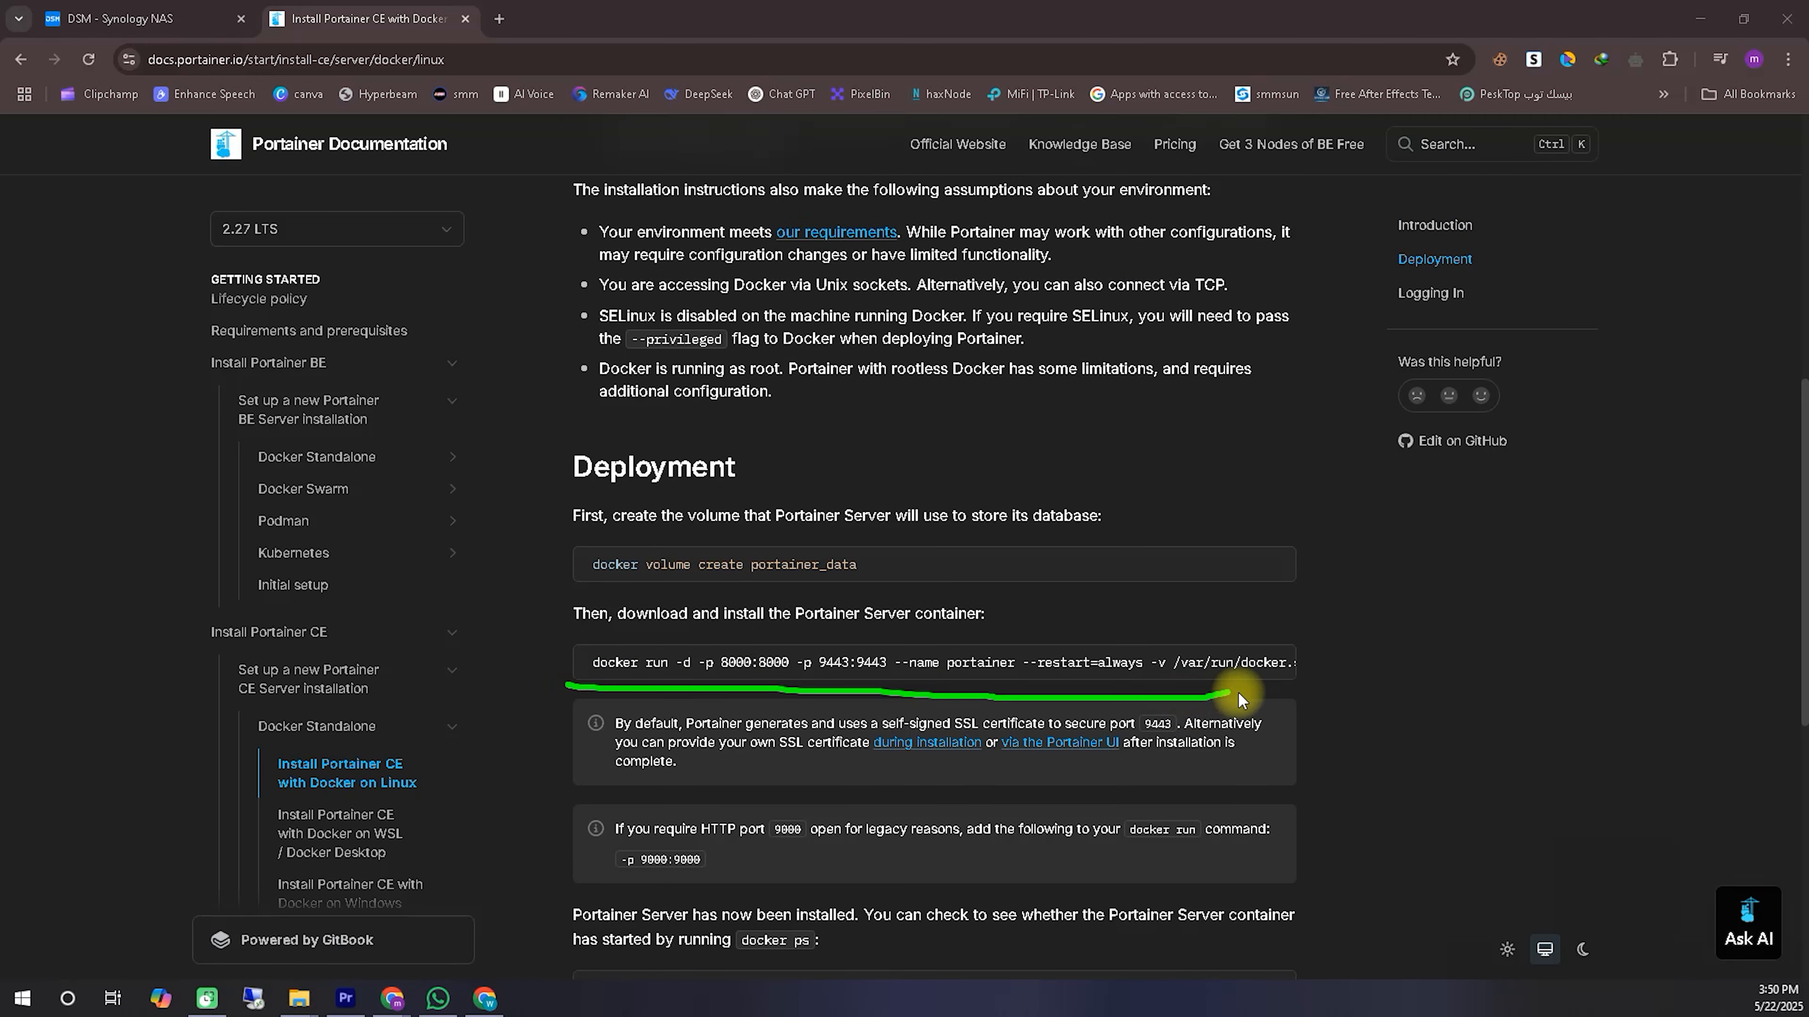
{"action": "left_click_drag", "start_coordinate": [1207, 633], "coordinate": [572, 632]}
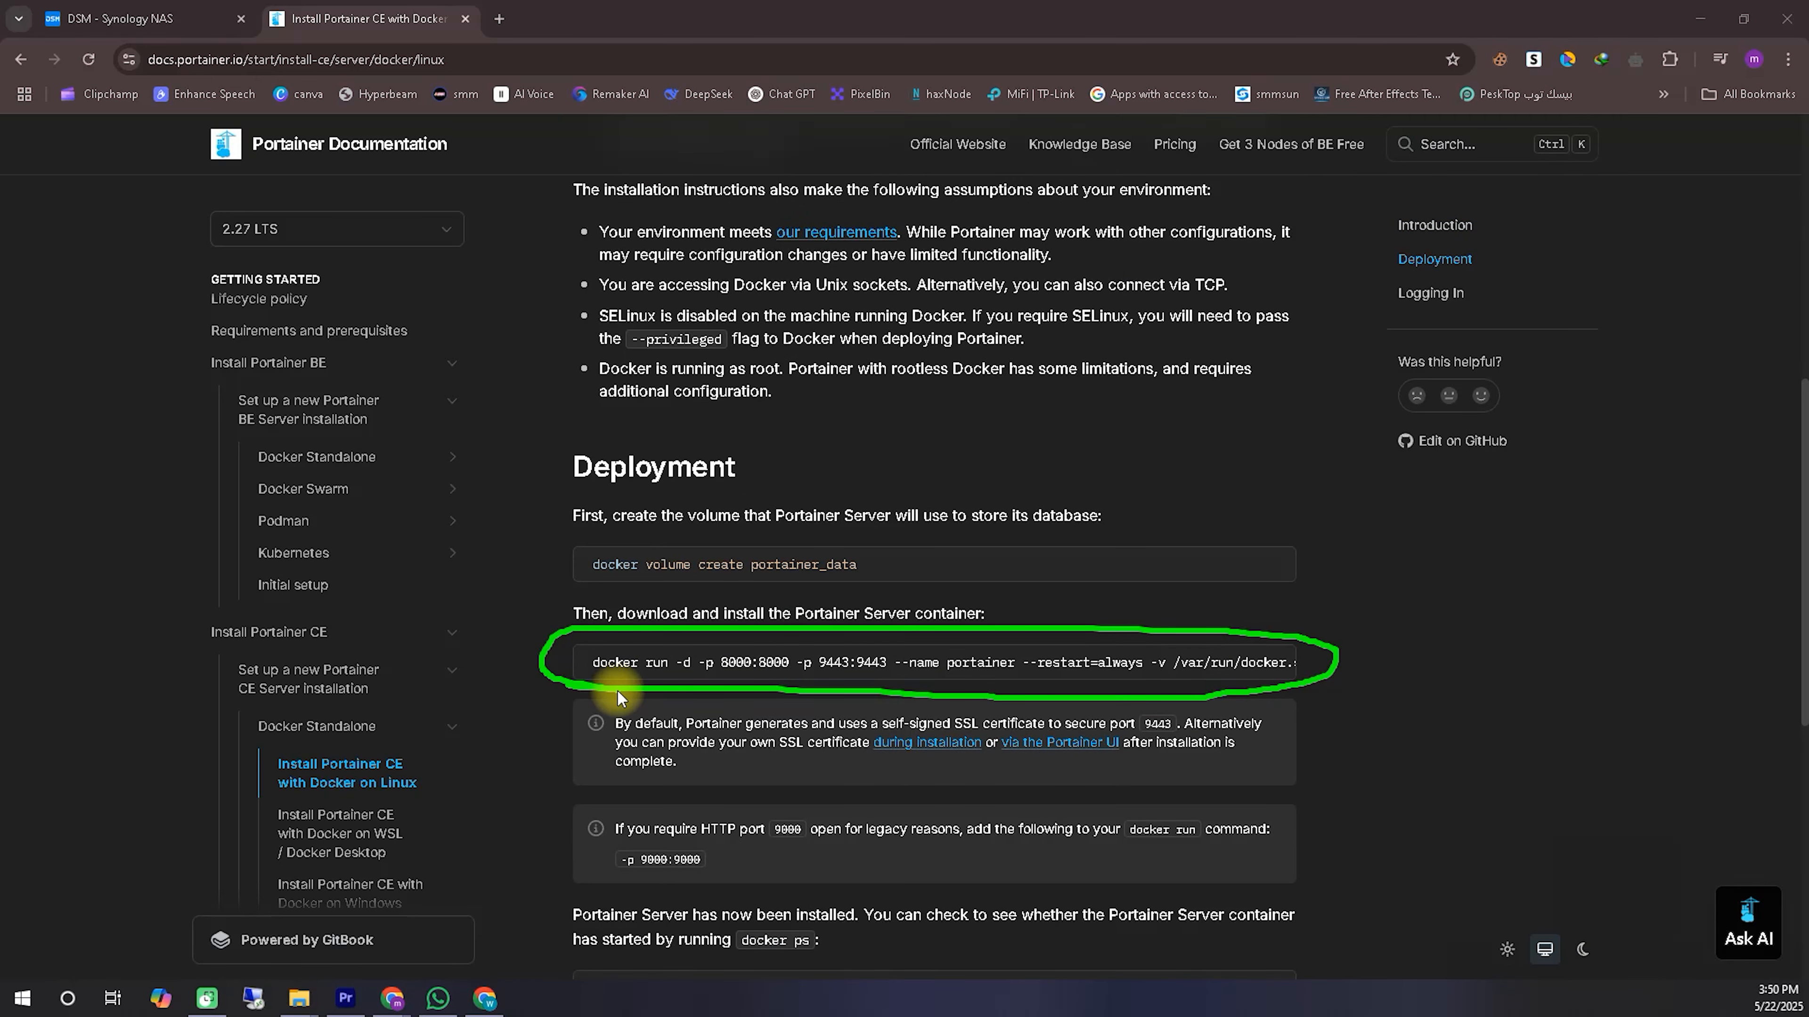
{"action": "left_click", "coordinate": [1548, 963]}
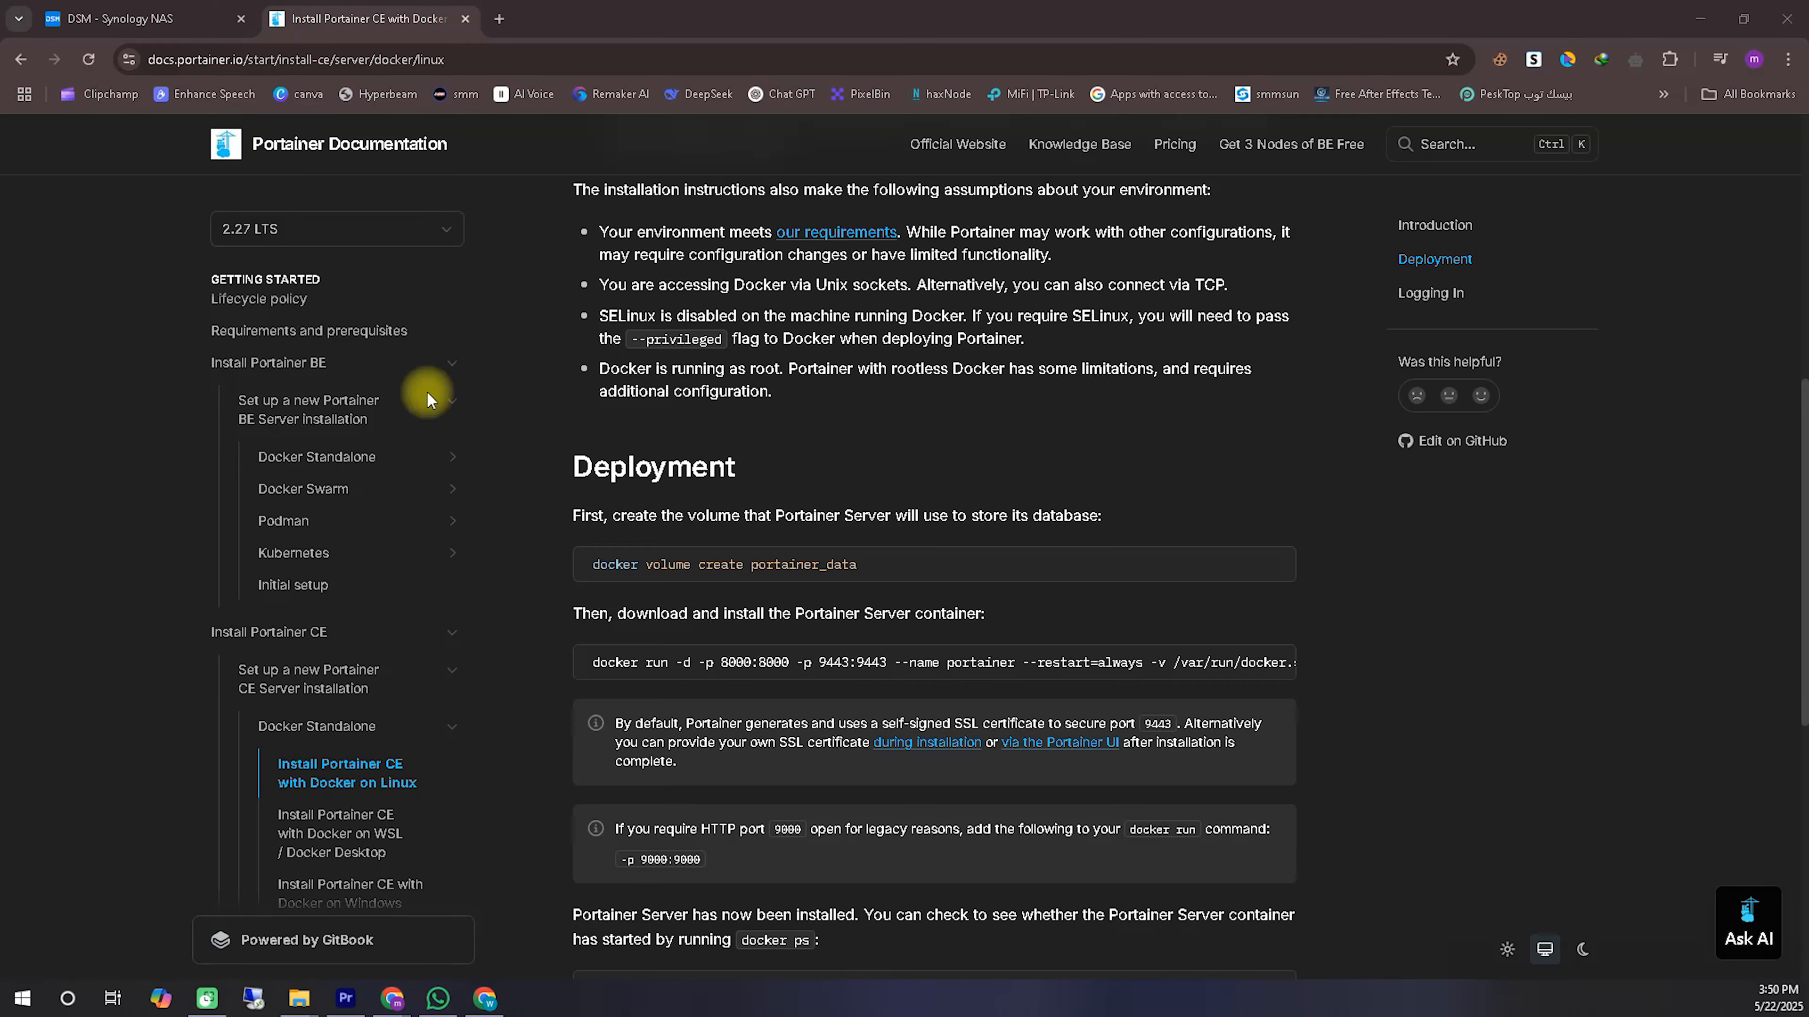
Step: Open composerize.com in a new browser tab
{"action": "left_click", "coordinate": [500, 18]}
{"action": "type", "text": "com"}
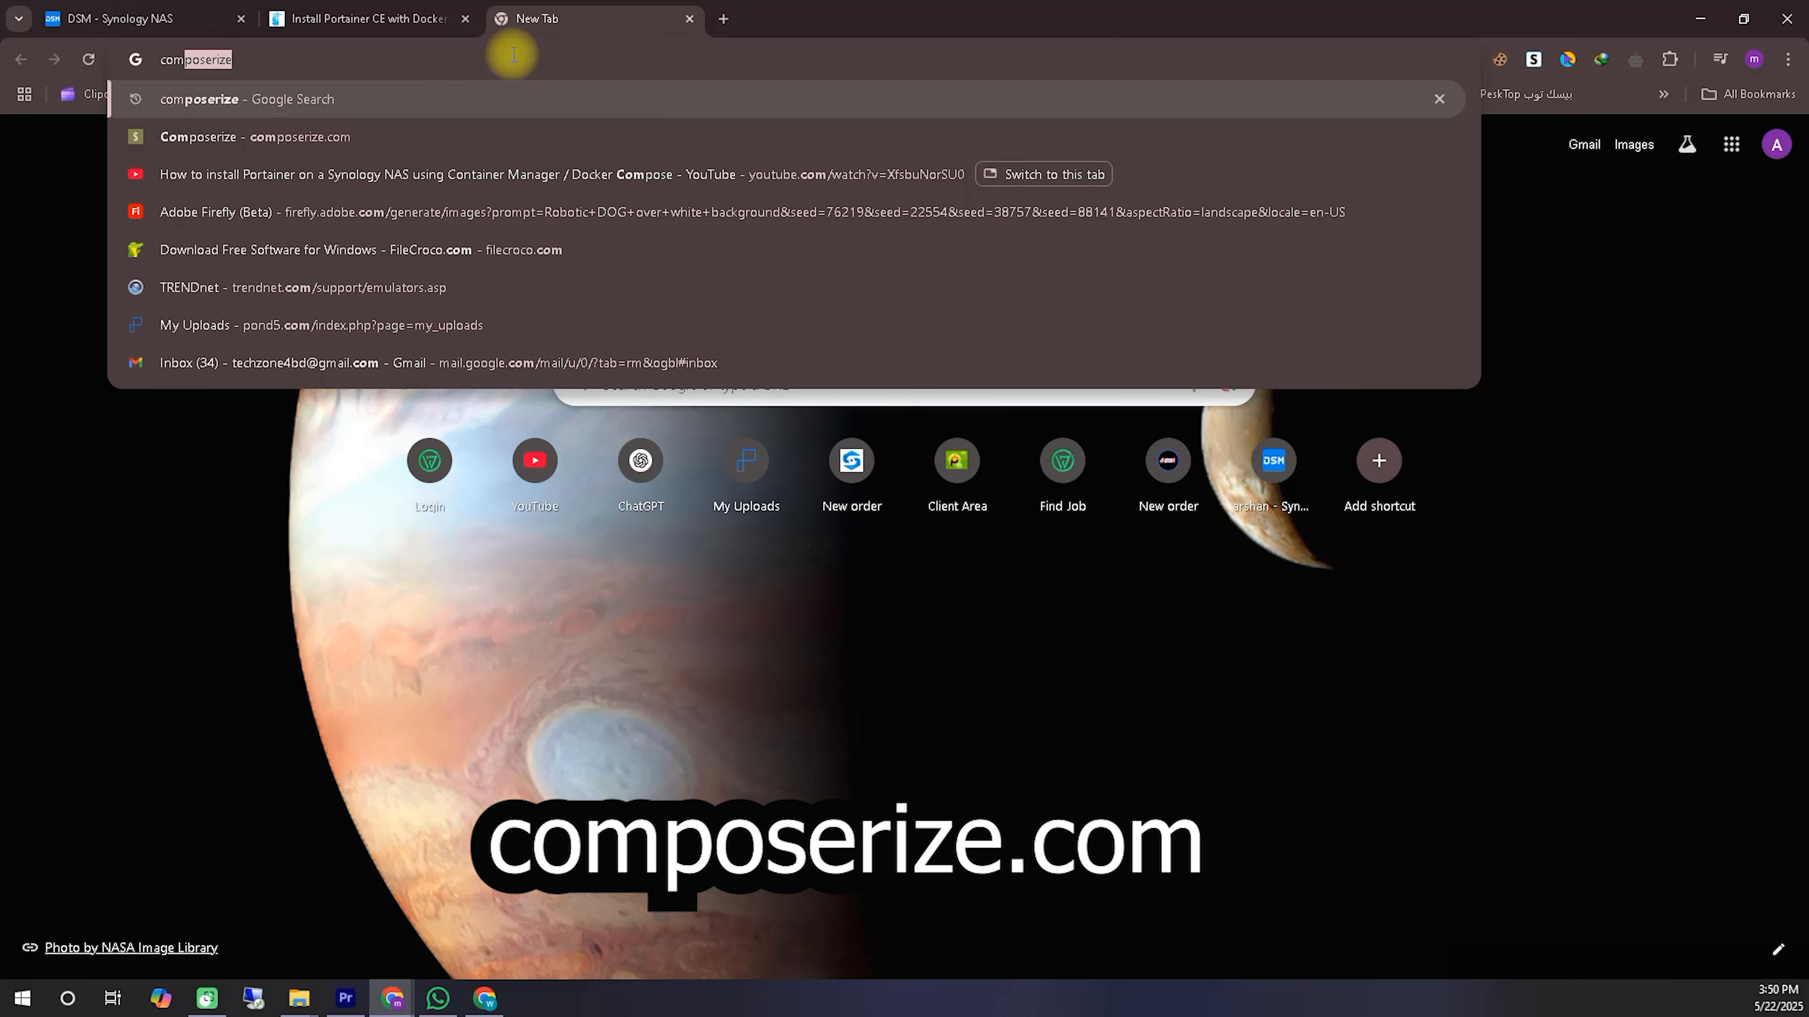
{"action": "left_click", "coordinate": [380, 134]}
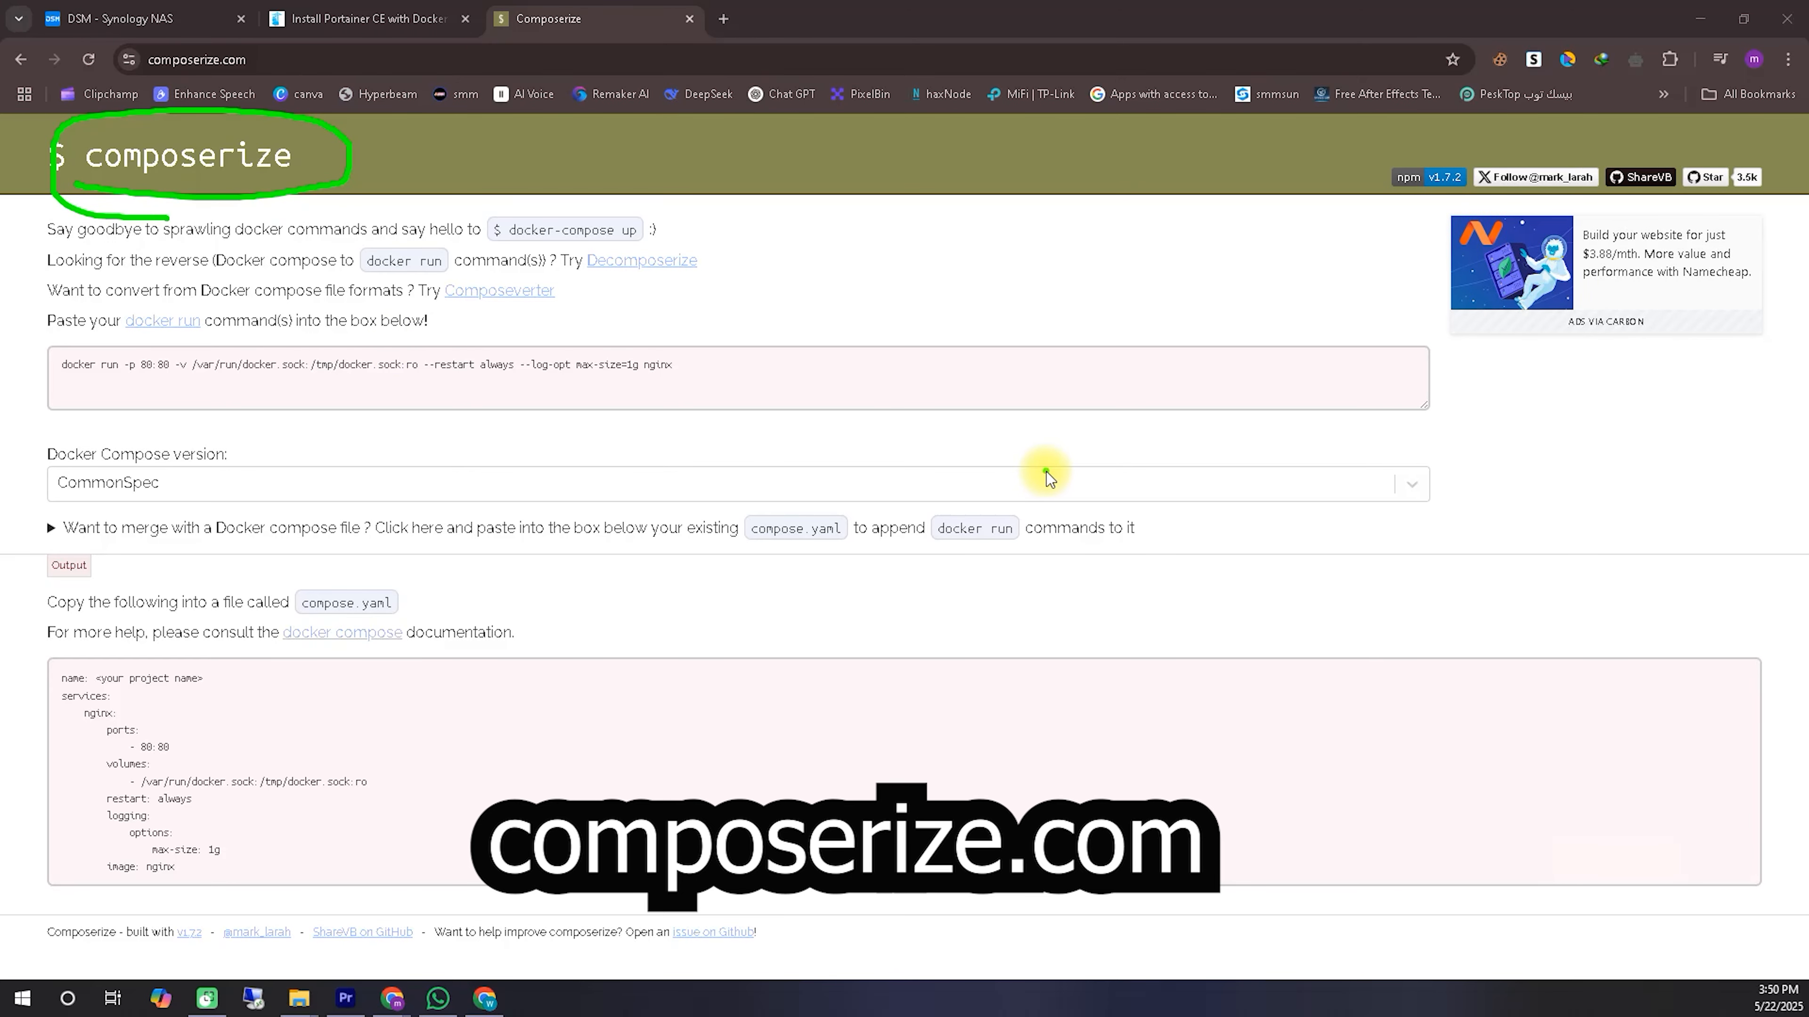
Step: Replace the sample command in Composerize with Portainer's docker run command from the documentation to generate the compose.yaml content
{"action": "left_click", "coordinate": [363, 19]}
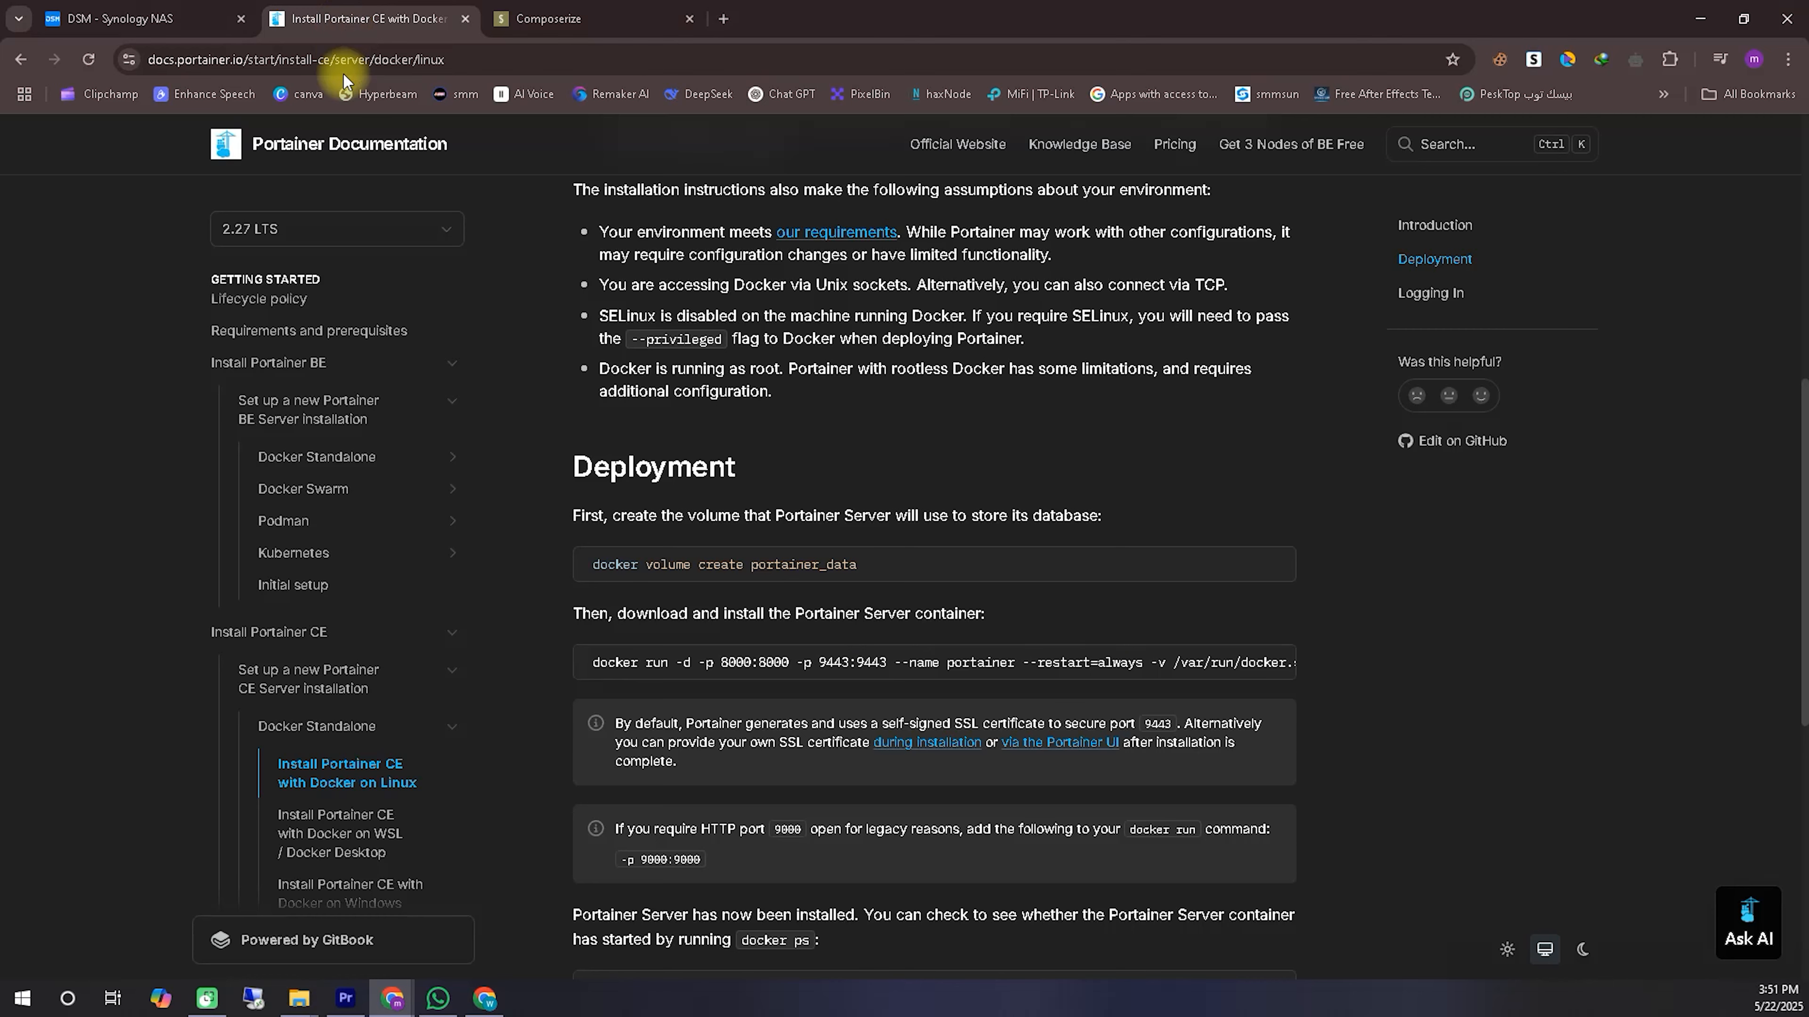
{"action": "left_click", "coordinate": [612, 21]}
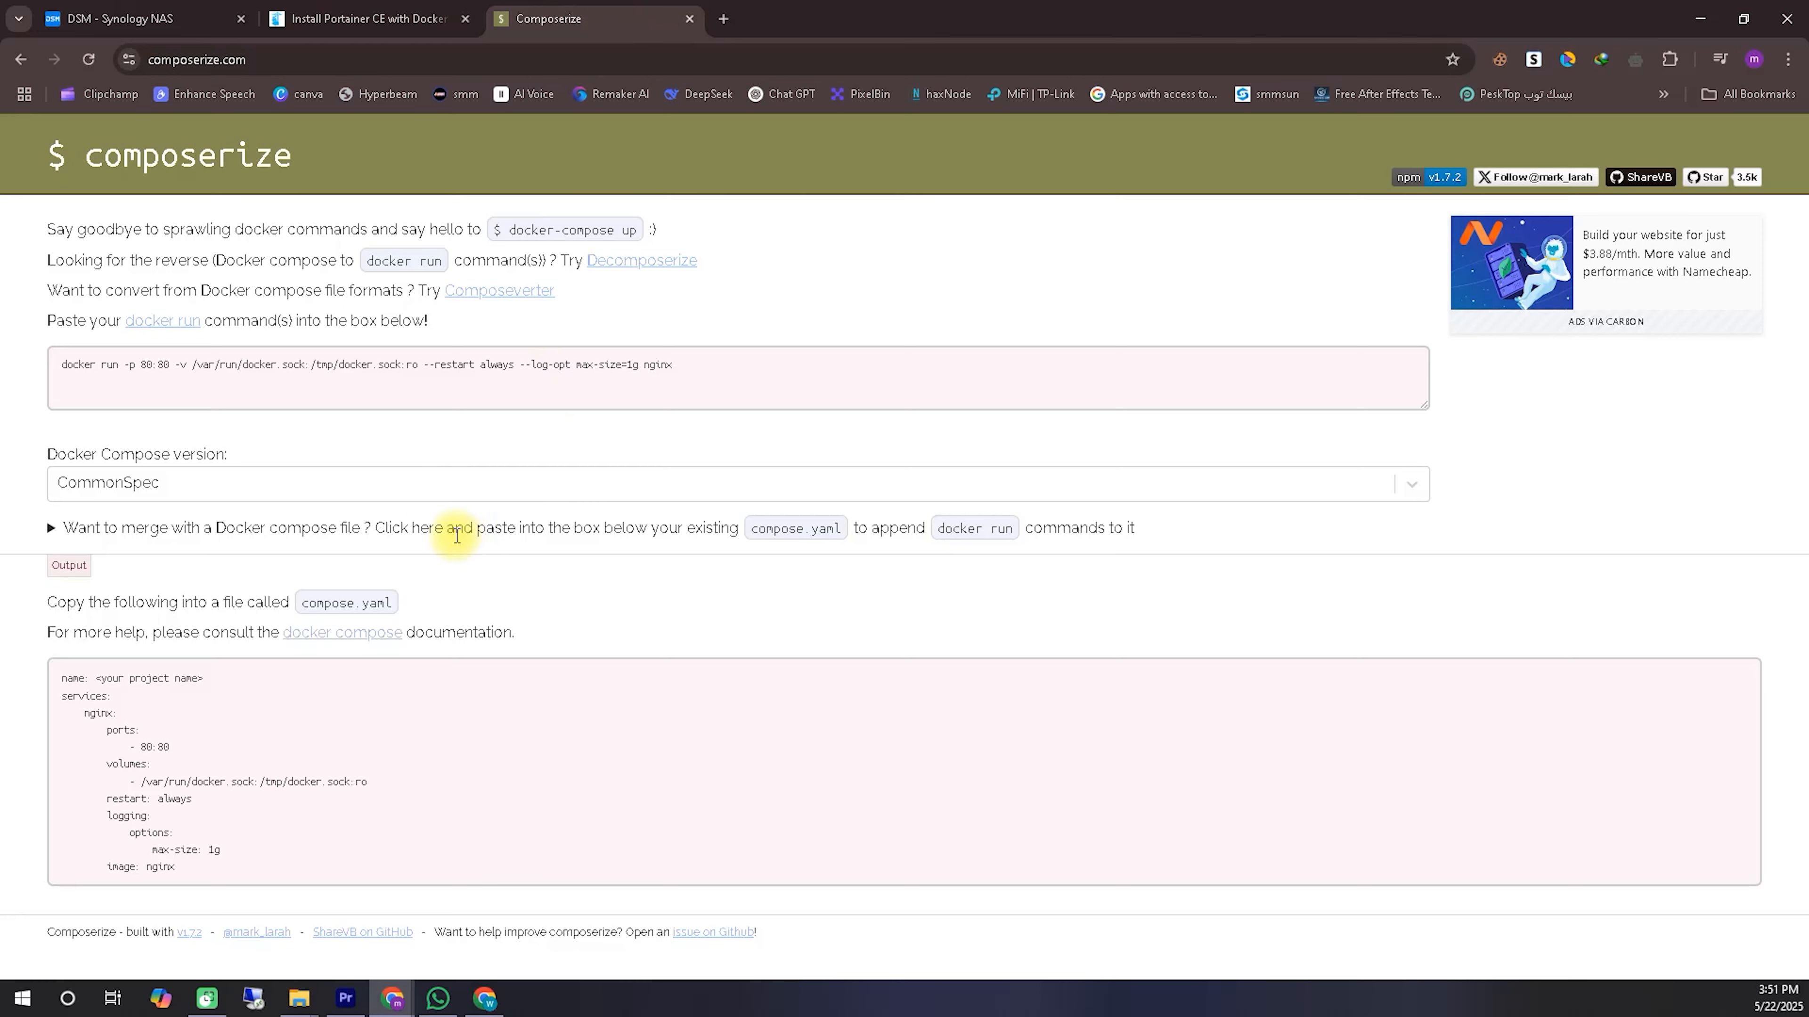
{"action": "left_click_drag", "start_coordinate": [714, 365], "coordinate": [57, 365]}
{"action": "right_click", "coordinate": [165, 364]}
{"action": "left_click", "coordinate": [275, 505]}
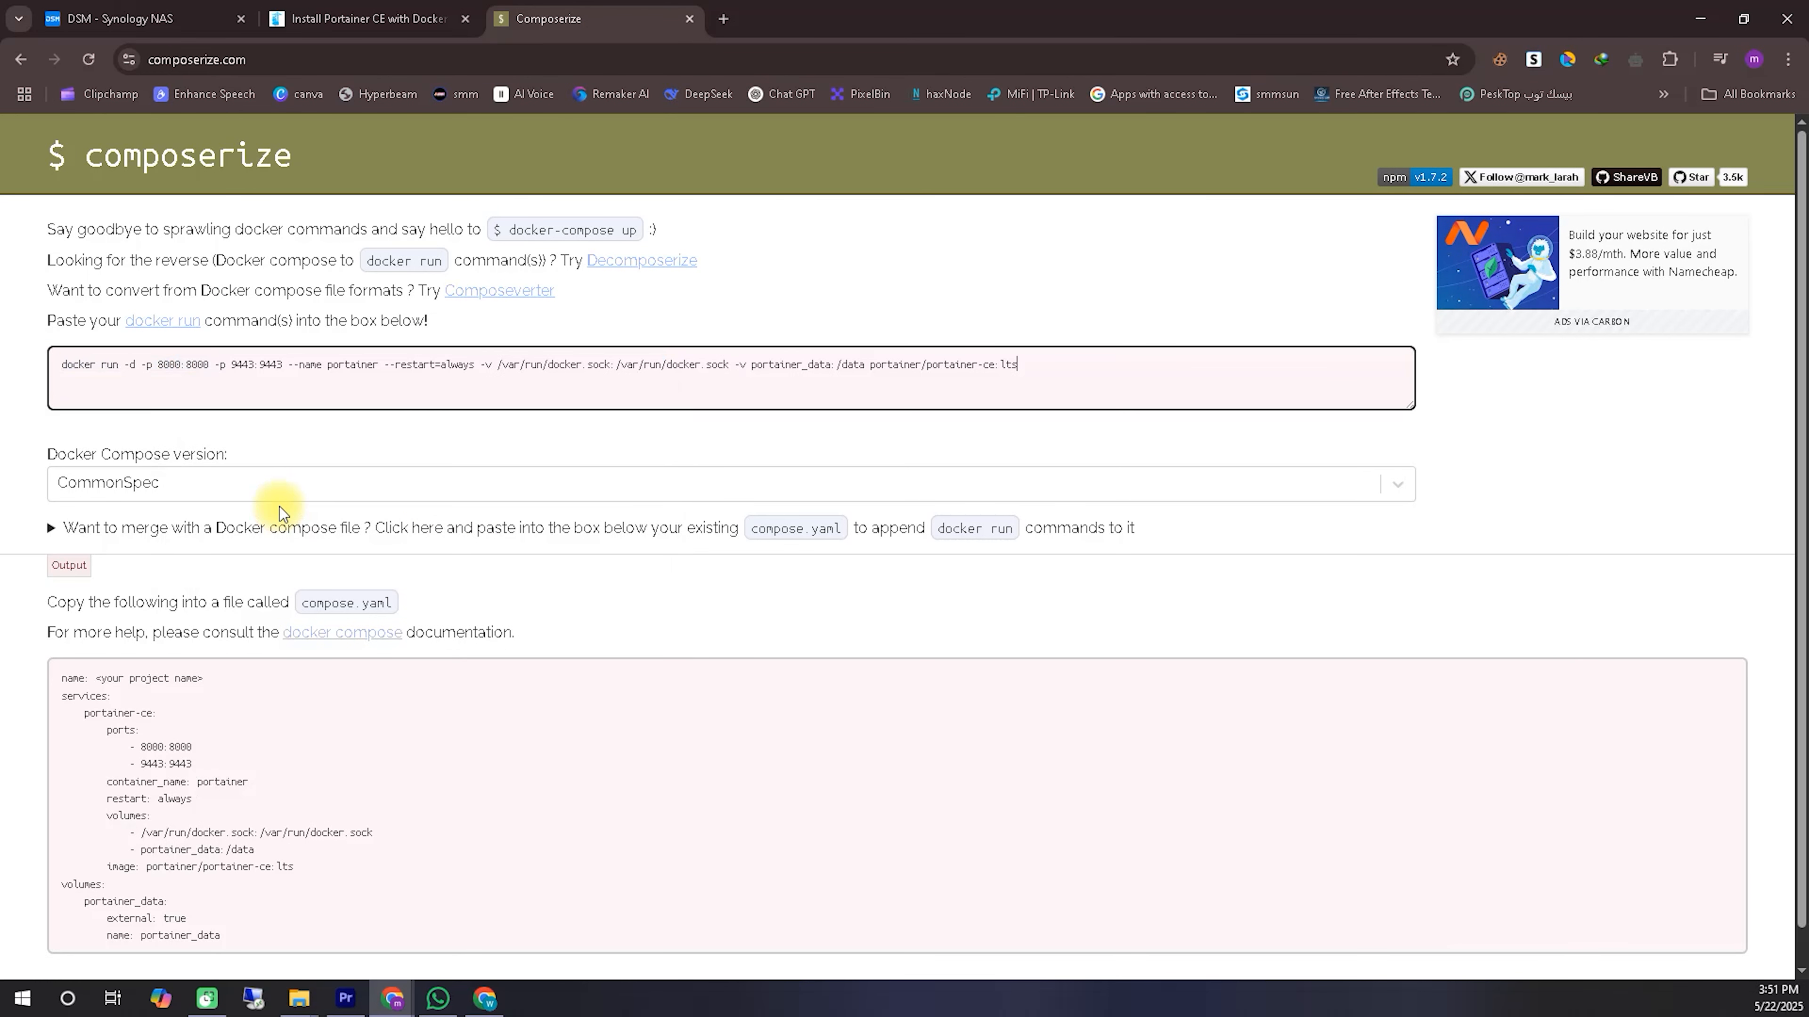
{"action": "scroll", "coordinate": [626, 618], "scroll_direction": "down", "scroll_amount": 1}
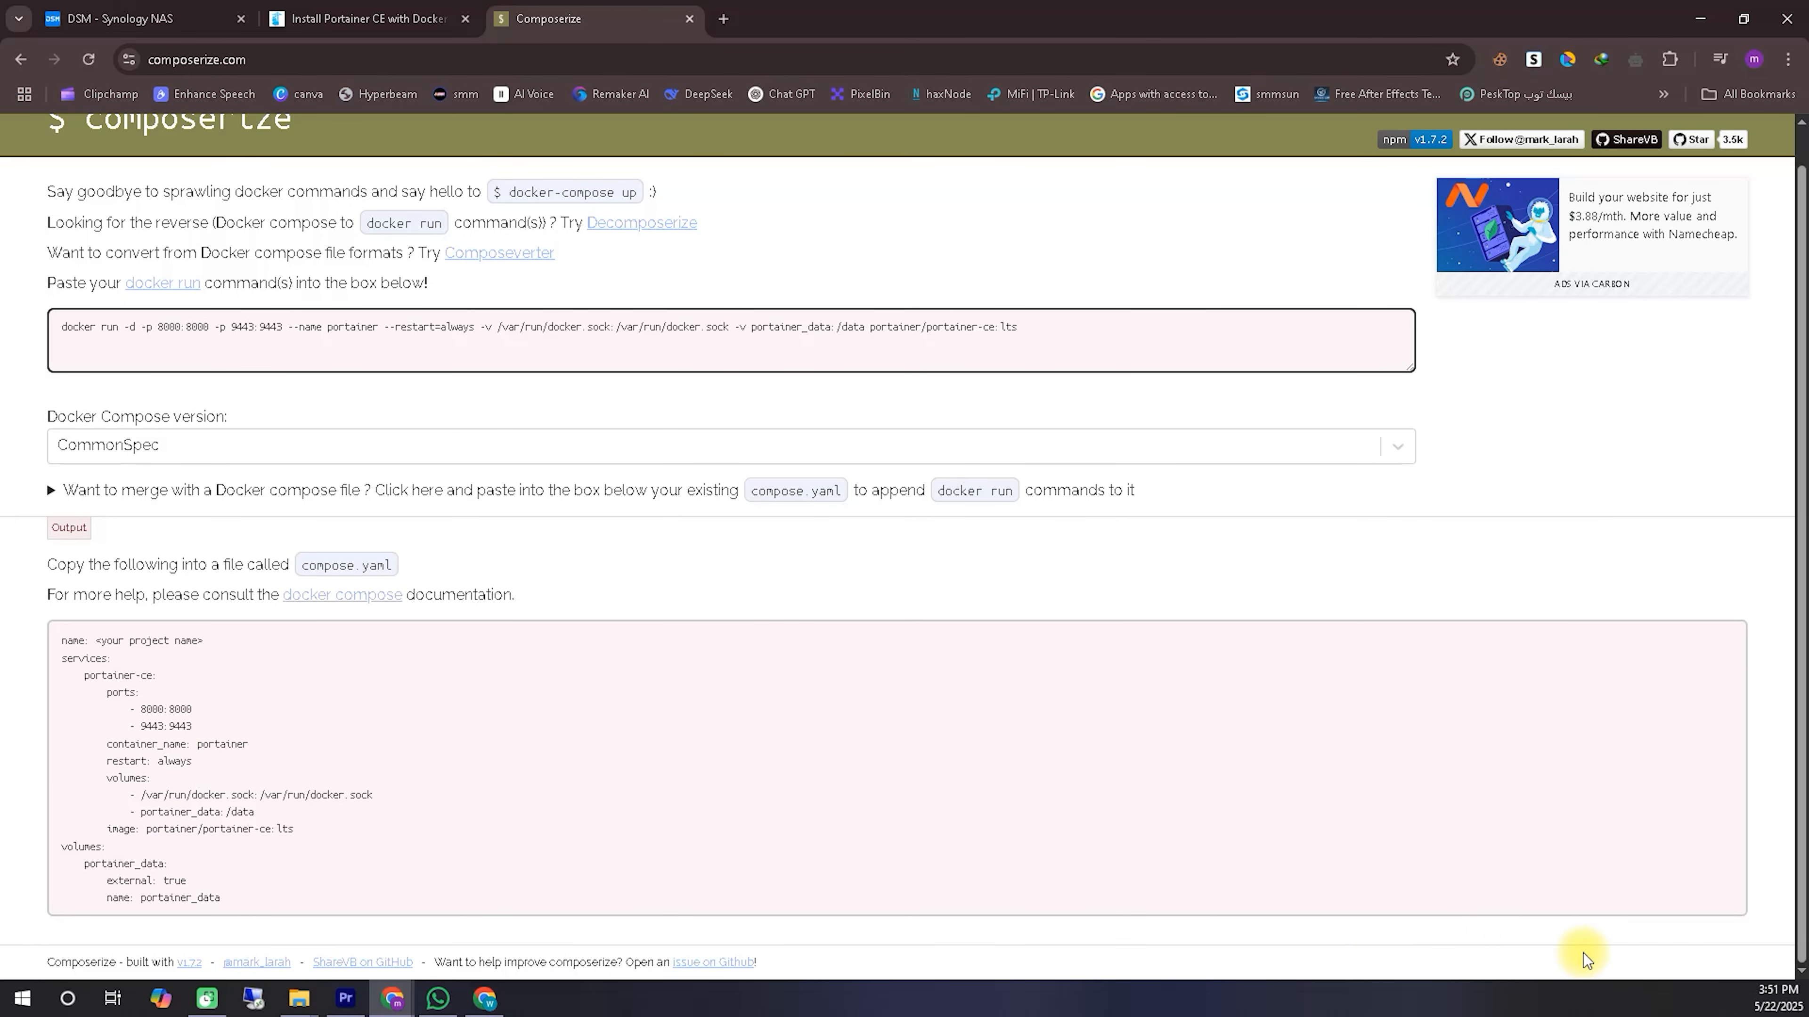
{"action": "left_click_drag", "start_coordinate": [294, 585], "coordinate": [317, 585]}
{"action": "mouse_move", "coordinate": [219, 659]}
{"action": "left_mouse_down"}
{"action": "mouse_move", "coordinate": [323, 897]}
{"action": "mouse_move", "coordinate": [178, 620]}
{"action": "left_mouse_up"}
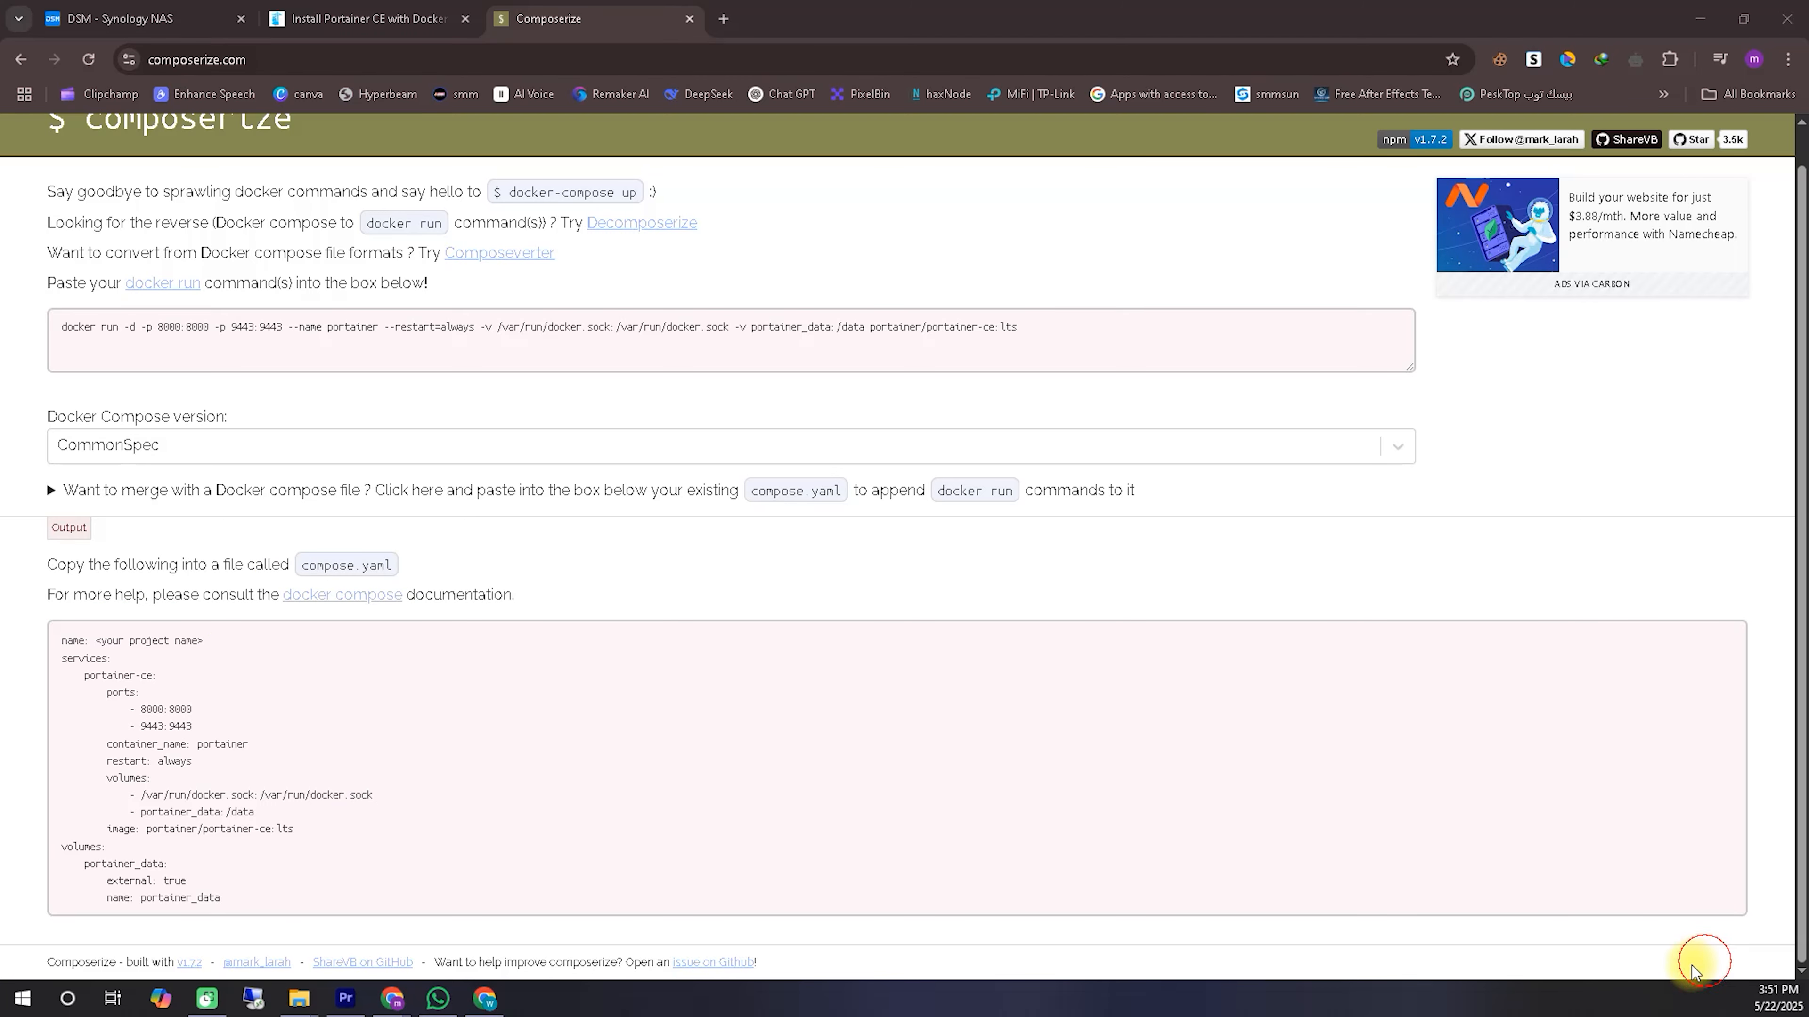
Step: Switch to Synology DSM, open Package Center and find Container Manager among the Open Source packages
{"action": "left_click", "coordinate": [143, 19]}
{"action": "left_click", "coordinate": [65, 214]}
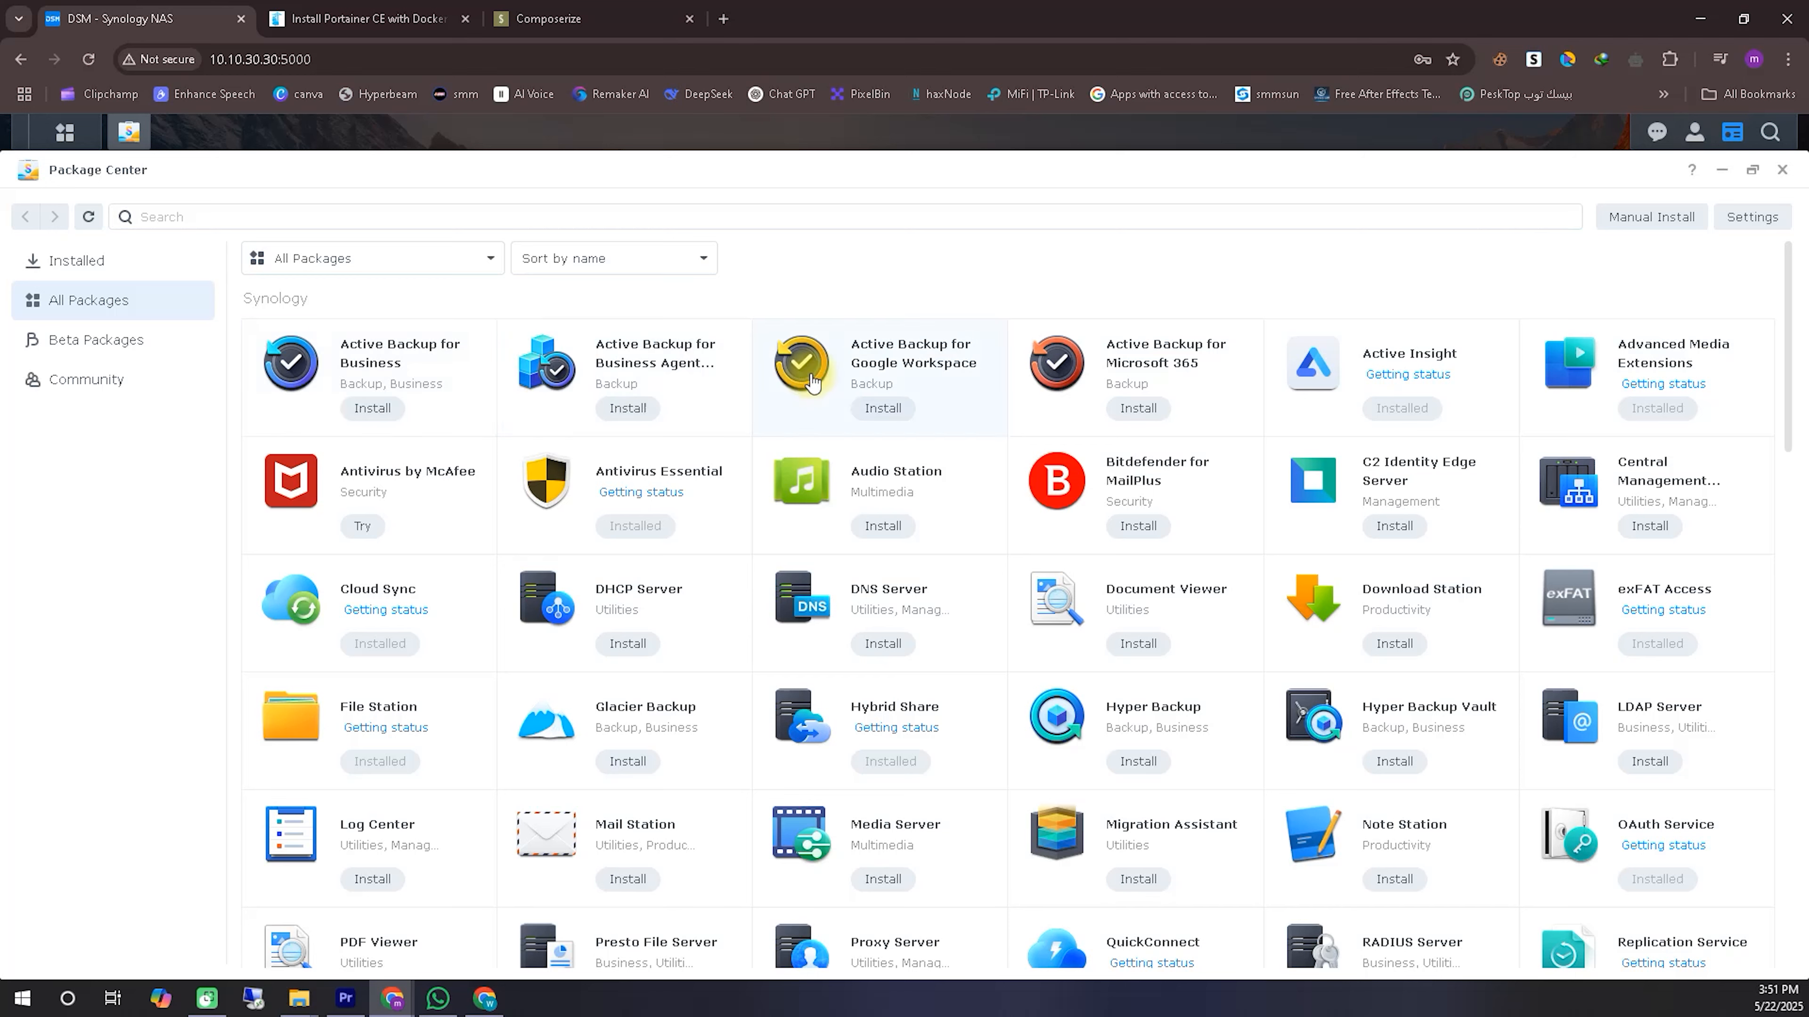
{"action": "left_click", "coordinate": [296, 215]}
{"action": "scroll", "coordinate": [559, 567], "scroll_direction": "down", "scroll_amount": 7}
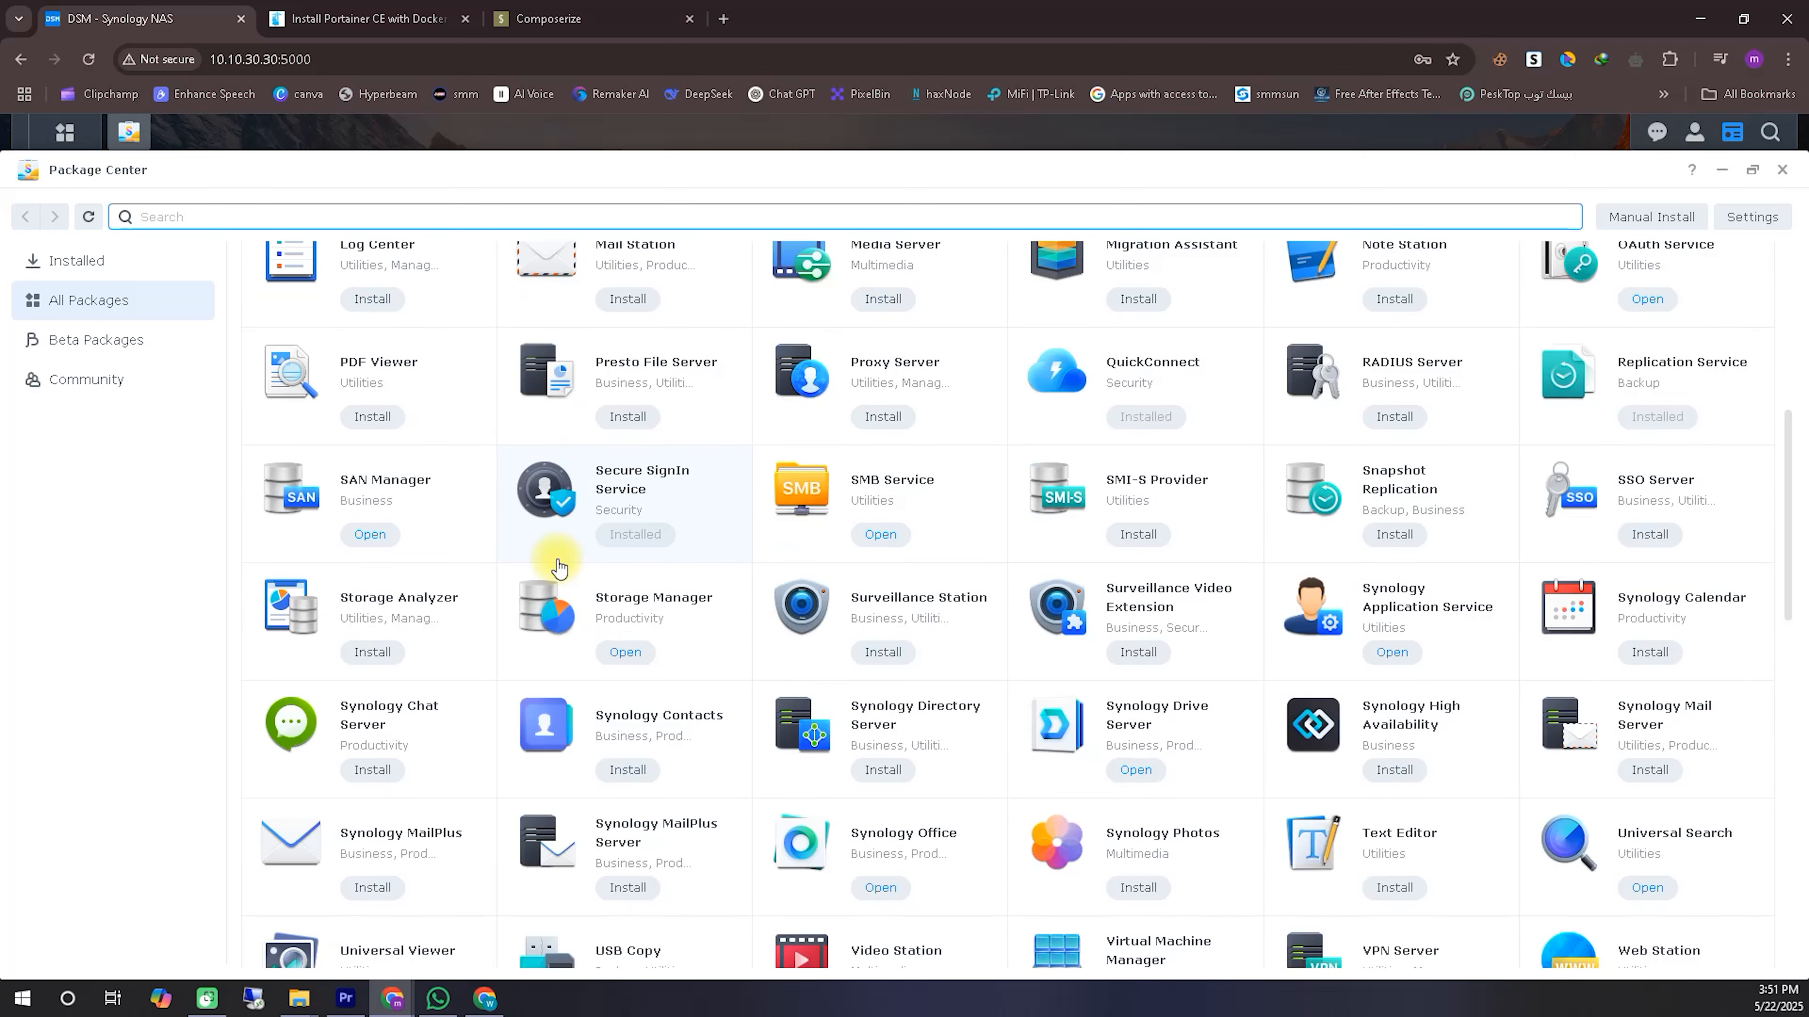
{"action": "scroll", "coordinate": [559, 568], "scroll_direction": "down", "scroll_amount": 4}
{"action": "scroll", "coordinate": [559, 568], "scroll_direction": "down", "scroll_amount": 4}
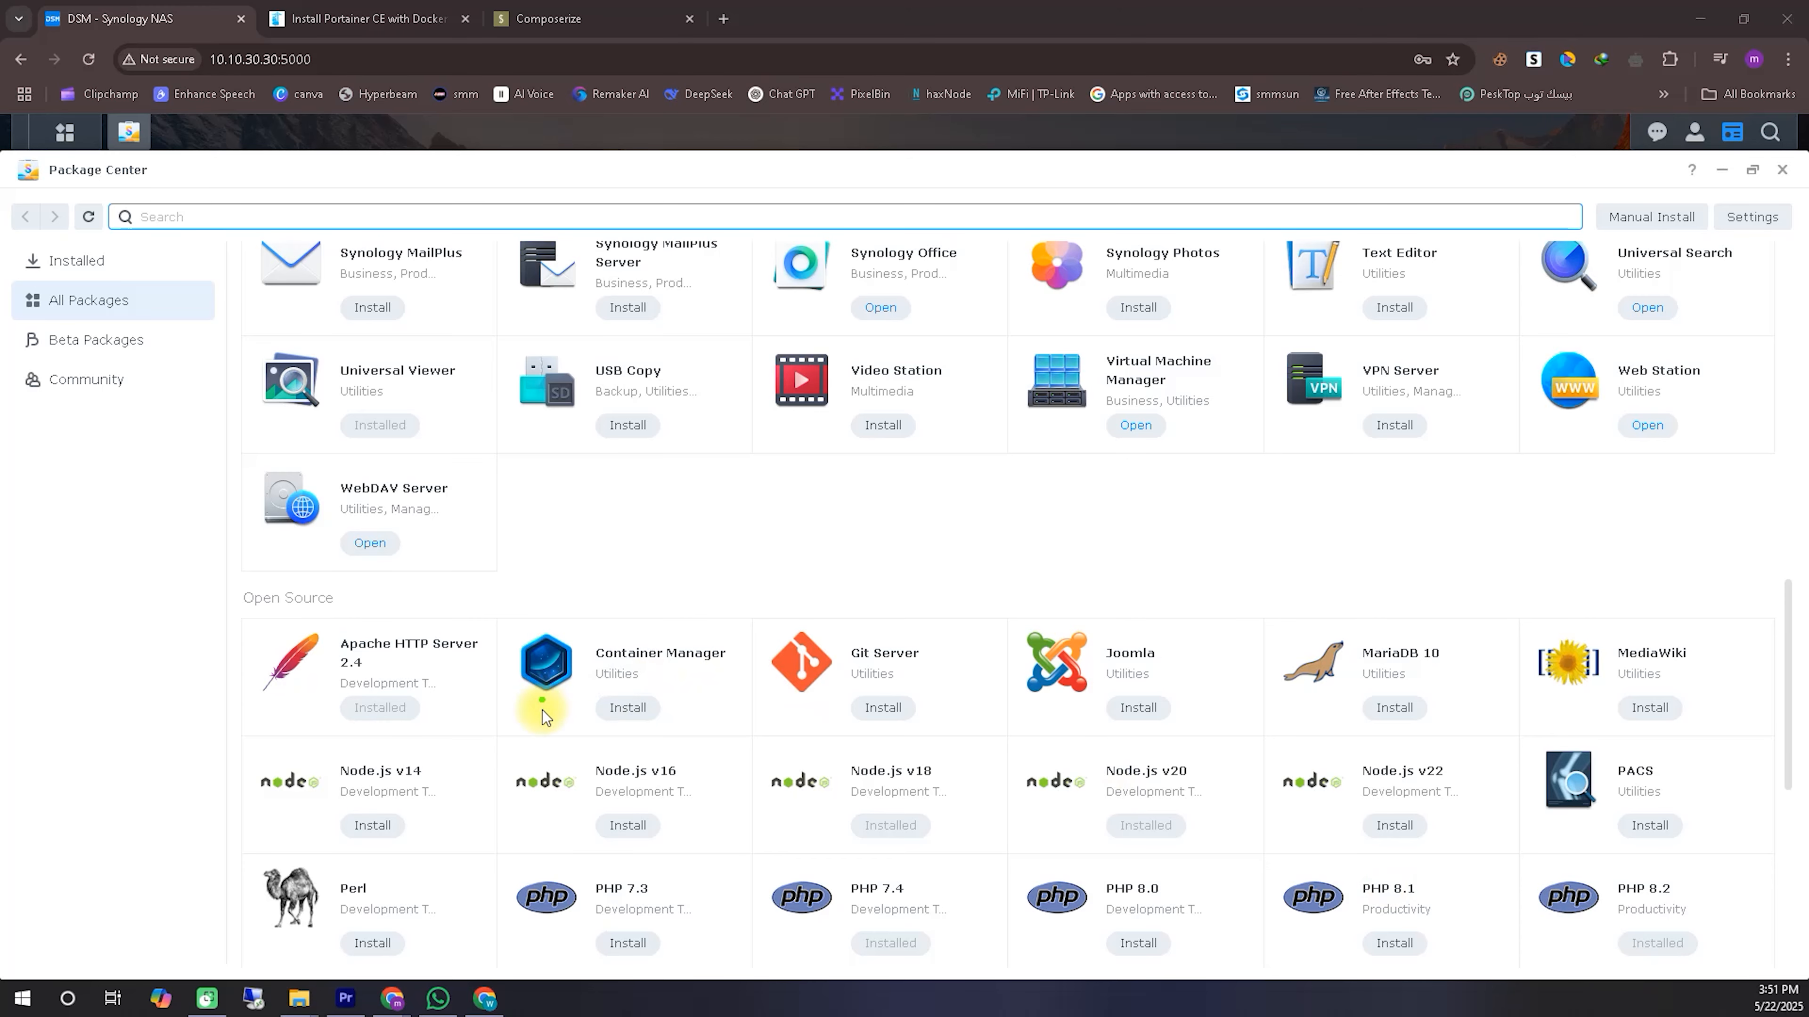
{"action": "left_click", "coordinate": [505, 731]}
{"action": "mouse_move", "coordinate": [505, 731]}
{"action": "left_mouse_down"}
{"action": "mouse_move", "coordinate": [726, 616]}
{"action": "mouse_move", "coordinate": [502, 641]}
{"action": "mouse_move", "coordinate": [563, 741]}
{"action": "left_mouse_up"}
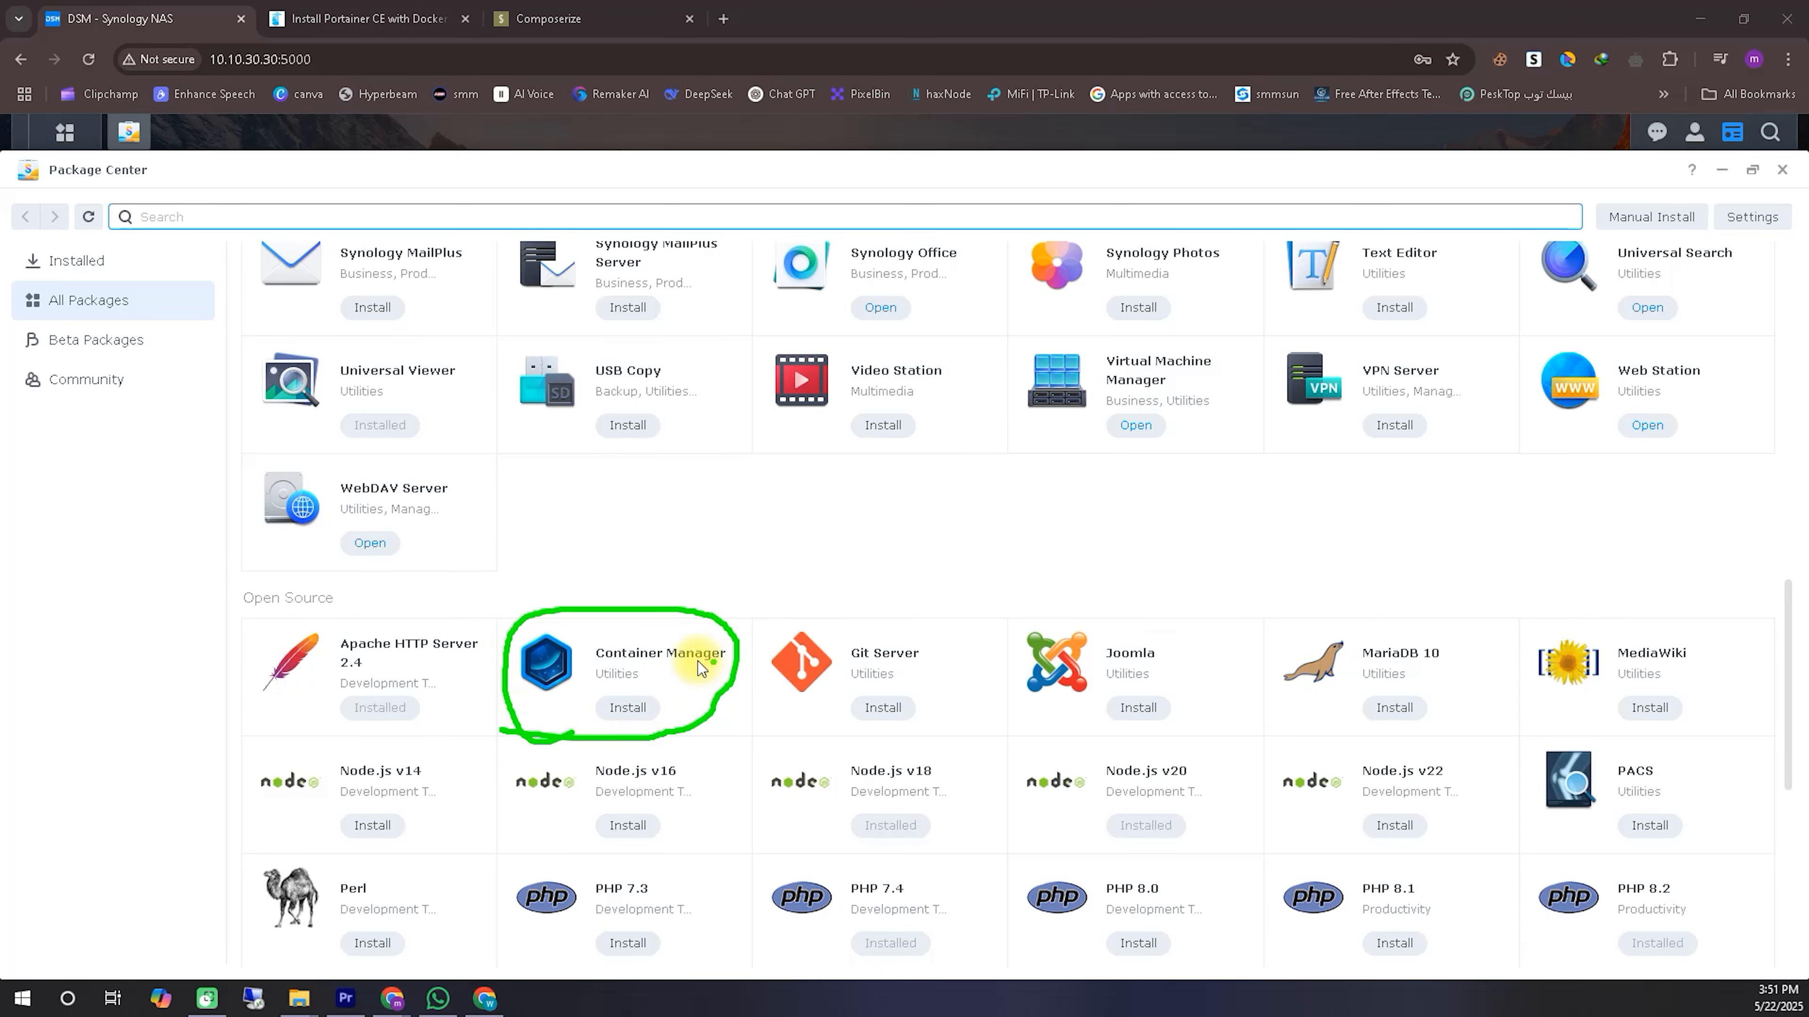
{"action": "mouse_move", "coordinate": [606, 672]}
{"action": "left_mouse_down"}
{"action": "mouse_move", "coordinate": [737, 659]}
{"action": "mouse_move", "coordinate": [683, 630]}
{"action": "mouse_move", "coordinate": [601, 679]}
{"action": "left_mouse_up"}
{"action": "left_click", "coordinate": [1615, 962]}
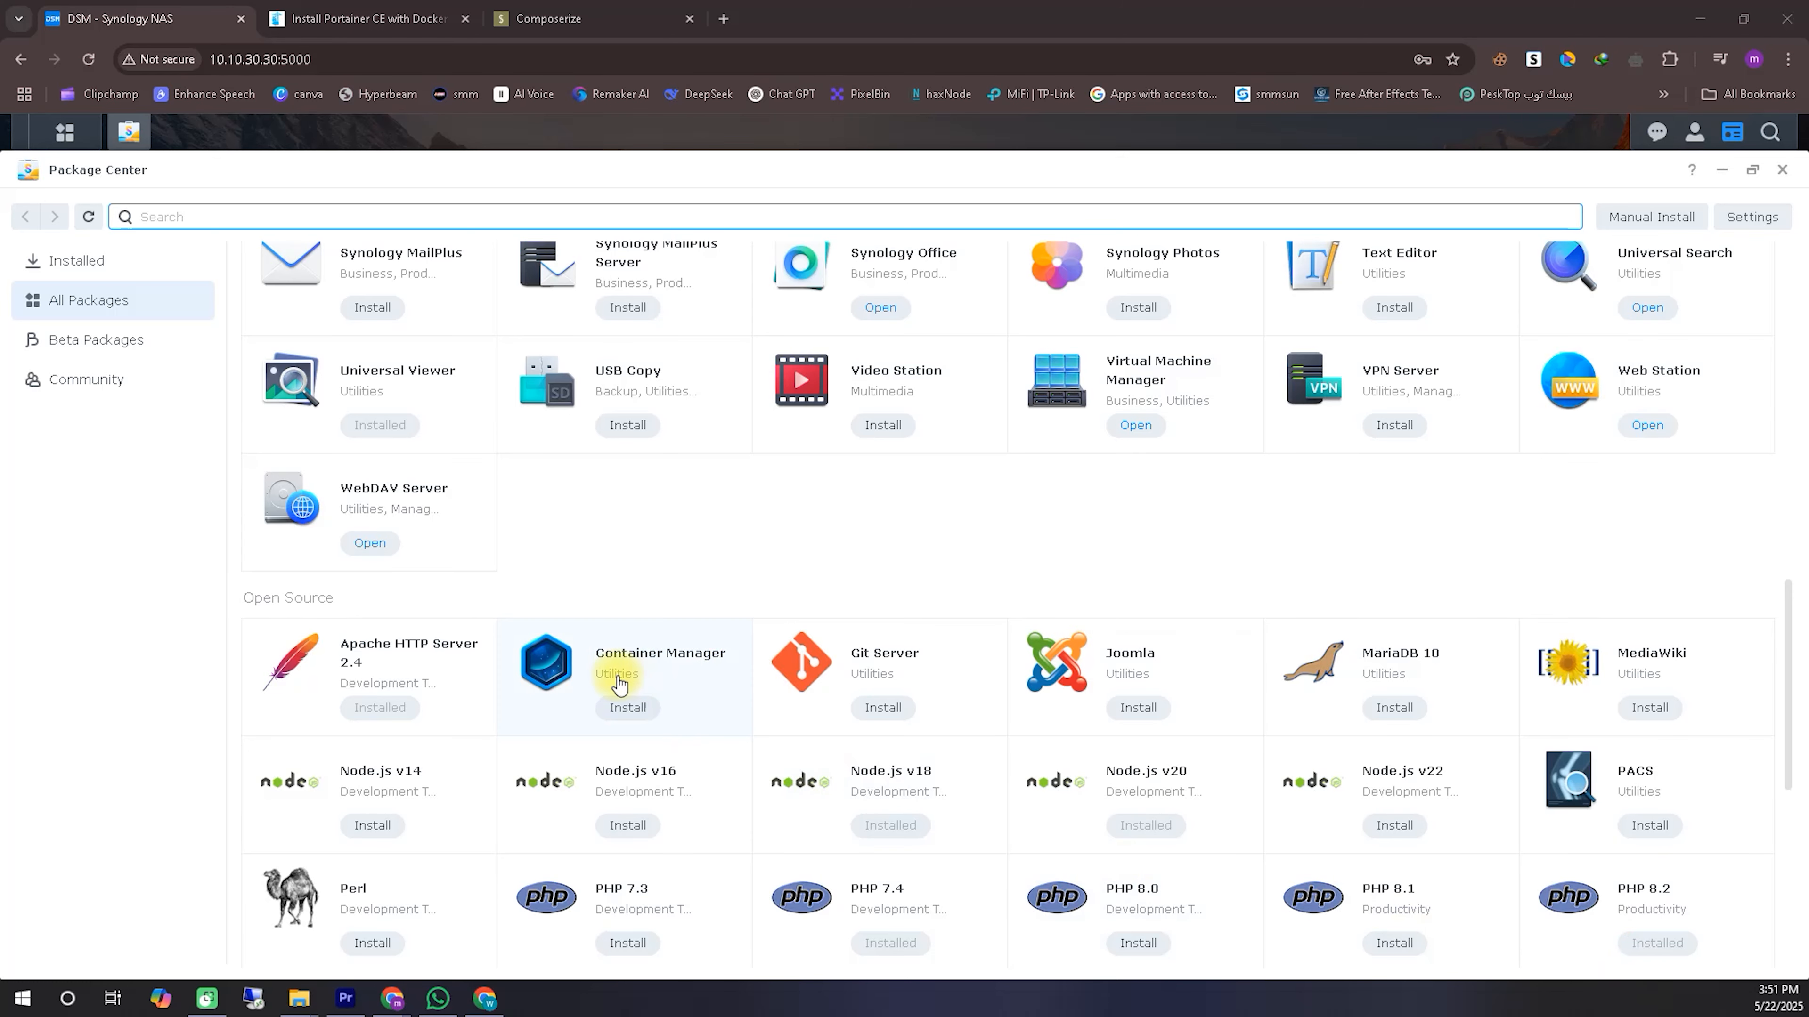
Step: Install the Container Manager package on Volume 1
{"action": "left_click", "coordinate": [617, 673]}
{"action": "left_click", "coordinate": [511, 369]}
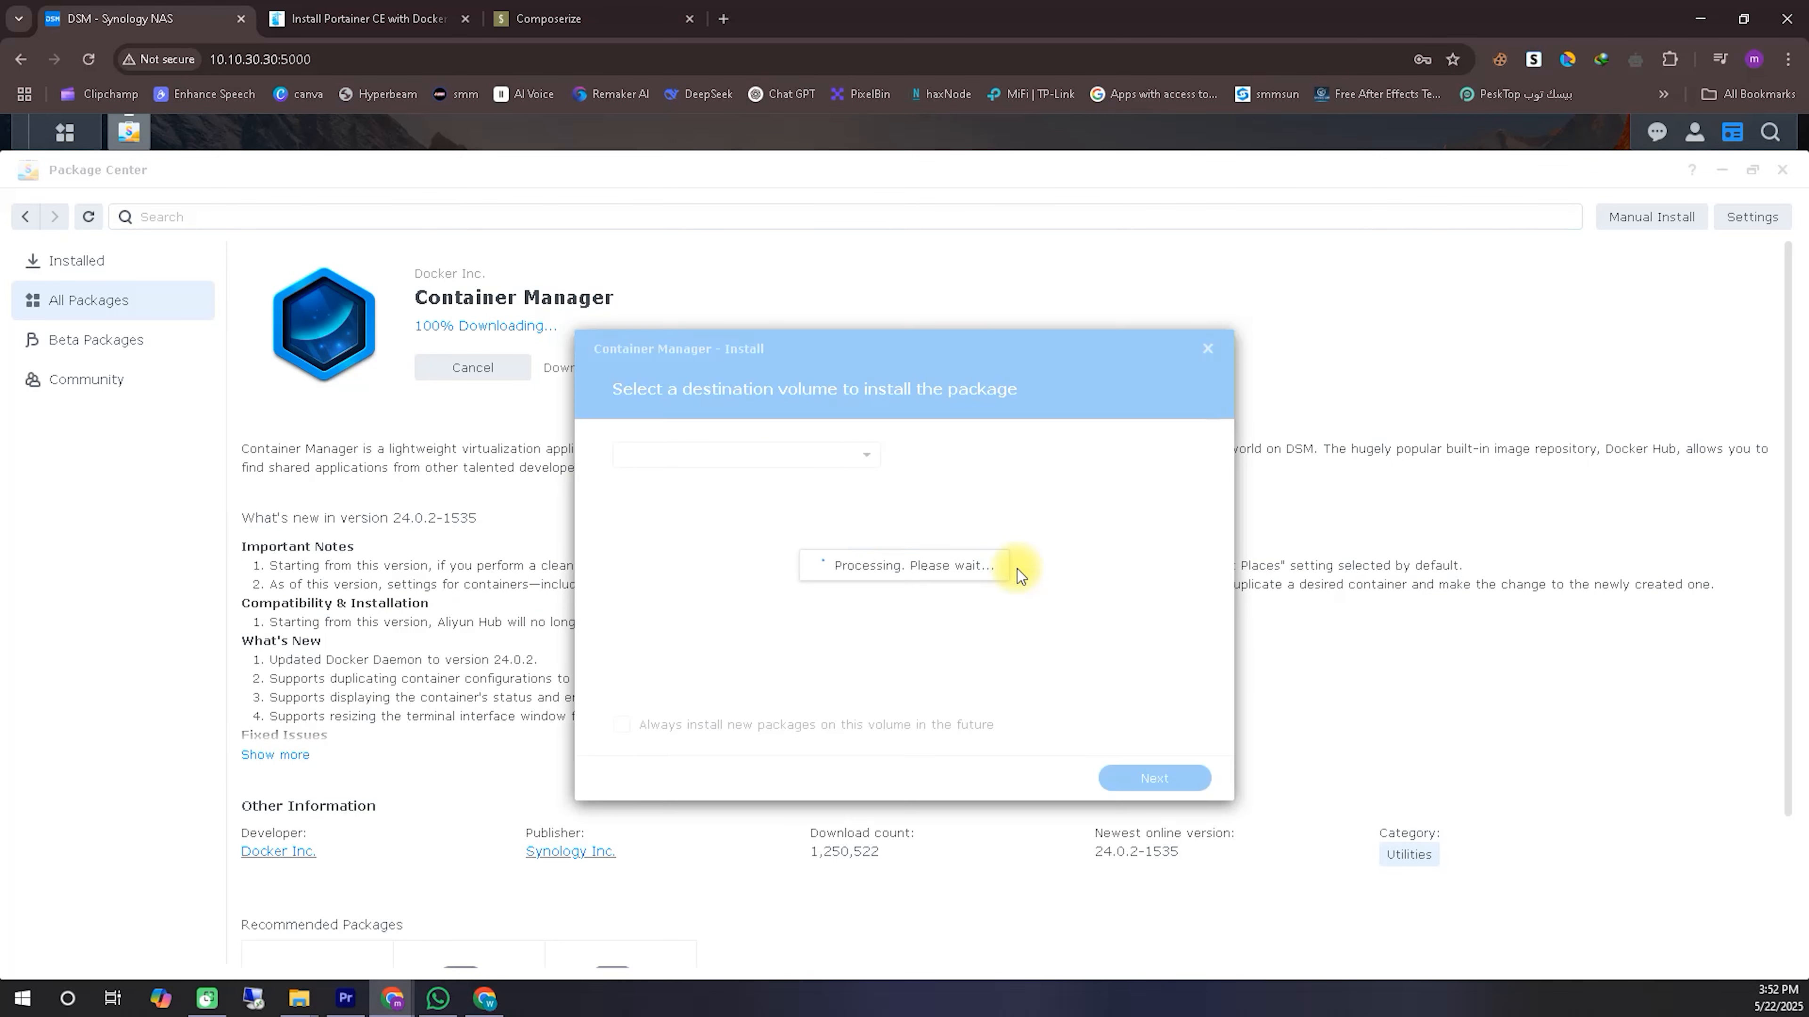
{"action": "left_click", "coordinate": [1111, 780]}
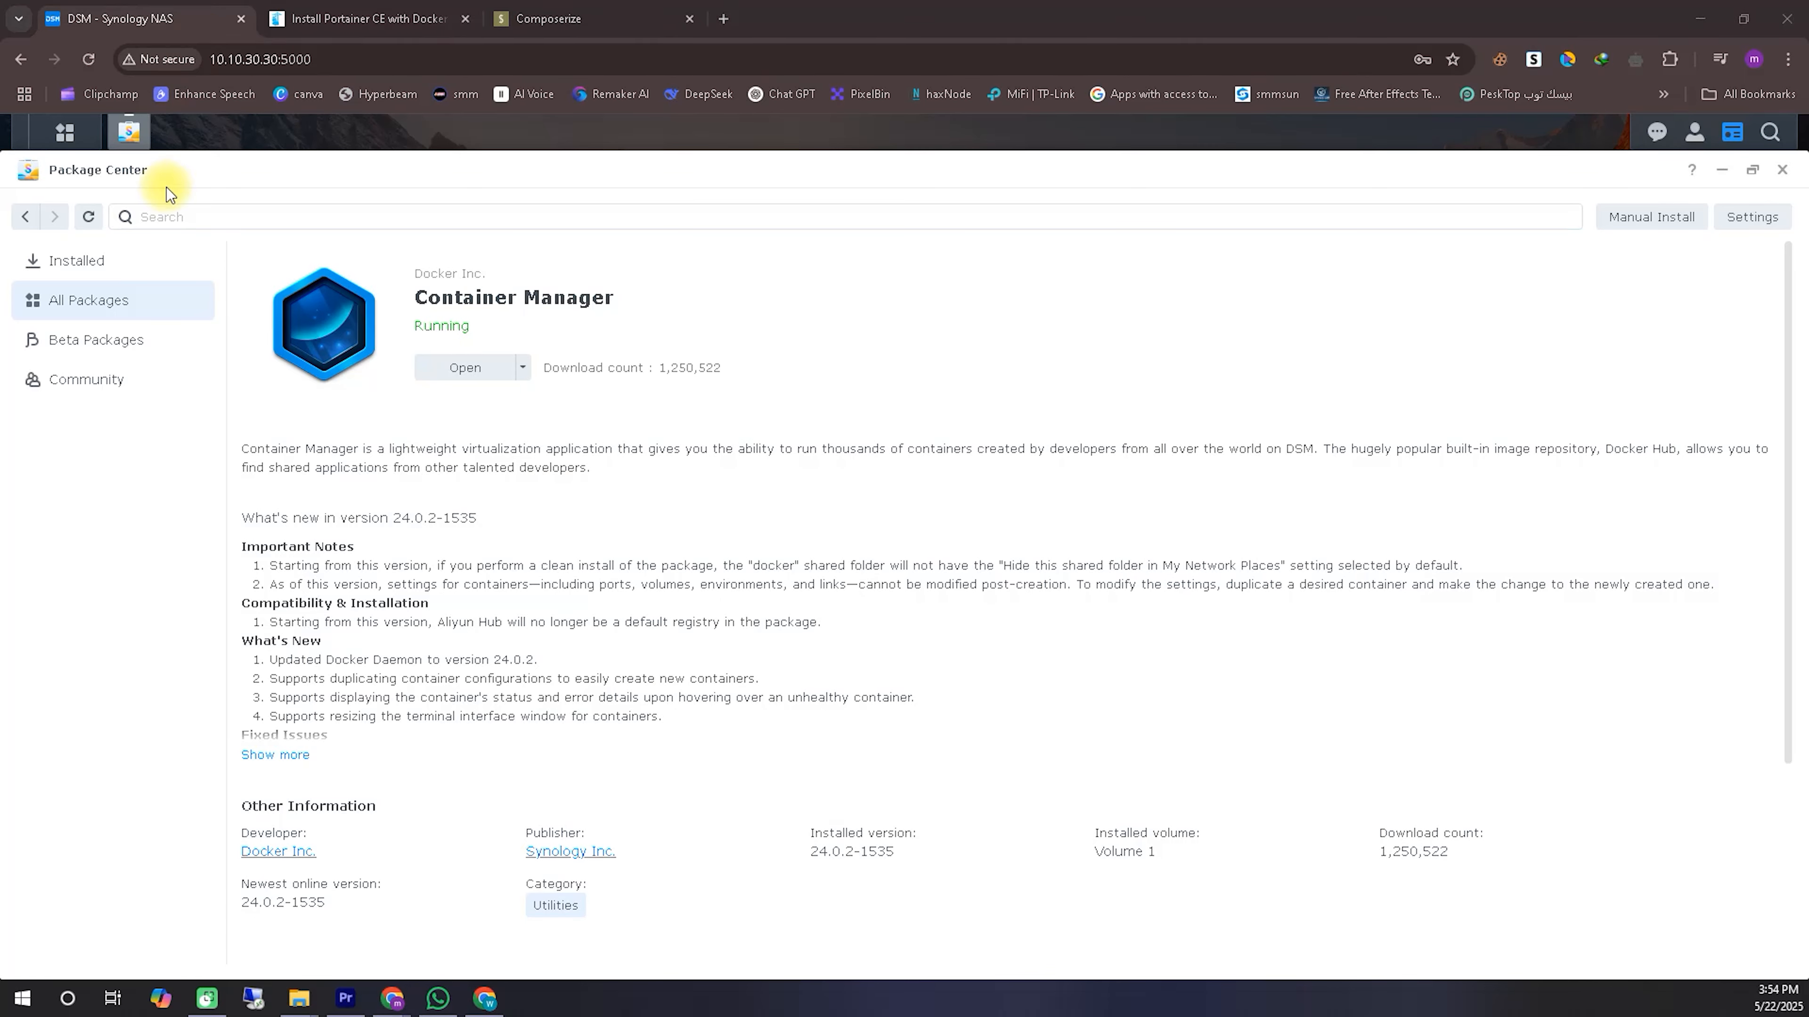
Step: Search Package Center for "text" and install the Text Editor package
{"action": "left_click", "coordinate": [149, 217]}
{"action": "type", "text": "text"}
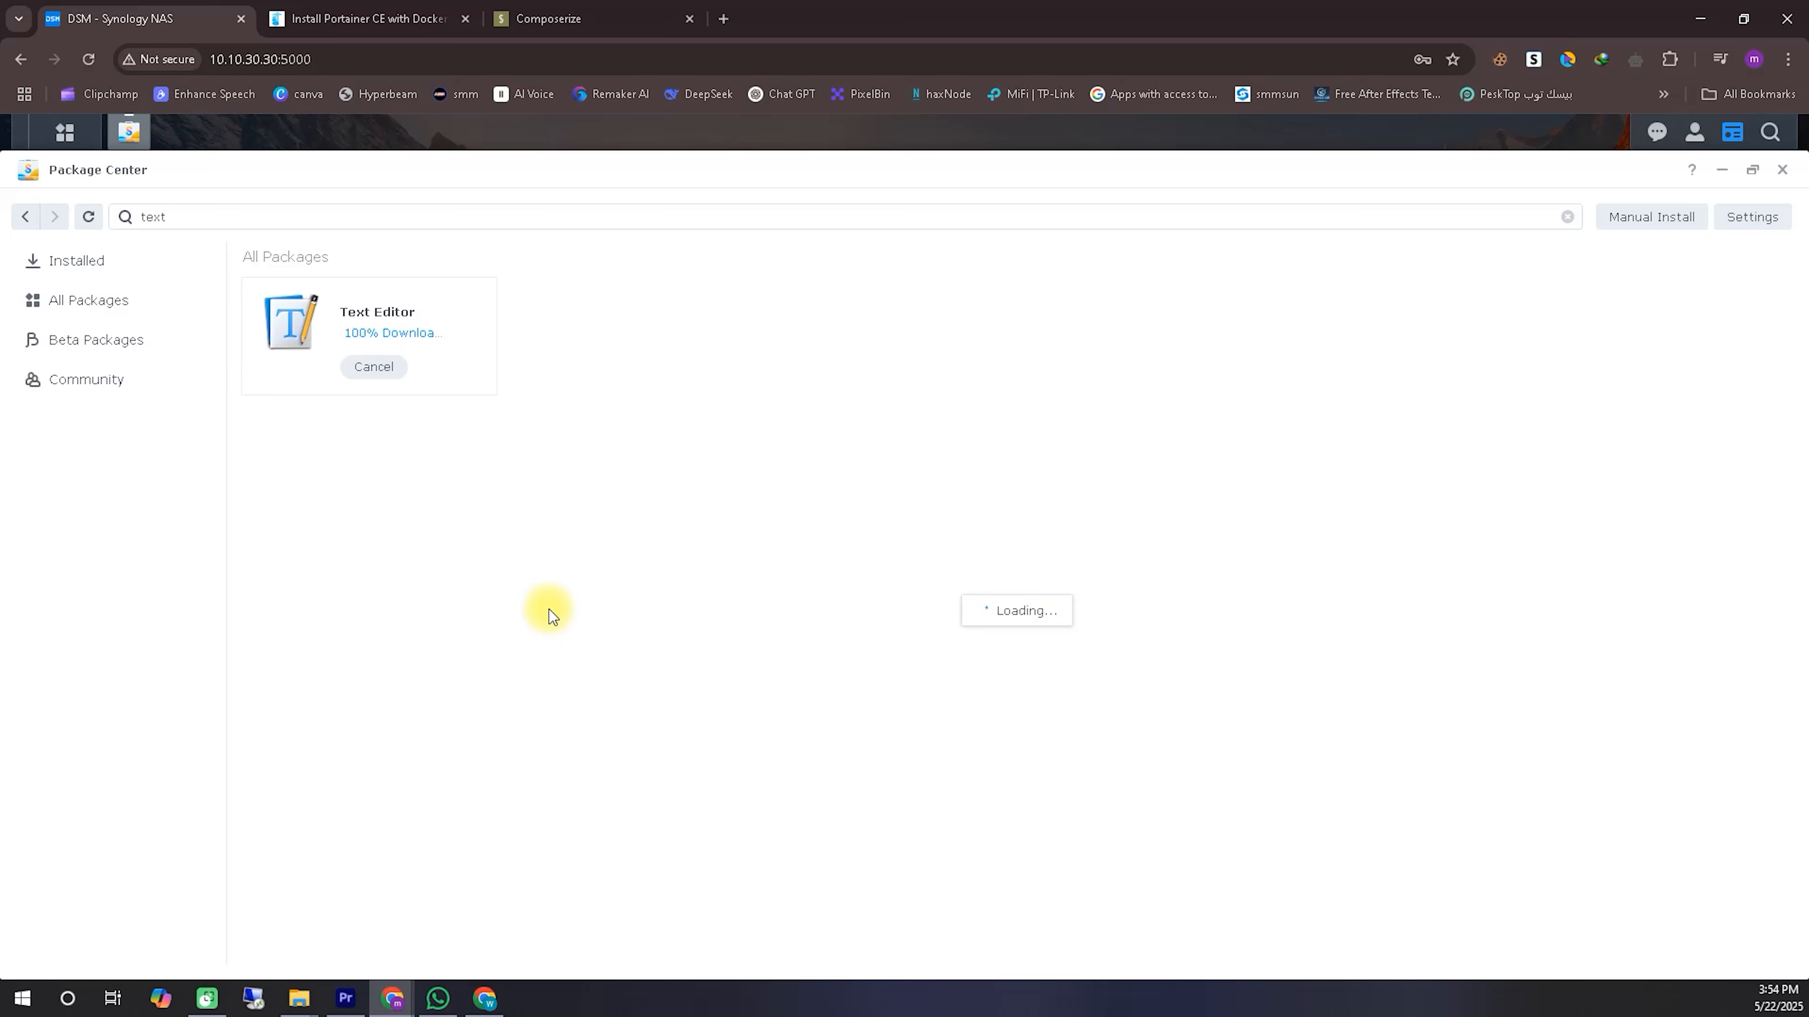
{"action": "left_click", "coordinate": [1104, 783]}
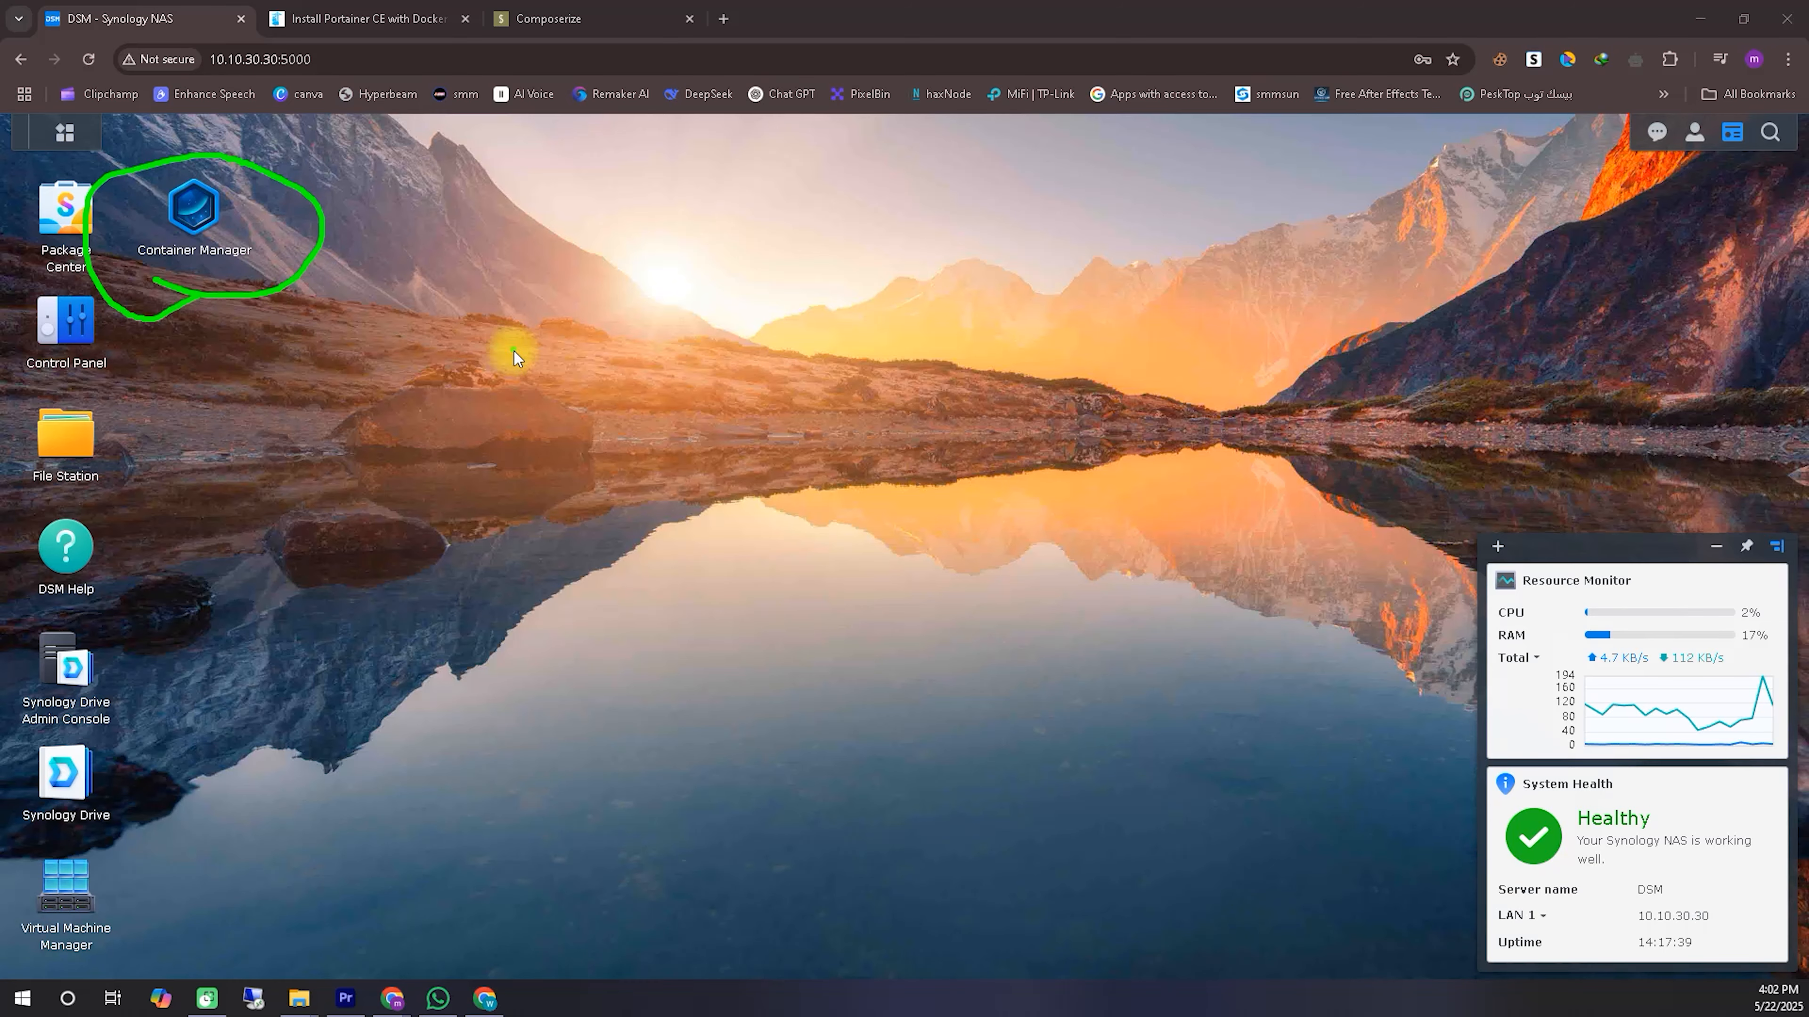
Step: Open Container Manager from the DSM desktop and go to its Project section
{"action": "left_click", "coordinate": [207, 205]}
{"action": "left_click", "coordinate": [480, 251]}
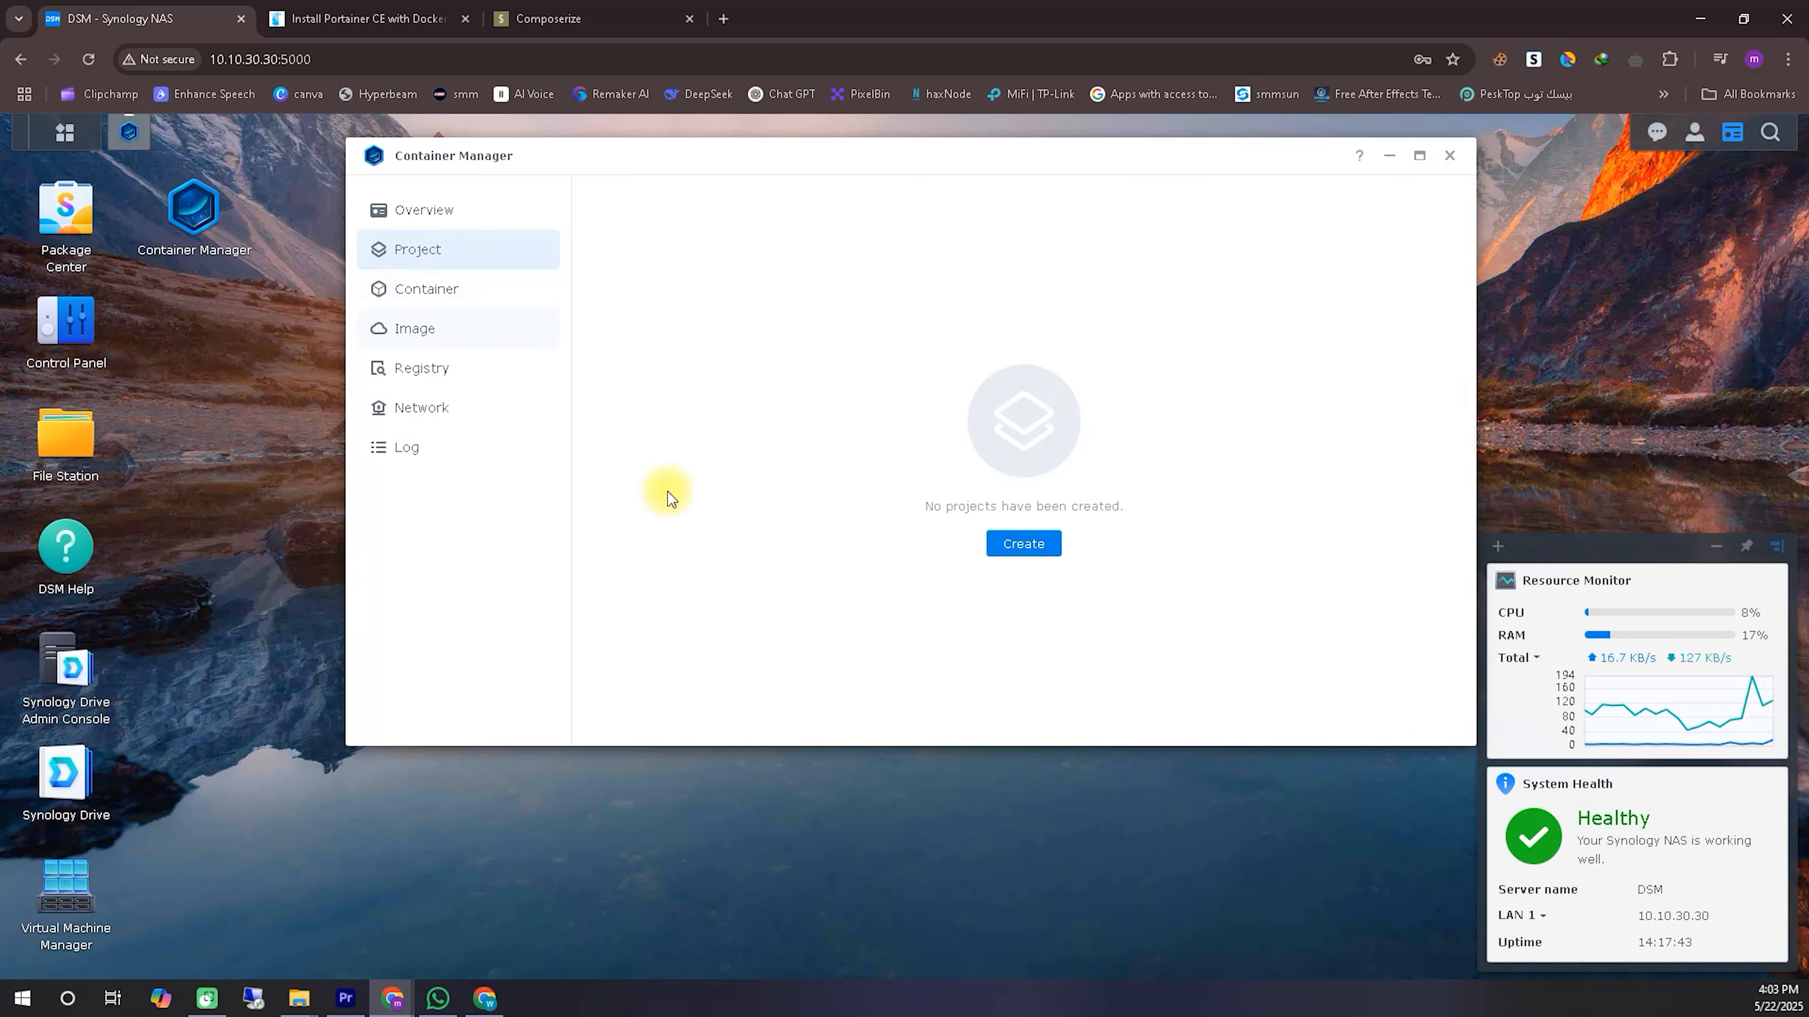
{"action": "mouse_move", "coordinate": [497, 274]}
{"action": "left_mouse_down"}
{"action": "mouse_move", "coordinate": [997, 487]}
{"action": "mouse_move", "coordinate": [1004, 418]}
{"action": "left_mouse_up"}
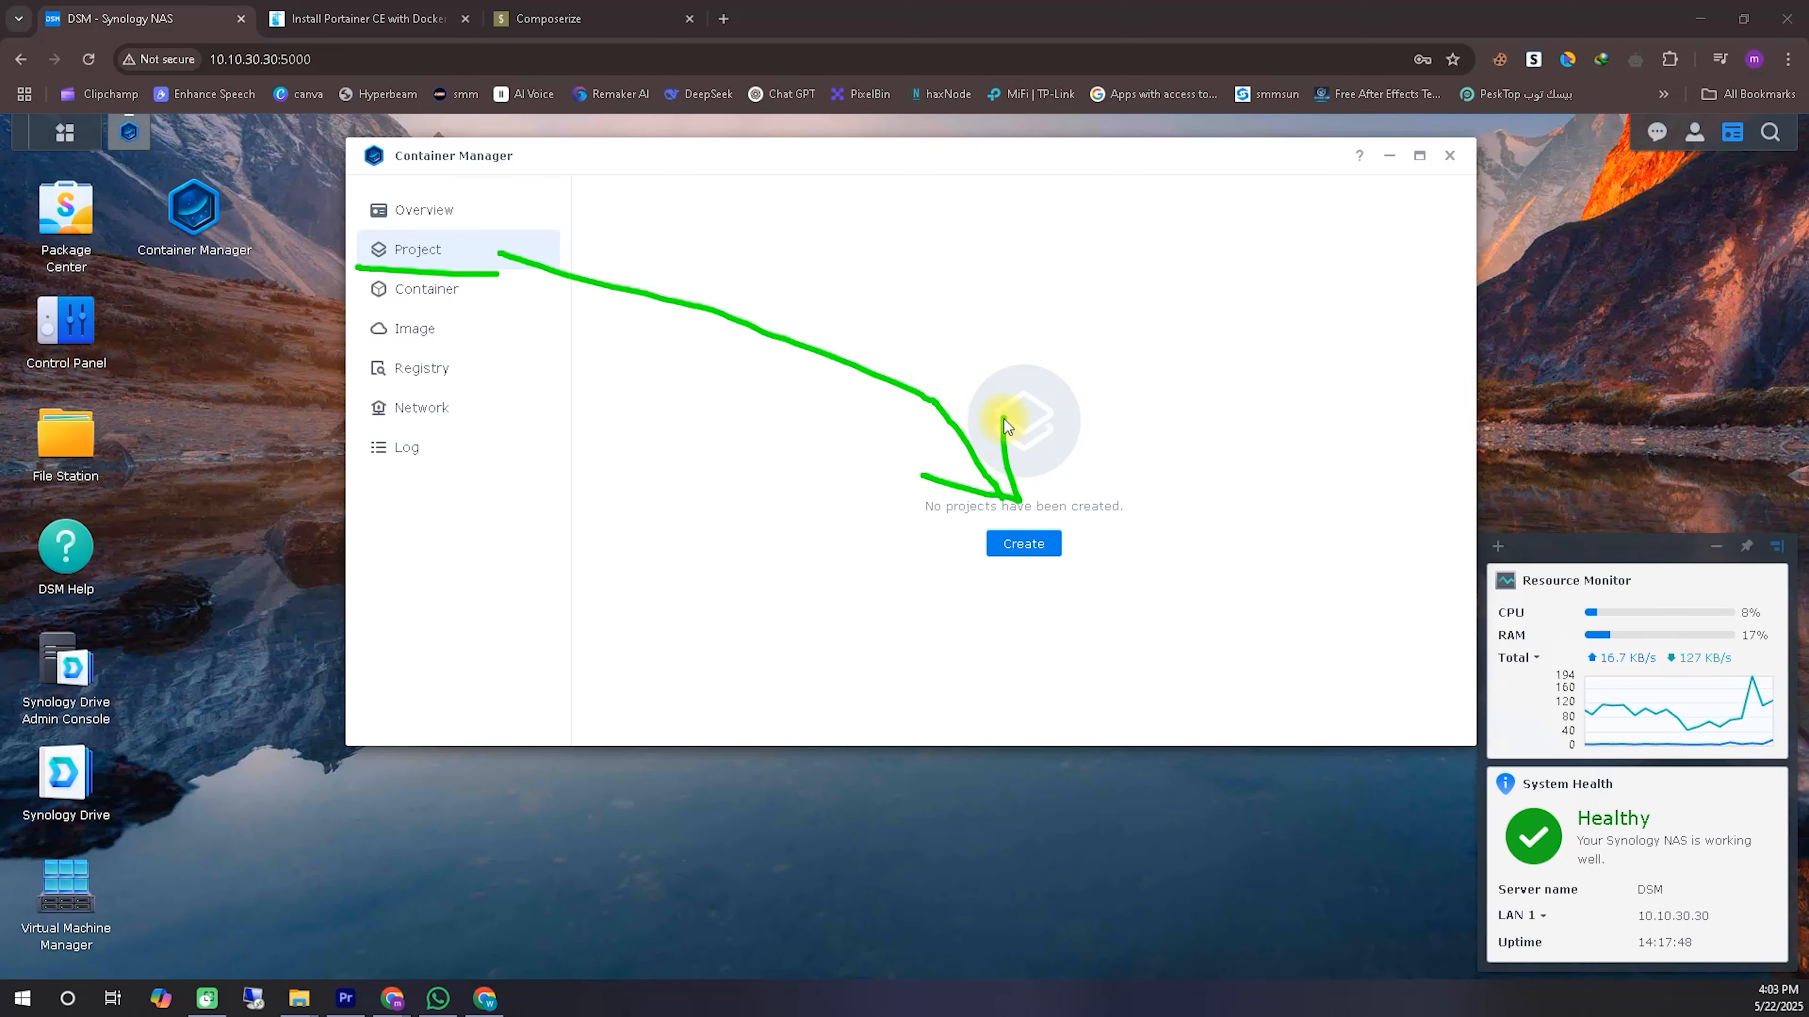
Step: Start creating a new project and enter Portainer as its name
{"action": "left_click", "coordinate": [1023, 544]}
{"action": "left_click", "coordinate": [793, 299]}
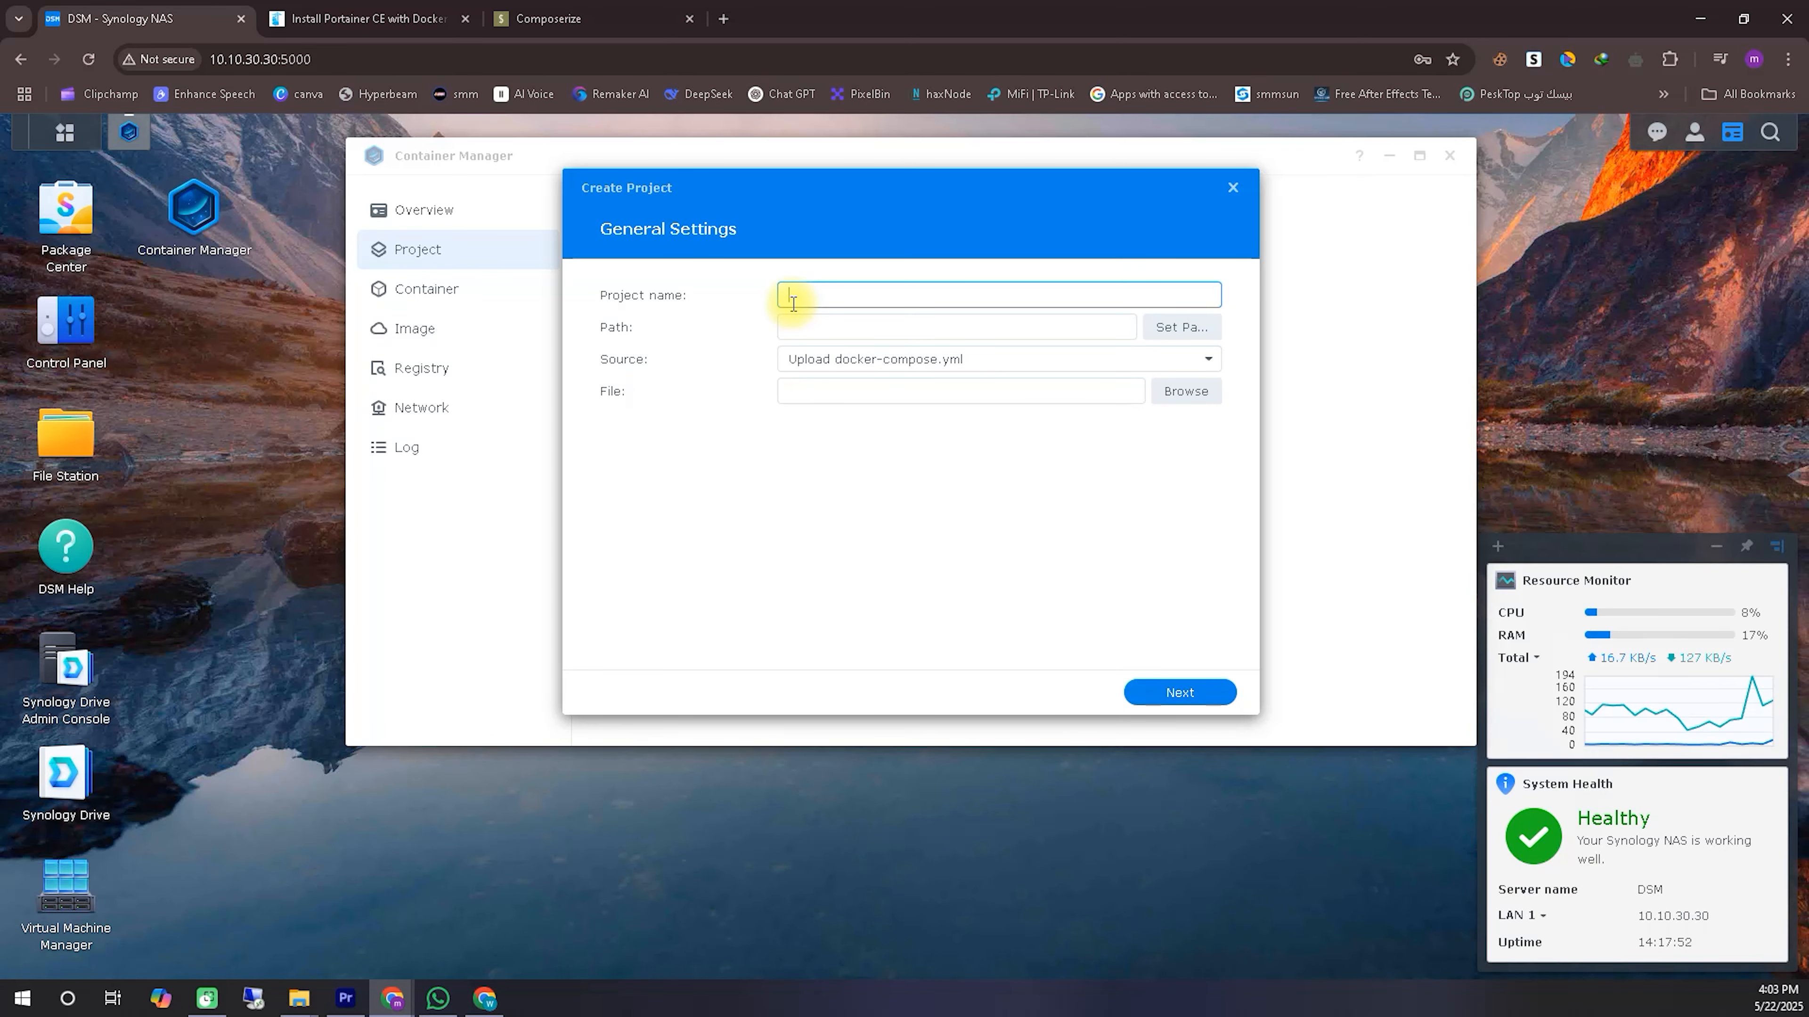
{"action": "type", "text": "Portainer"}
{"action": "left_click_drag", "start_coordinate": [743, 315], "coordinate": [878, 322]}
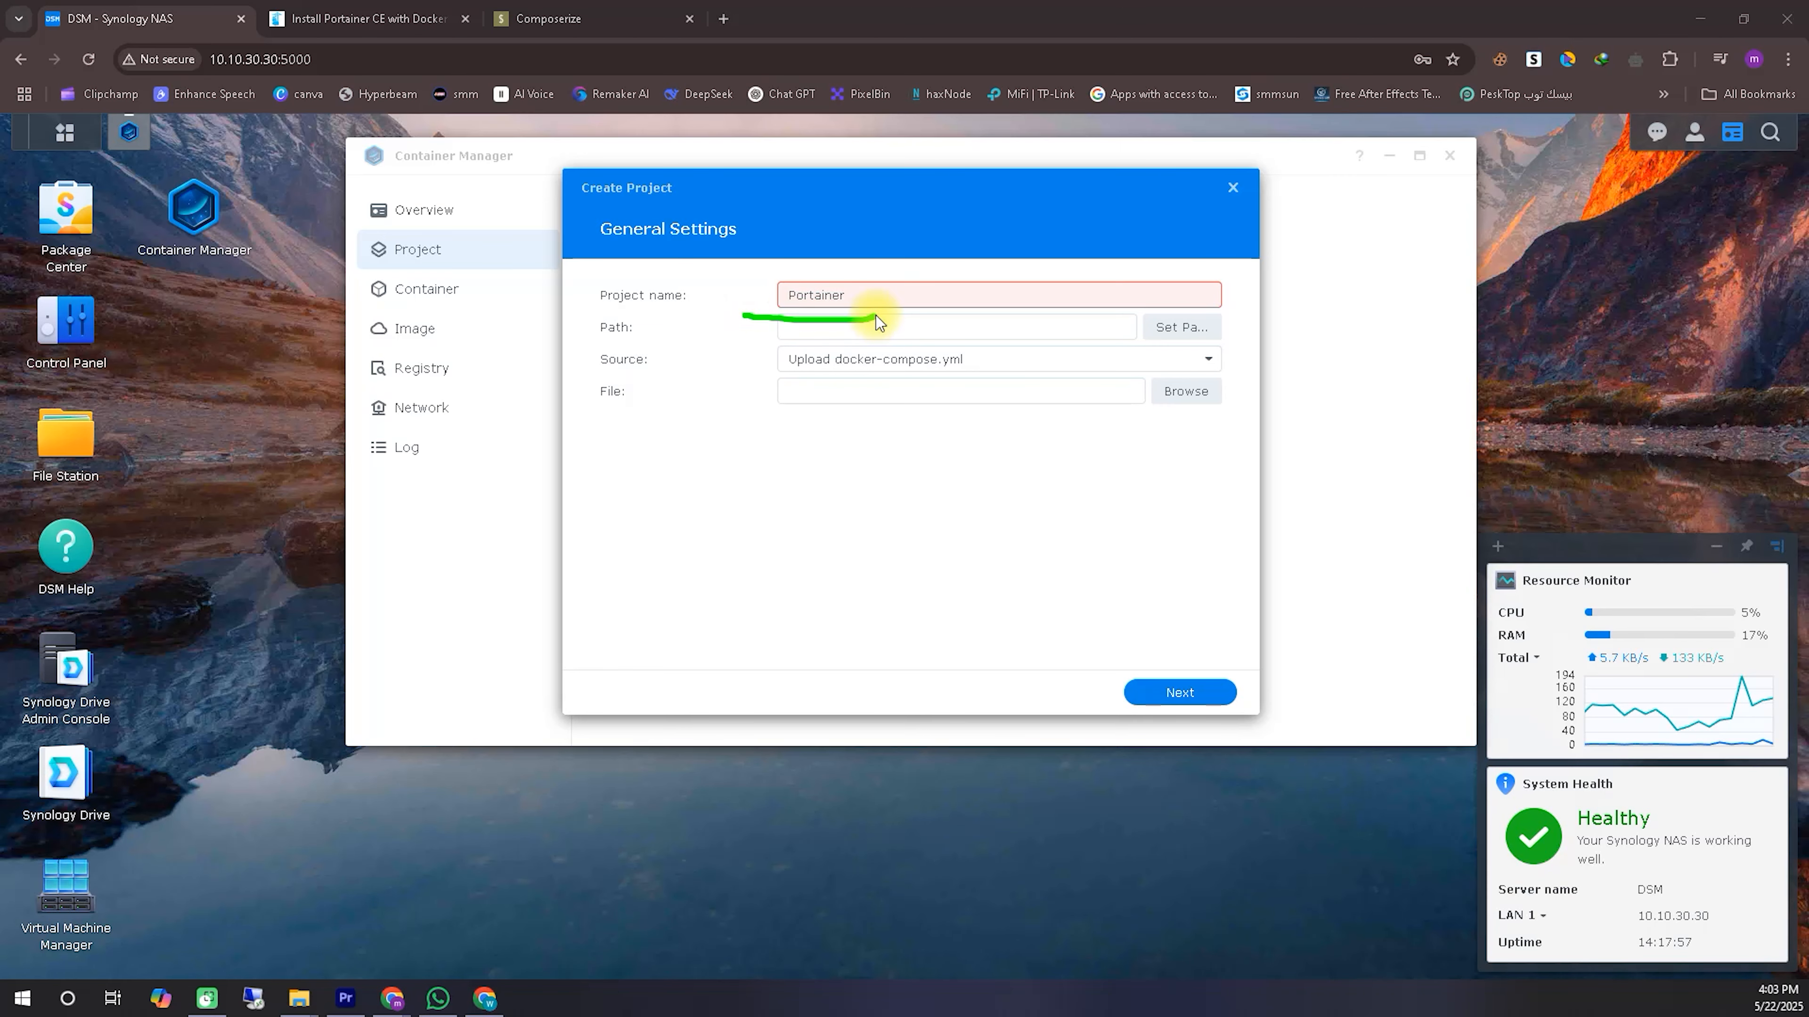
Step: Open File Station and create a folder named Portainer inside the docker shared folder
{"action": "left_click", "coordinate": [89, 453]}
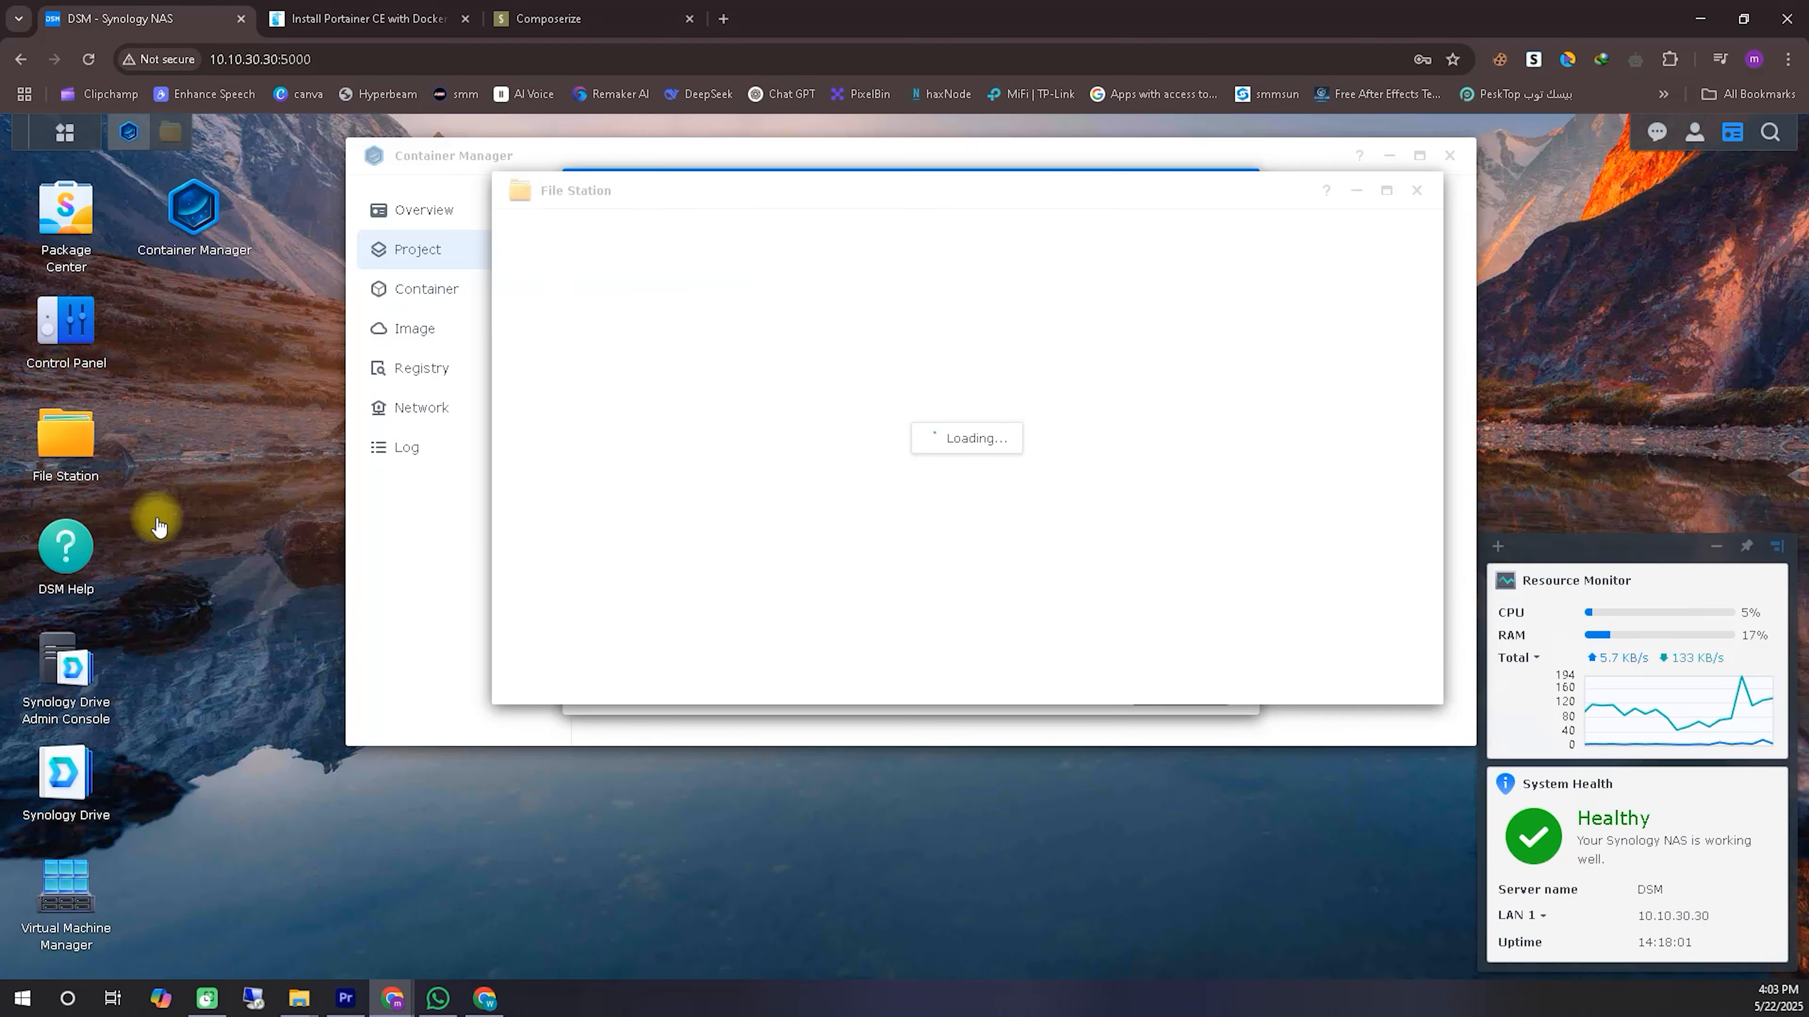
{"action": "left_click_drag", "start_coordinate": [815, 186], "coordinate": [713, 260]}
{"action": "left_click", "coordinate": [458, 356]}
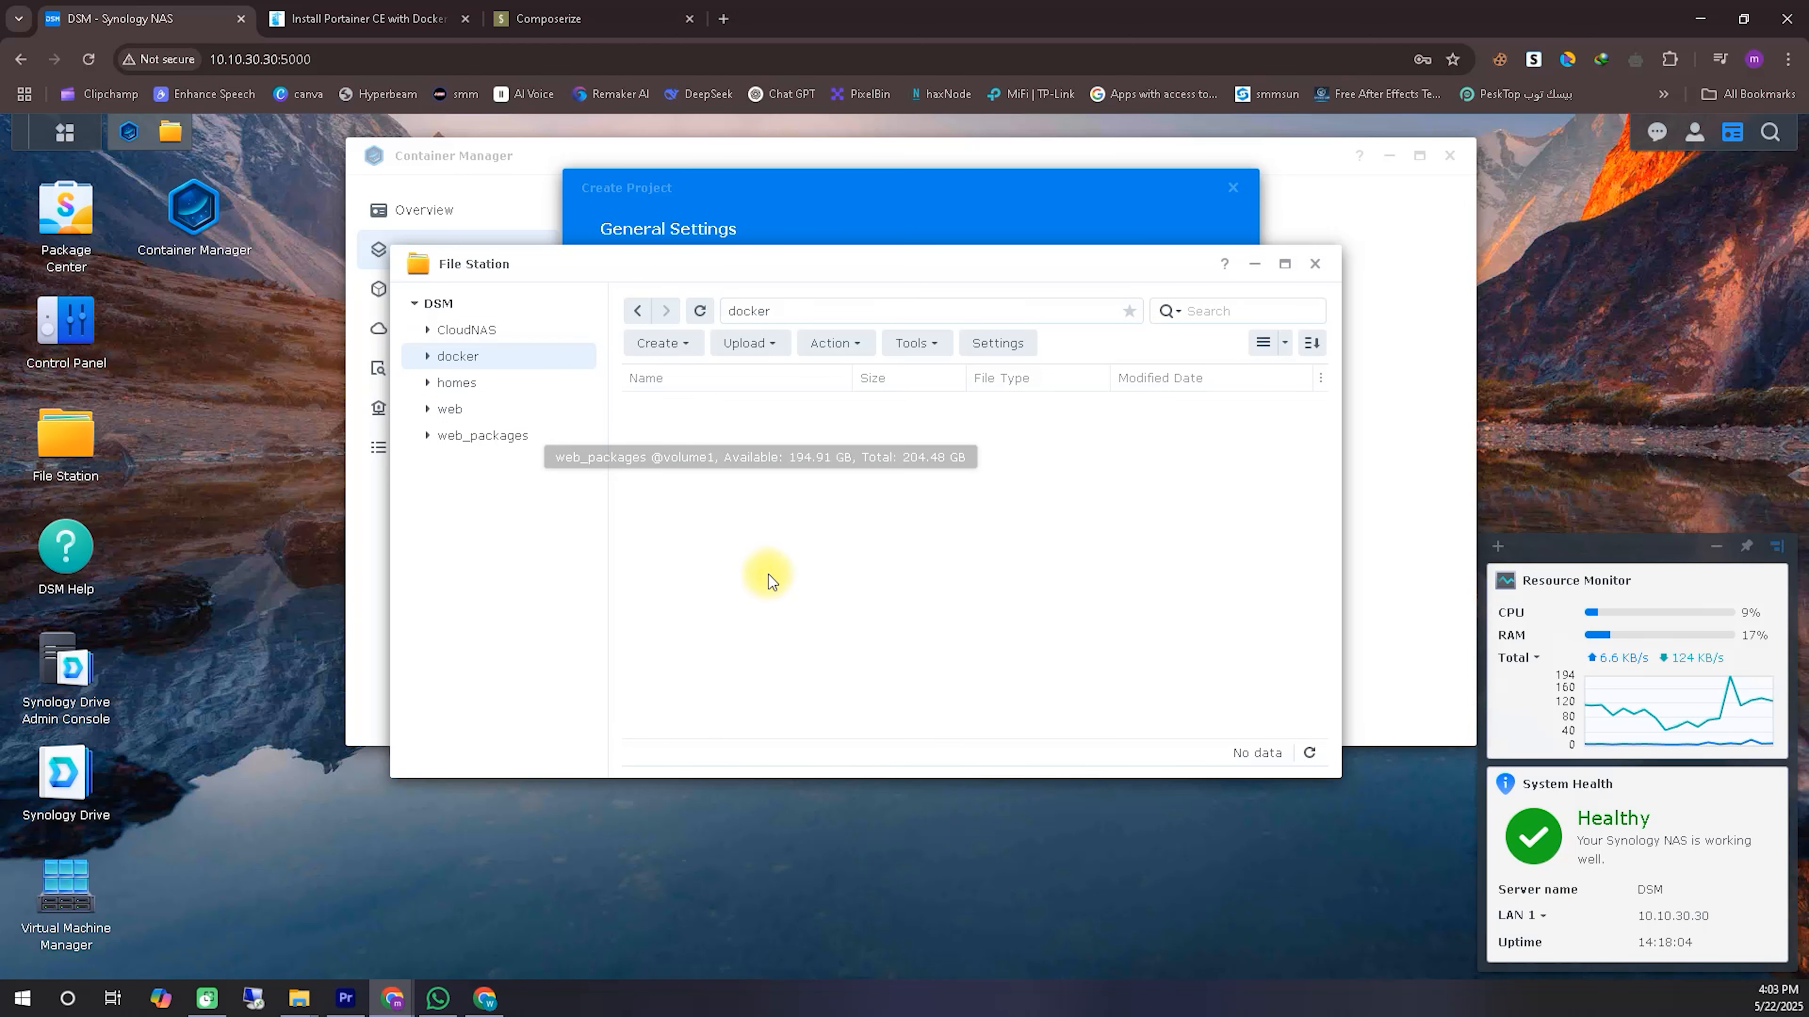
{"action": "right_click", "coordinate": [715, 494]}
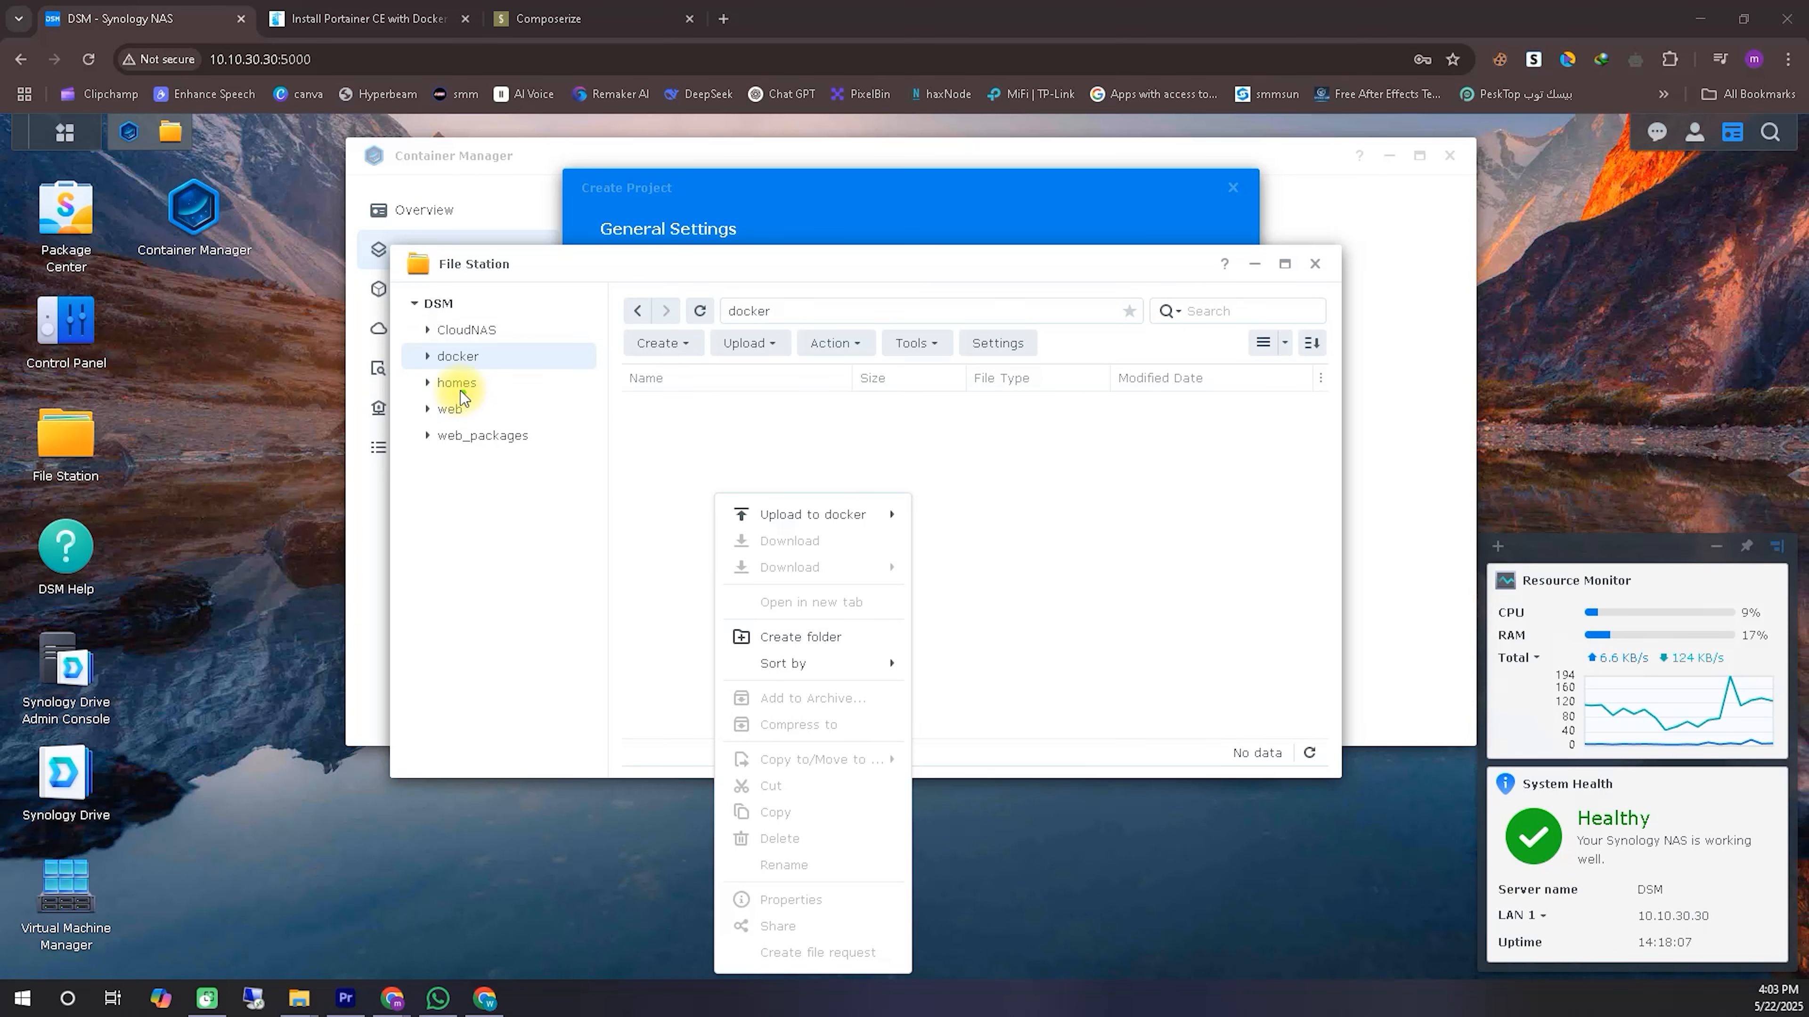
{"action": "mouse_move", "coordinate": [497, 381]}
{"action": "left_mouse_down"}
{"action": "mouse_move", "coordinate": [427, 388]}
{"action": "mouse_move", "coordinate": [507, 360]}
{"action": "mouse_move", "coordinate": [776, 641]}
{"action": "left_mouse_up"}
{"action": "left_click", "coordinate": [765, 666]}
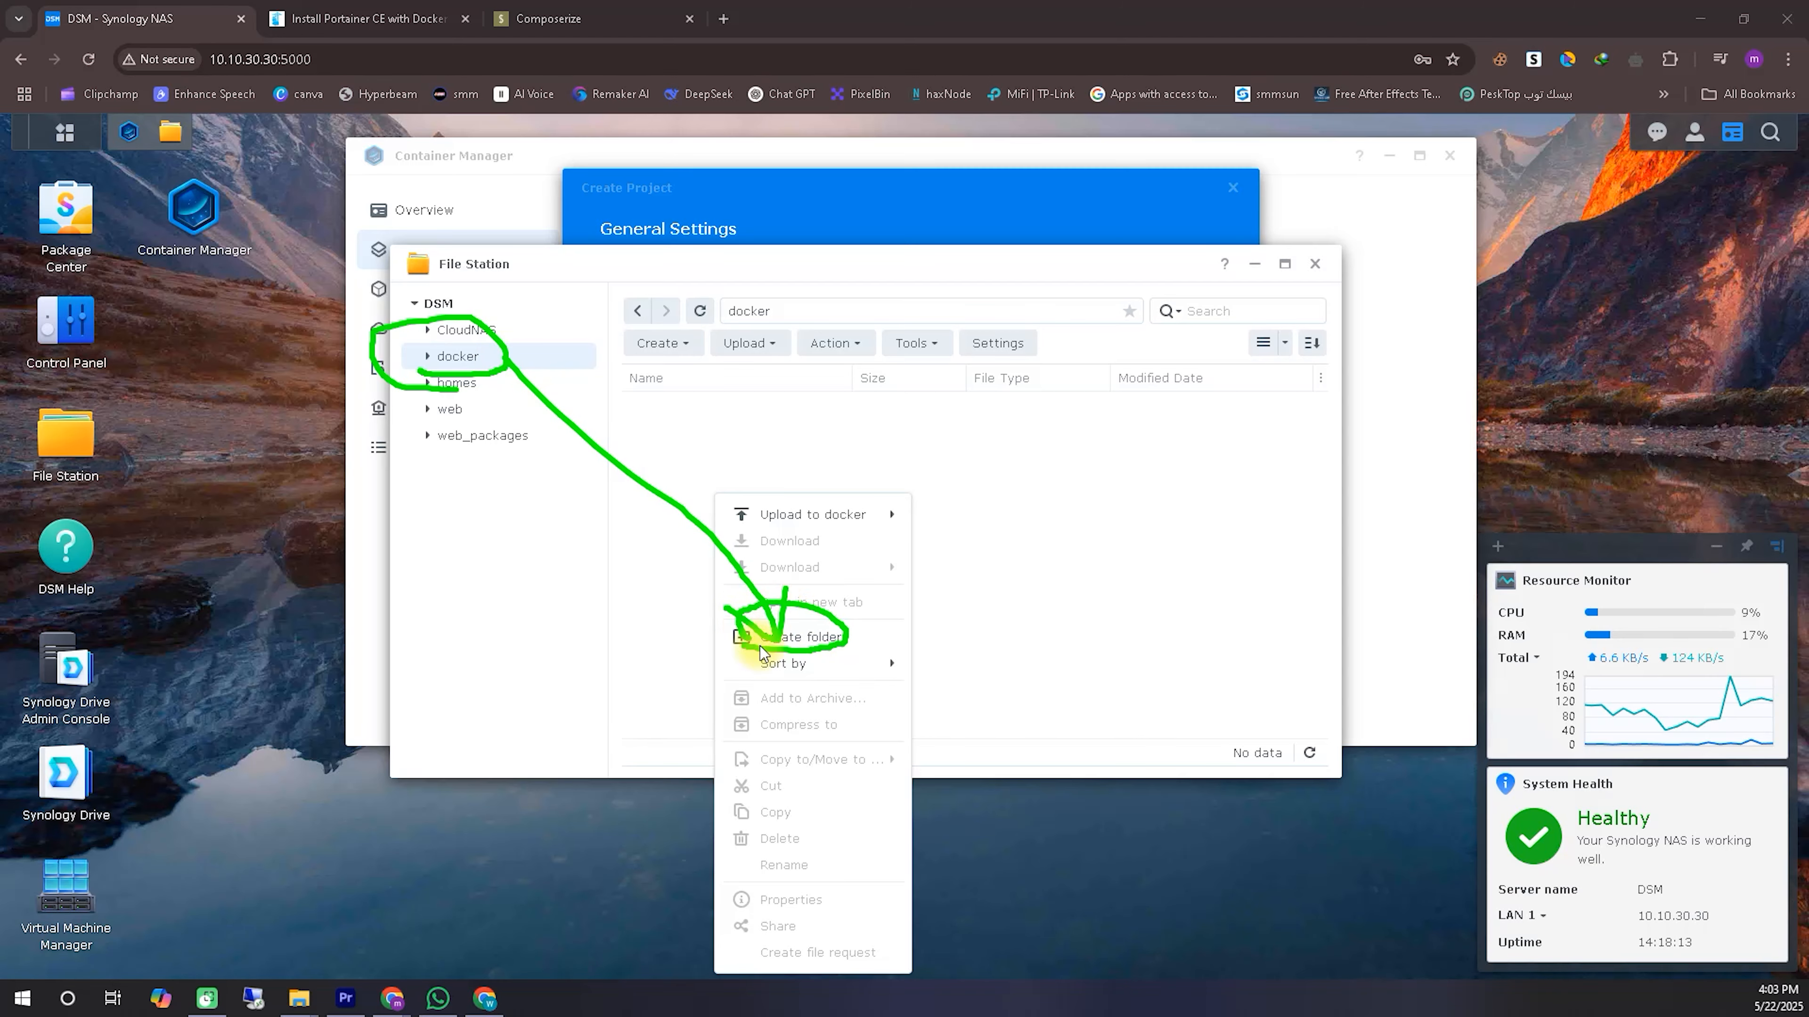
{"action": "left_click", "coordinate": [1606, 966]}
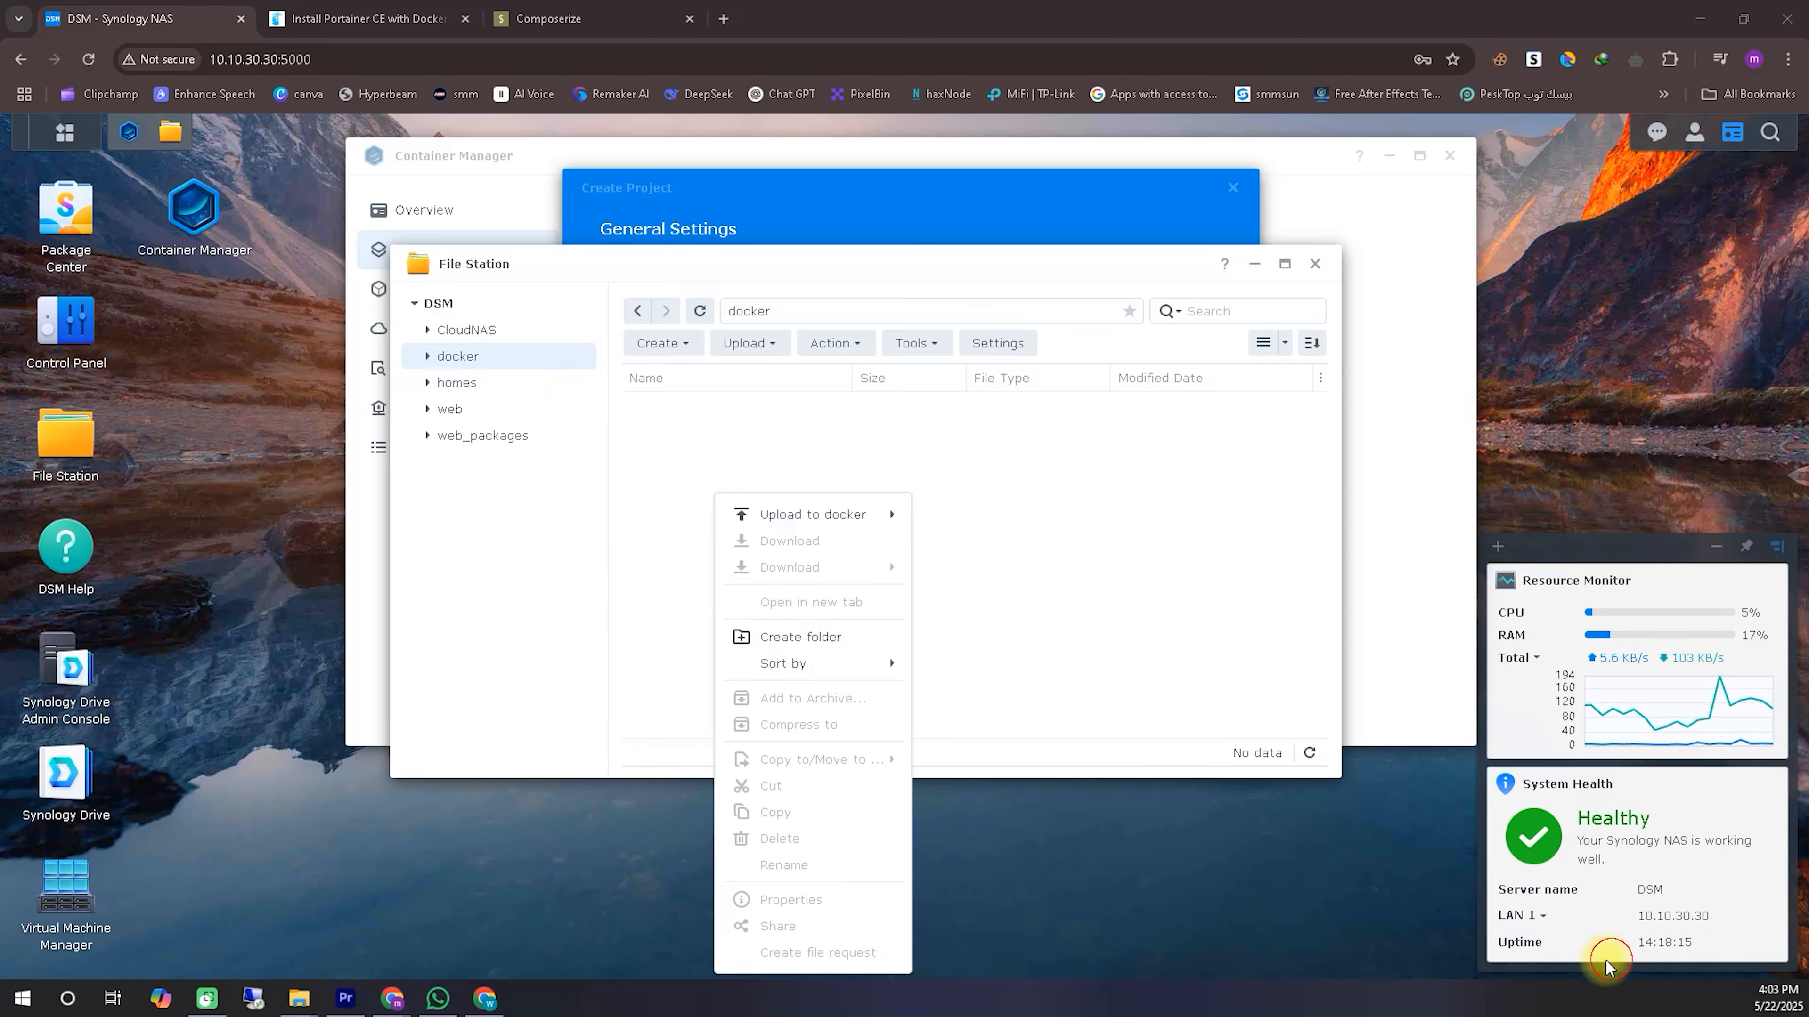
{"action": "left_click", "coordinate": [844, 637]}
{"action": "right_click", "coordinate": [745, 517]}
{"action": "left_click", "coordinate": [791, 709]}
{"action": "left_click", "coordinate": [990, 574]}
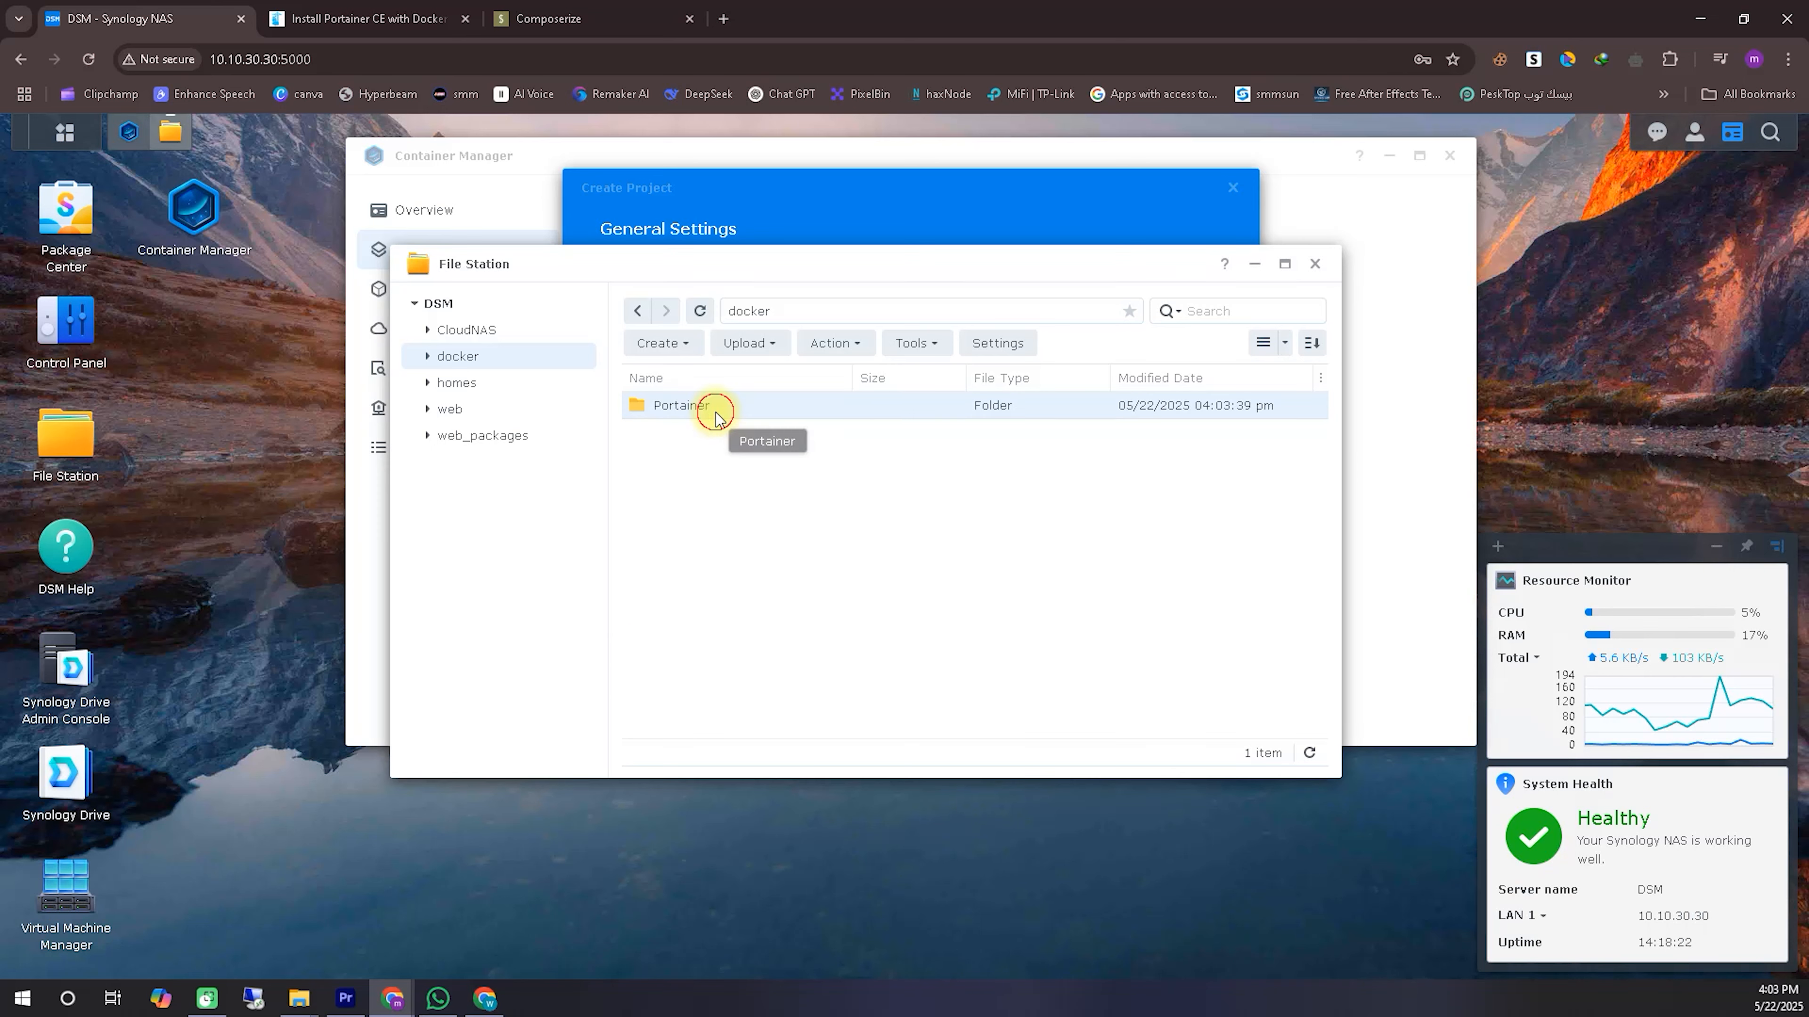
Step: Inside the Portainer folder, create a subfolder named portainer_data
{"action": "double_click", "coordinate": [708, 412]}
{"action": "right_click", "coordinate": [768, 520]}
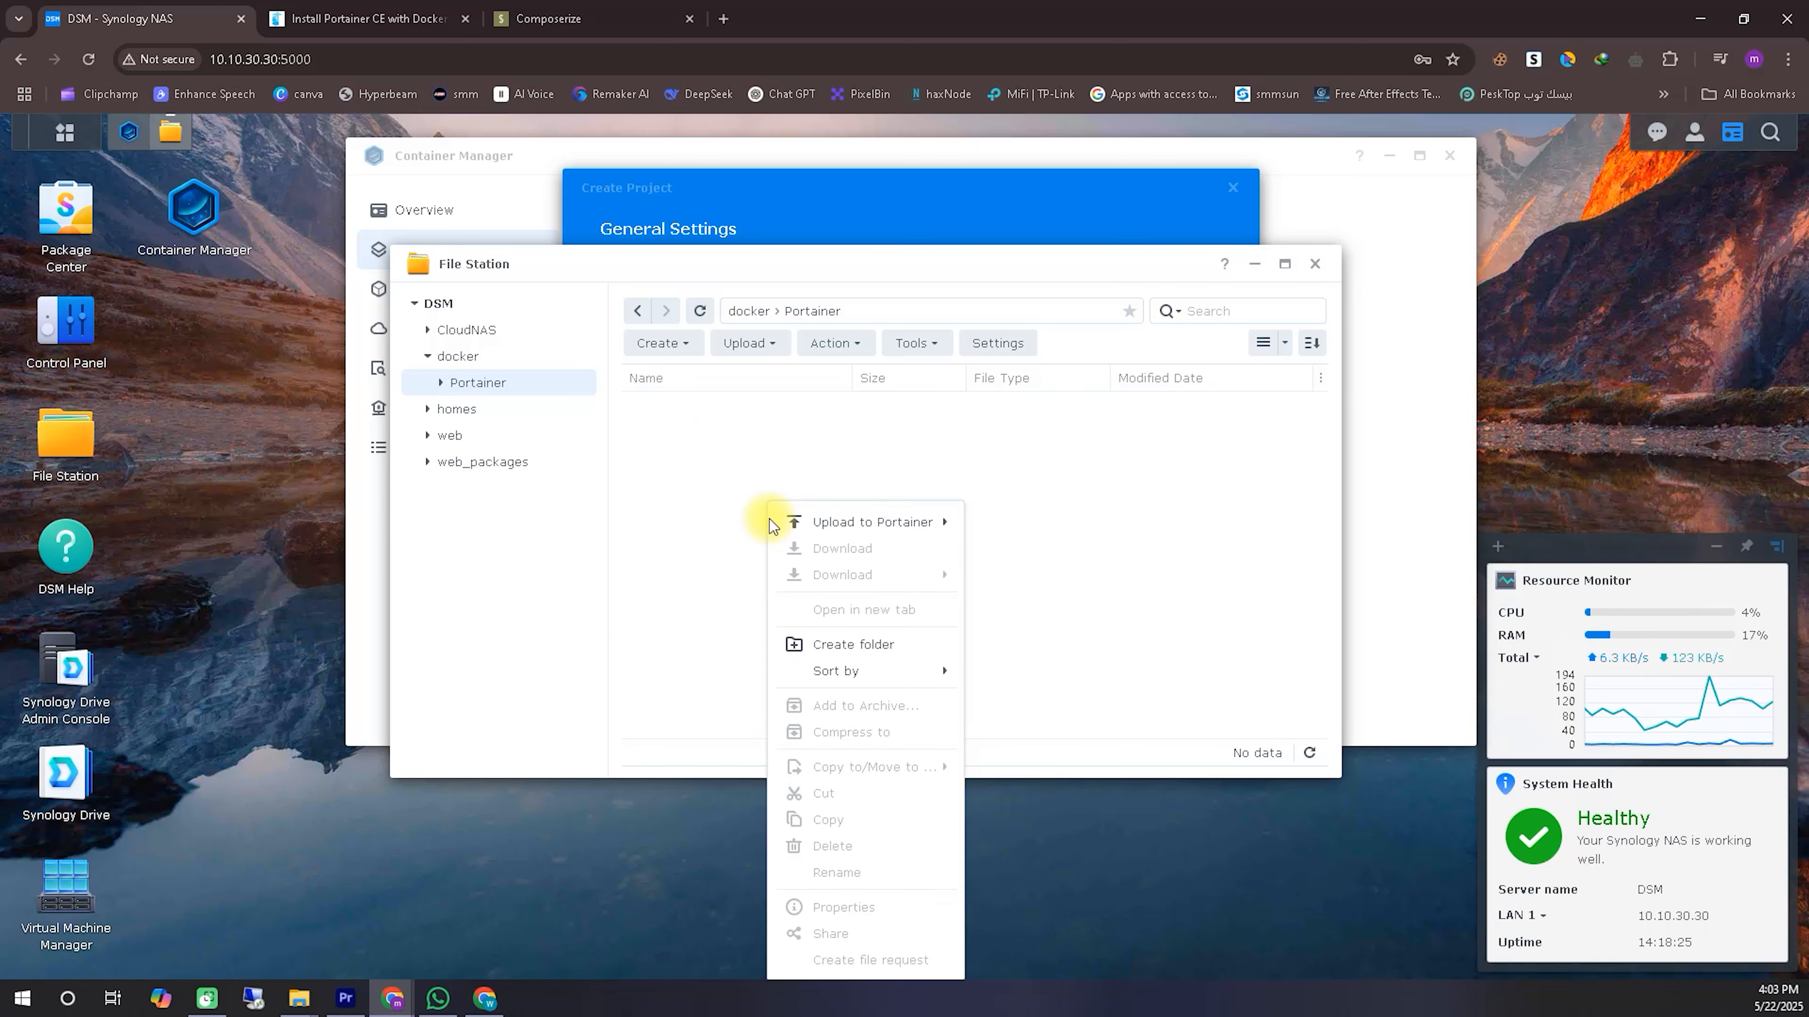
{"action": "left_click", "coordinate": [830, 641]}
{"action": "right_click", "coordinate": [728, 525]}
{"action": "left_click", "coordinate": [798, 705]}
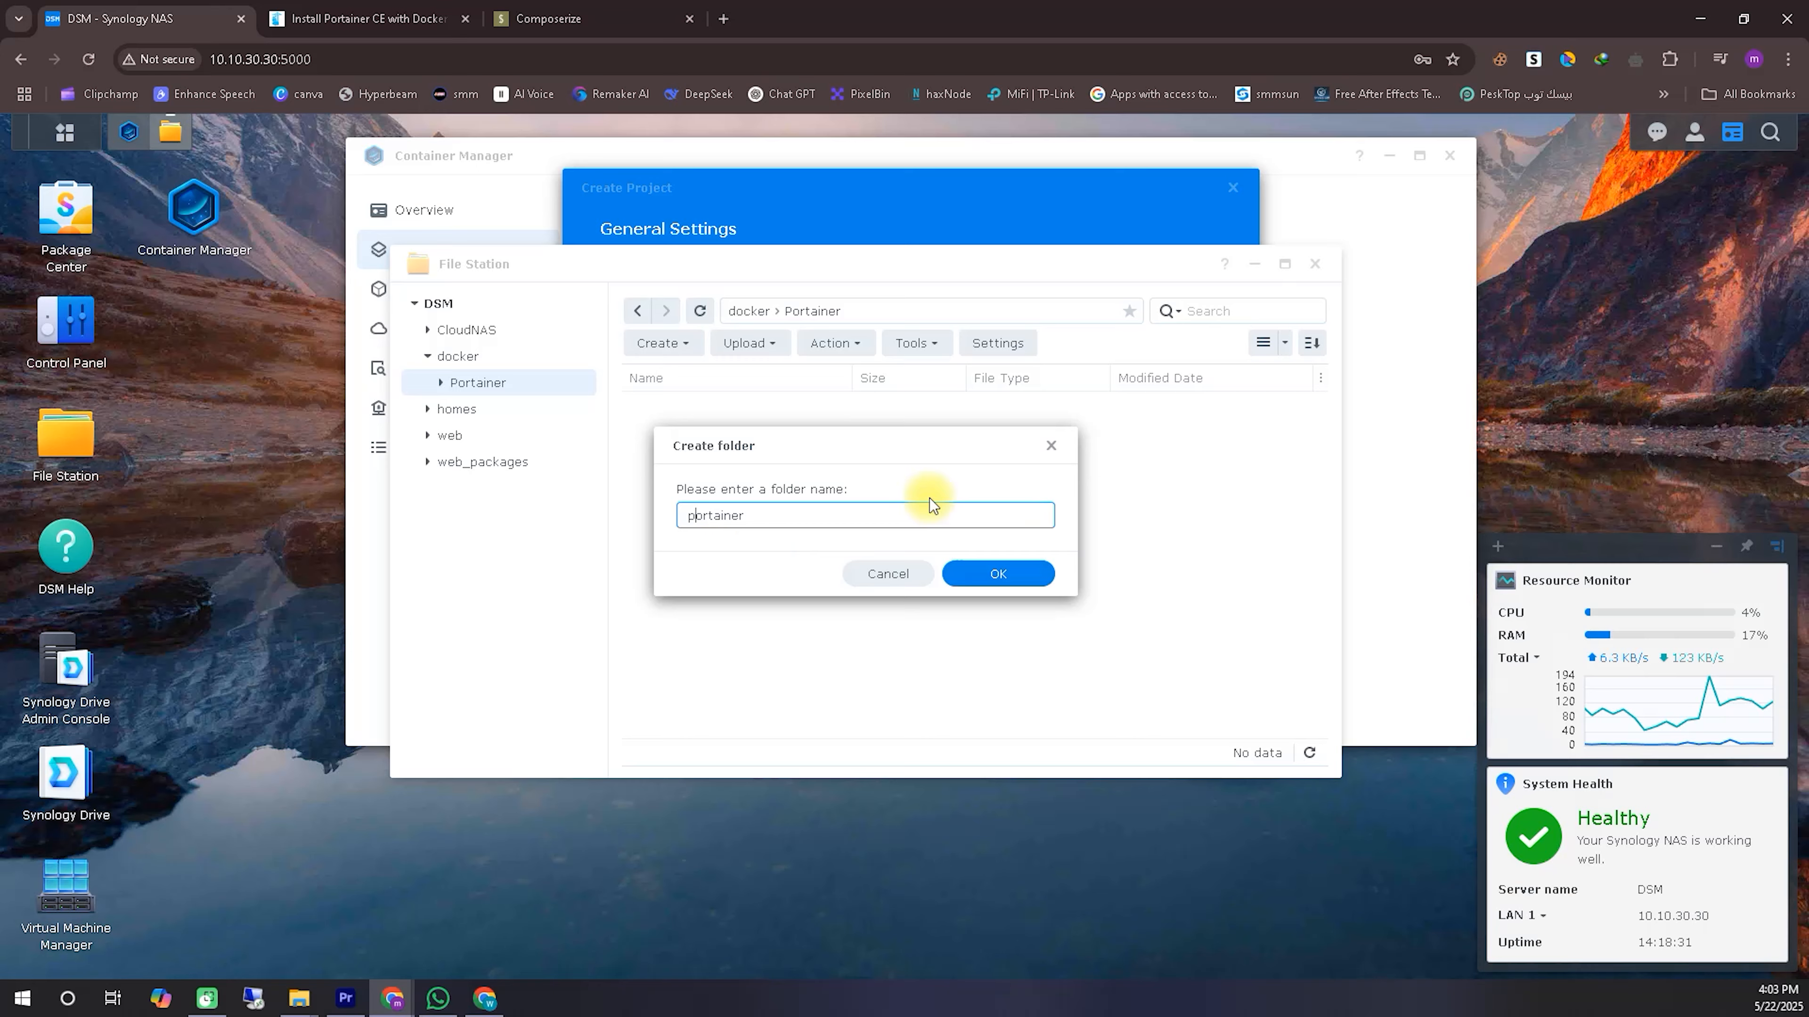
{"action": "left_click", "coordinate": [881, 526]}
{"action": "type", "text": "_daata"}
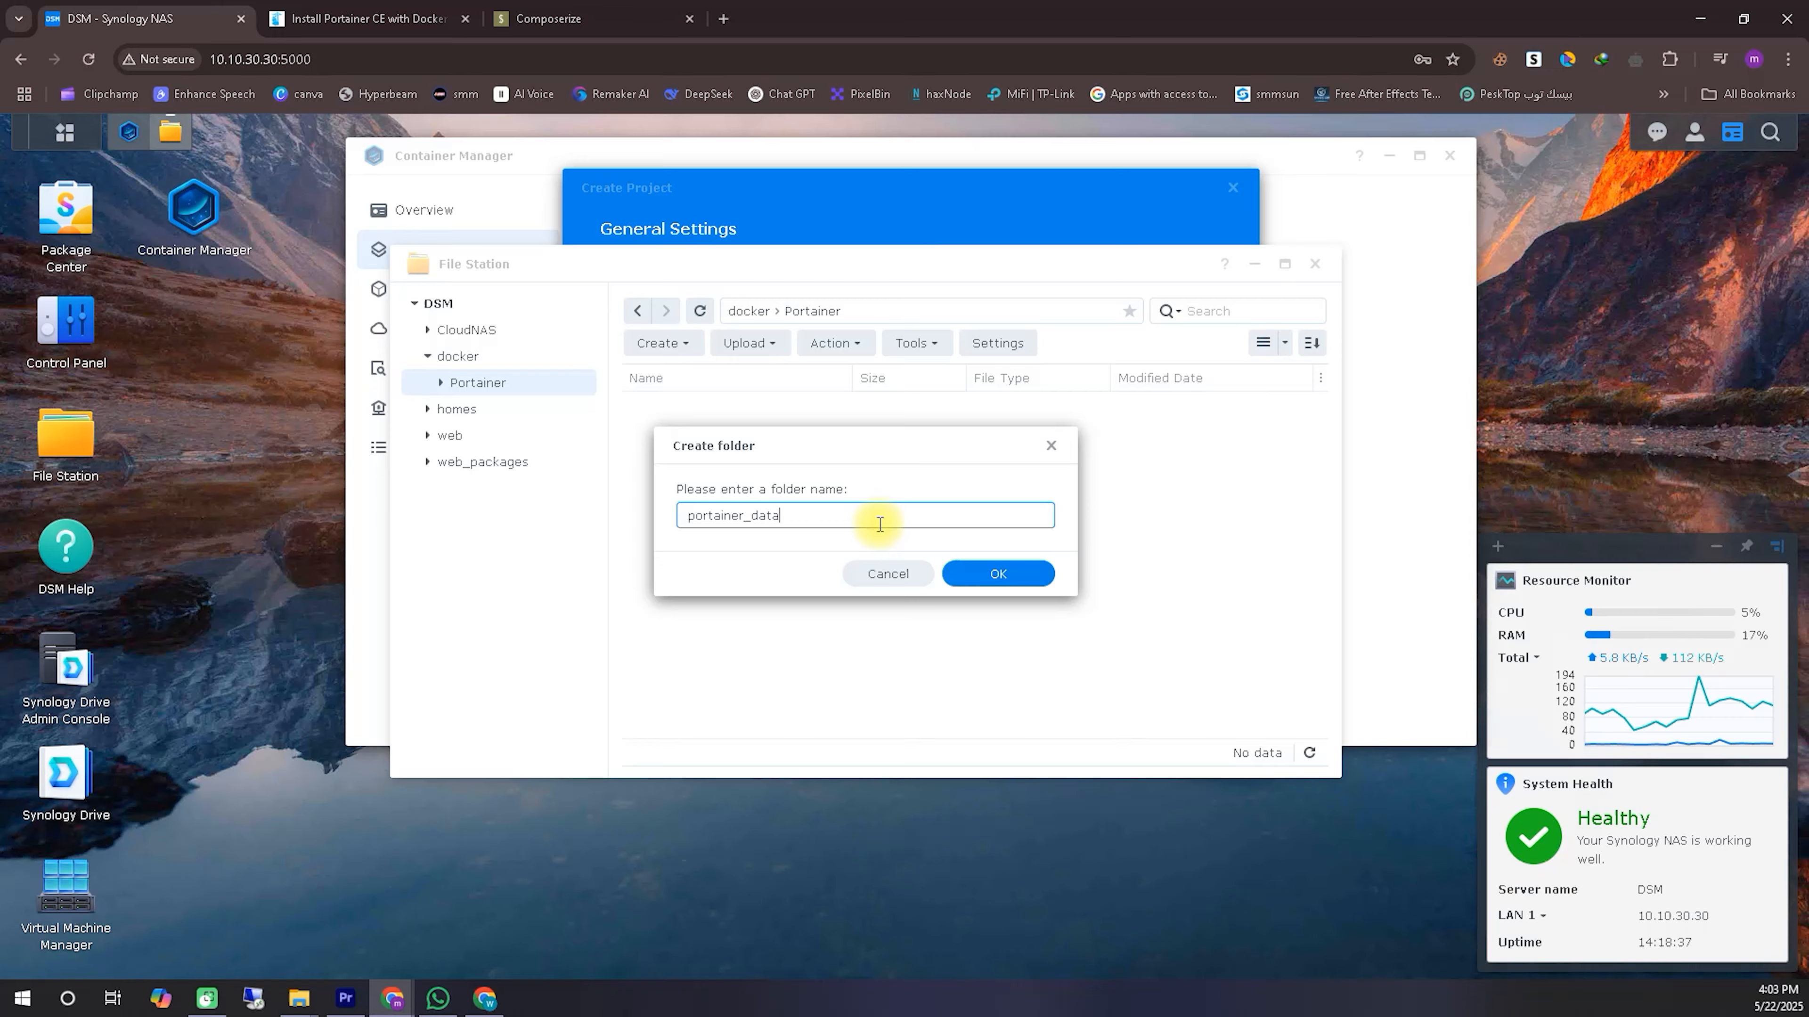
{"action": "left_click", "coordinate": [972, 571]}
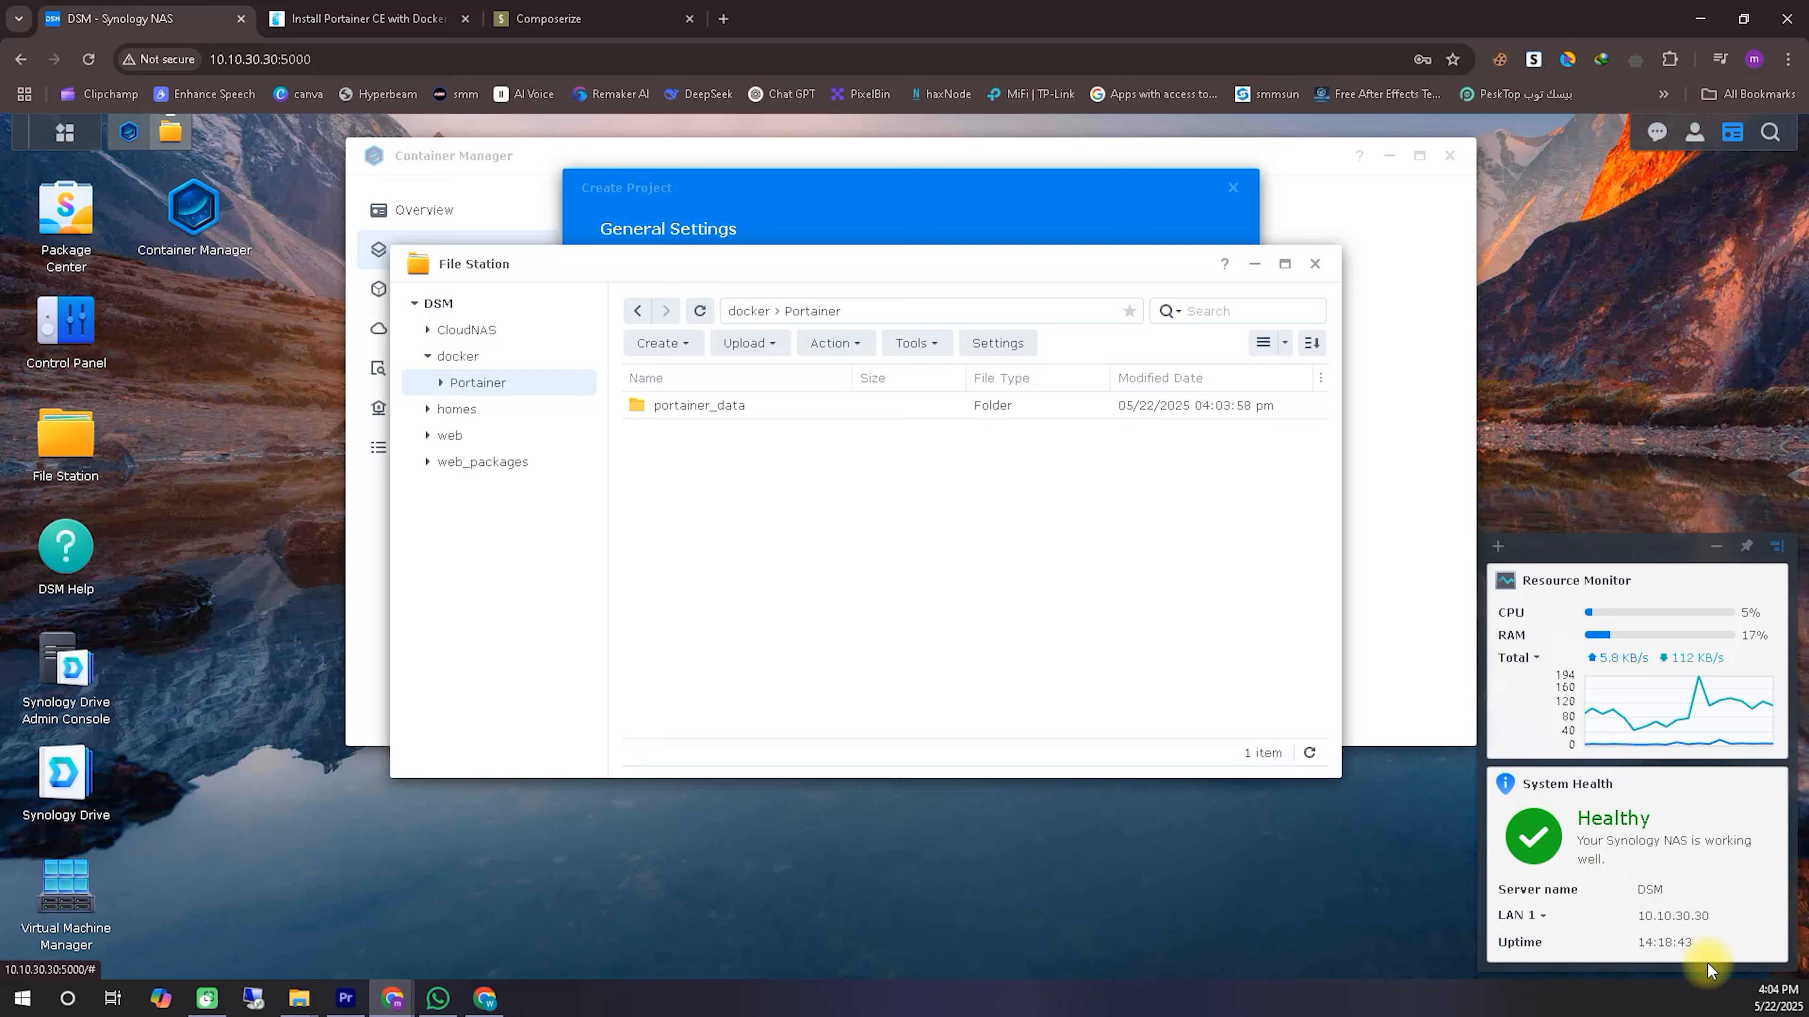
Step: Return to the Create Project wizard and set the project path to /docker/Portainer
{"action": "left_click", "coordinate": [942, 205]}
{"action": "left_click", "coordinate": [1166, 327]}
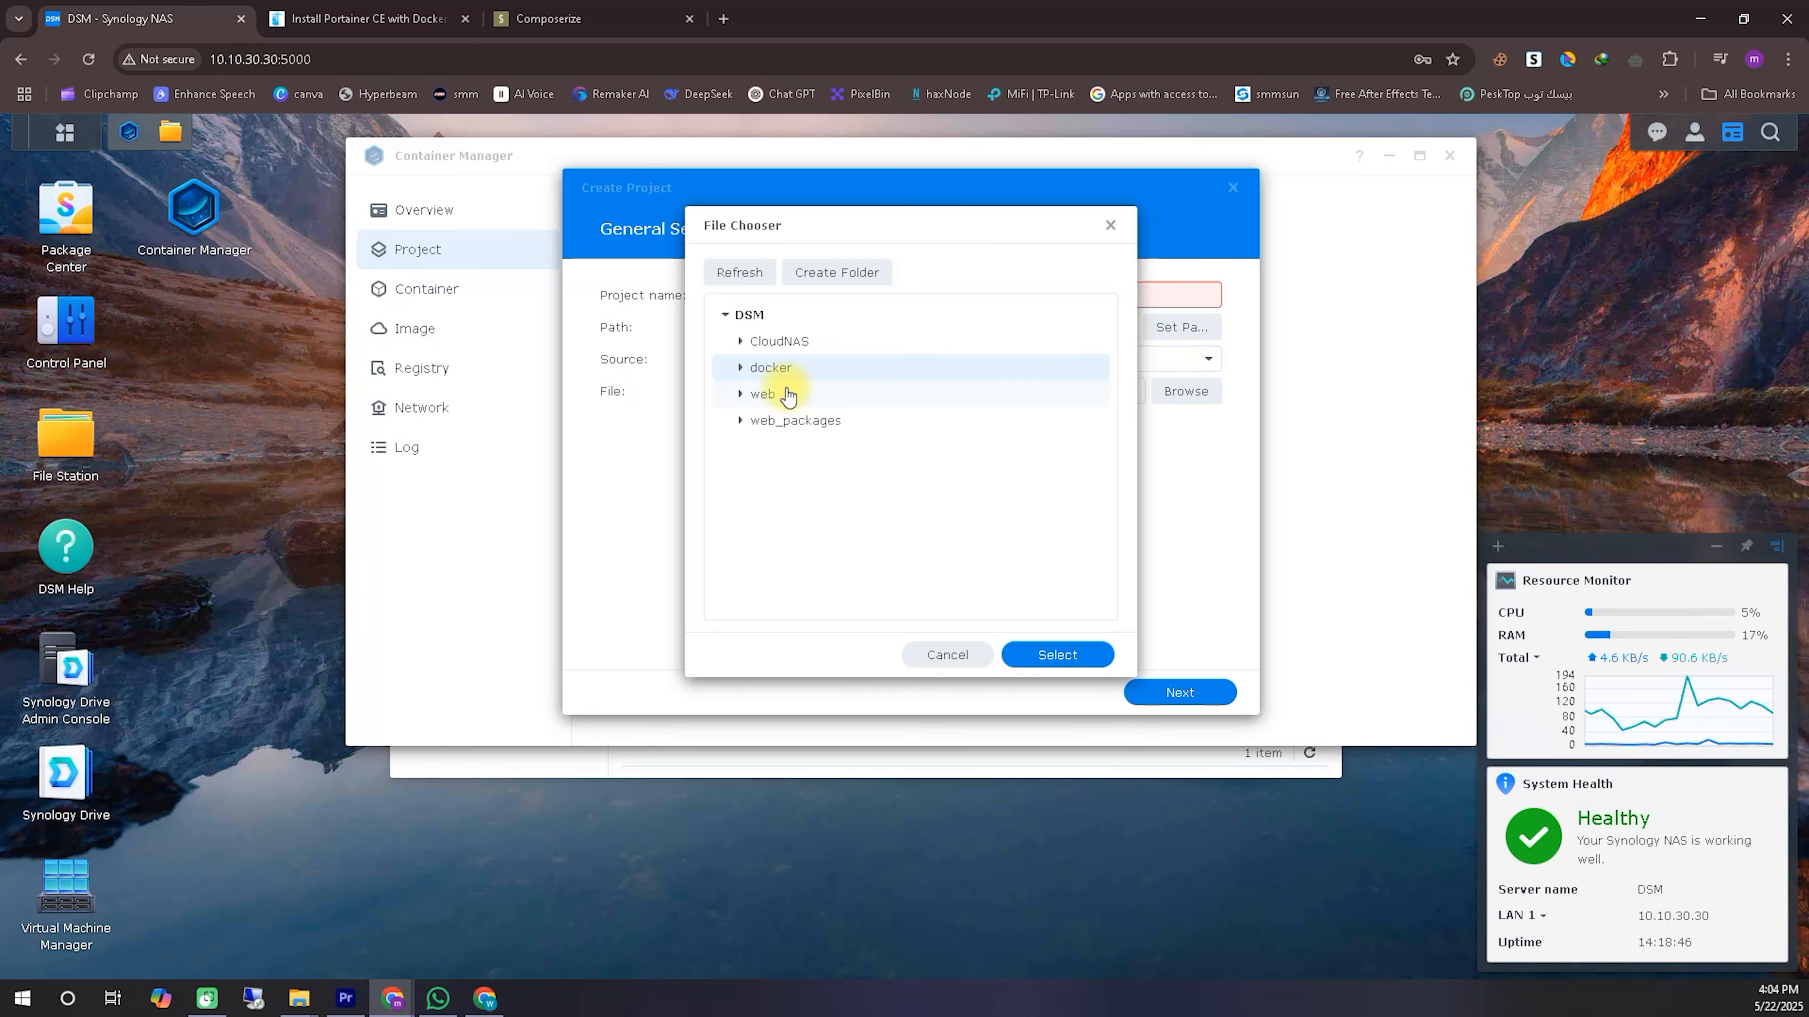
{"action": "left_click", "coordinate": [812, 393]}
{"action": "left_click", "coordinate": [1058, 655]}
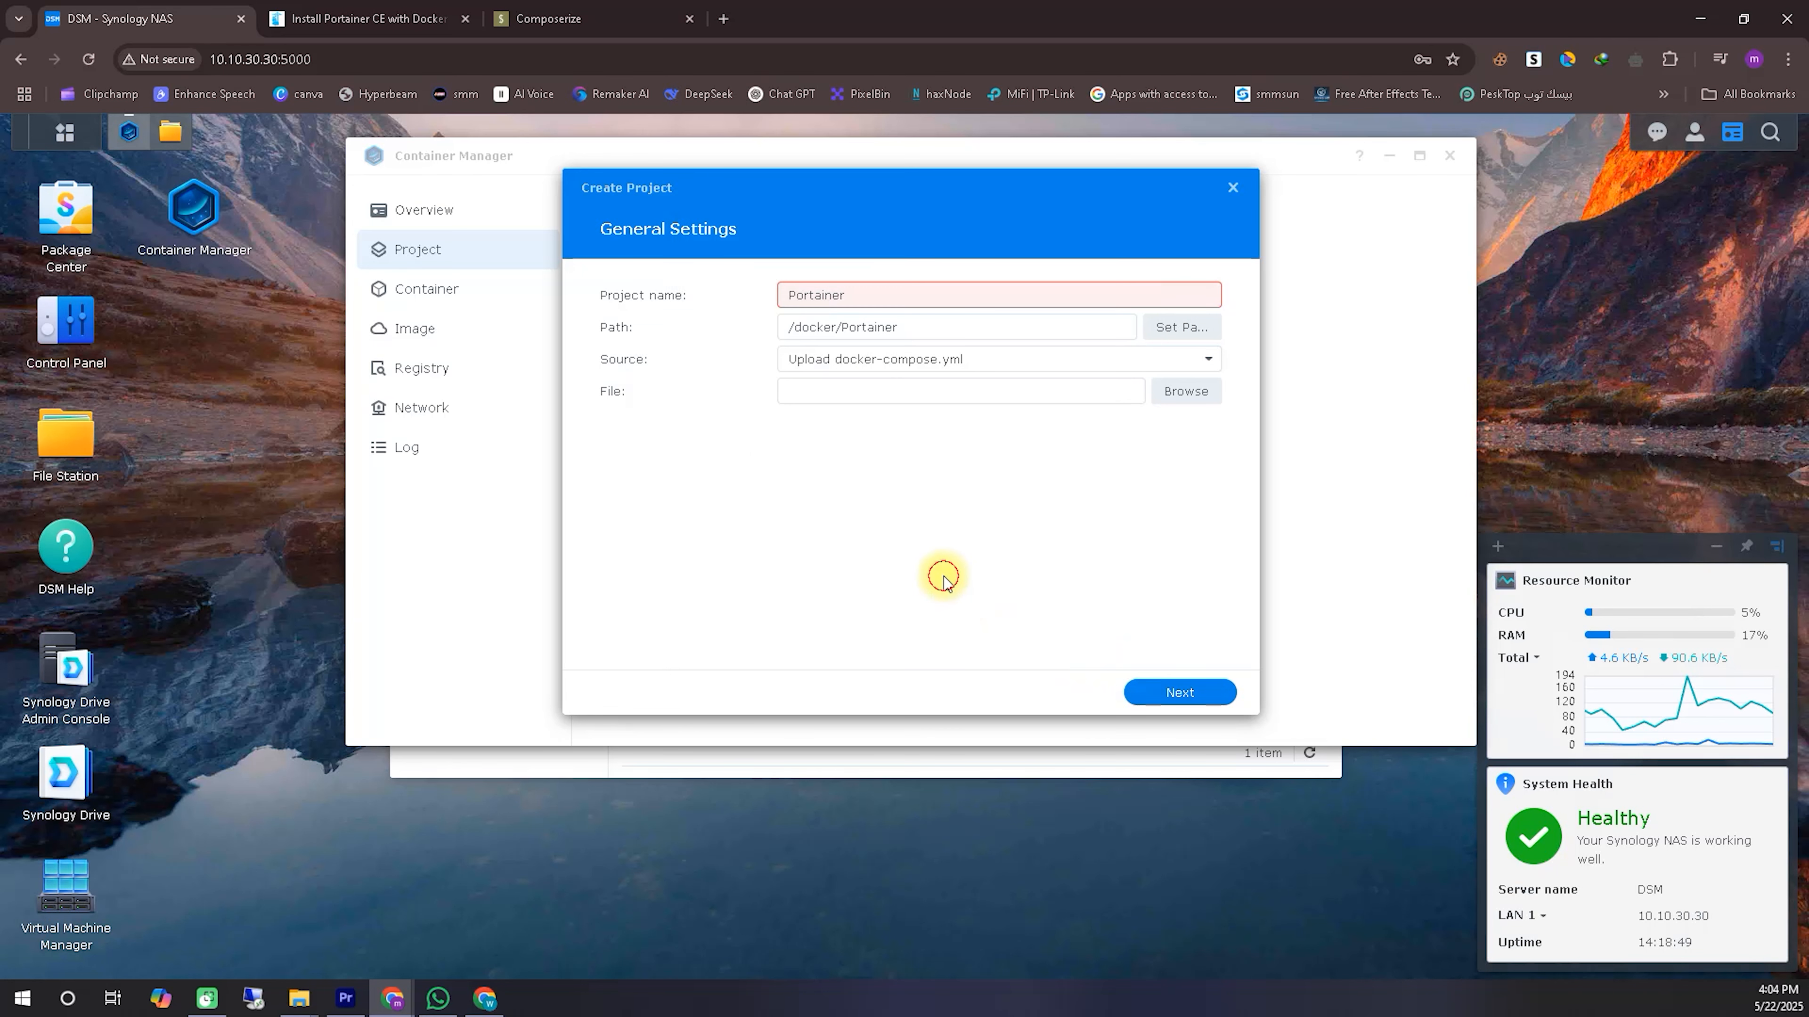
Step: Change the project name to lowercase portainer
{"action": "left_click", "coordinate": [1068, 306]}
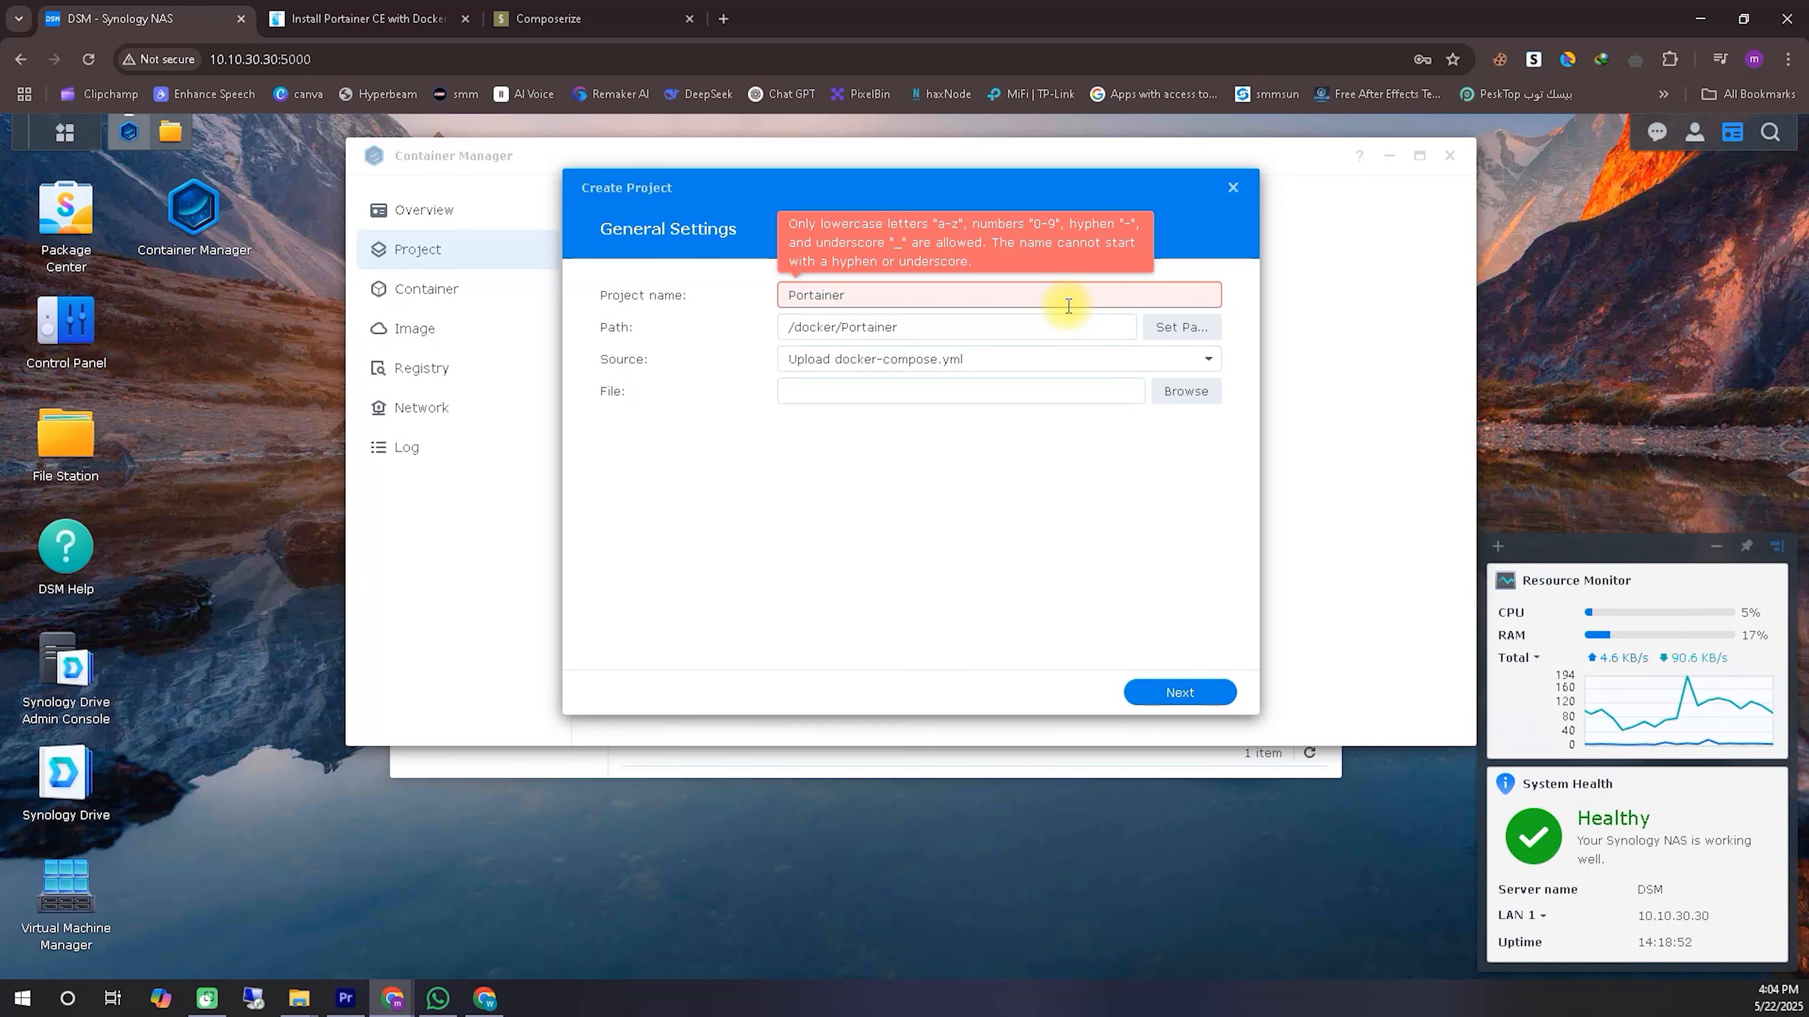
{"action": "left_click", "coordinate": [792, 296]}
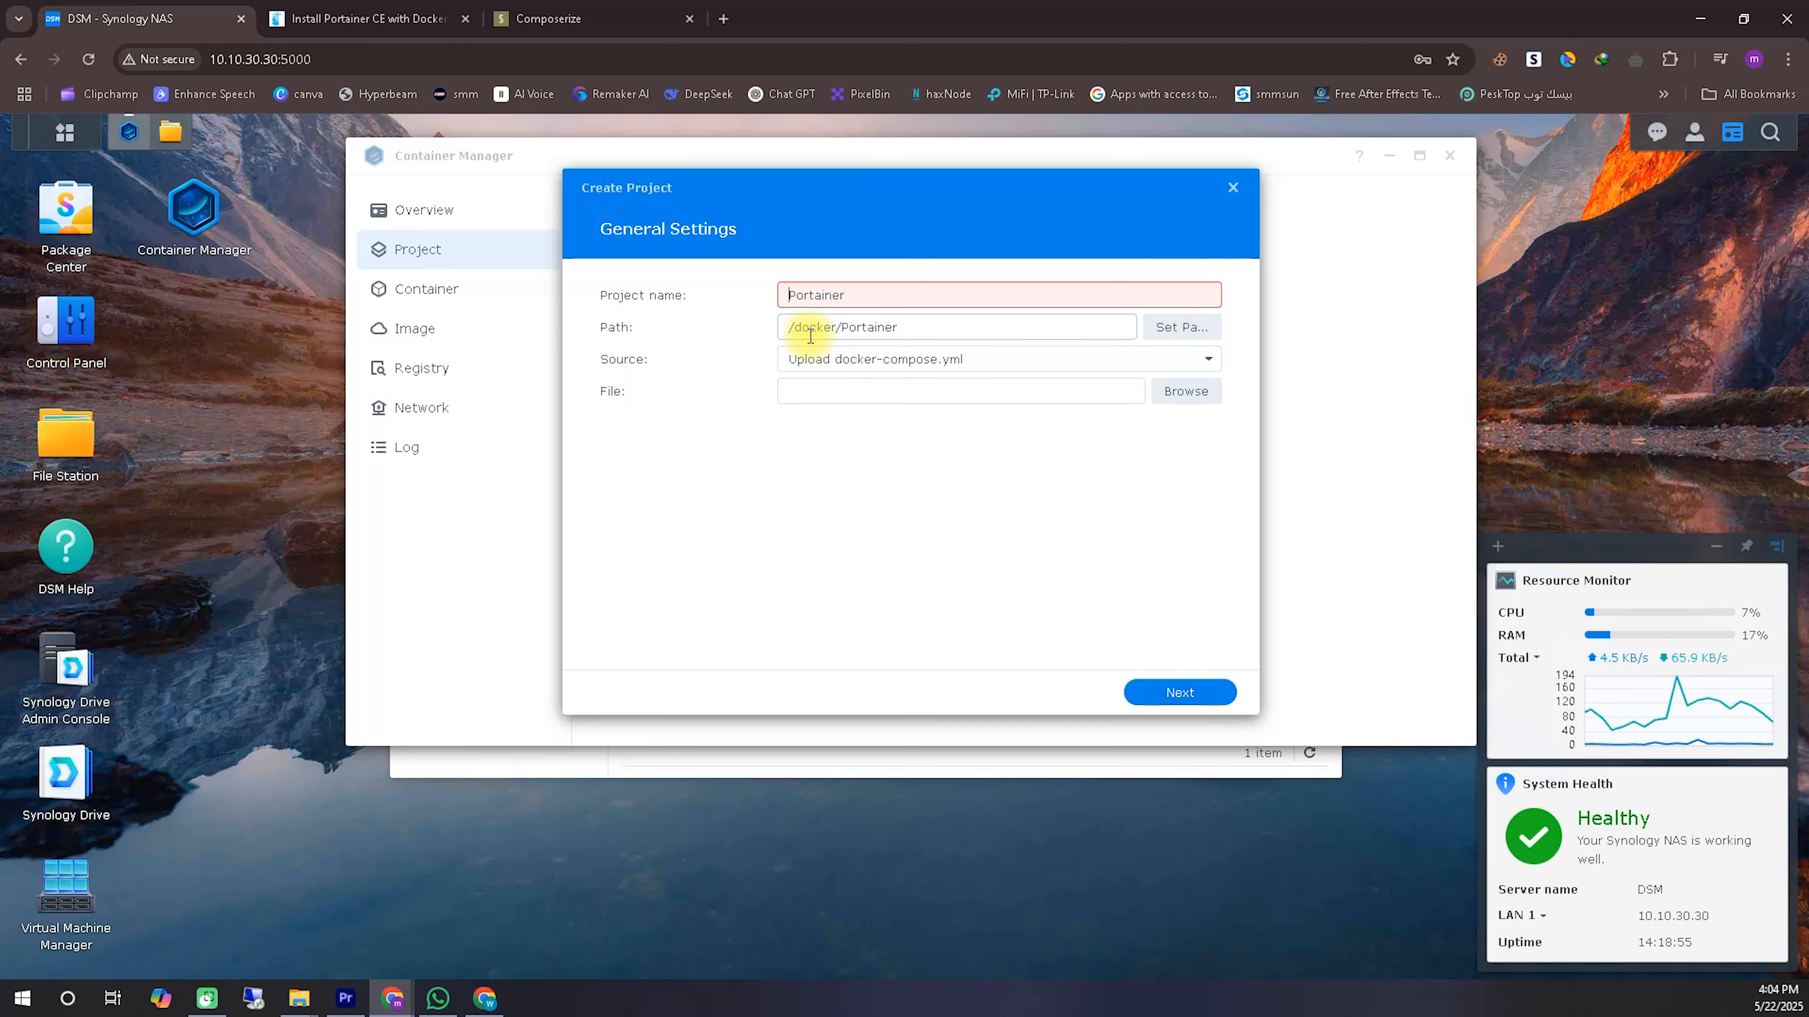
{"action": "left_click", "coordinate": [922, 297]}
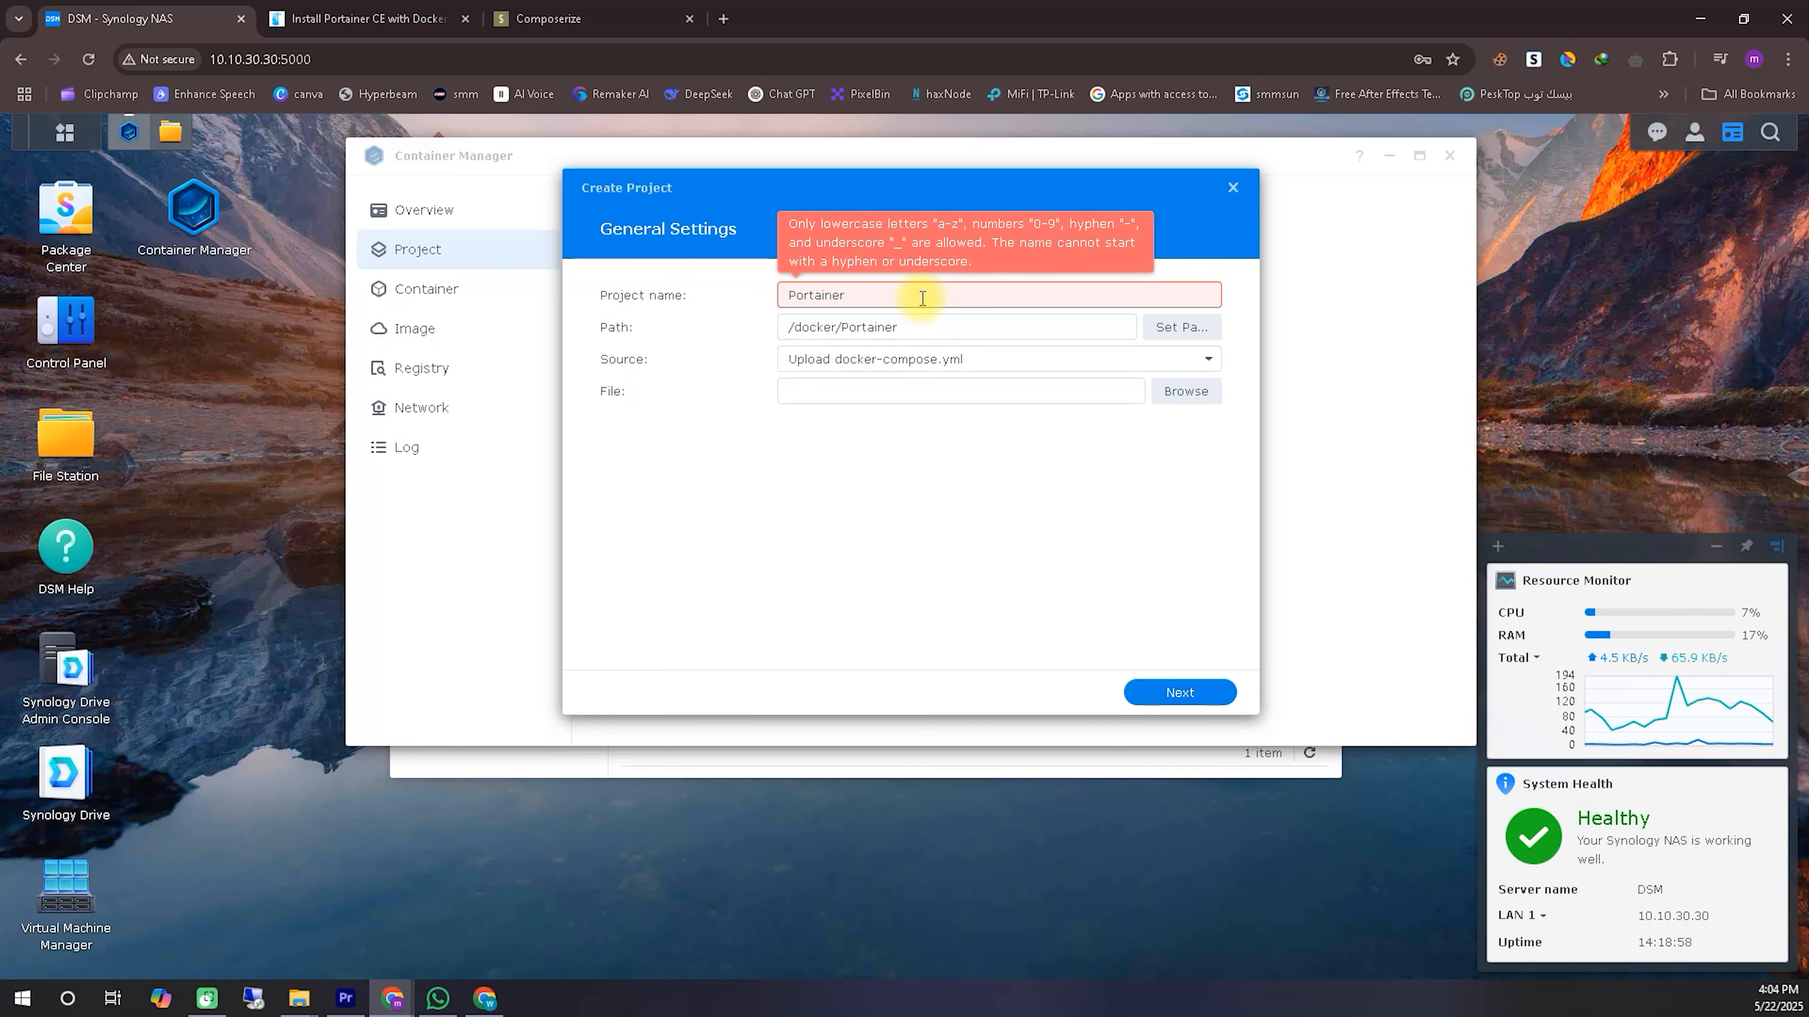
{"action": "left_click", "coordinate": [791, 296]}
{"action": "key", "text": "Delete"}
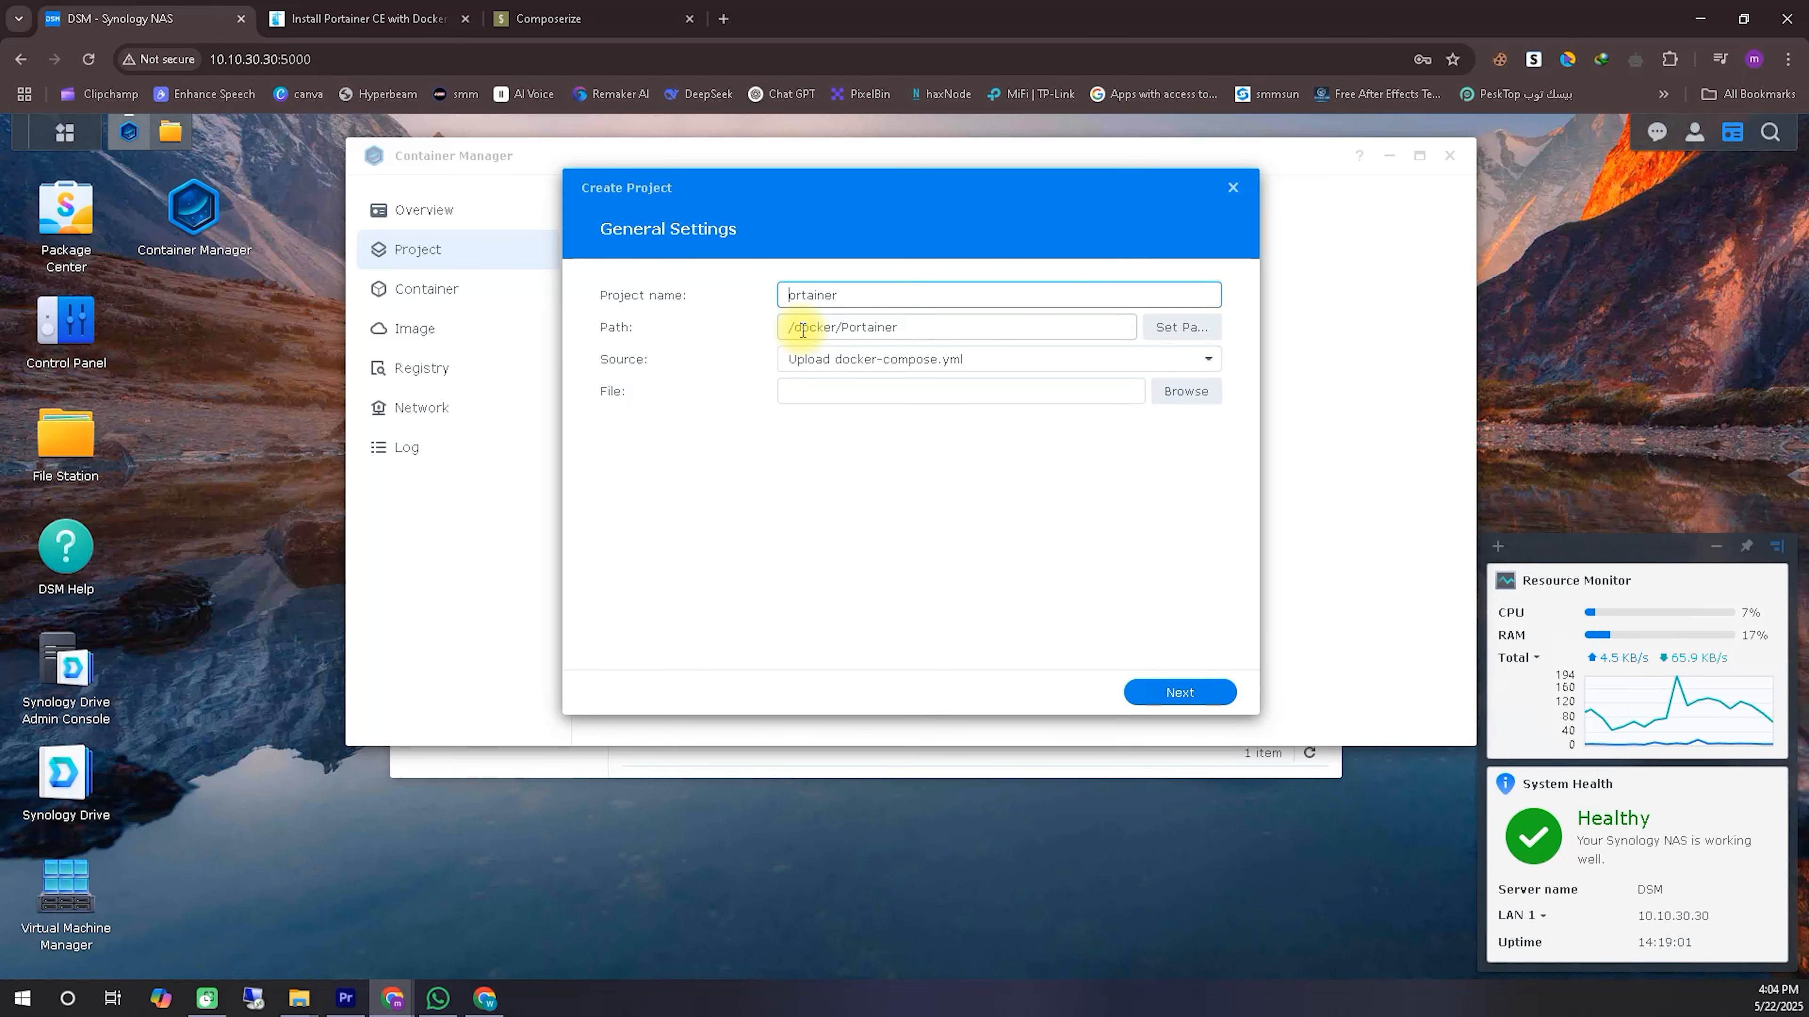
{"action": "left_click", "coordinate": [984, 517]}
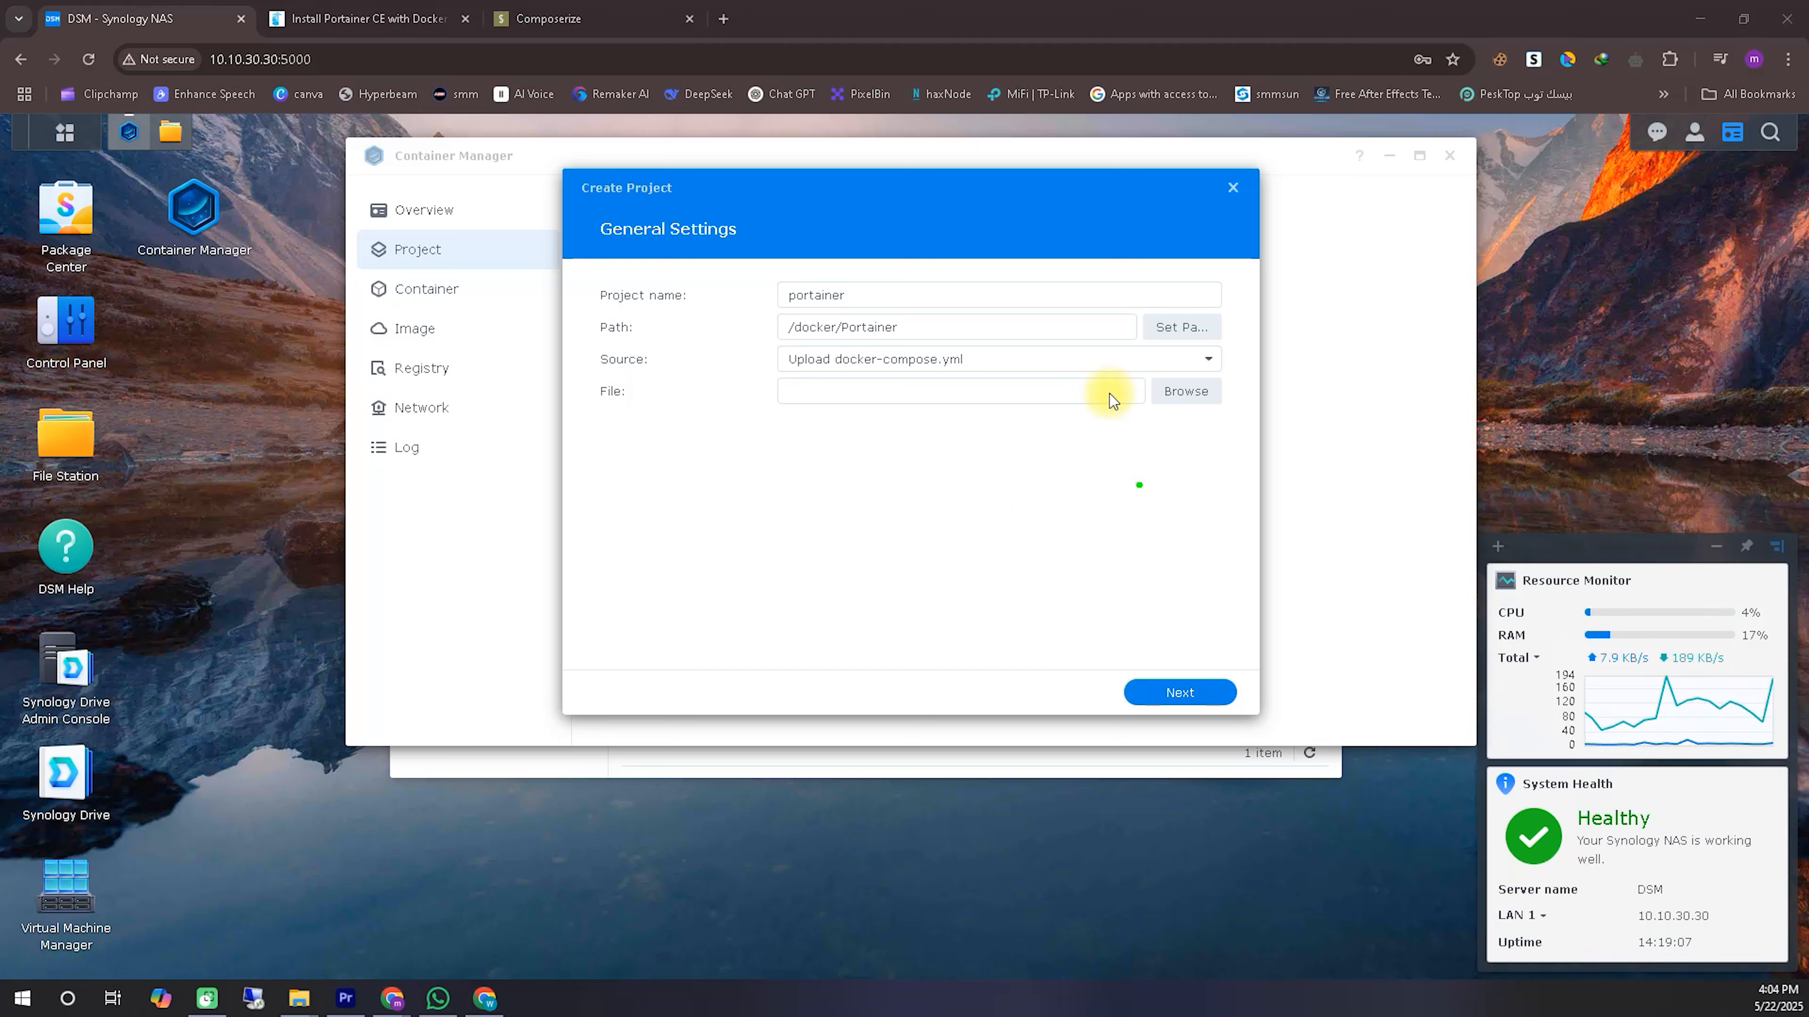
Step: Set the project source to Create docker-compose.yml
{"action": "mouse_move", "coordinate": [762, 382]}
{"action": "left_mouse_down"}
{"action": "mouse_move", "coordinate": [1002, 376]}
{"action": "mouse_move", "coordinate": [848, 352]}
{"action": "mouse_move", "coordinate": [767, 388]}
{"action": "left_mouse_up"}
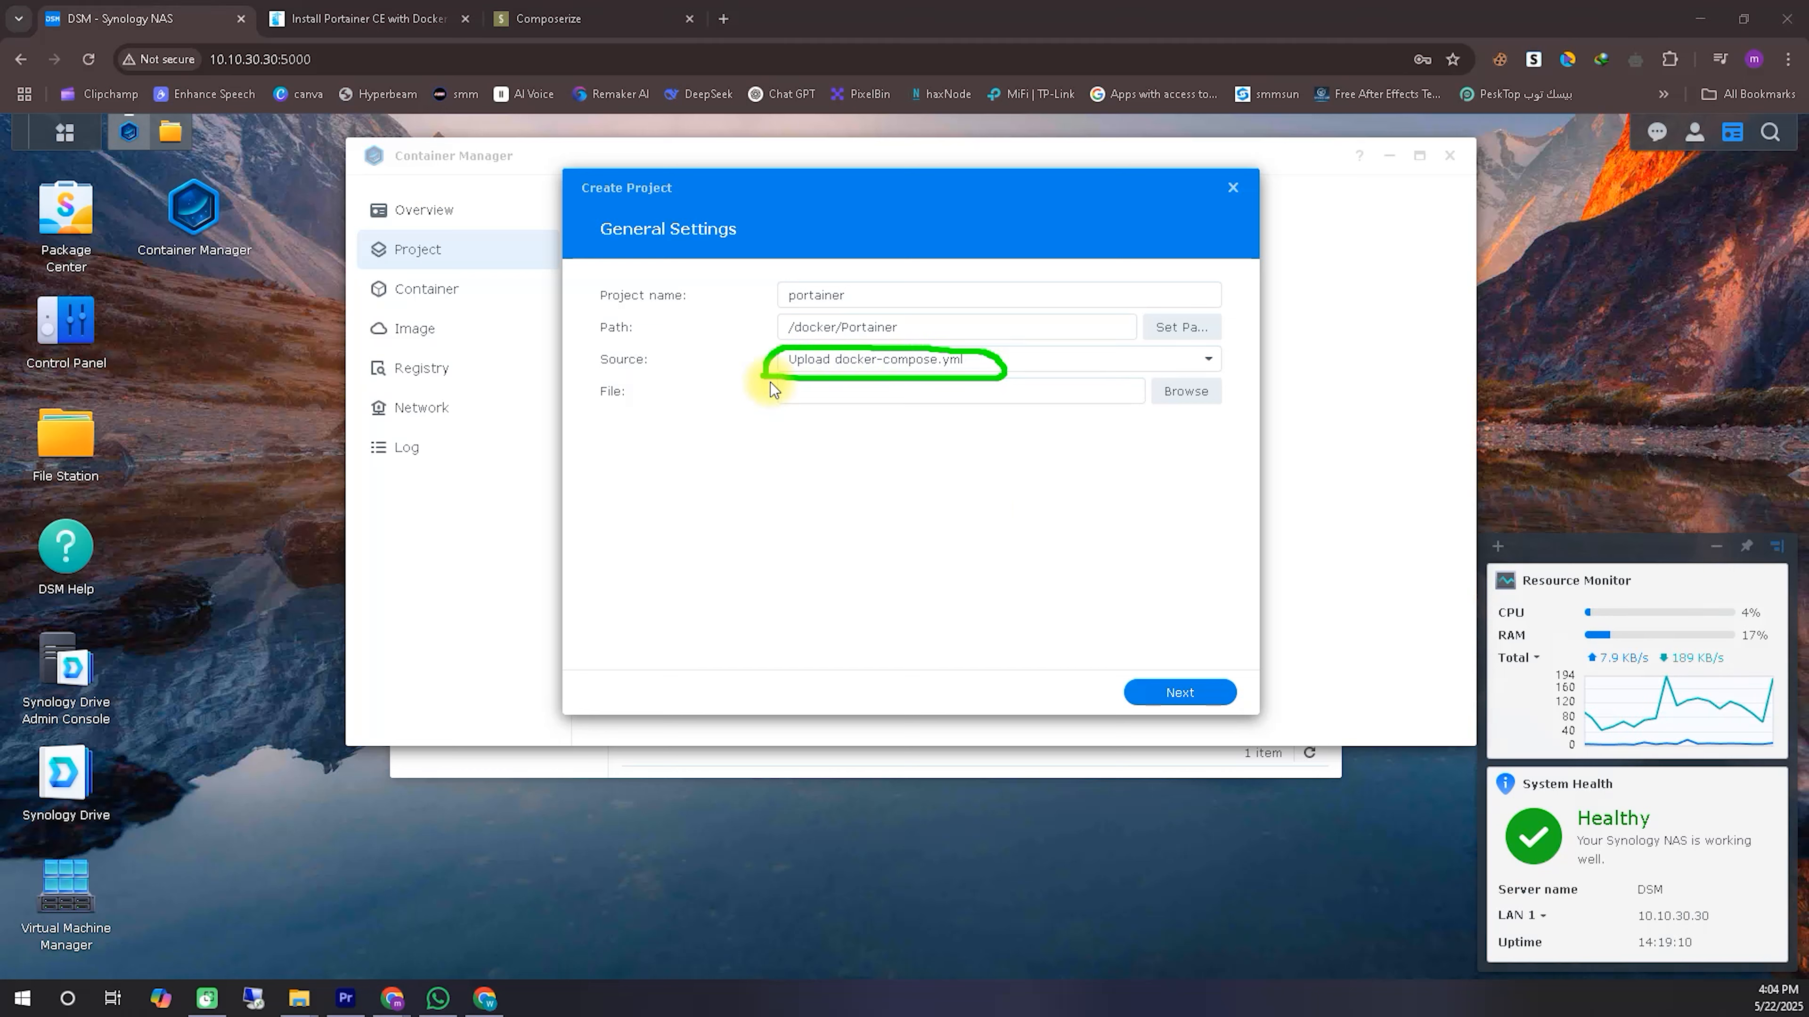
{"action": "left_click", "coordinate": [1207, 359]}
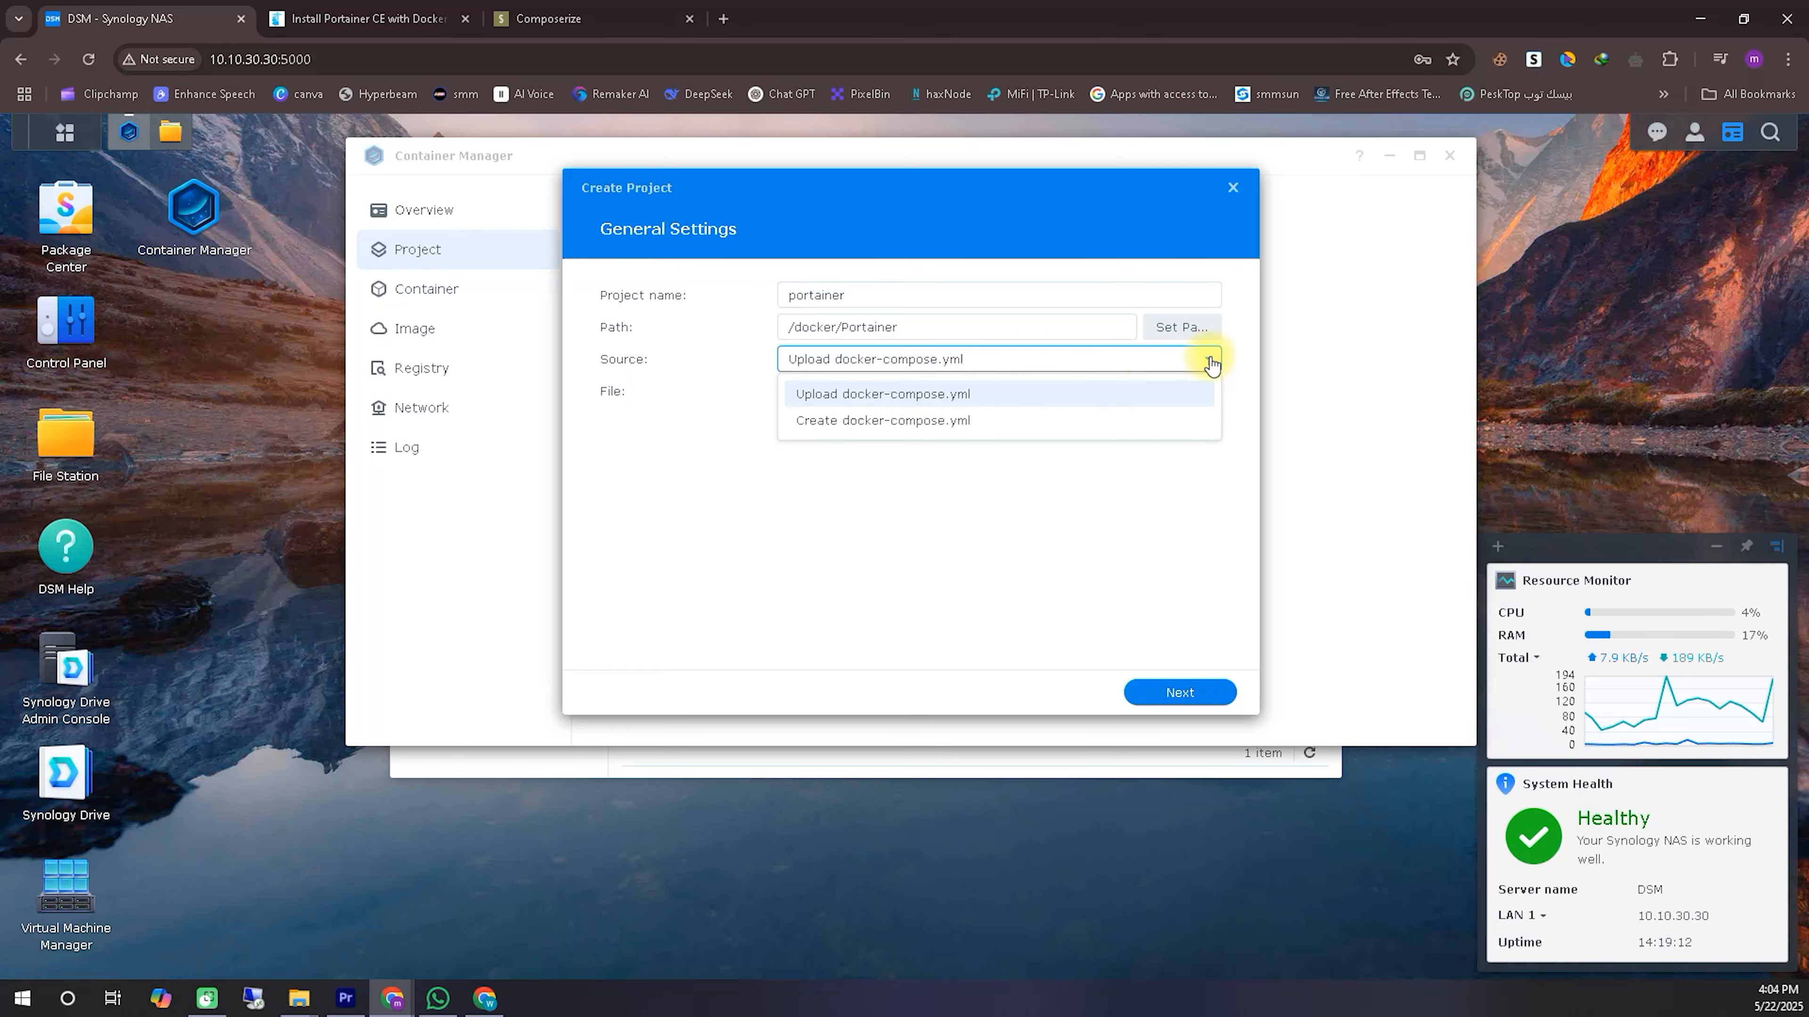
{"action": "left_click", "coordinate": [876, 422]}
{"action": "left_click", "coordinate": [678, 399]}
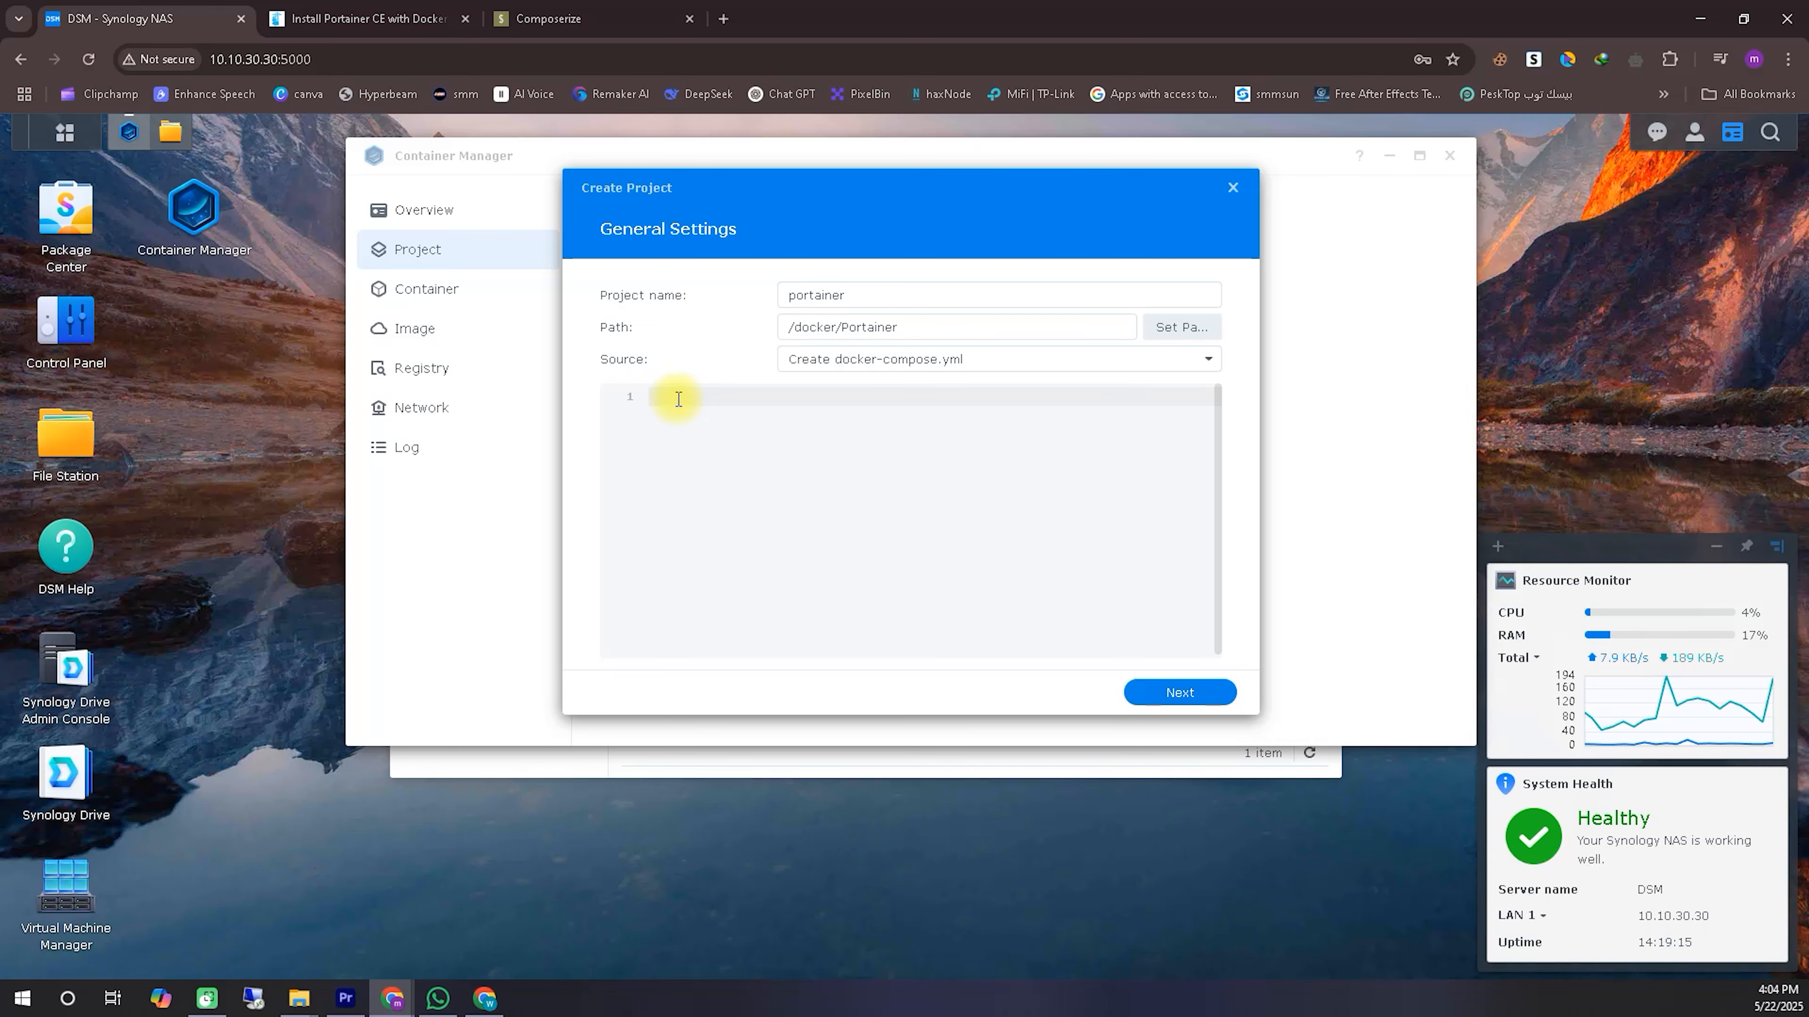
Step: Switch to Composerize, copy the generated compose YAML, and paste it into the DSM project's docker-compose.yml editor
{"action": "left_click", "coordinate": [581, 18]}
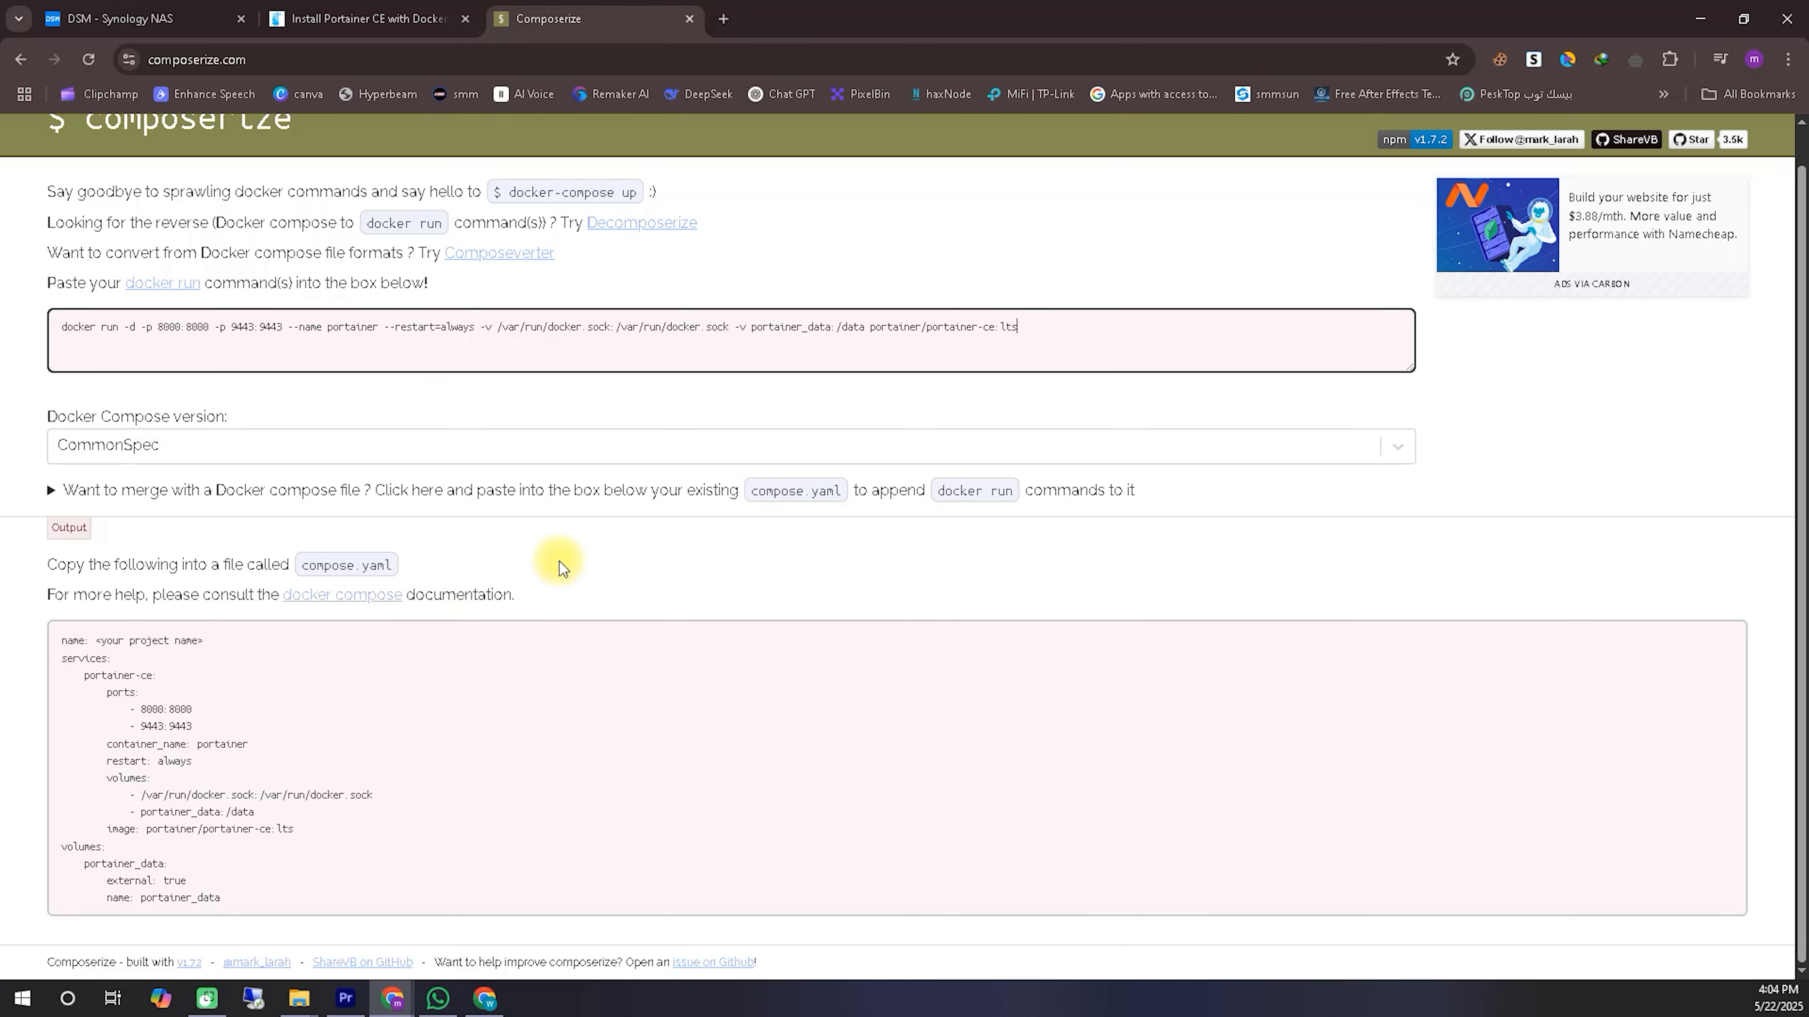
{"action": "left_click", "coordinate": [1722, 642]}
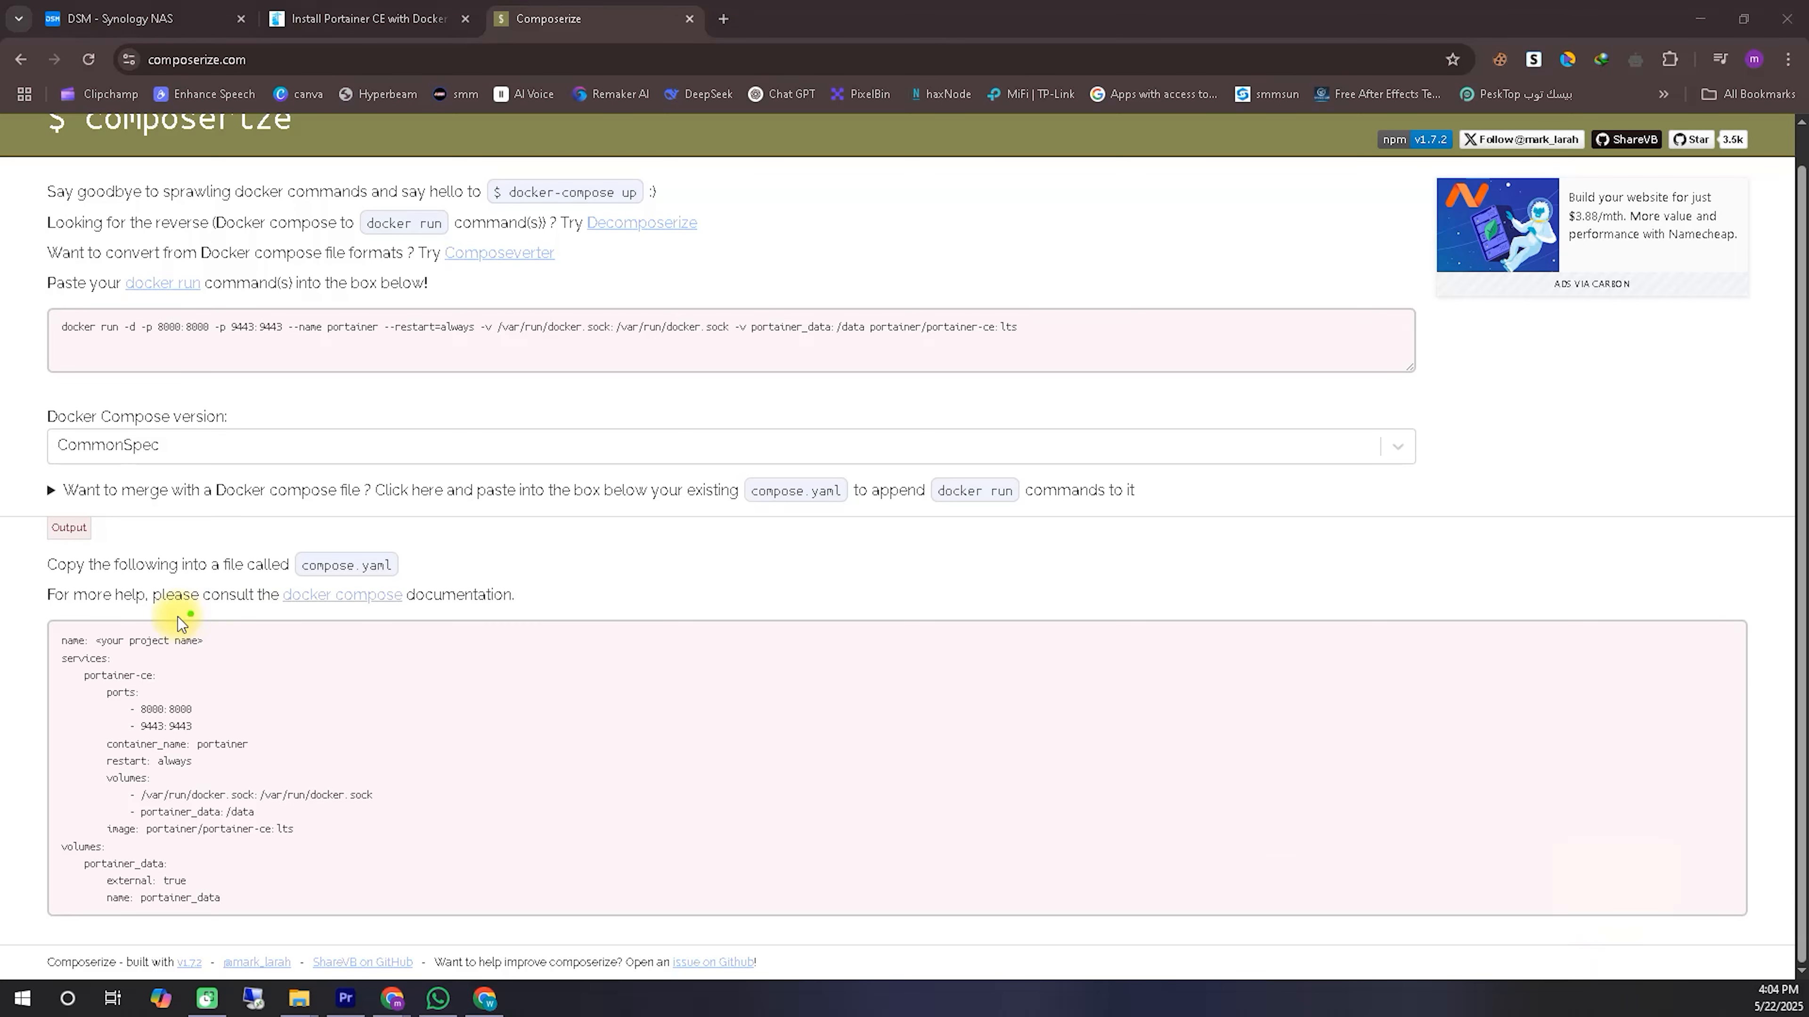
{"action": "mouse_move", "coordinate": [178, 623]}
{"action": "left_mouse_down"}
{"action": "mouse_move", "coordinate": [79, 634]}
{"action": "mouse_move", "coordinate": [258, 906]}
{"action": "mouse_move", "coordinate": [79, 602]}
{"action": "mouse_move", "coordinate": [68, 622]}
{"action": "left_mouse_up"}
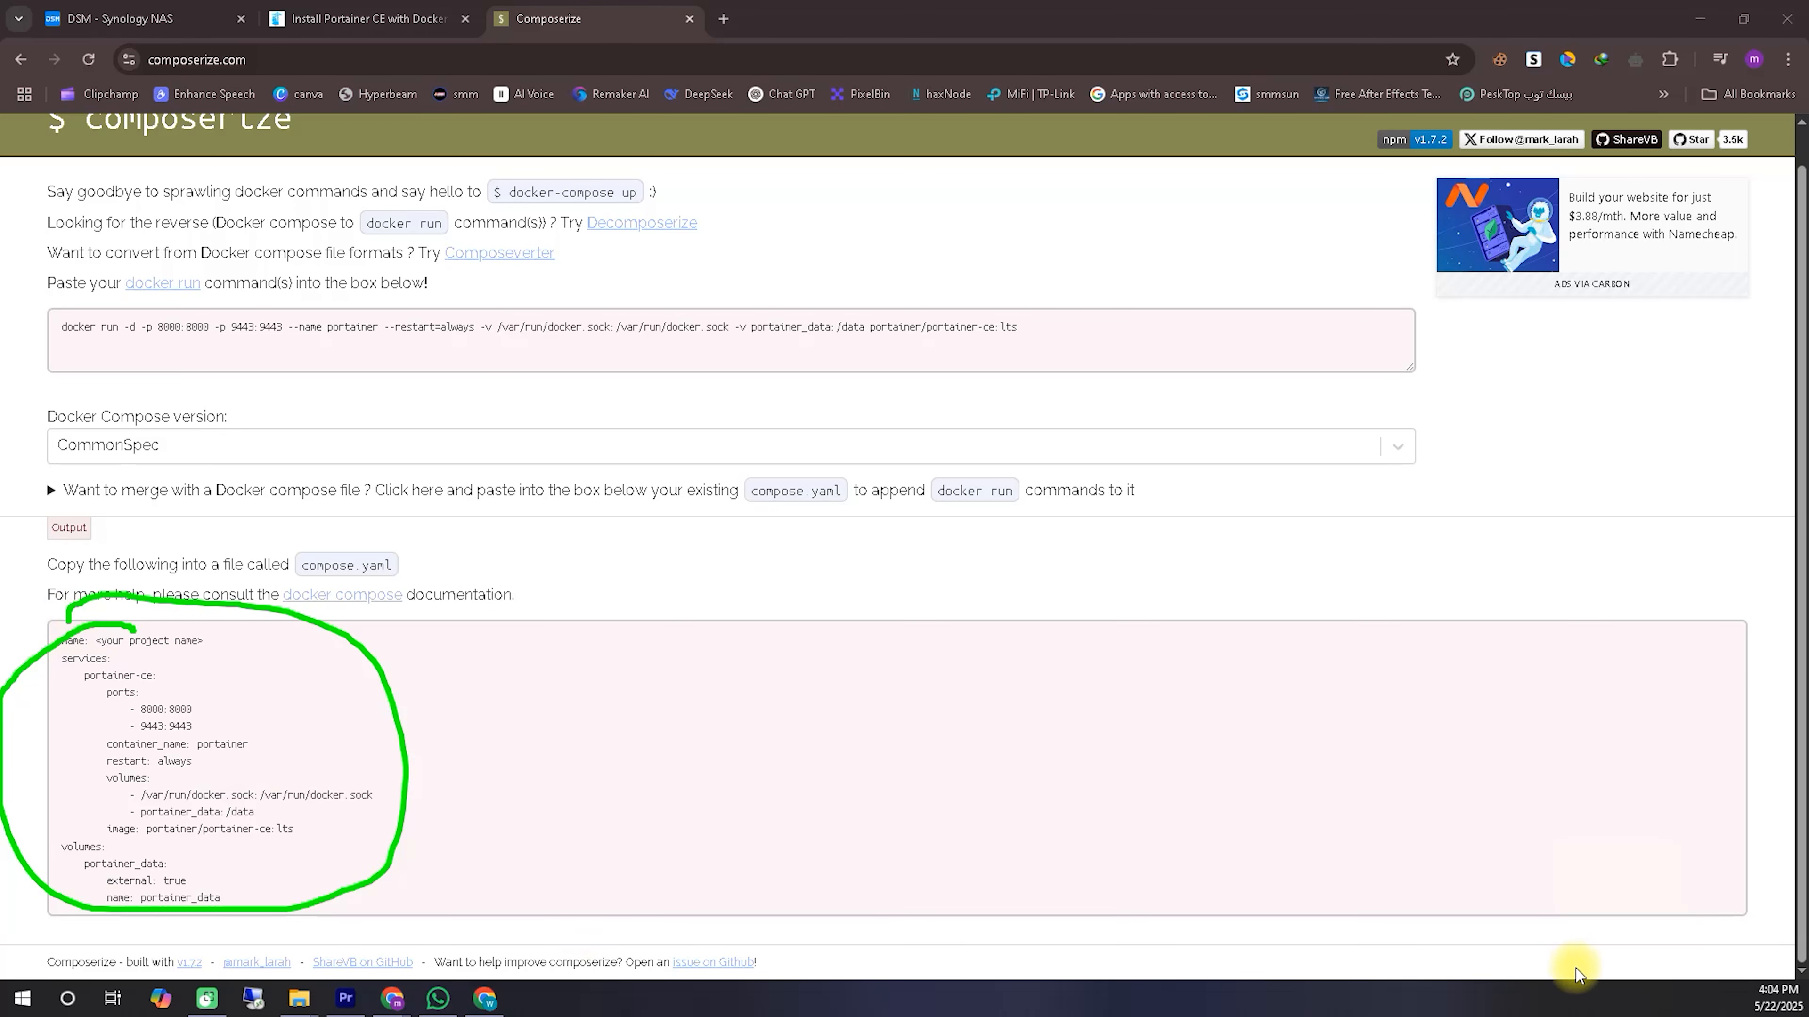
{"action": "key", "text": "ctrl+shift+Tab"}
{"action": "key", "text": "ctrl+shift+Tab"}
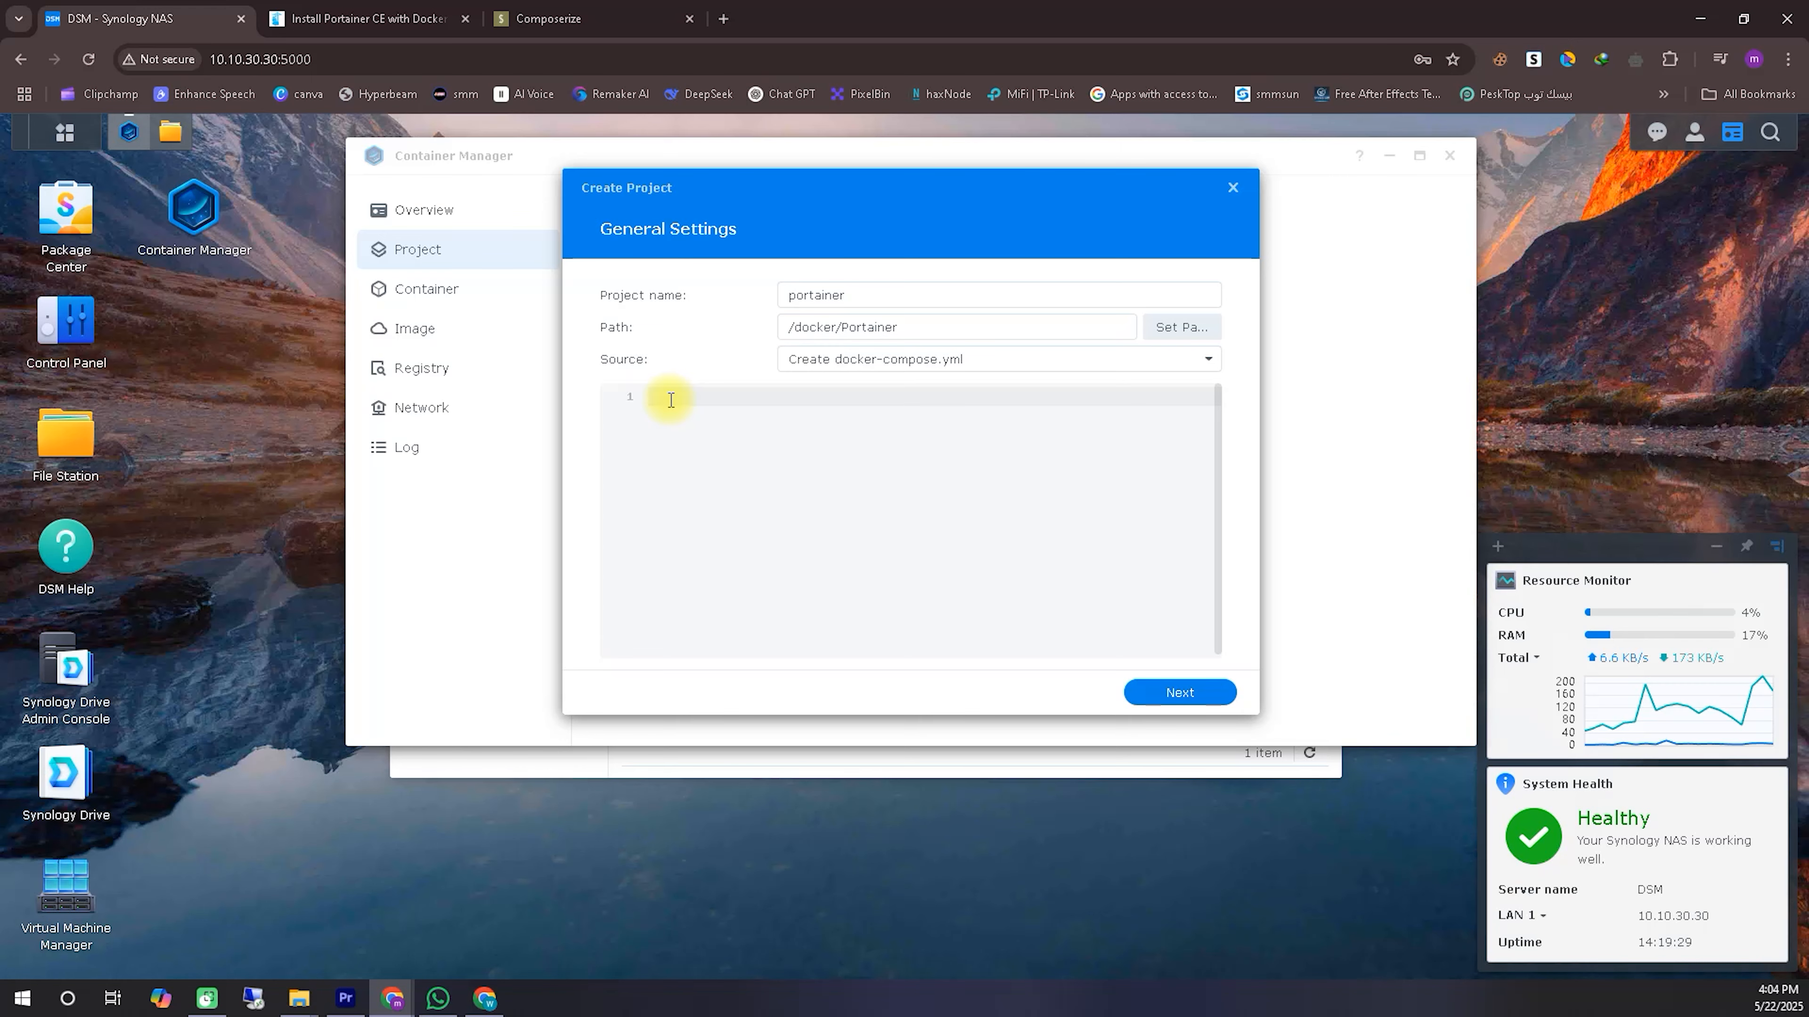
{"action": "key", "text": "ctrl+shift+Tab"}
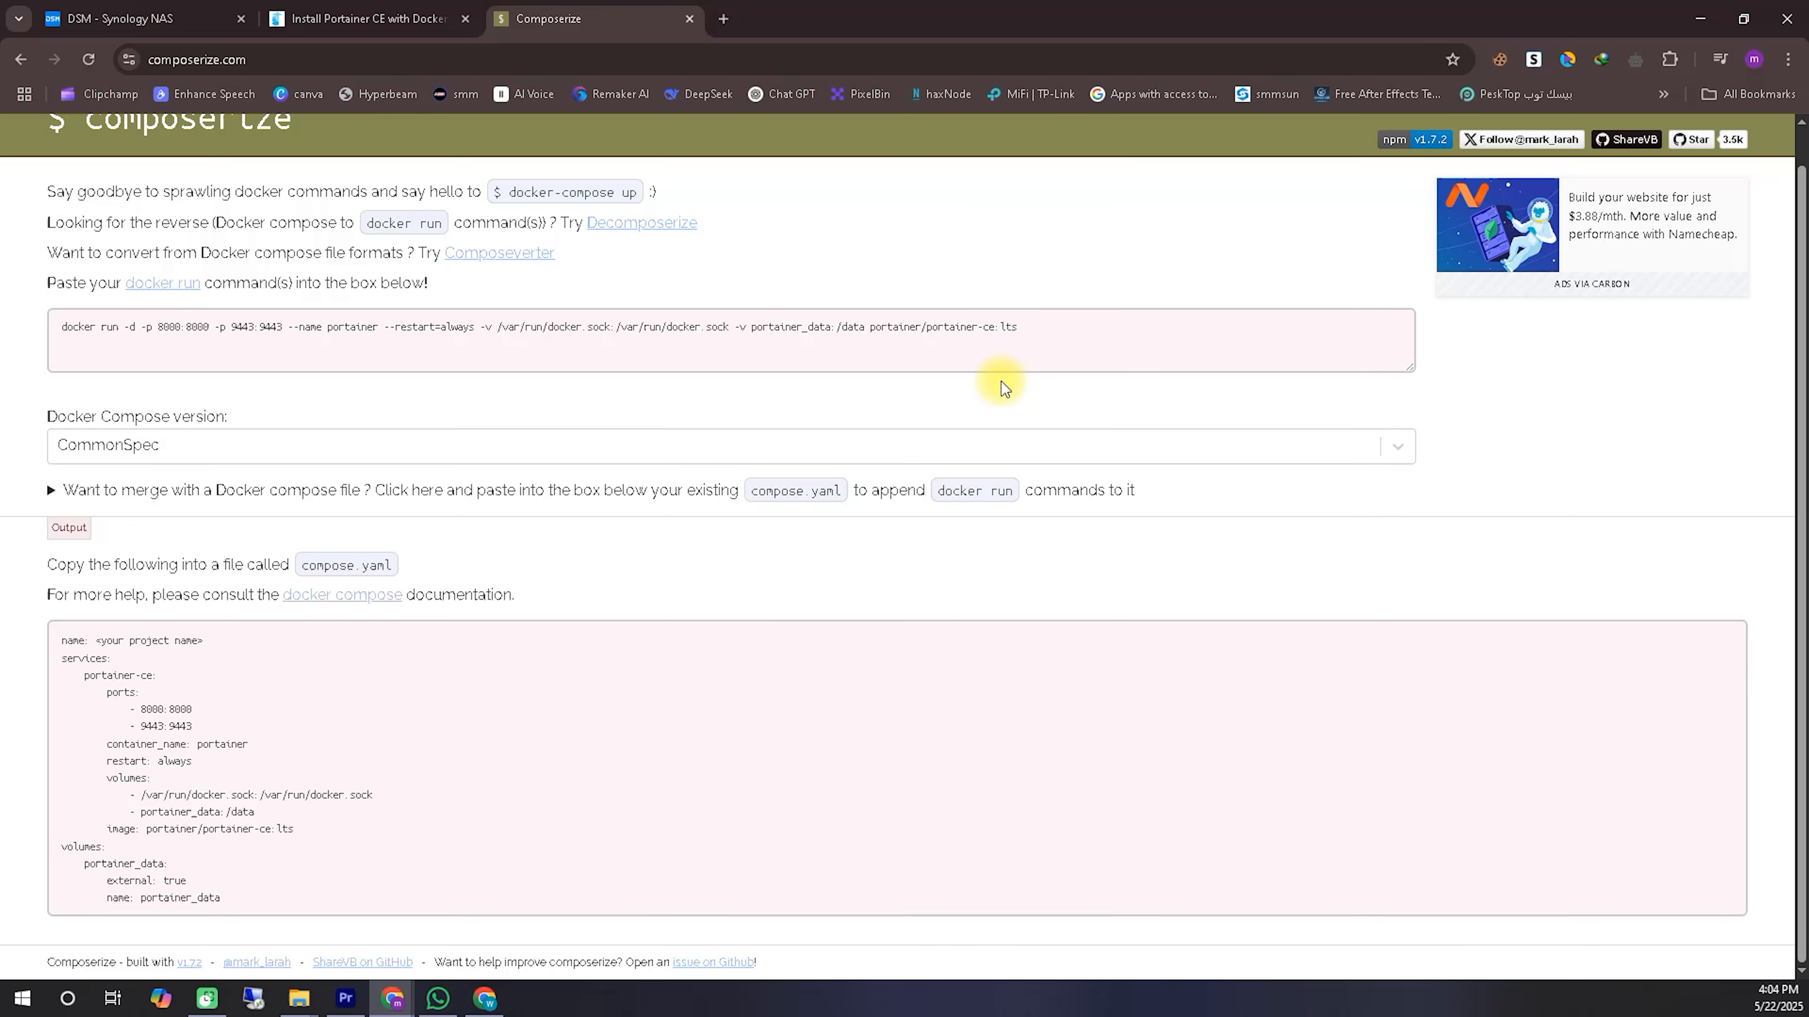
{"action": "left_click", "coordinate": [1717, 640]}
{"action": "left_click", "coordinate": [120, 19]}
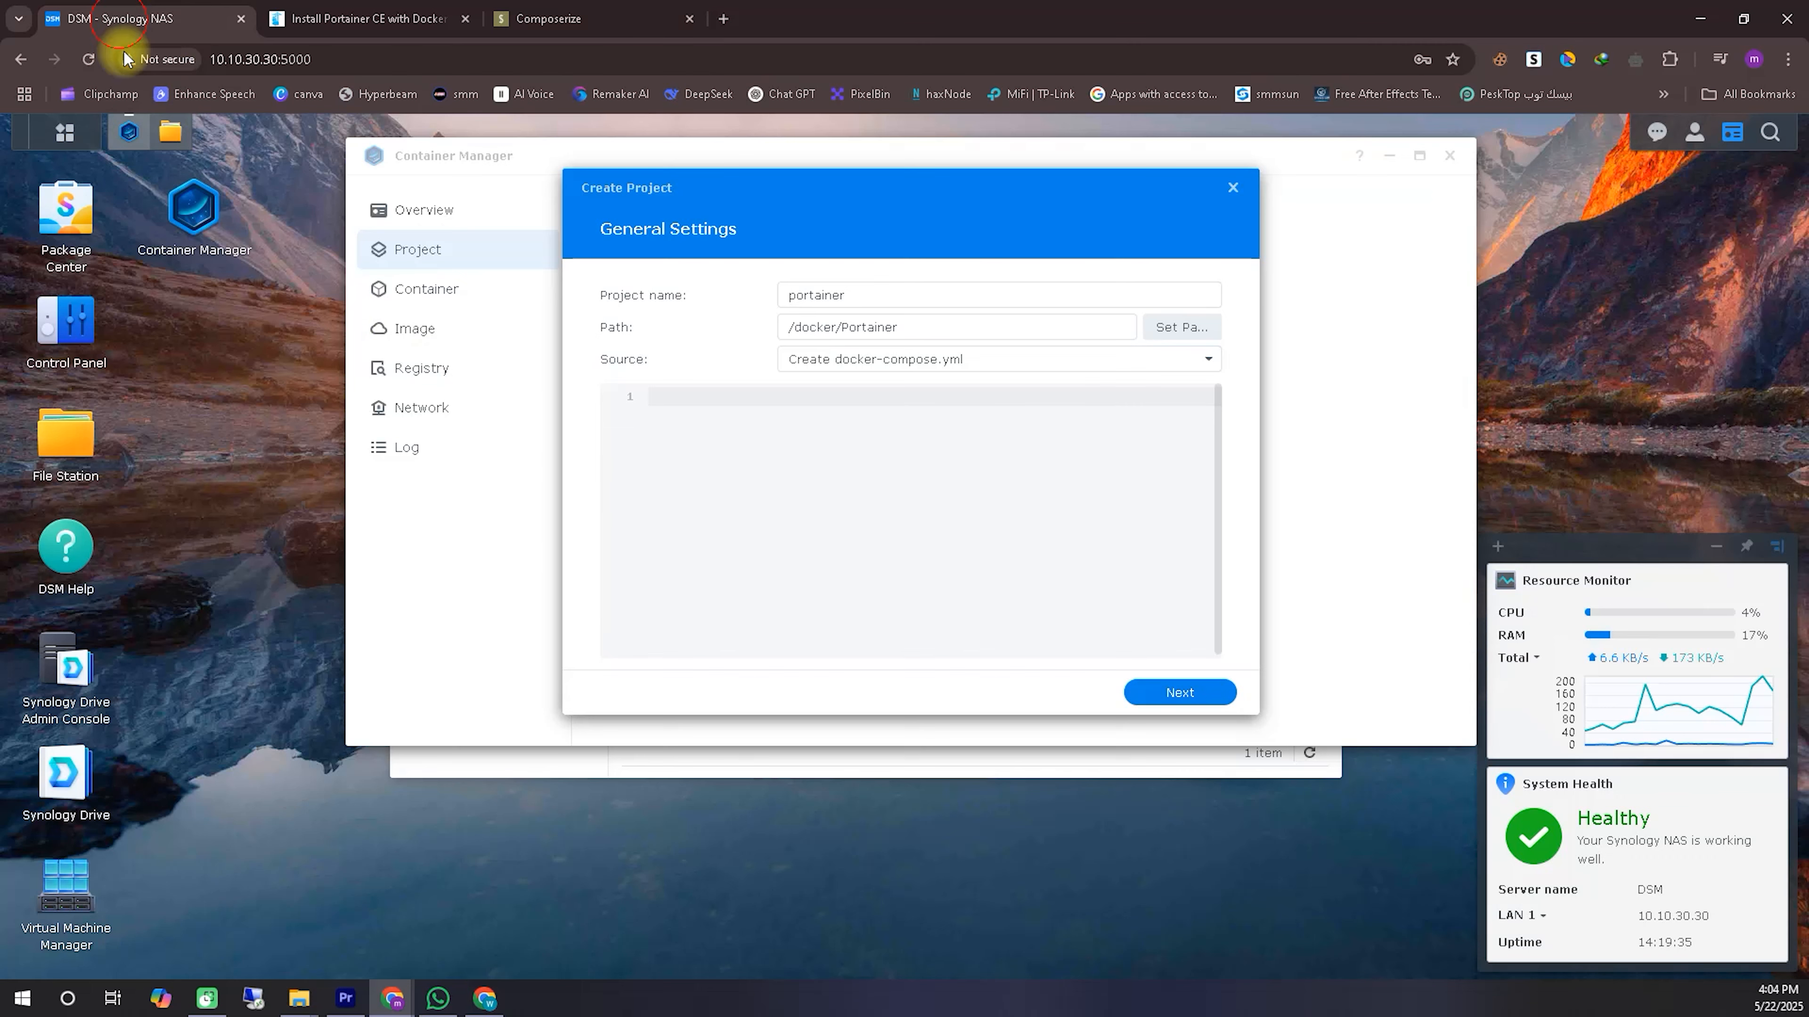
{"action": "left_click", "coordinate": [682, 396]}
{"action": "key", "text": "ctrl+v"}
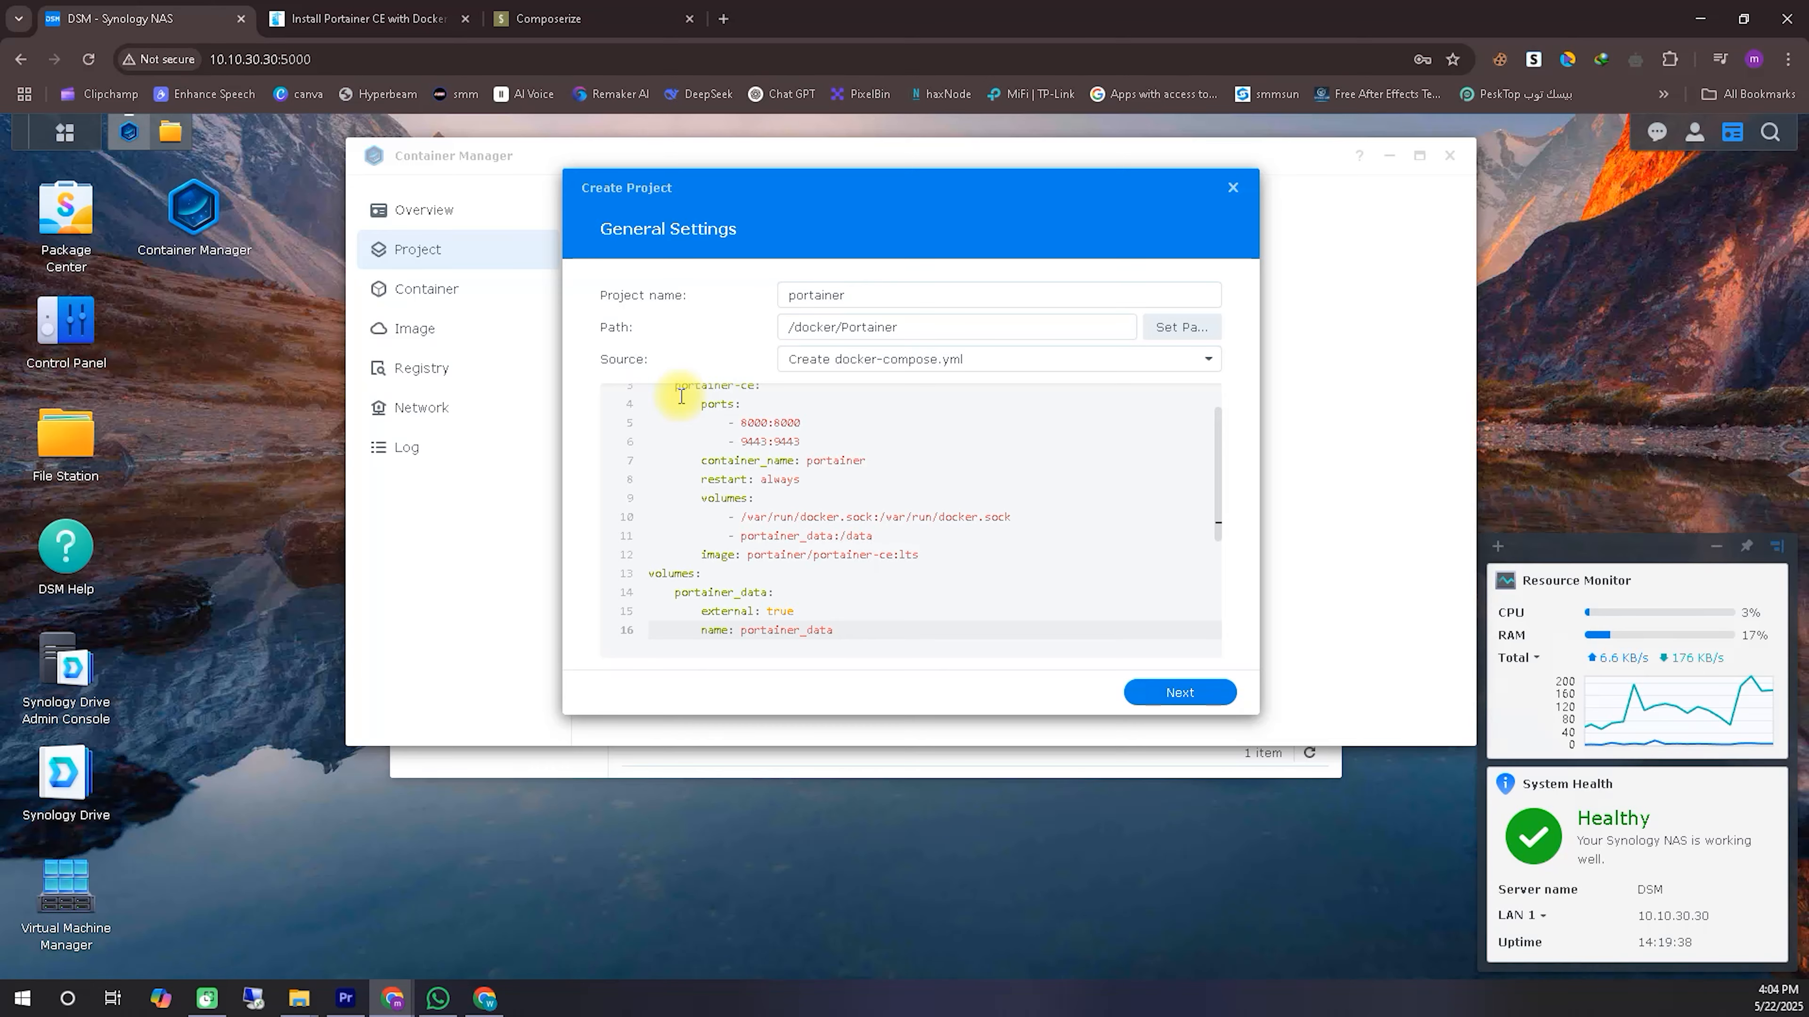
Step: Delete the placeholder project name entry from the first line of the compose file
{"action": "scroll", "coordinate": [1032, 566], "scroll_direction": "up", "scroll_amount": 2}
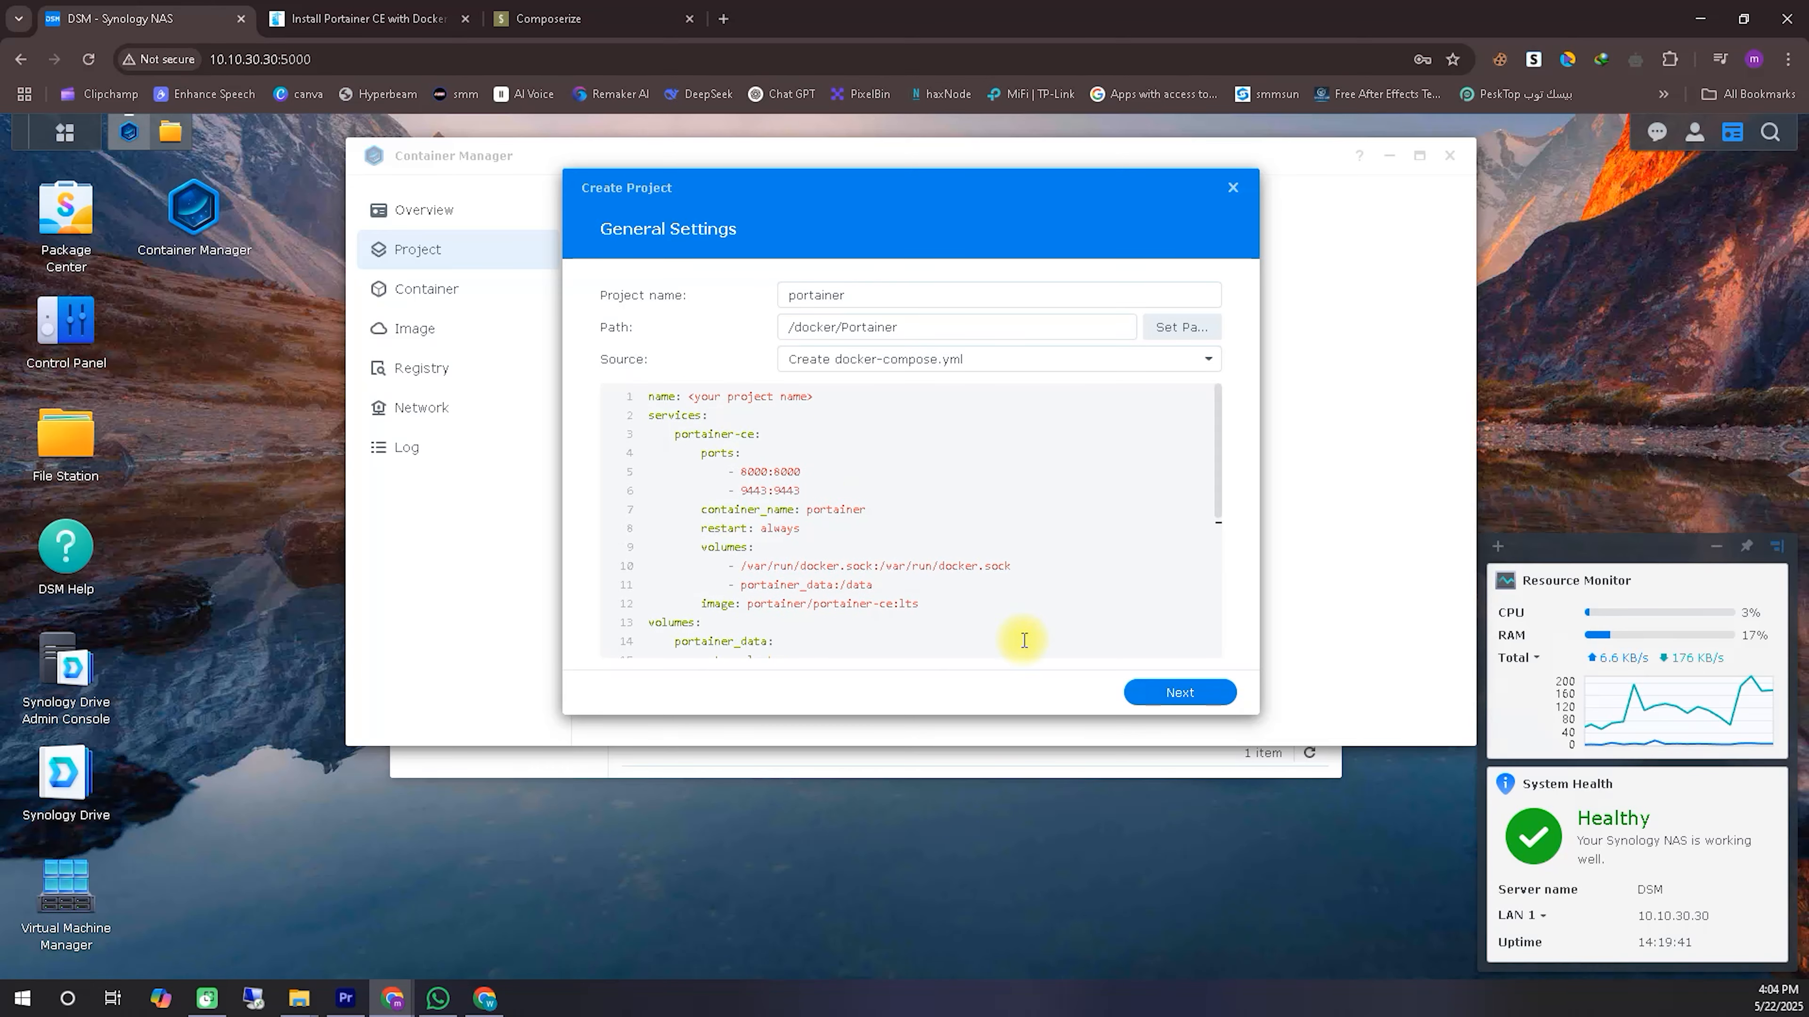
{"action": "left_click", "coordinate": [1616, 961]}
{"action": "mouse_move", "coordinate": [632, 420]}
{"action": "left_mouse_down"}
{"action": "mouse_move", "coordinate": [807, 416]}
{"action": "mouse_move", "coordinate": [647, 381]}
{"action": "left_mouse_up"}
{"action": "left_click", "coordinate": [1611, 966]}
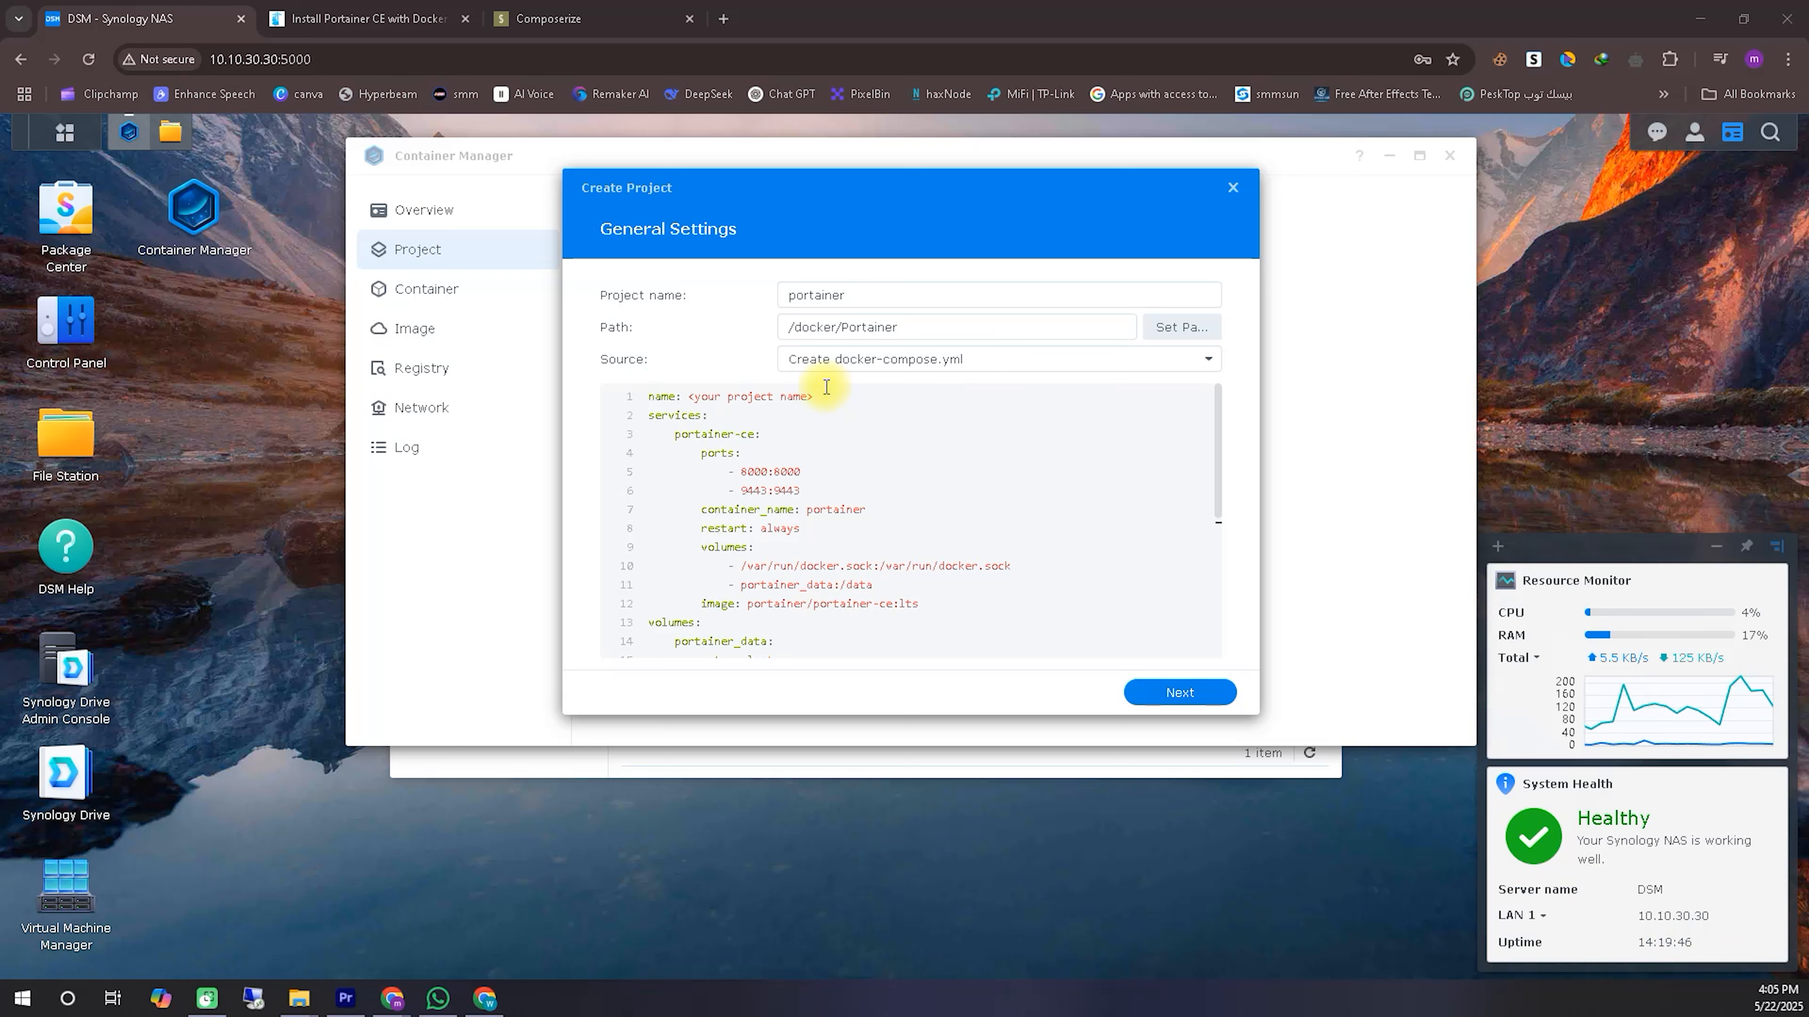
{"action": "left_click_drag", "start_coordinate": [825, 396], "coordinate": [533, 400]}
{"action": "key", "text": "BackSpace"}
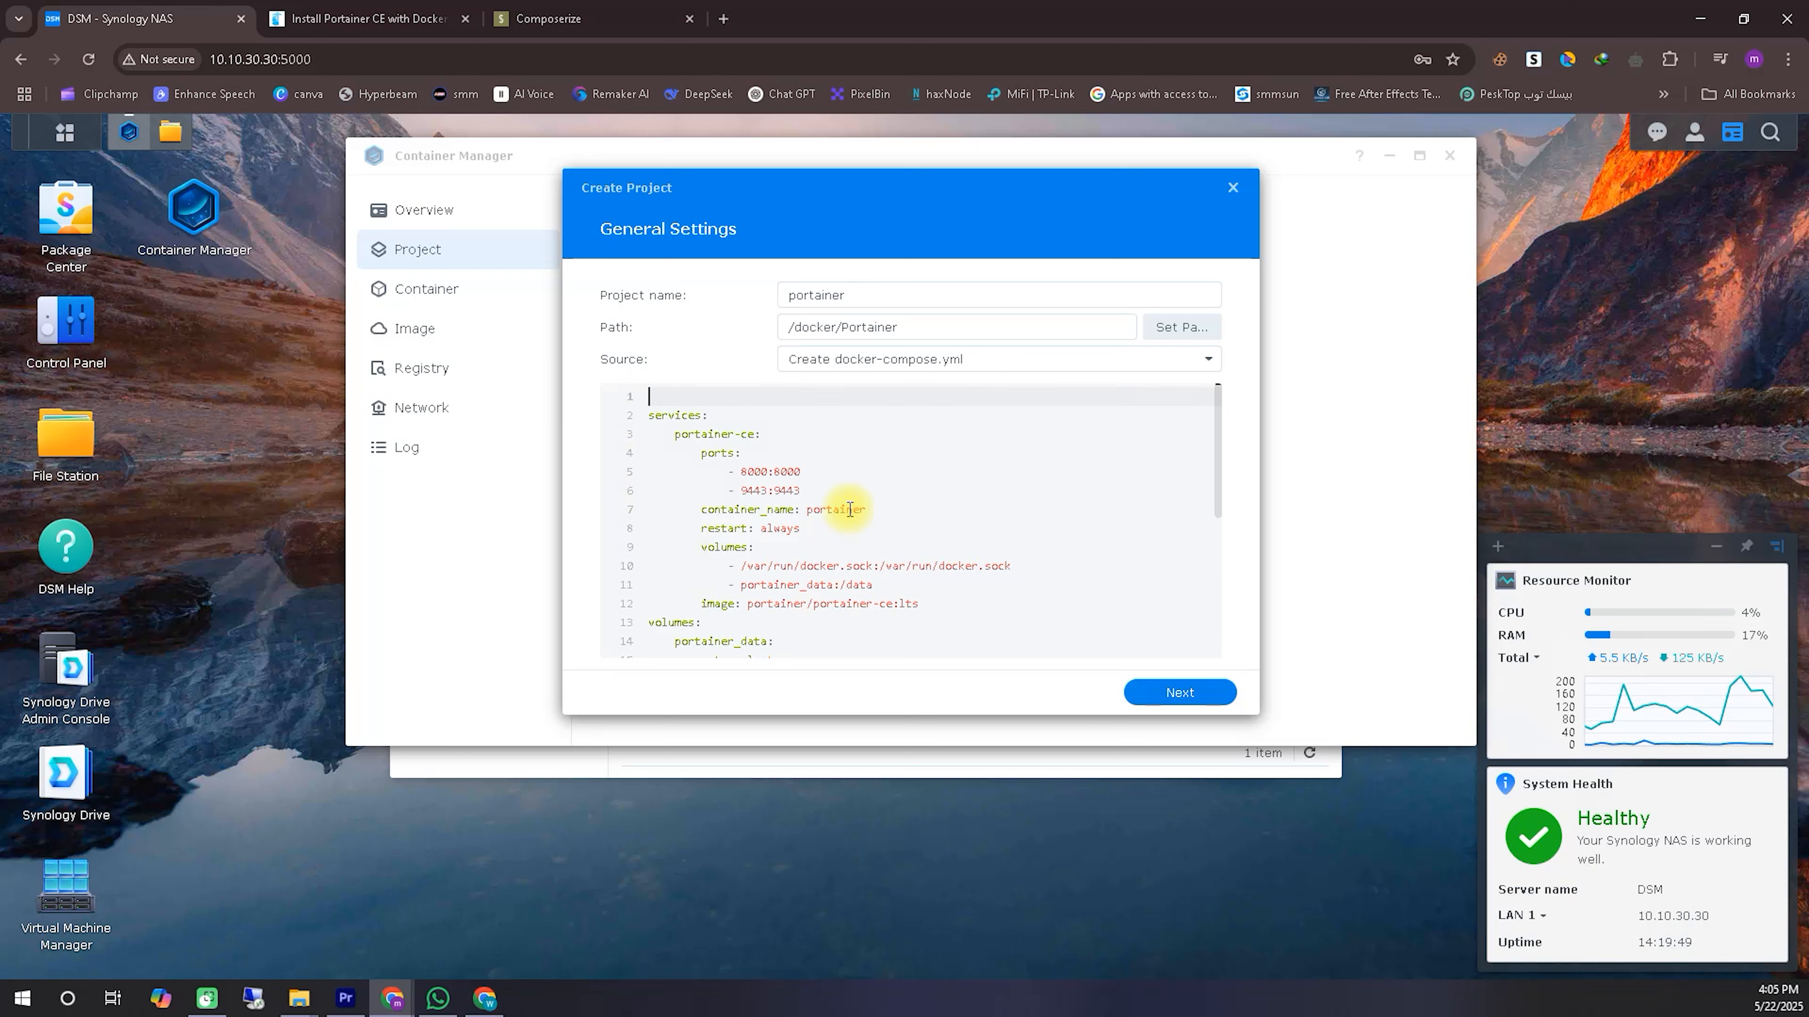
Step: Delete the top-level volumes section at the end of the compose file and change the service's data volume mapping to ./portainer_data:/data
{"action": "scroll", "coordinate": [850, 509], "scroll_direction": "down", "scroll_amount": 3}
{"action": "scroll", "coordinate": [981, 513], "scroll_direction": "up", "scroll_amount": 2}
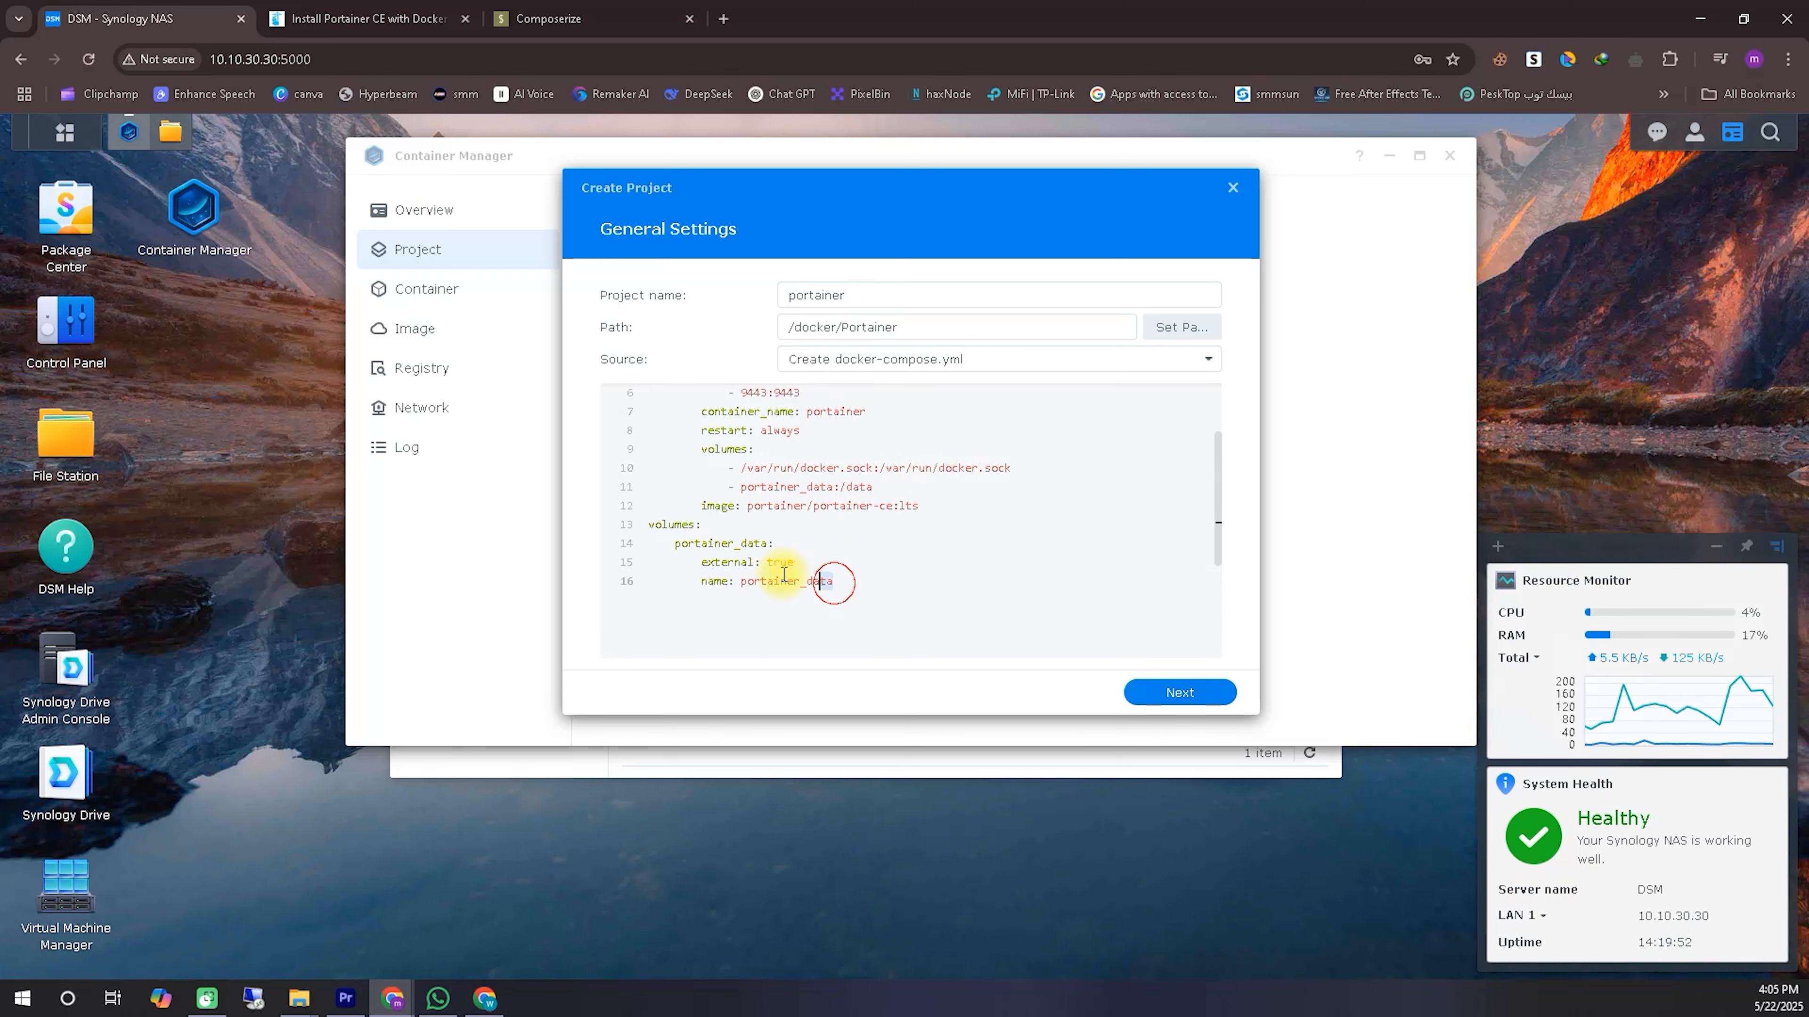
{"action": "left_click_drag", "start_coordinate": [783, 575], "coordinate": [617, 529]}
{"action": "key", "text": "BackSpace"}
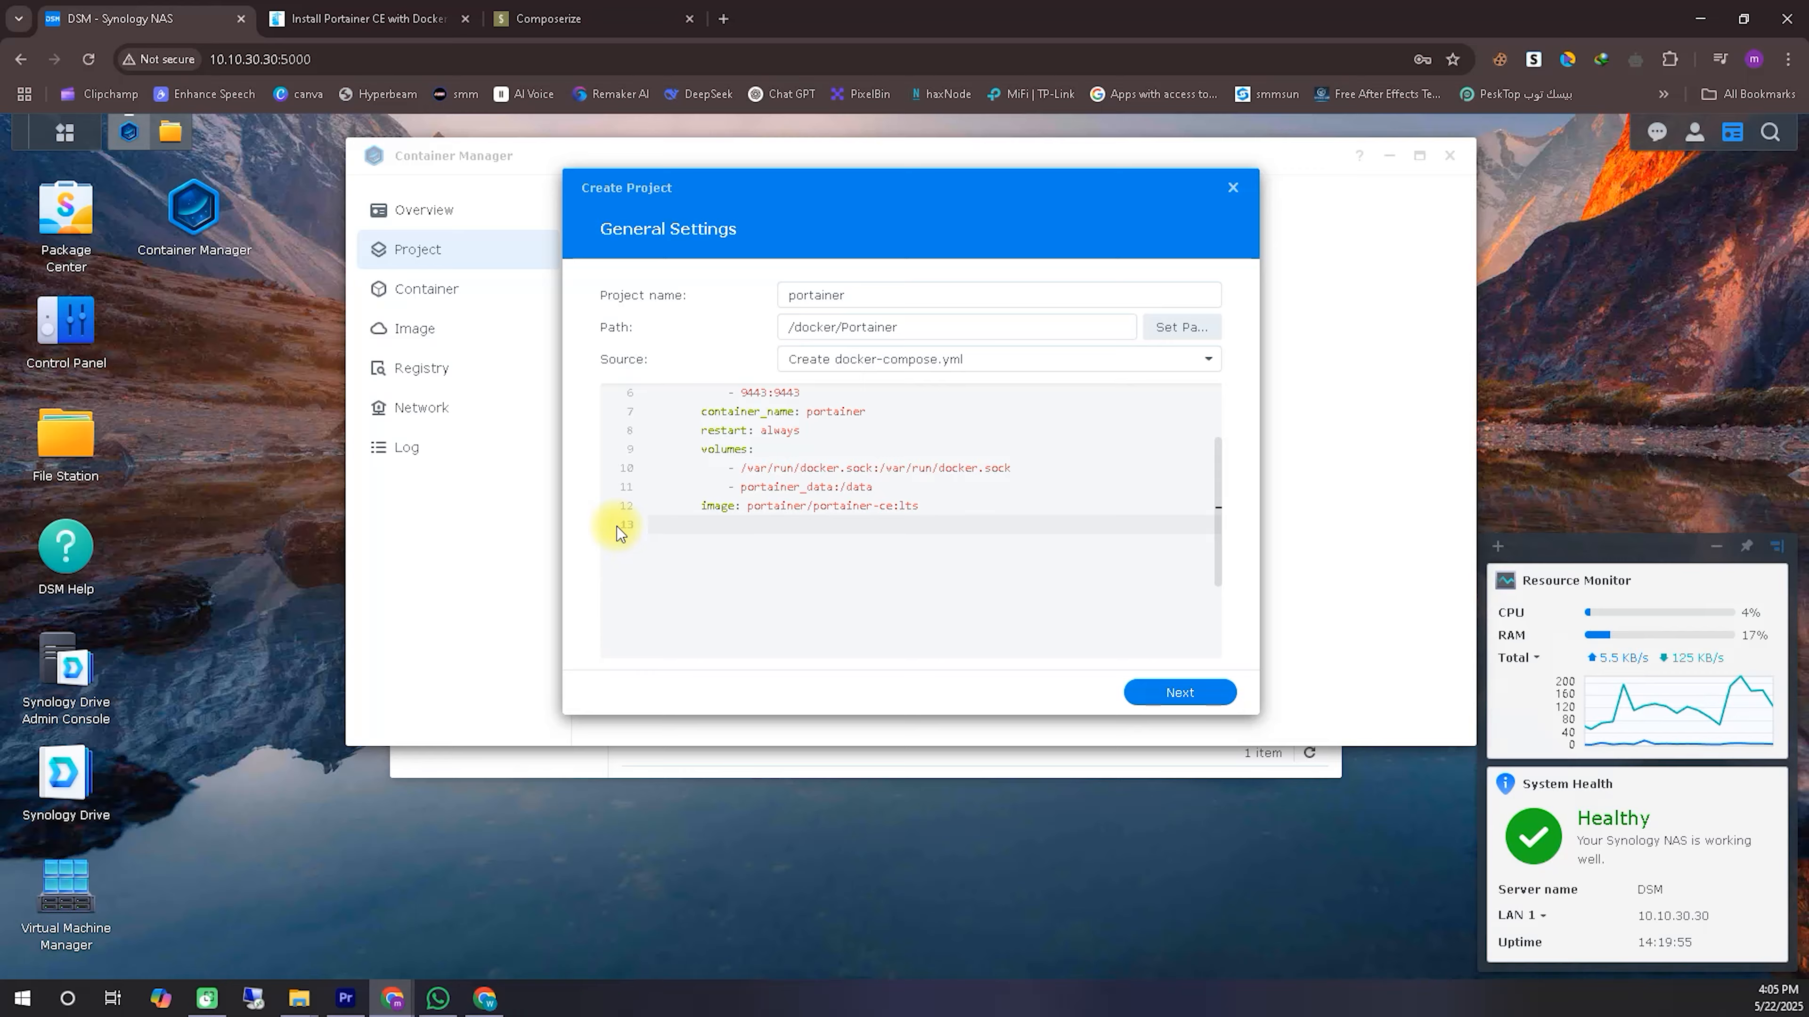
{"action": "left_click", "coordinate": [735, 487]}
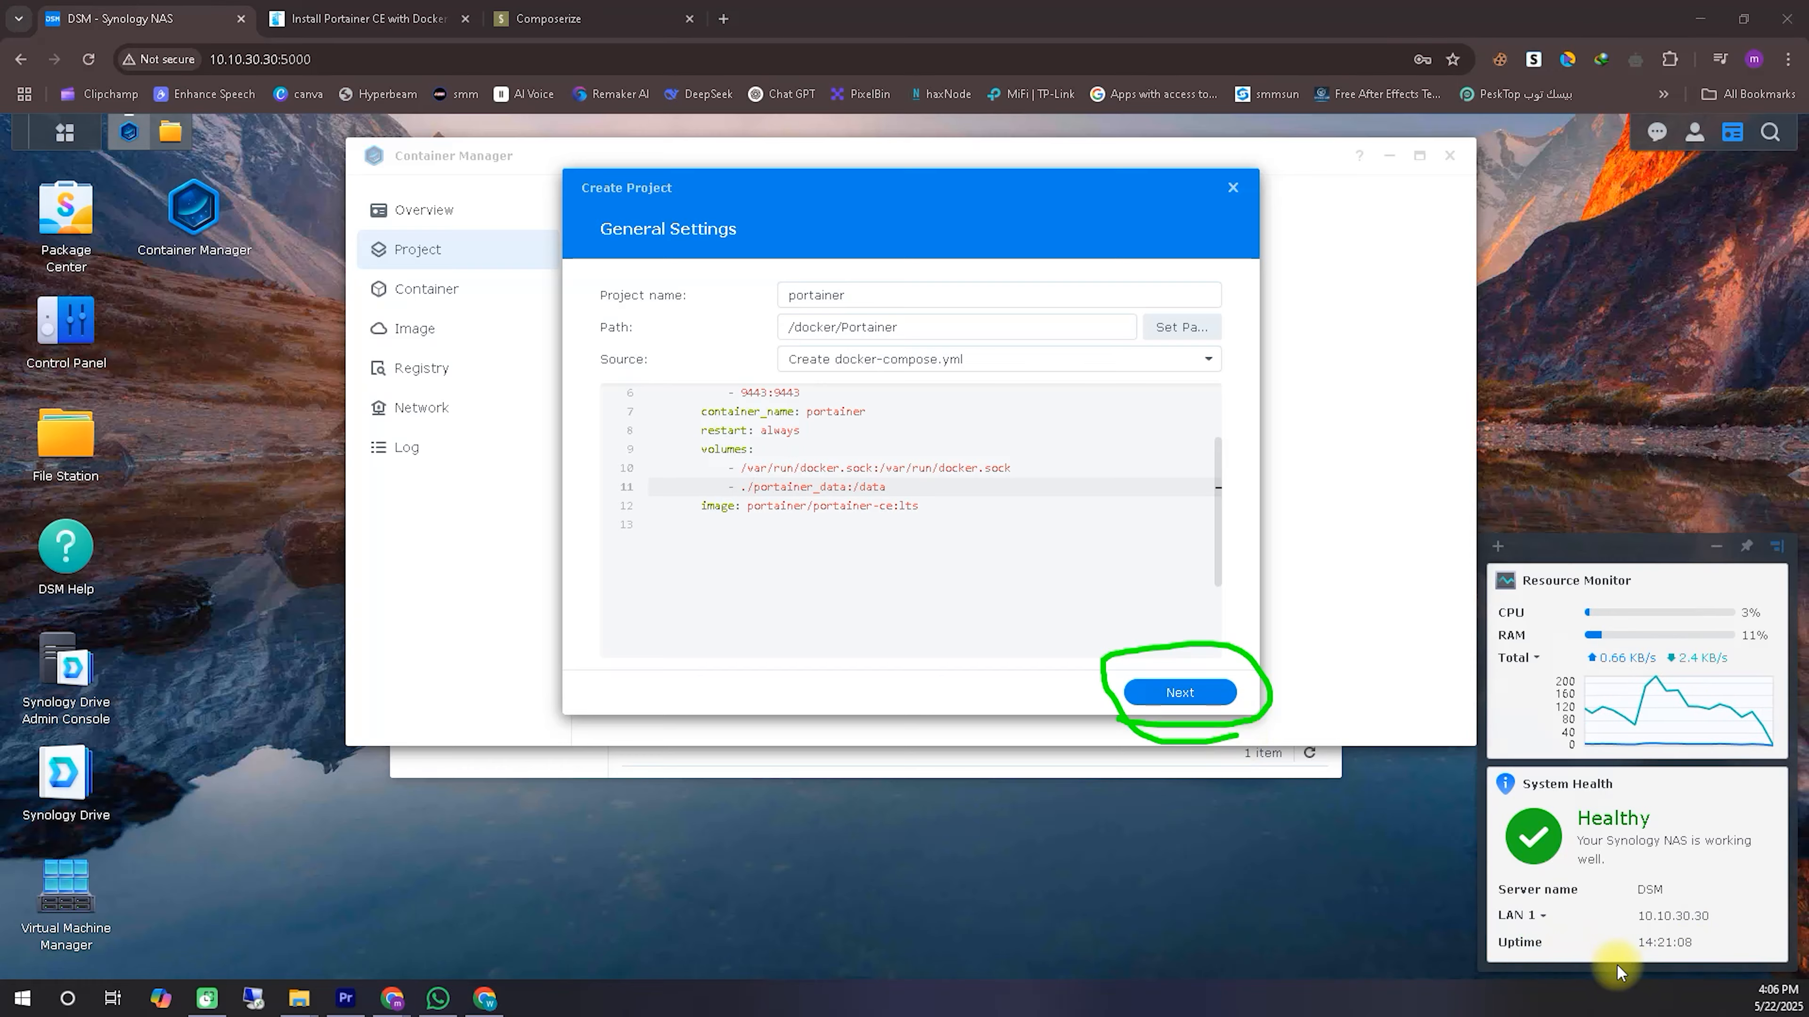
Step: Finish creating the portainer project without a Web Station portal, starting it once it is created, and close the build terminal
{"action": "left_click", "coordinate": [1193, 700]}
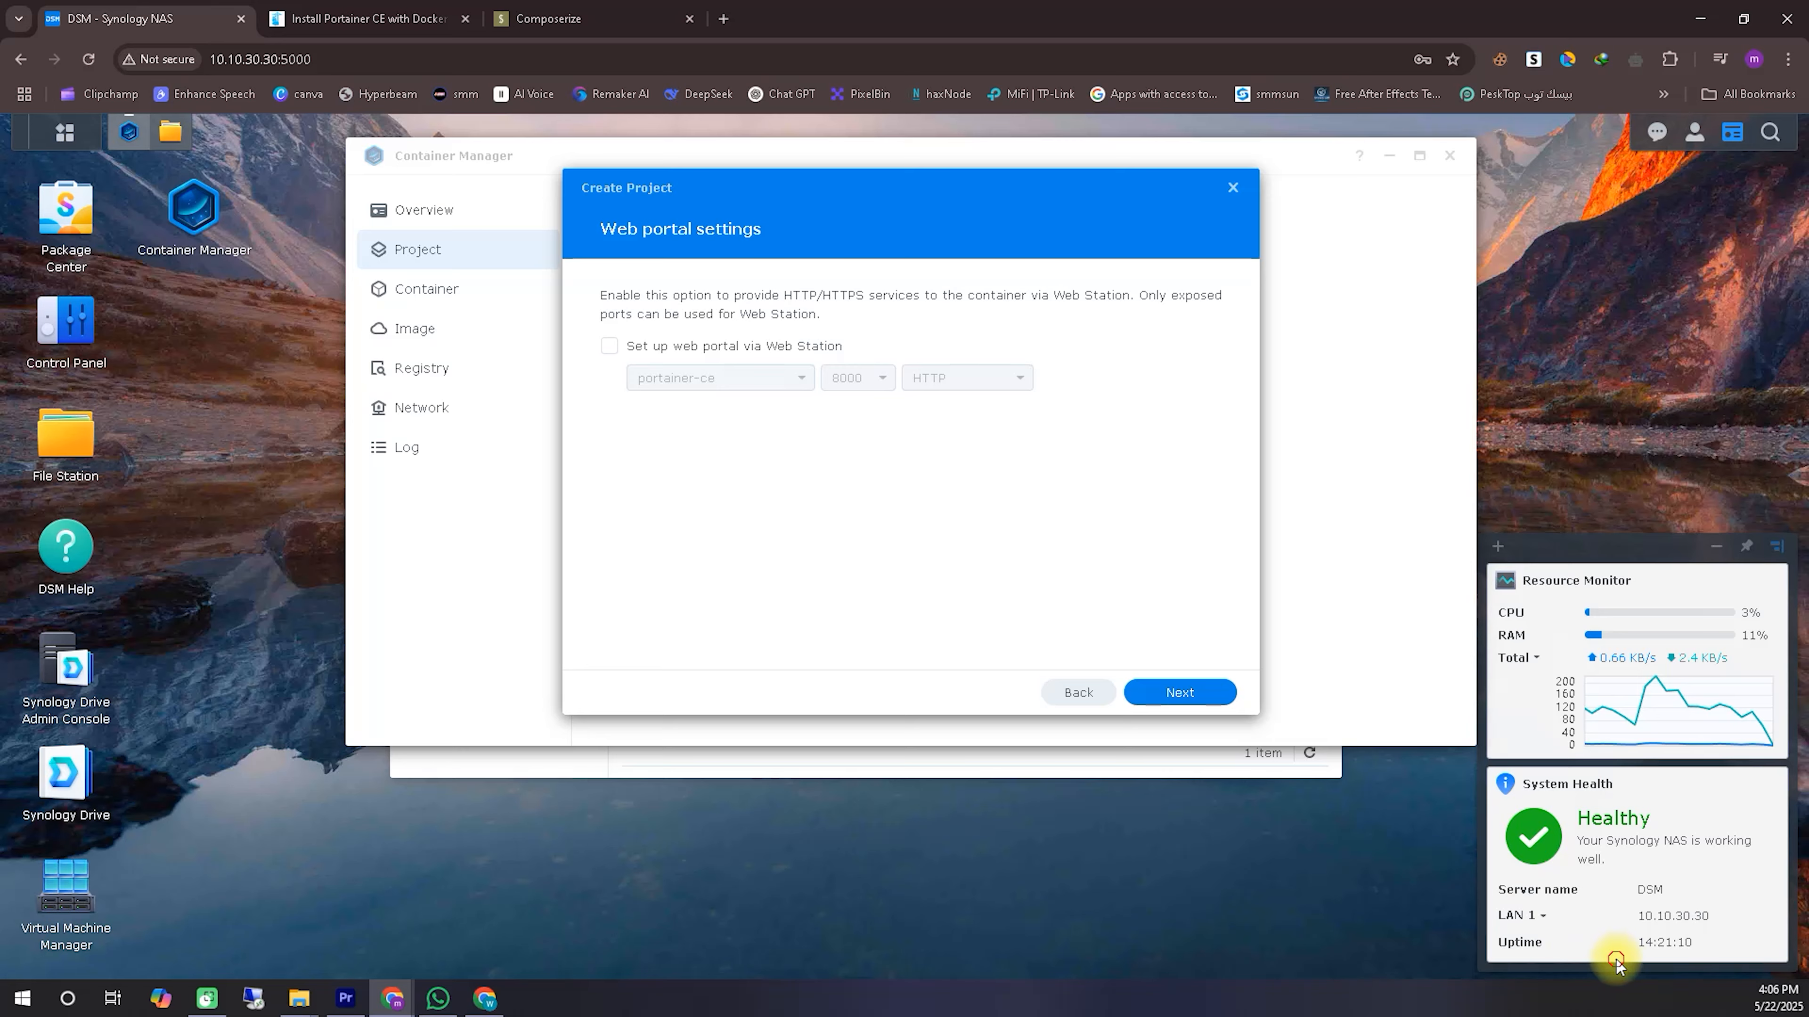
{"action": "left_click_drag", "start_coordinate": [1132, 716], "coordinate": [1228, 697]}
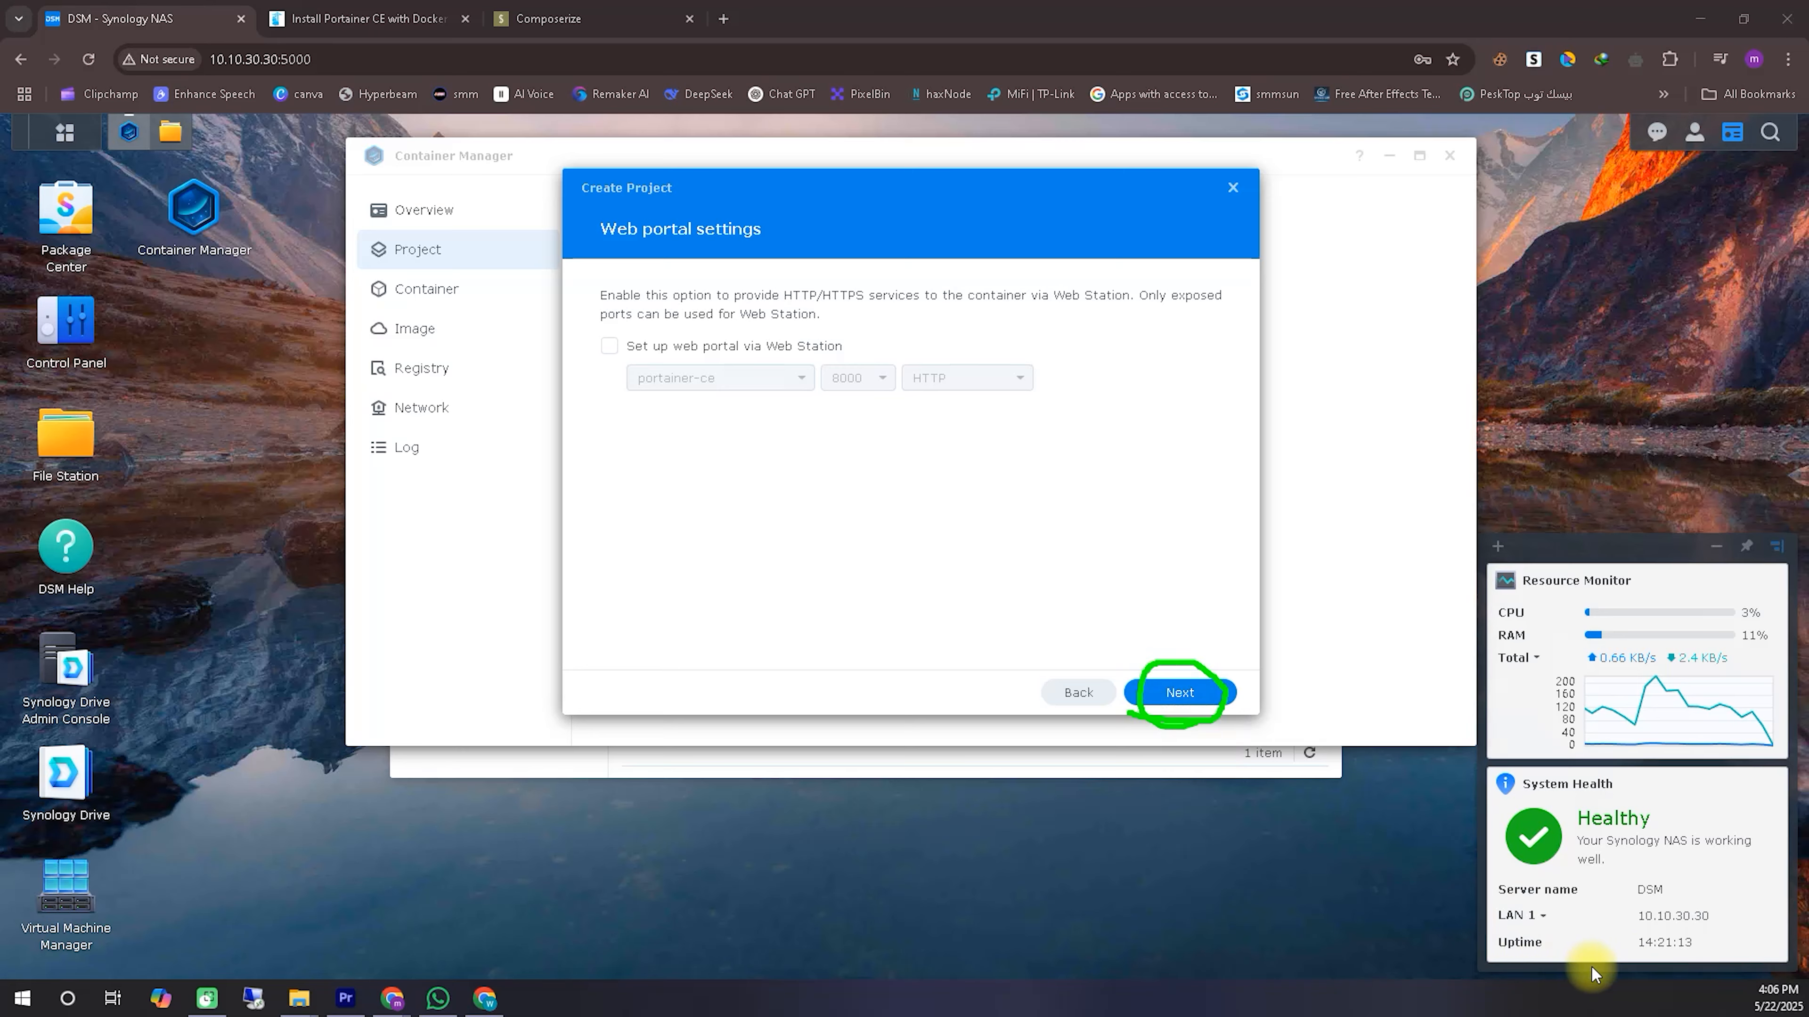
{"action": "left_click", "coordinate": [1610, 963]}
{"action": "left_click", "coordinate": [1180, 705]}
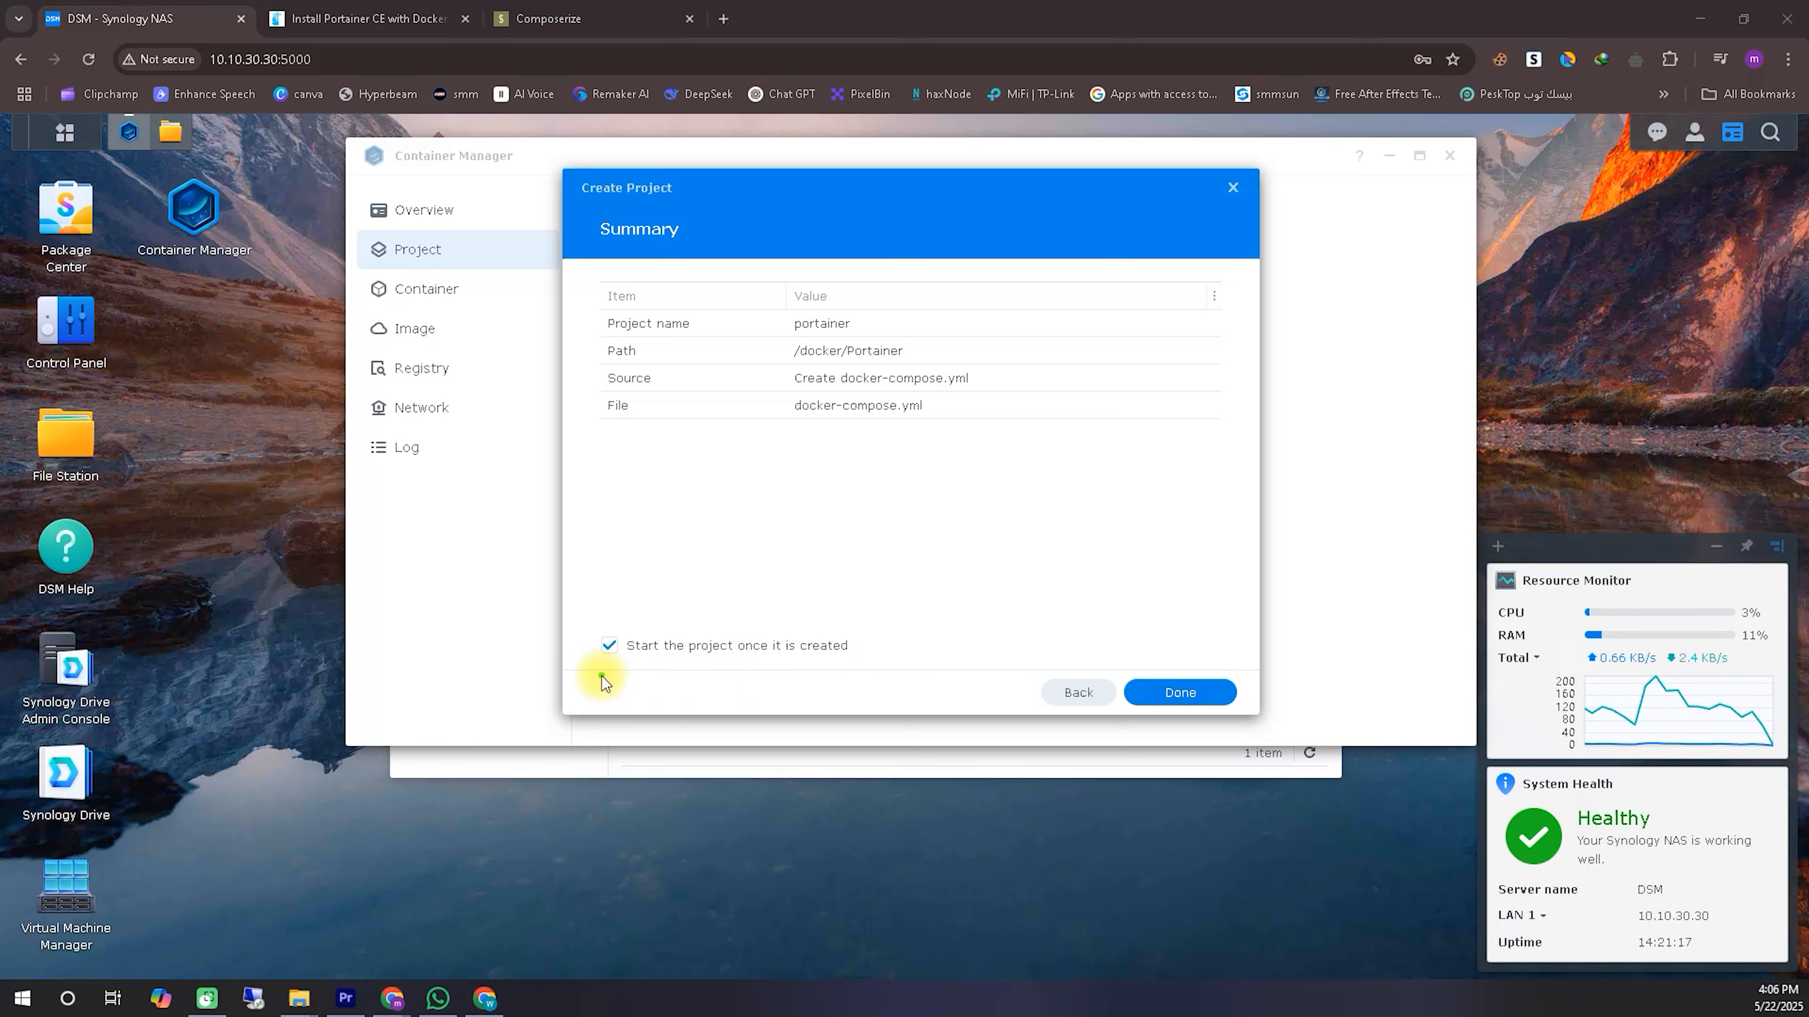
{"action": "mouse_move", "coordinate": [603, 683]}
{"action": "left_mouse_down"}
{"action": "mouse_move", "coordinate": [961, 652]}
{"action": "mouse_move", "coordinate": [694, 574]}
{"action": "mouse_move", "coordinate": [596, 688]}
{"action": "mouse_move", "coordinate": [644, 711]}
{"action": "left_mouse_up"}
{"action": "left_click", "coordinate": [746, 452]}
{"action": "mouse_move", "coordinate": [600, 438]}
{"action": "left_mouse_down"}
{"action": "mouse_move", "coordinate": [670, 473]}
{"action": "mouse_move", "coordinate": [1103, 457]}
{"action": "mouse_move", "coordinate": [731, 214]}
{"action": "mouse_move", "coordinate": [553, 328]}
{"action": "mouse_move", "coordinate": [781, 481]}
{"action": "left_mouse_up"}
{"action": "left_click", "coordinate": [1039, 449]}
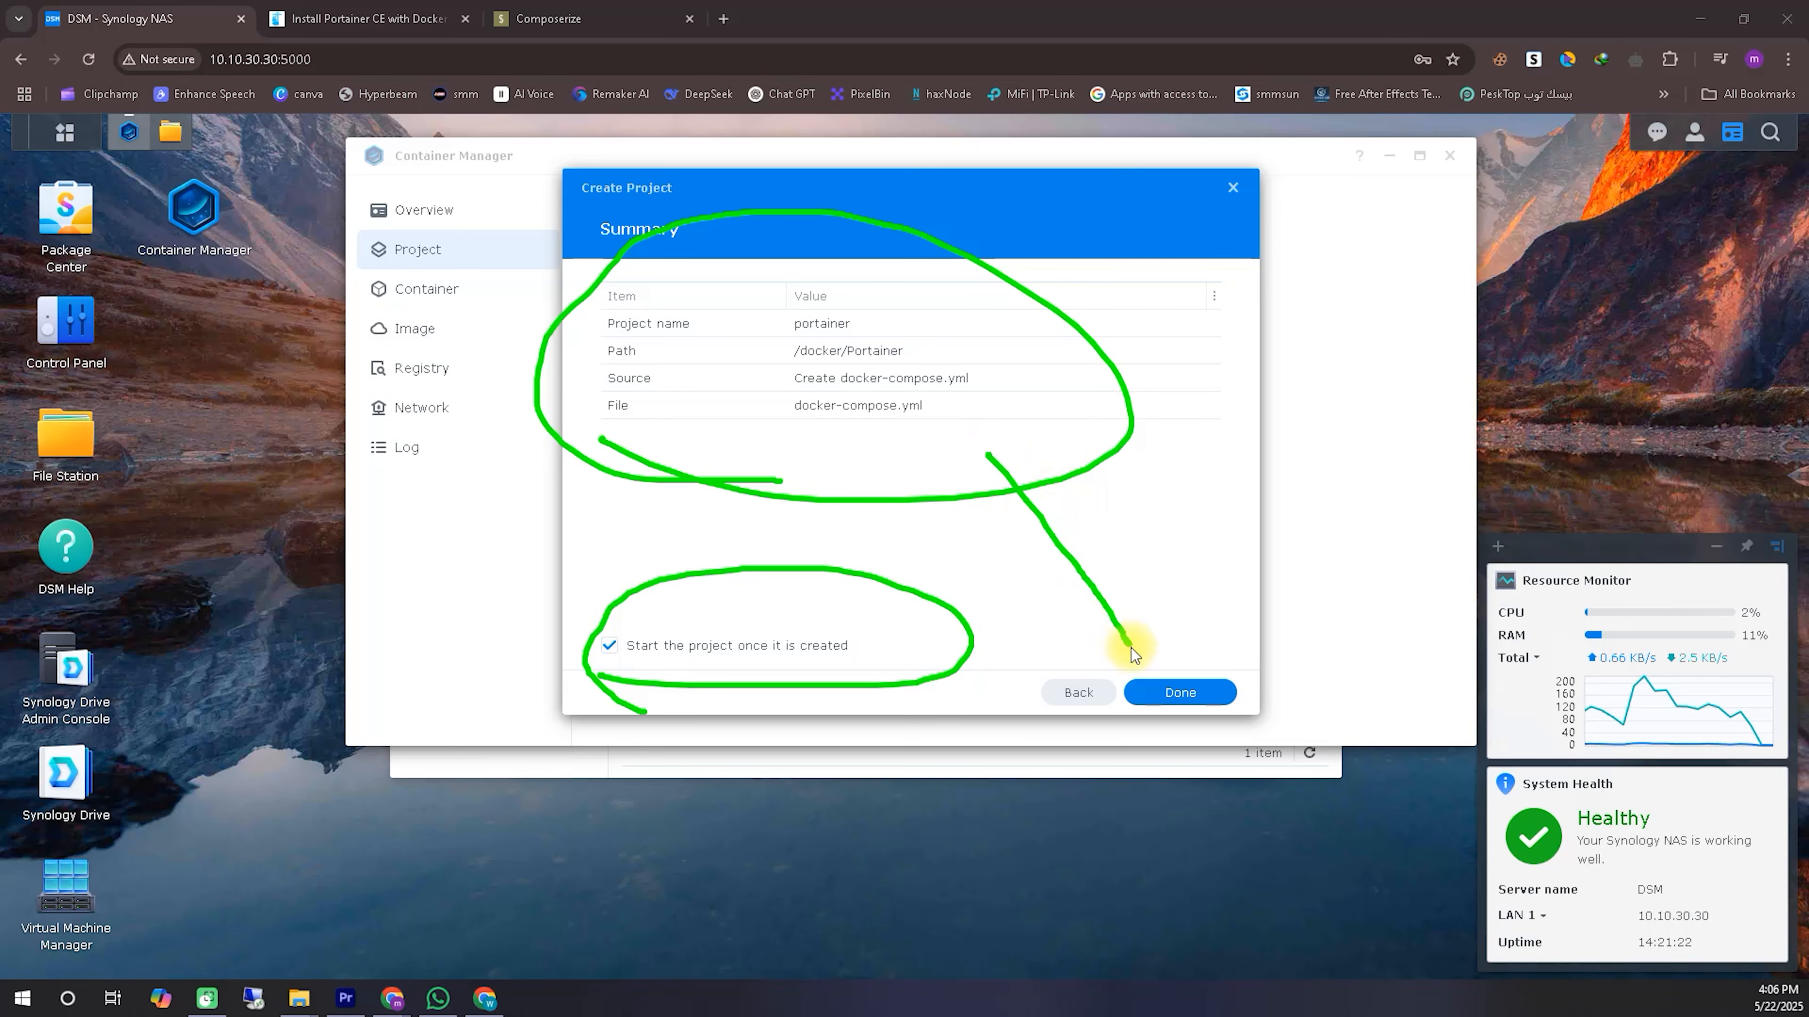
{"action": "left_click_drag", "start_coordinate": [1071, 651], "coordinate": [1148, 662]}
{"action": "left_click", "coordinate": [1608, 965]}
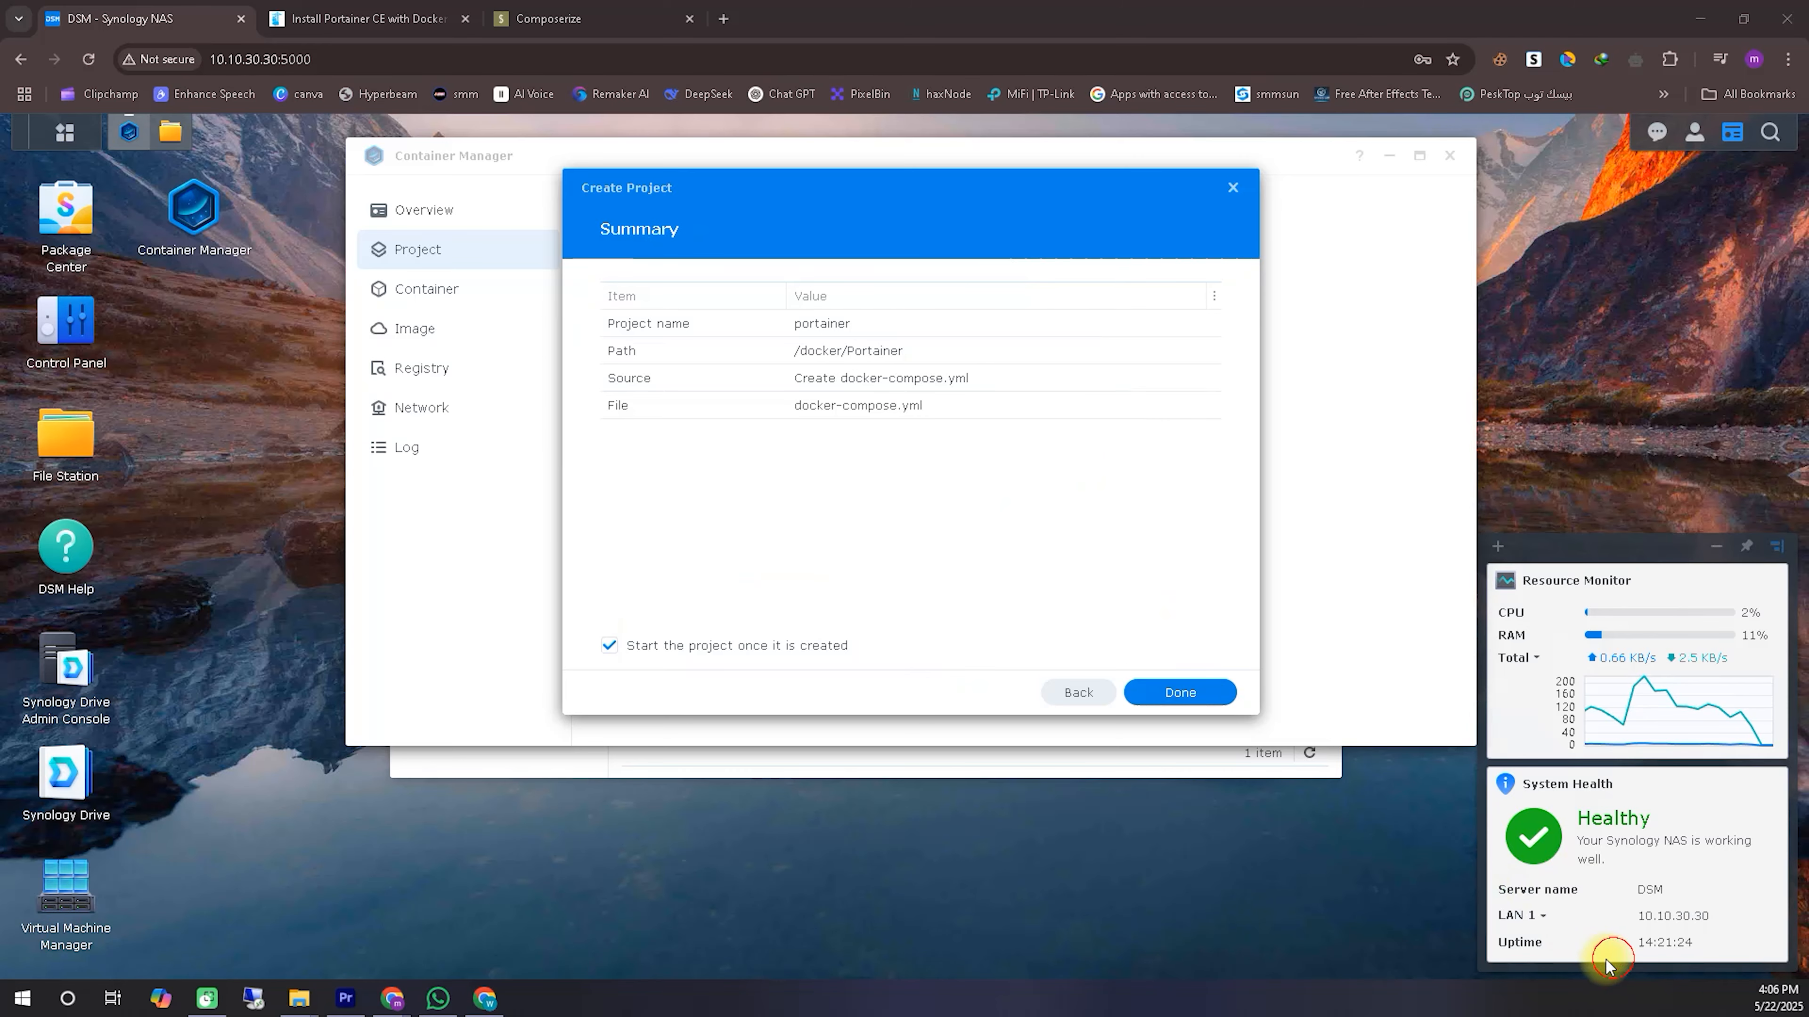
{"action": "left_click", "coordinate": [1213, 696]}
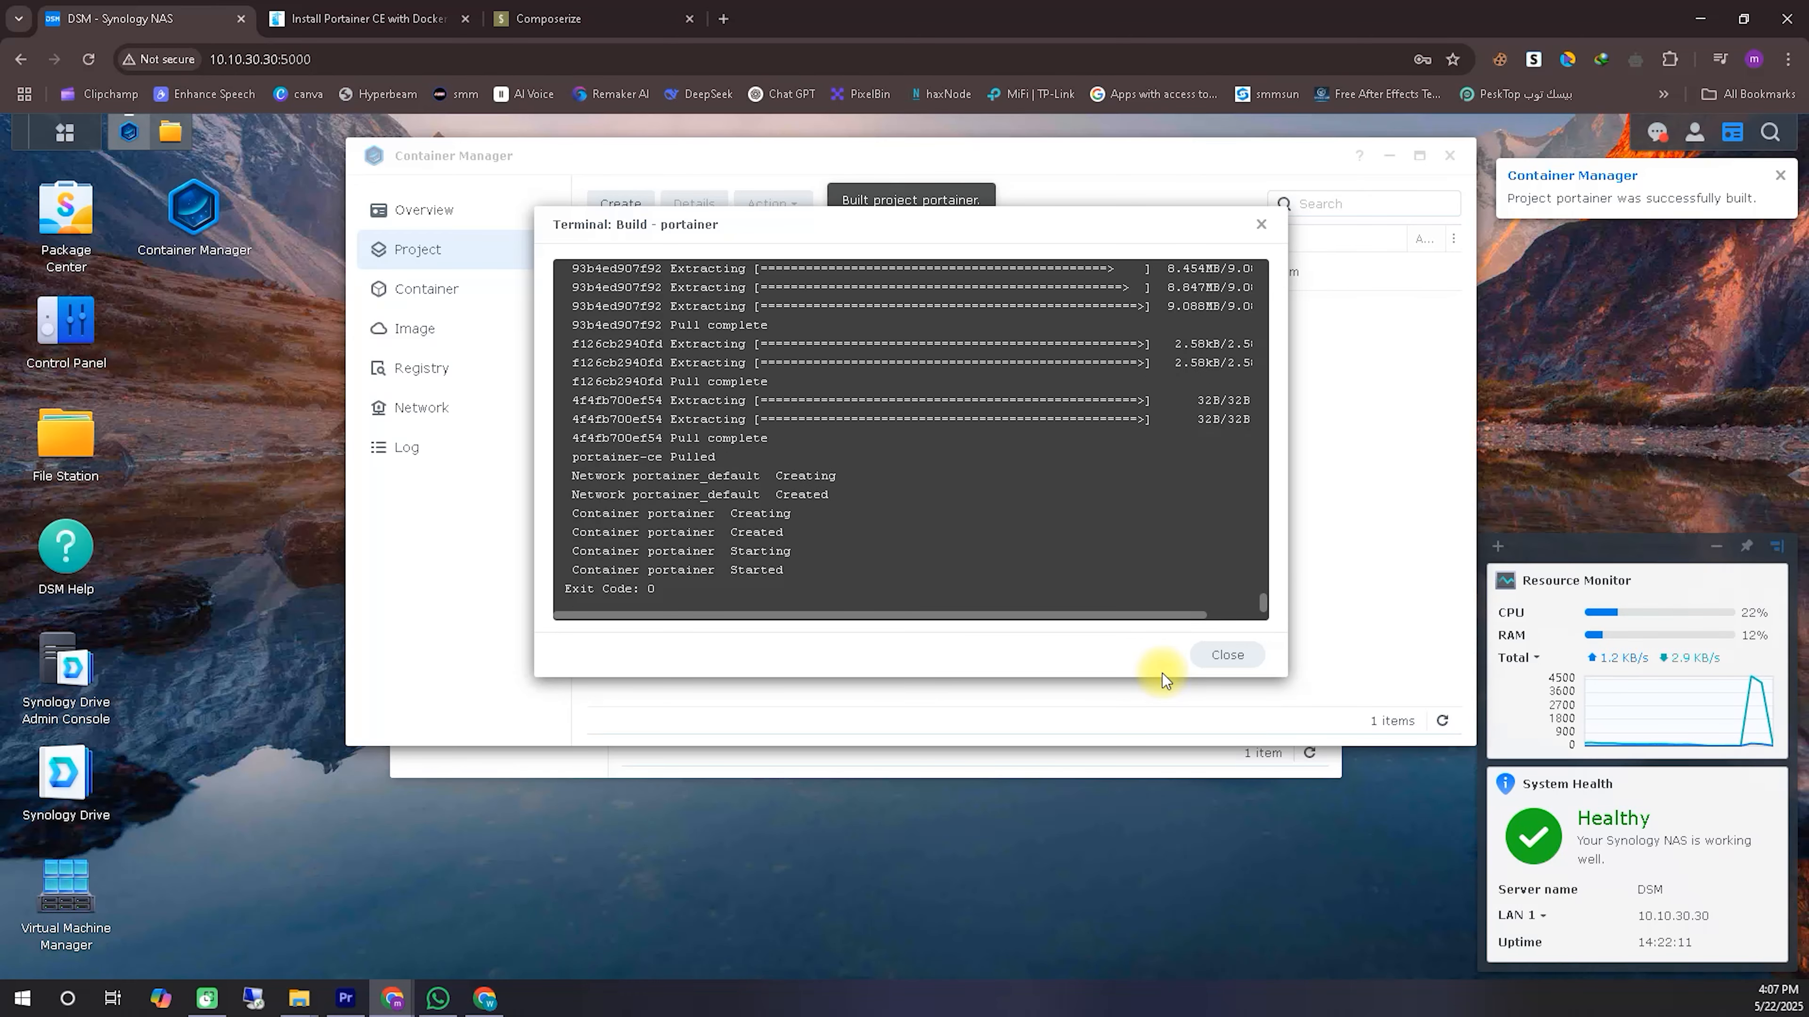
{"action": "left_click", "coordinate": [1228, 655]}
Step: Open the portainer project's container and examine its port, volume and network details
{"action": "left_click", "coordinate": [732, 286]}
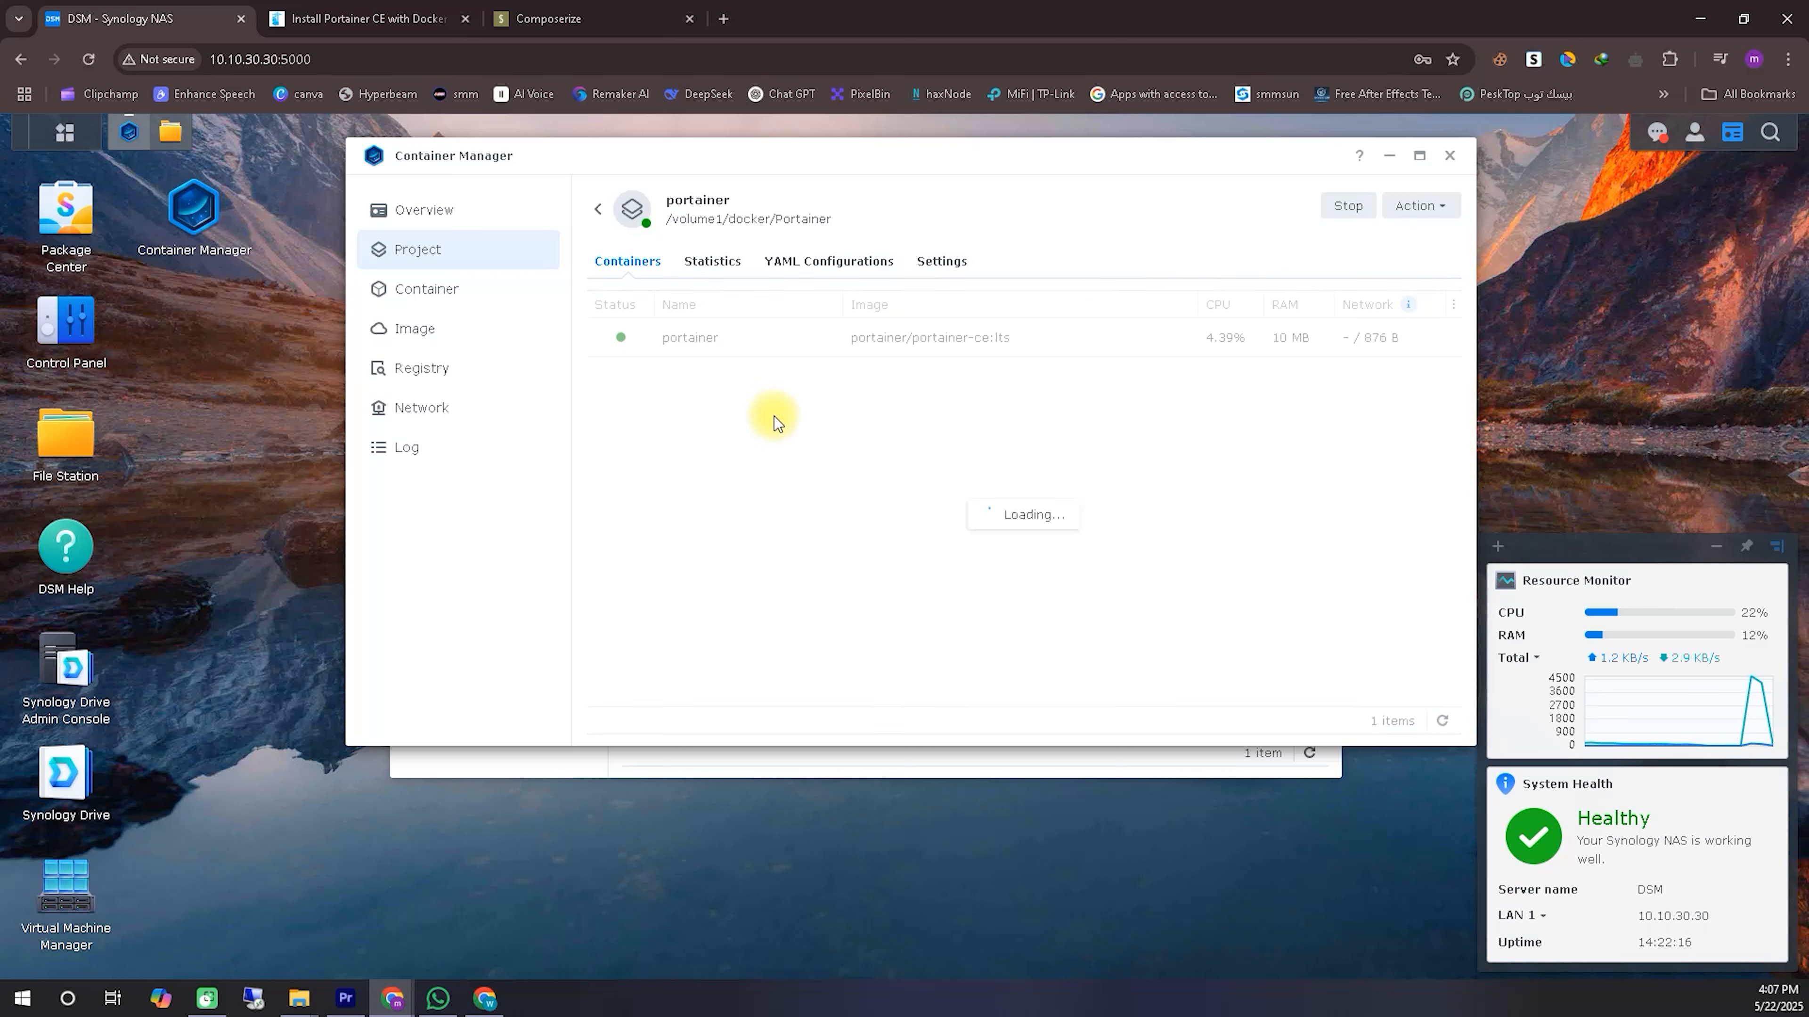
{"action": "left_click", "coordinate": [689, 340]}
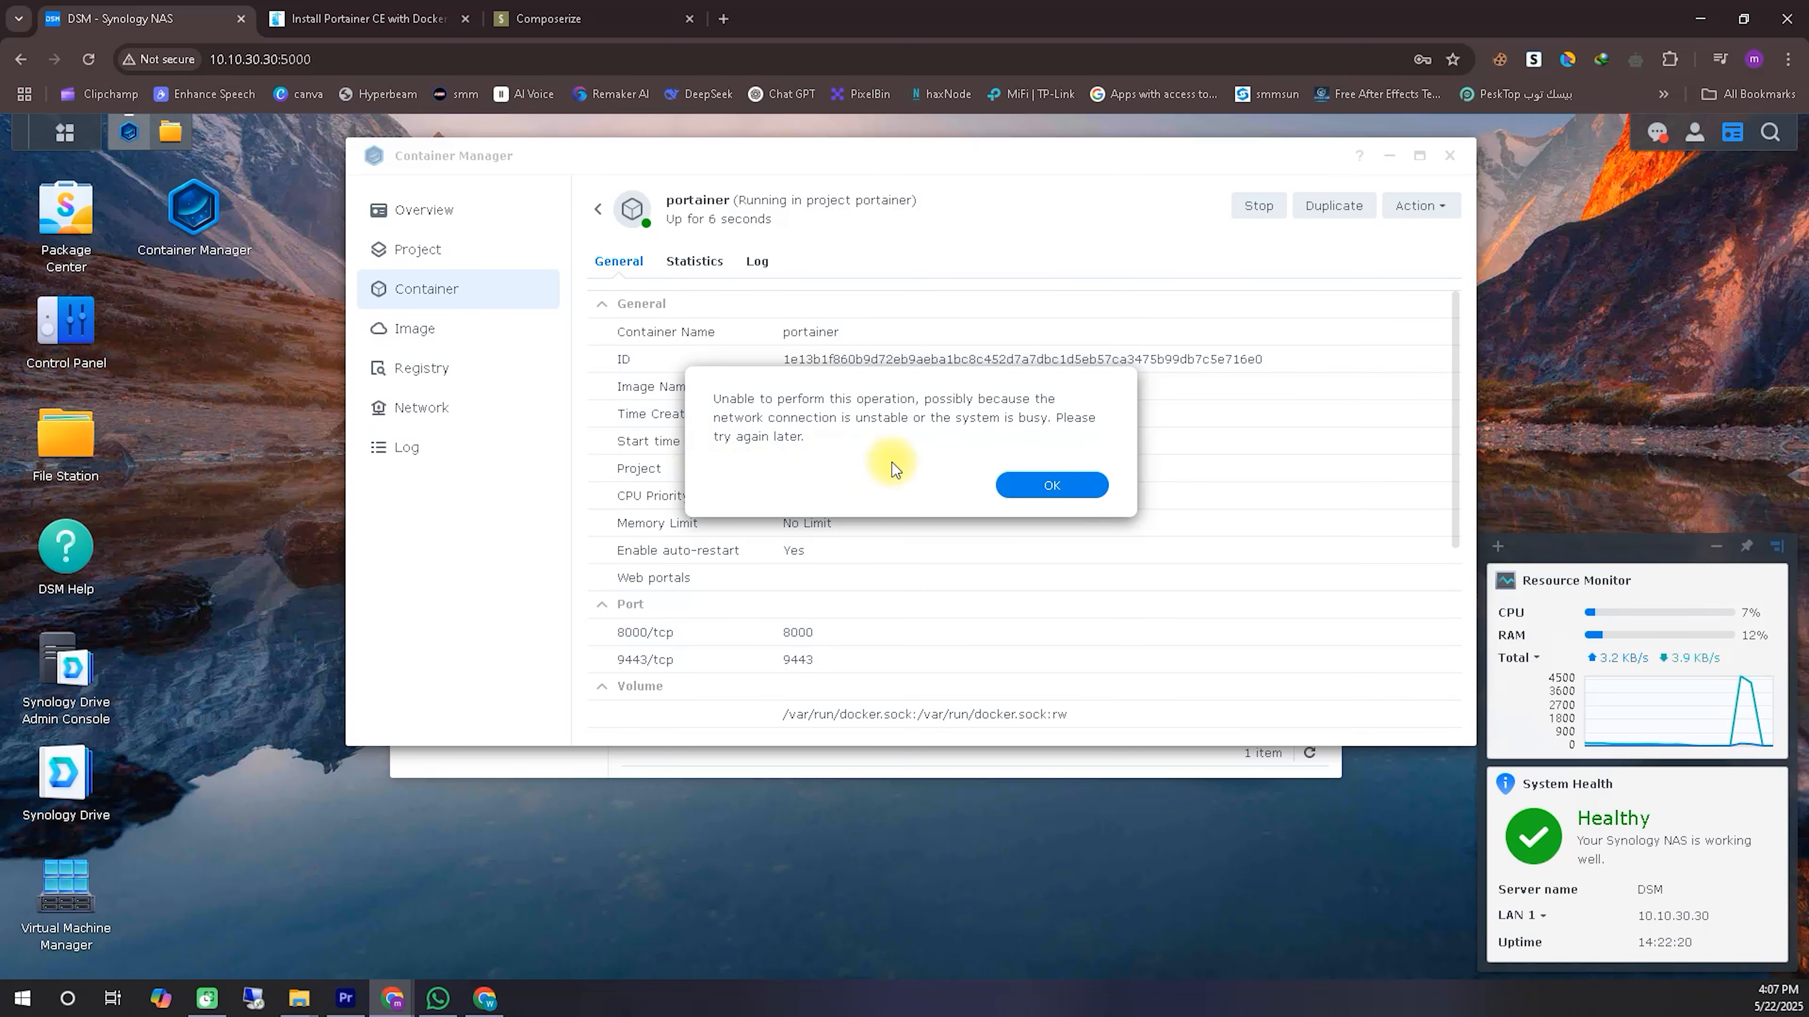
{"action": "left_click", "coordinate": [1057, 485]}
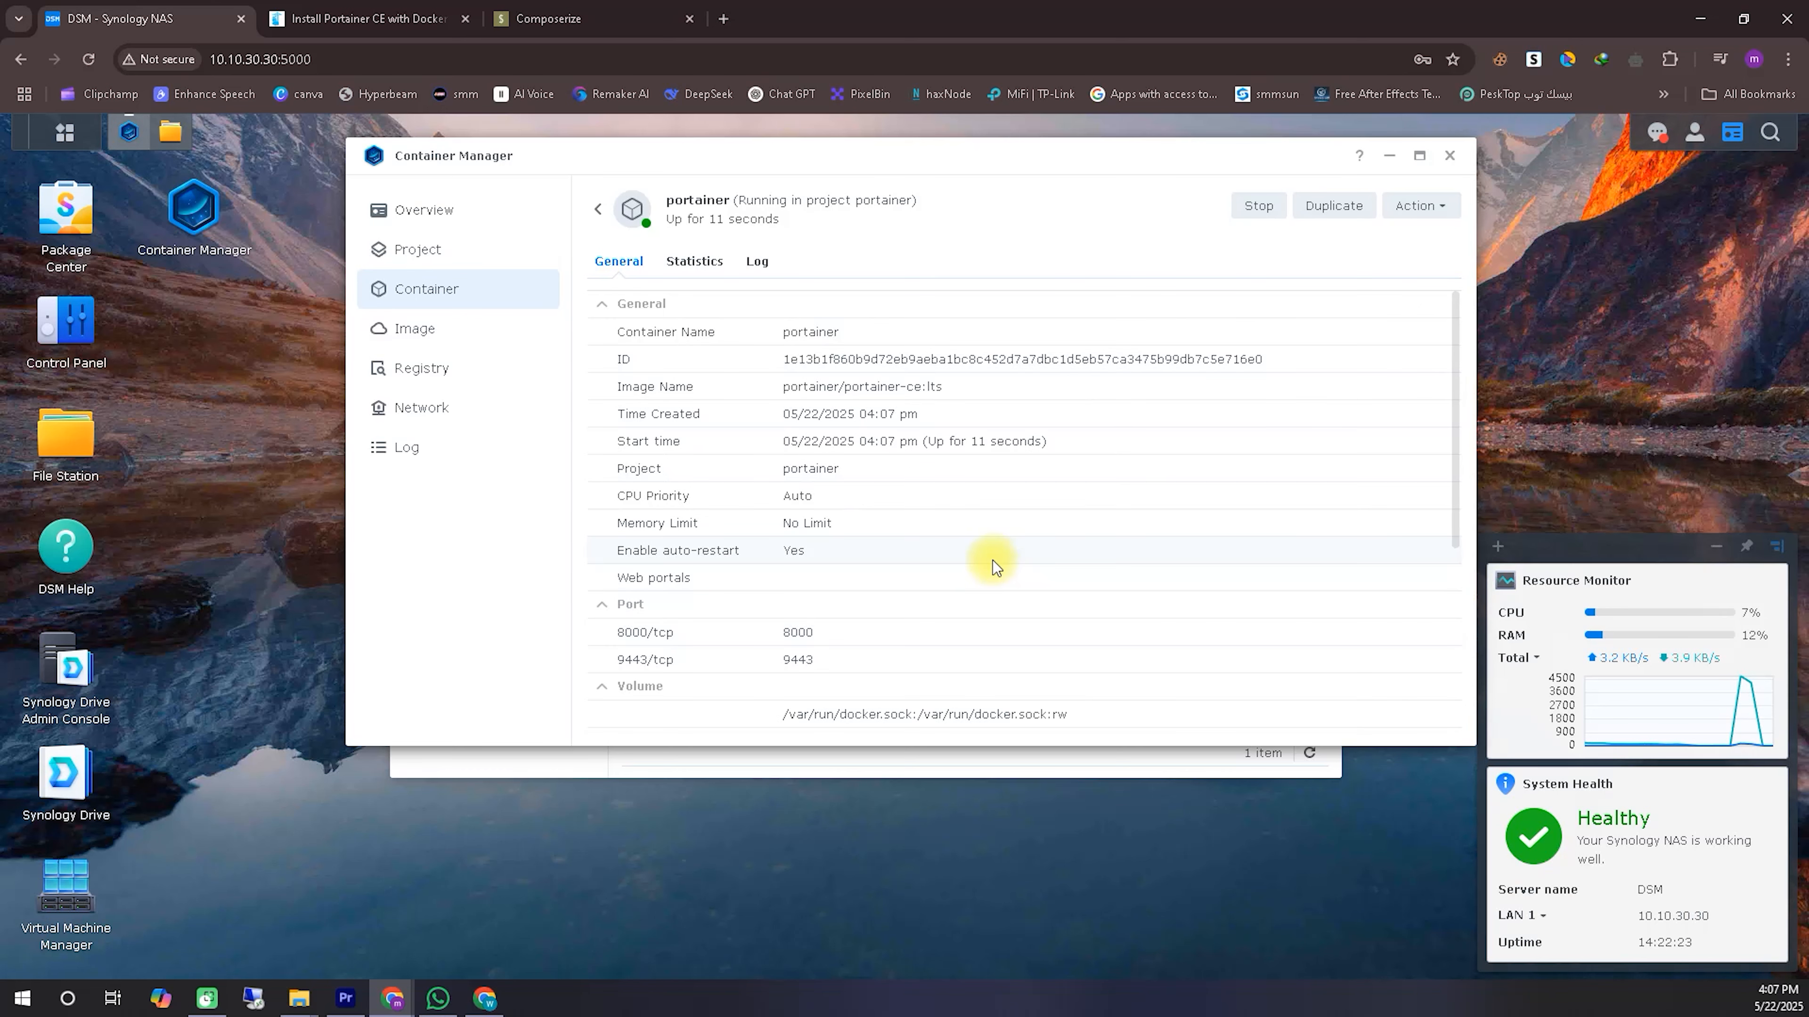
{"action": "scroll", "coordinate": [993, 552], "scroll_direction": "down", "scroll_amount": 4}
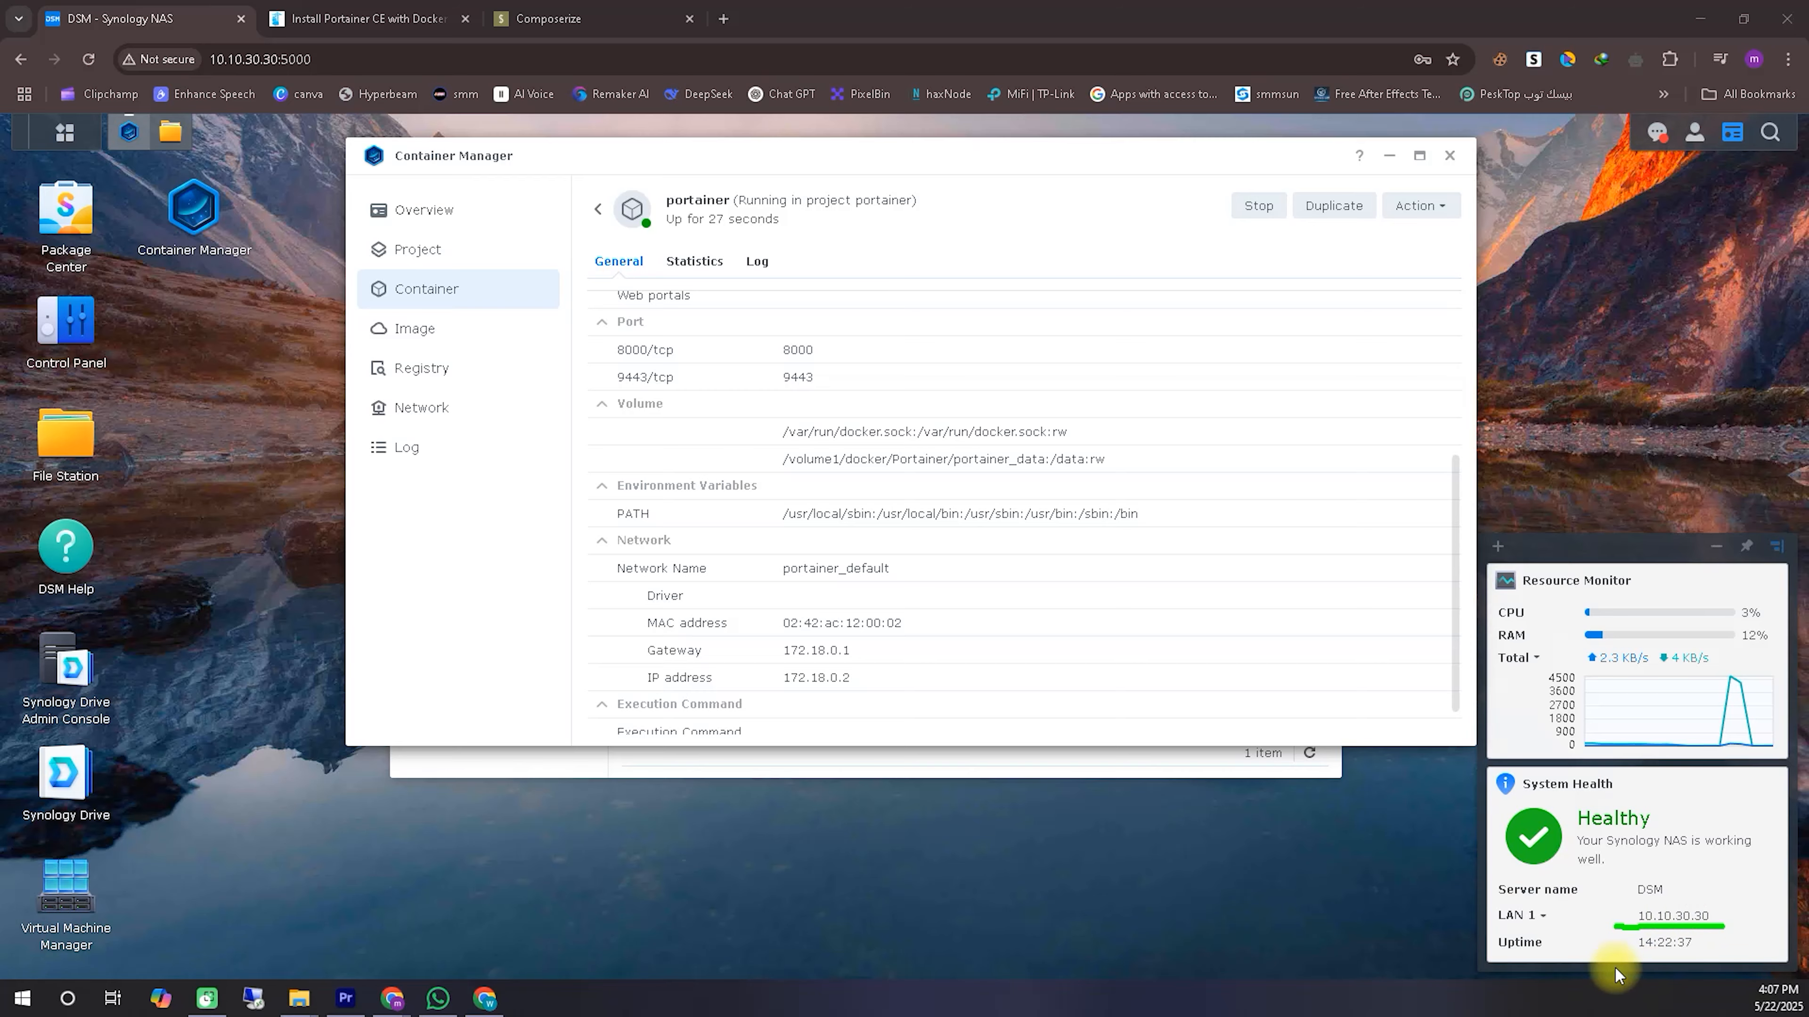
{"action": "mouse_move", "coordinate": [819, 381]}
{"action": "left_mouse_down"}
{"action": "mouse_move", "coordinate": [1632, 910]}
{"action": "mouse_move", "coordinate": [1520, 887]}
{"action": "left_mouse_up"}
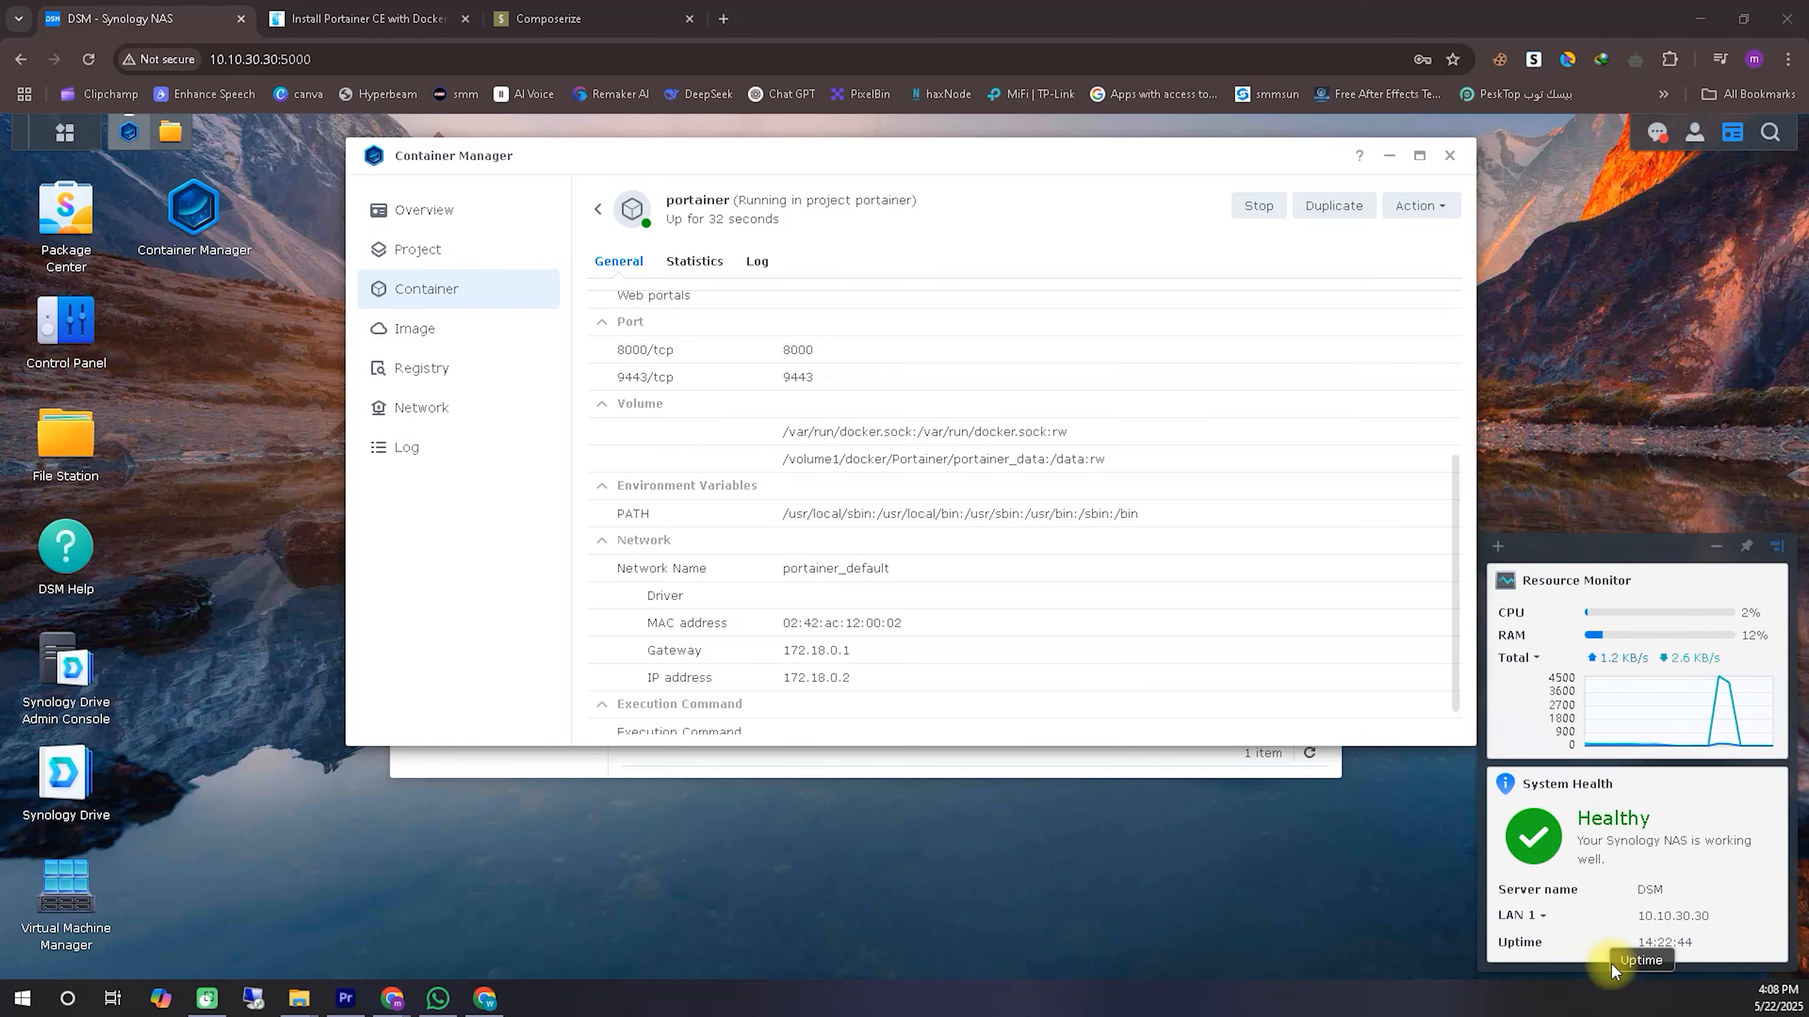
Step: Open the Portainer web interface at 10.10.30.30:9443 in a new browser tab
{"action": "left_click", "coordinate": [723, 19]}
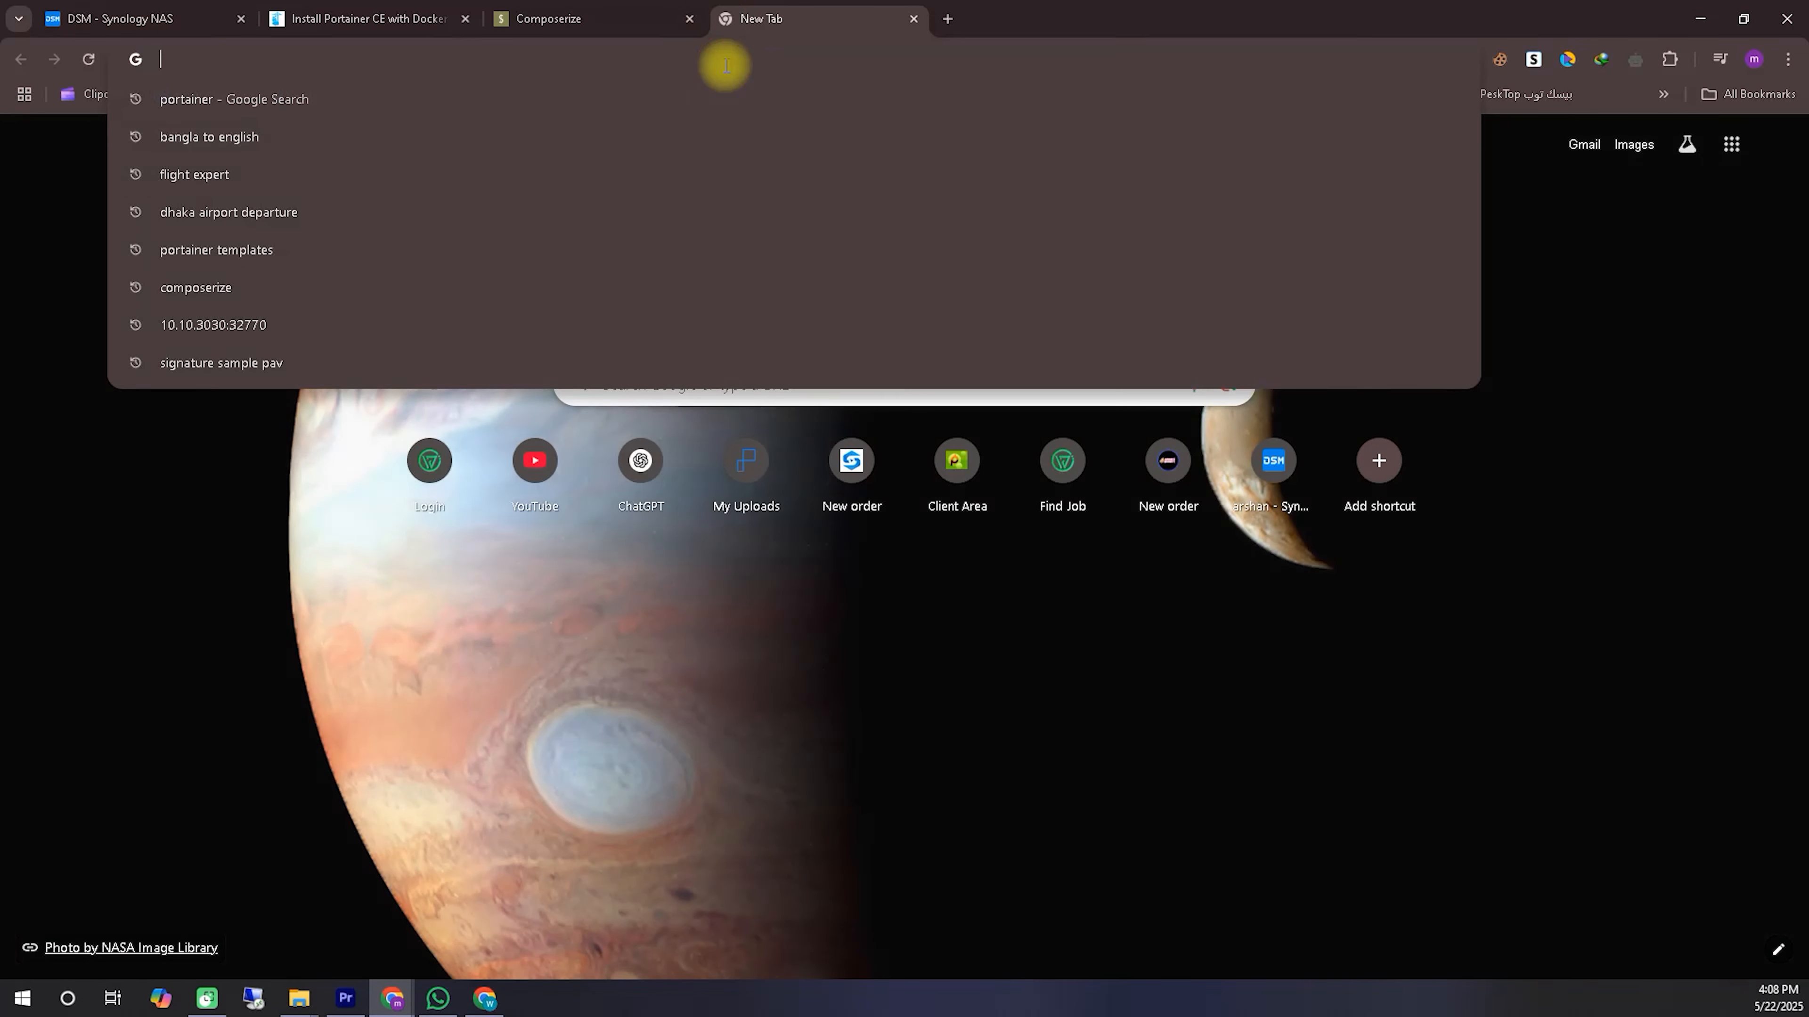
{"action": "type", "text": "10.10.3"}
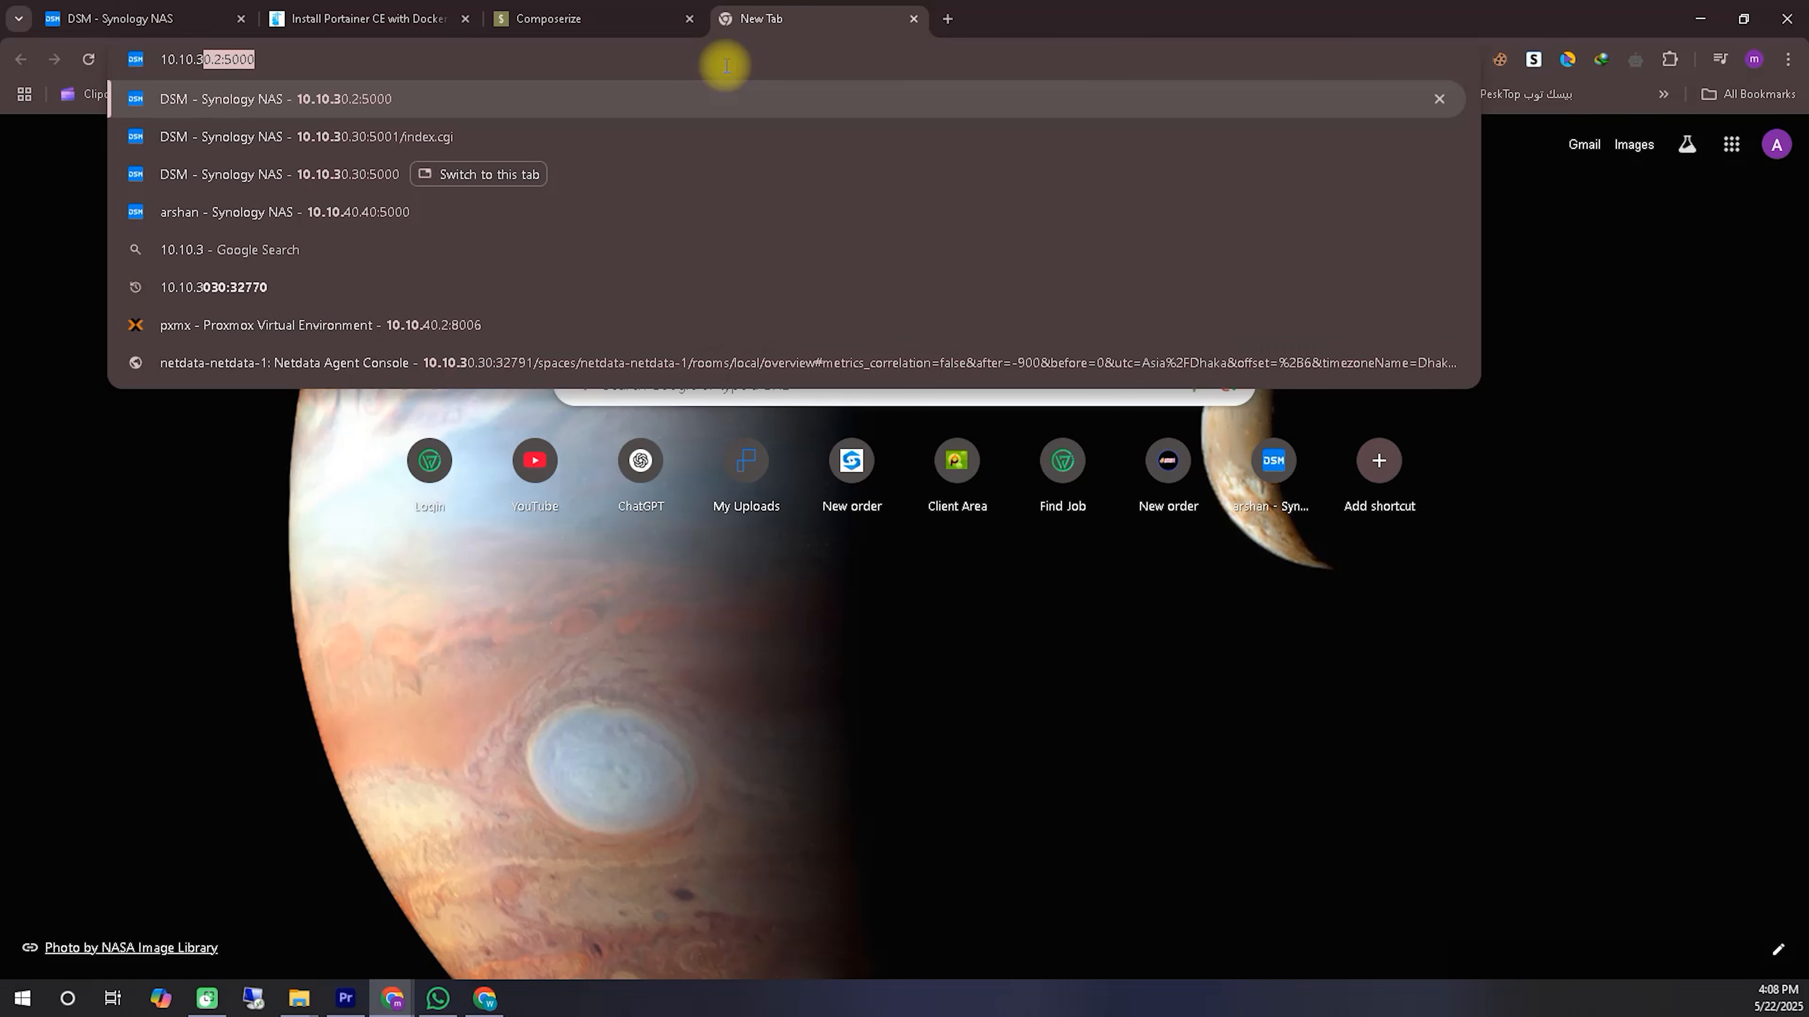
{"action": "type", "text": "0.30:944"}
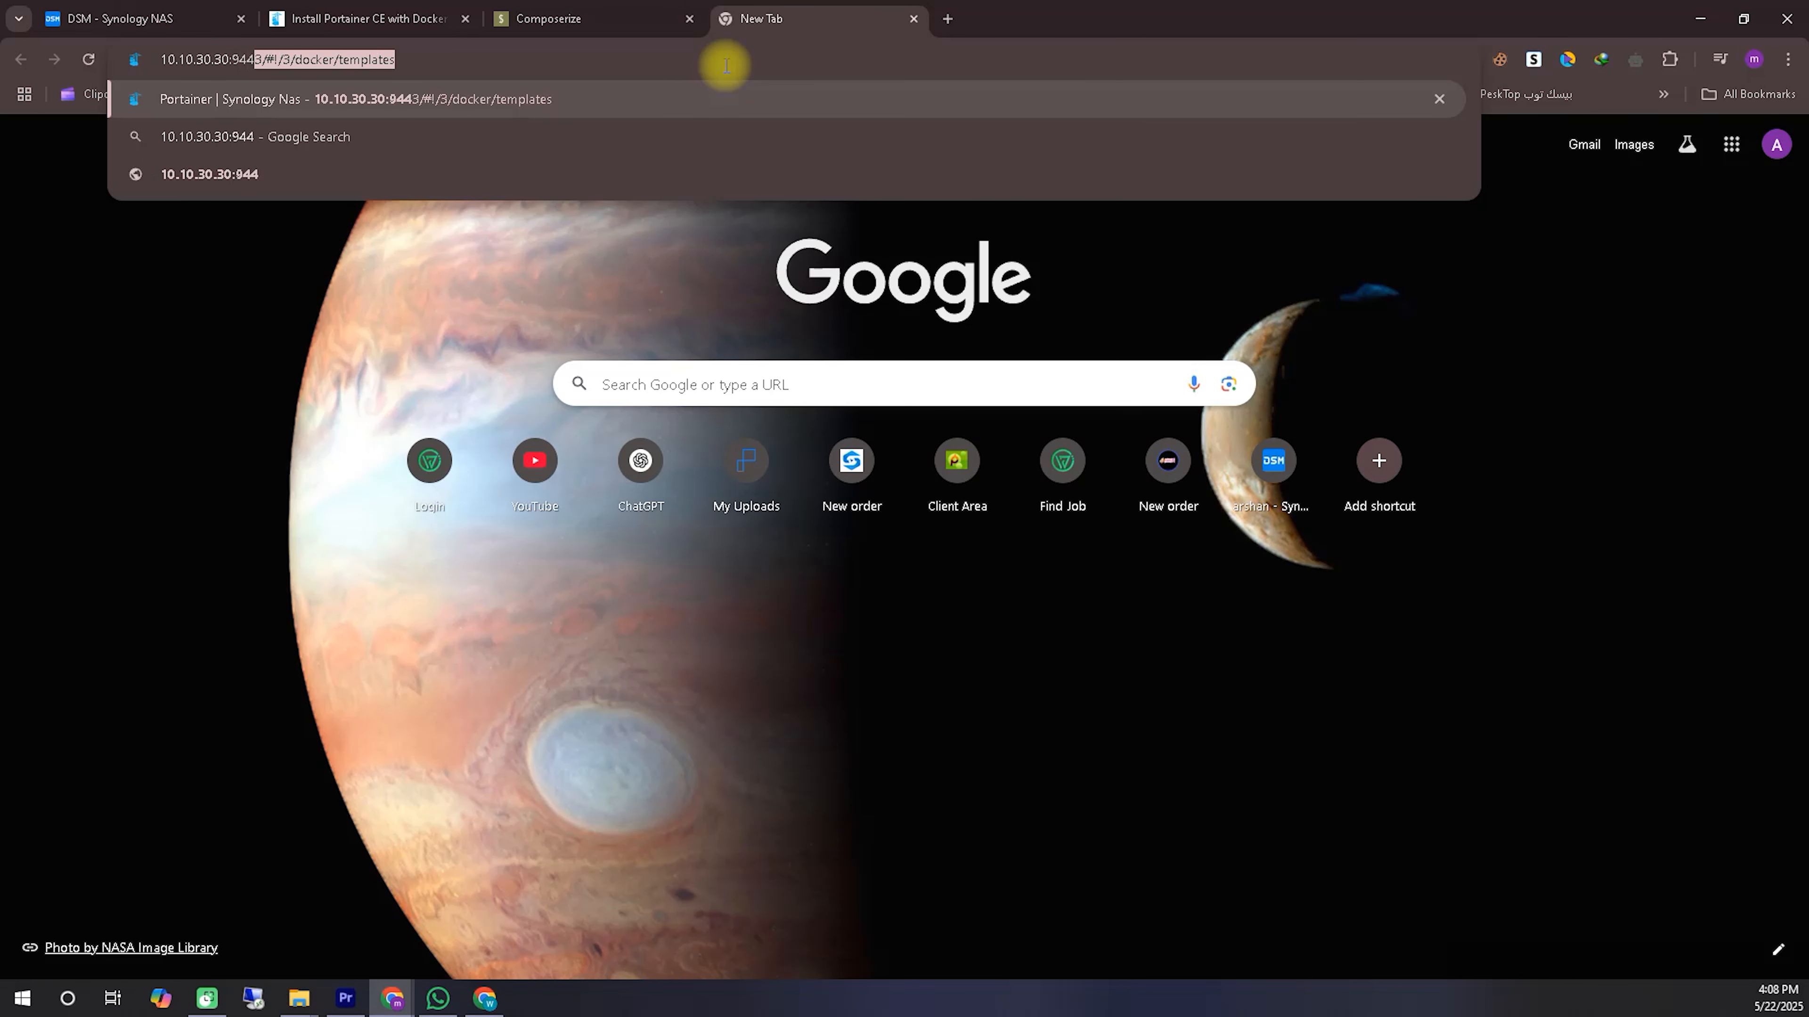
{"action": "key", "text": "Return"}
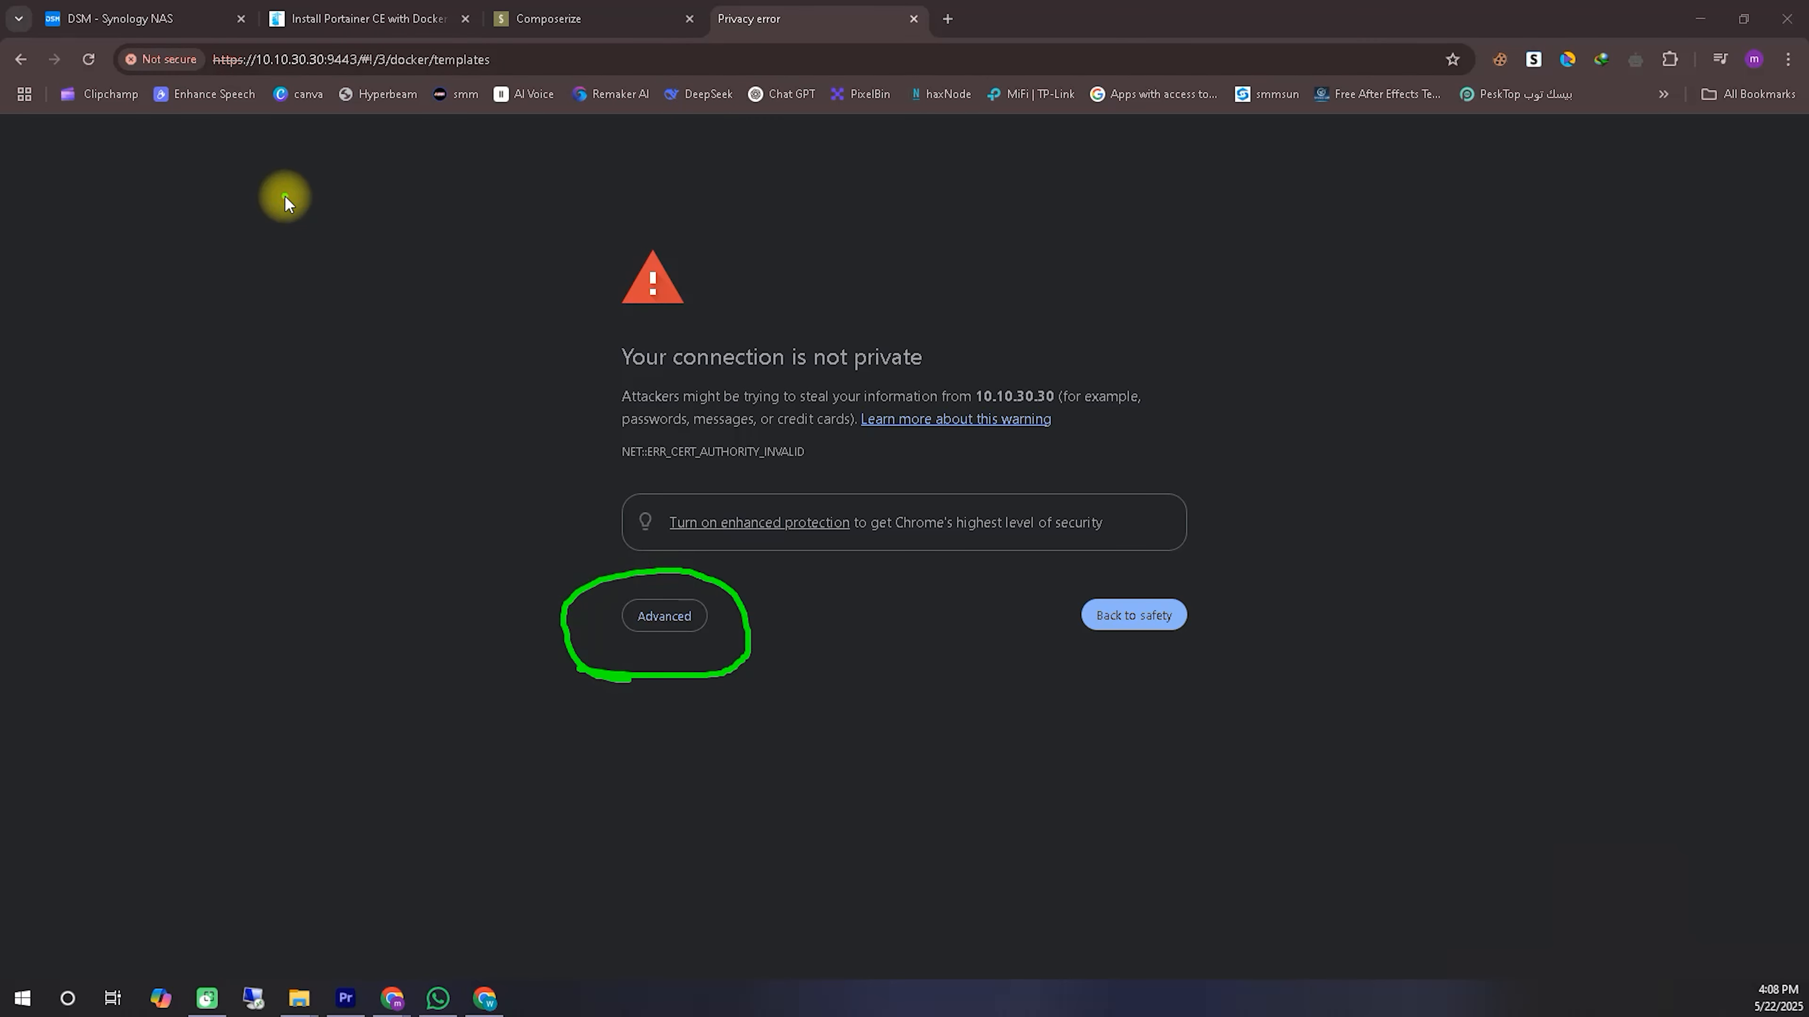
{"action": "left_click_drag", "start_coordinate": [265, 135], "coordinate": [546, 610]}
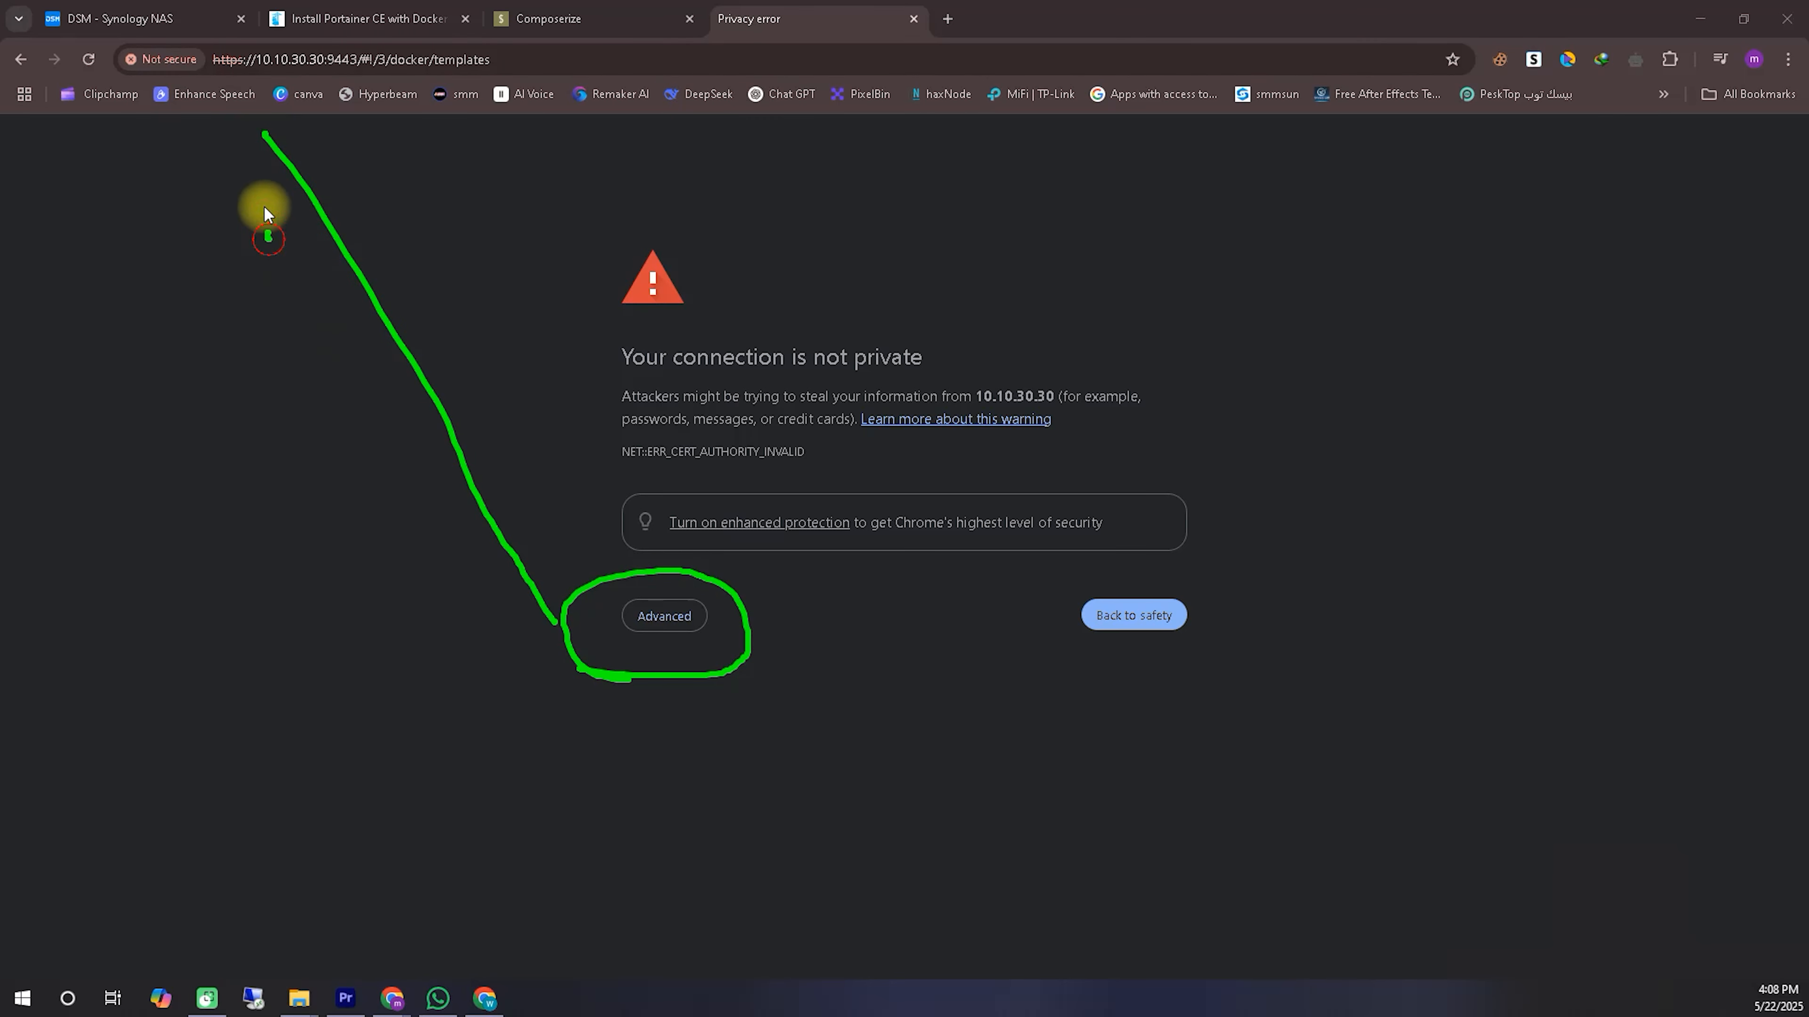
{"action": "left_click_drag", "start_coordinate": [265, 208], "coordinate": [427, 189]}
{"action": "left_click_drag", "start_coordinate": [633, 811], "coordinate": [667, 901]}
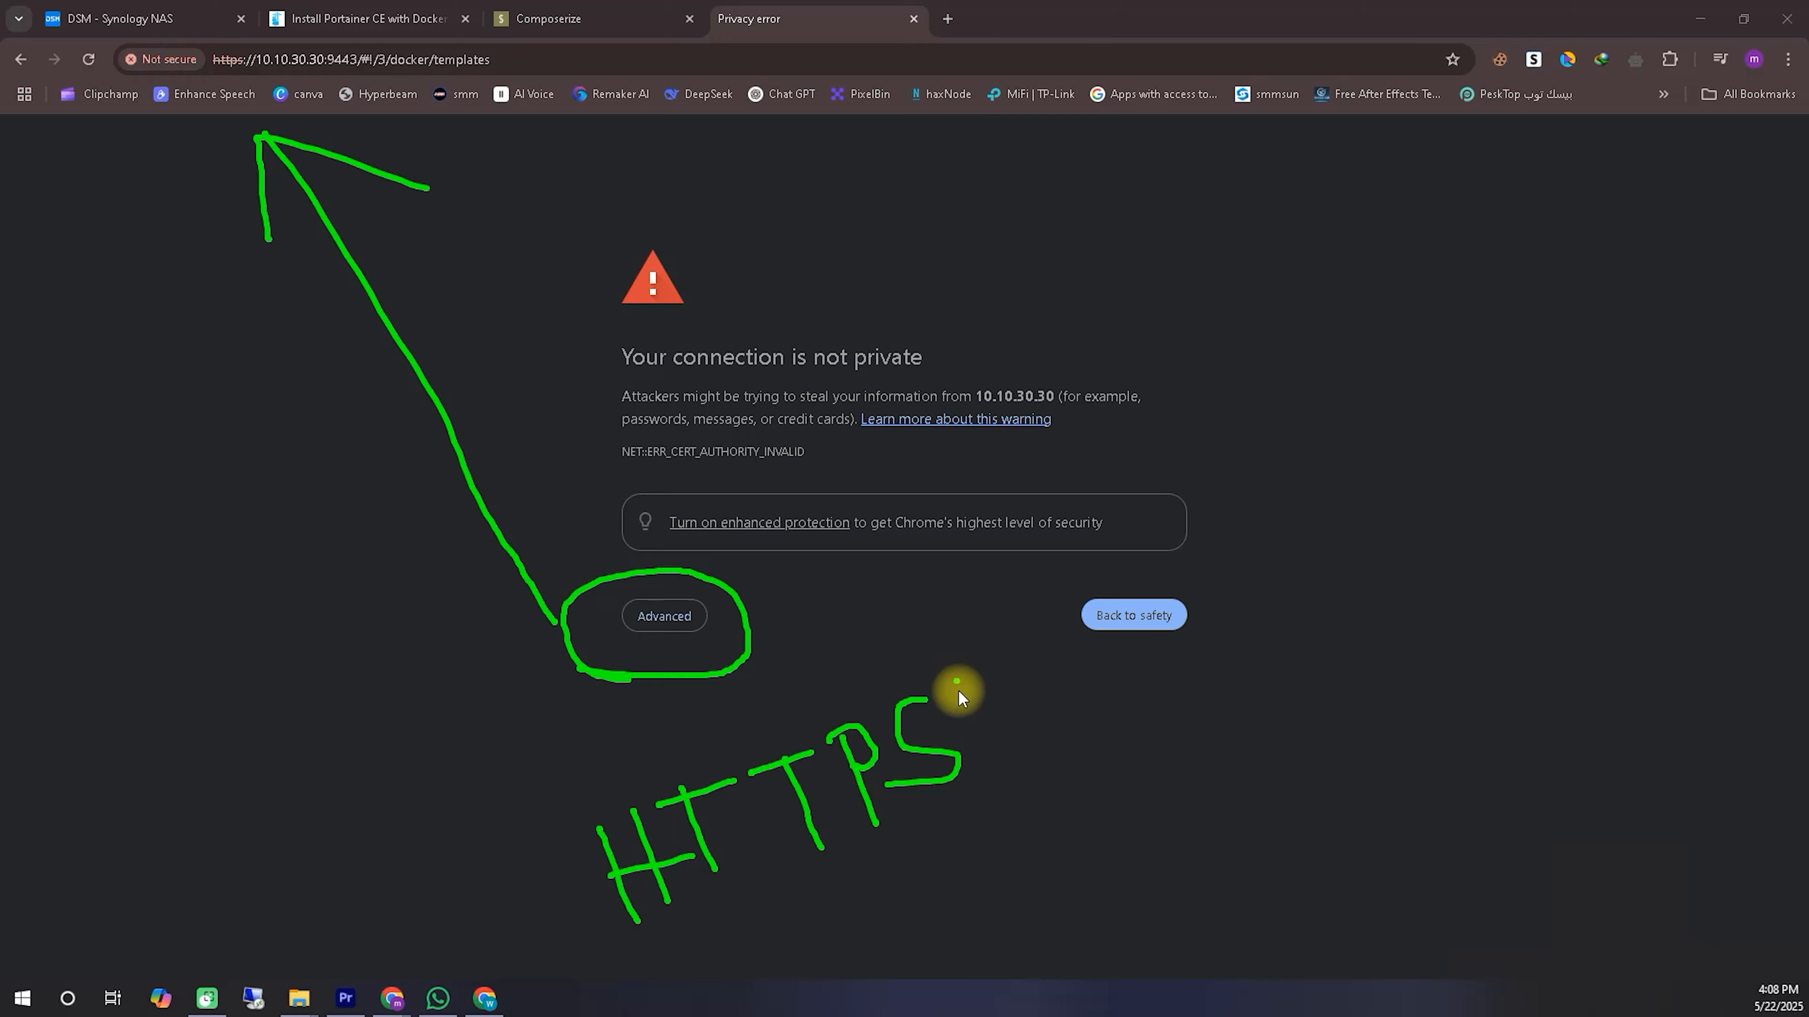
{"action": "left_click", "coordinate": [984, 744]}
{"action": "left_click", "coordinate": [984, 660]}
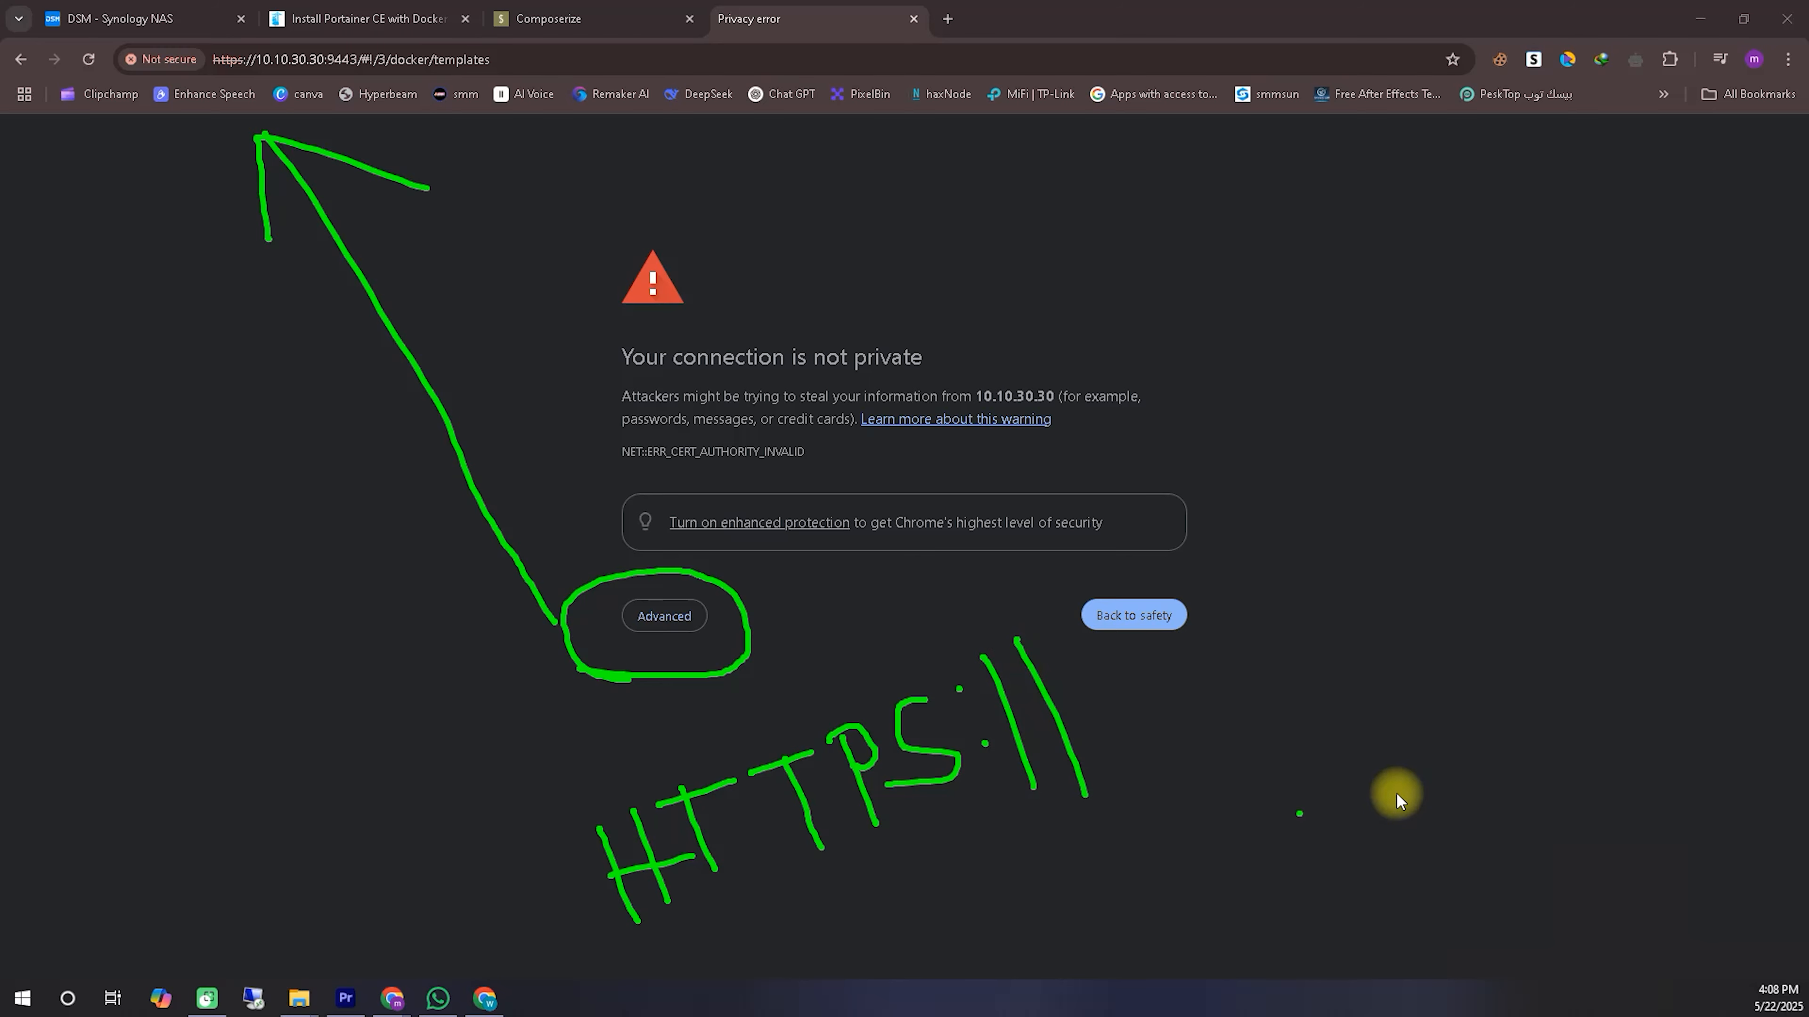
{"action": "key", "text": "Escape"}
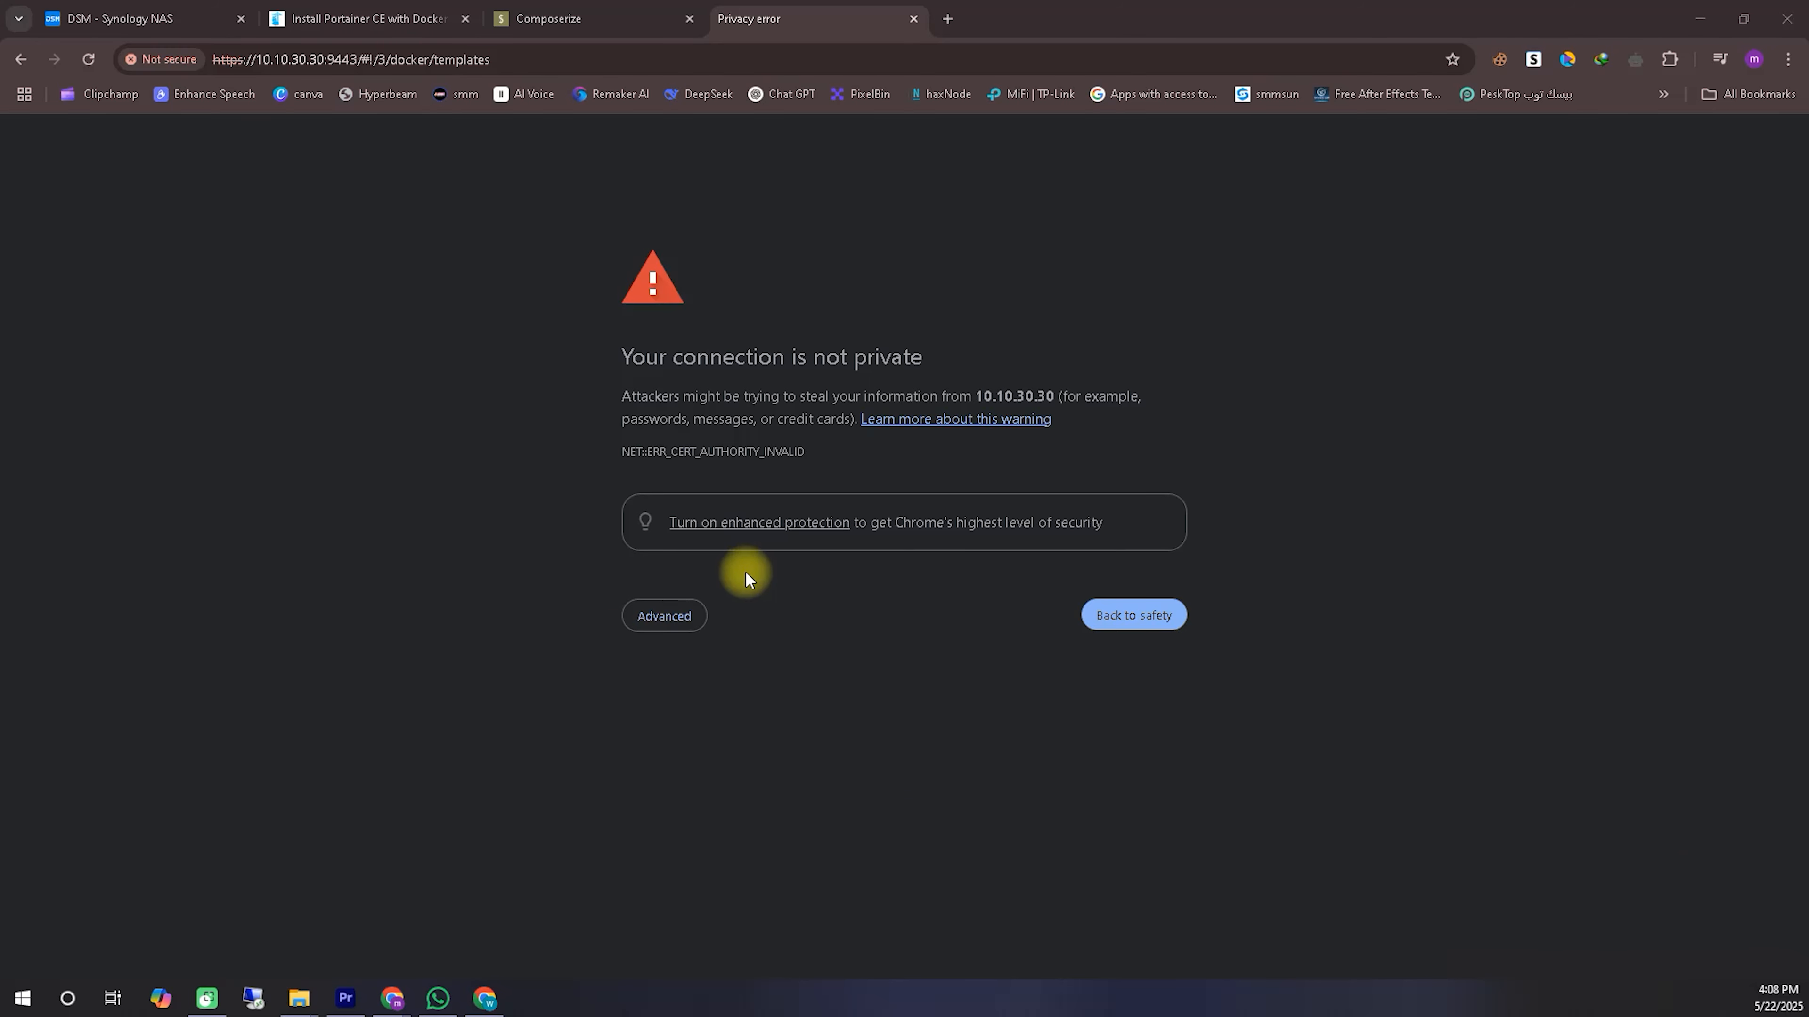
Step: Proceed past the certificate warning and create the initial administrator user admin, entering and confirming the account password
{"action": "left_click", "coordinate": [669, 614]}
{"action": "left_click", "coordinate": [776, 760]}
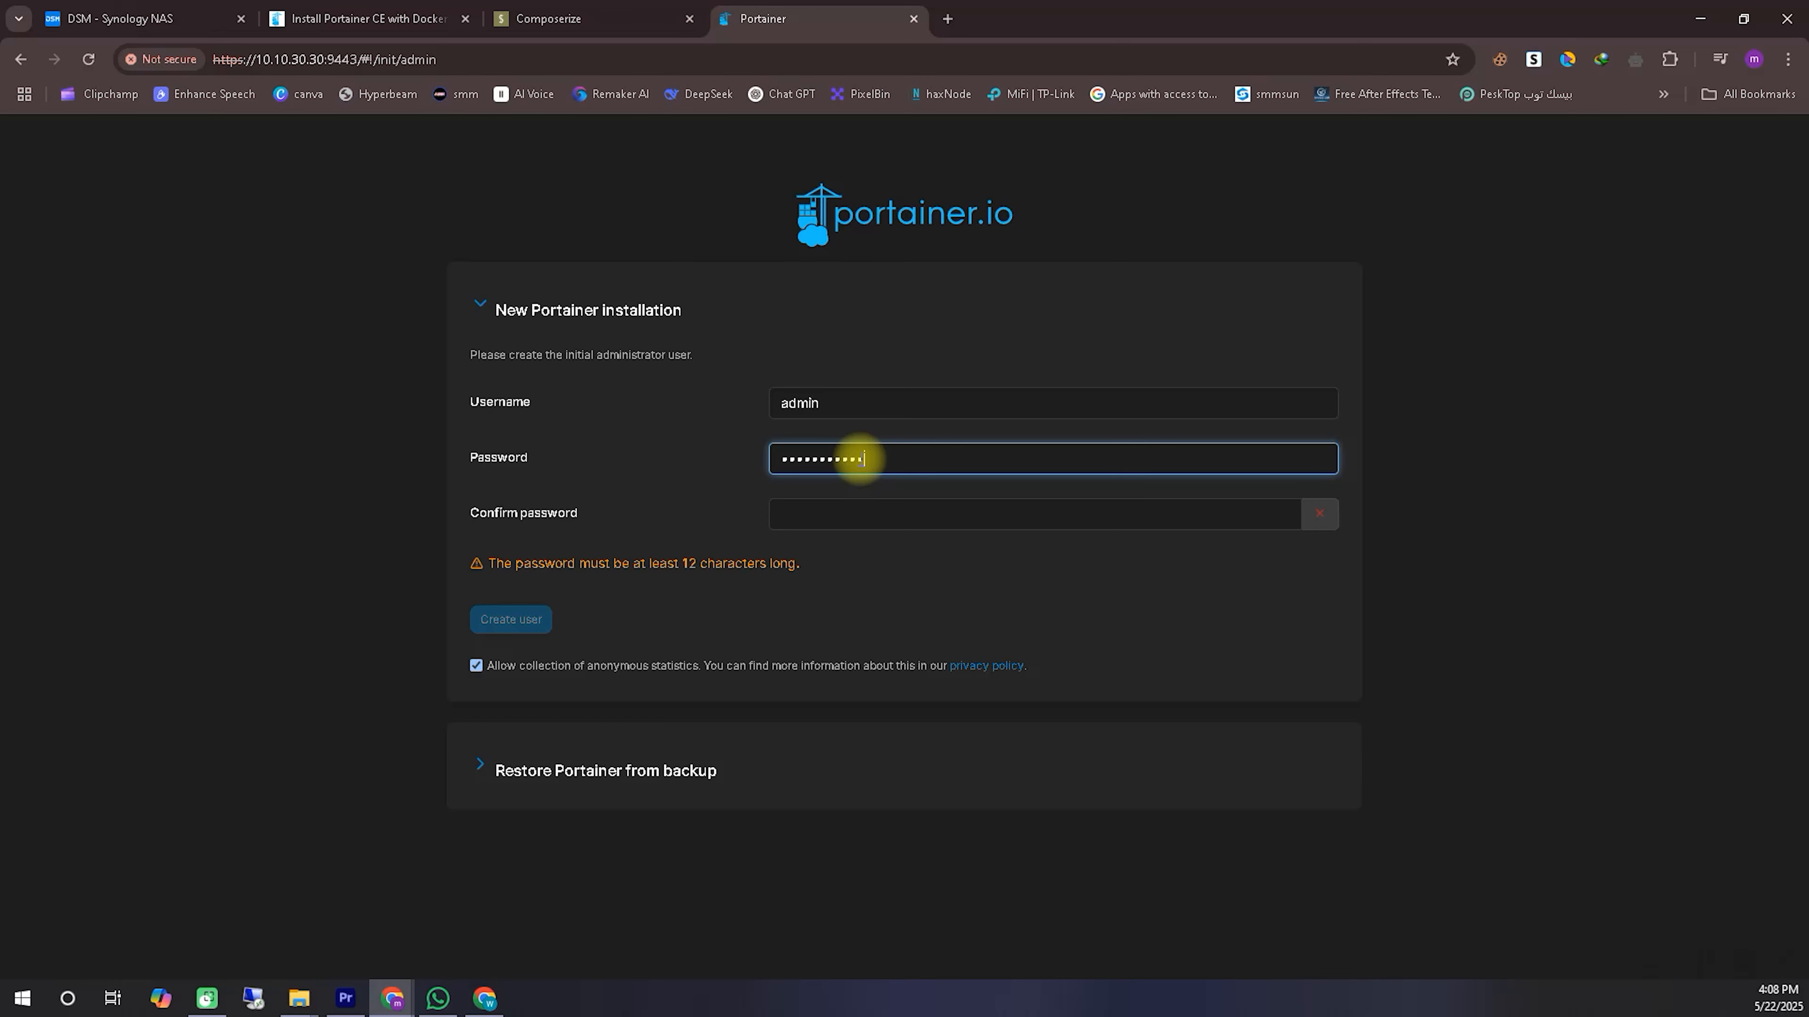
{"action": "key", "text": "Tab"}
{"action": "type", "text": "a"}
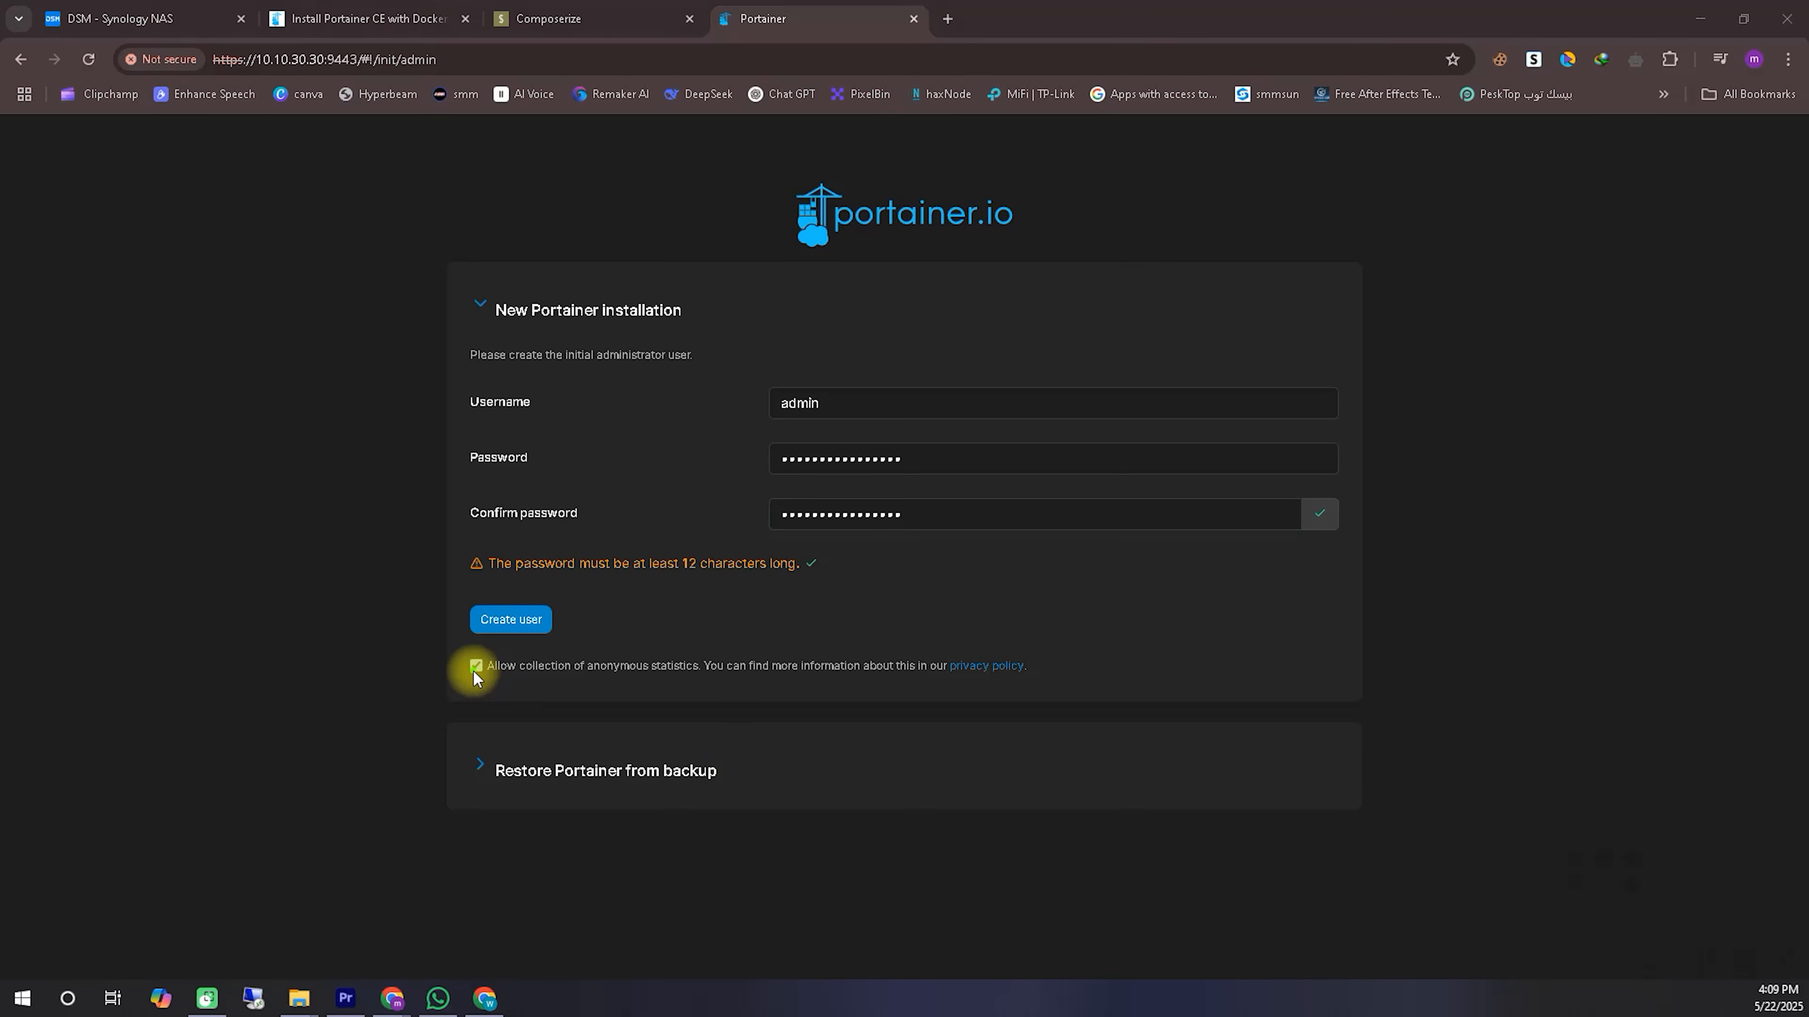
{"action": "left_click", "coordinate": [527, 619]}
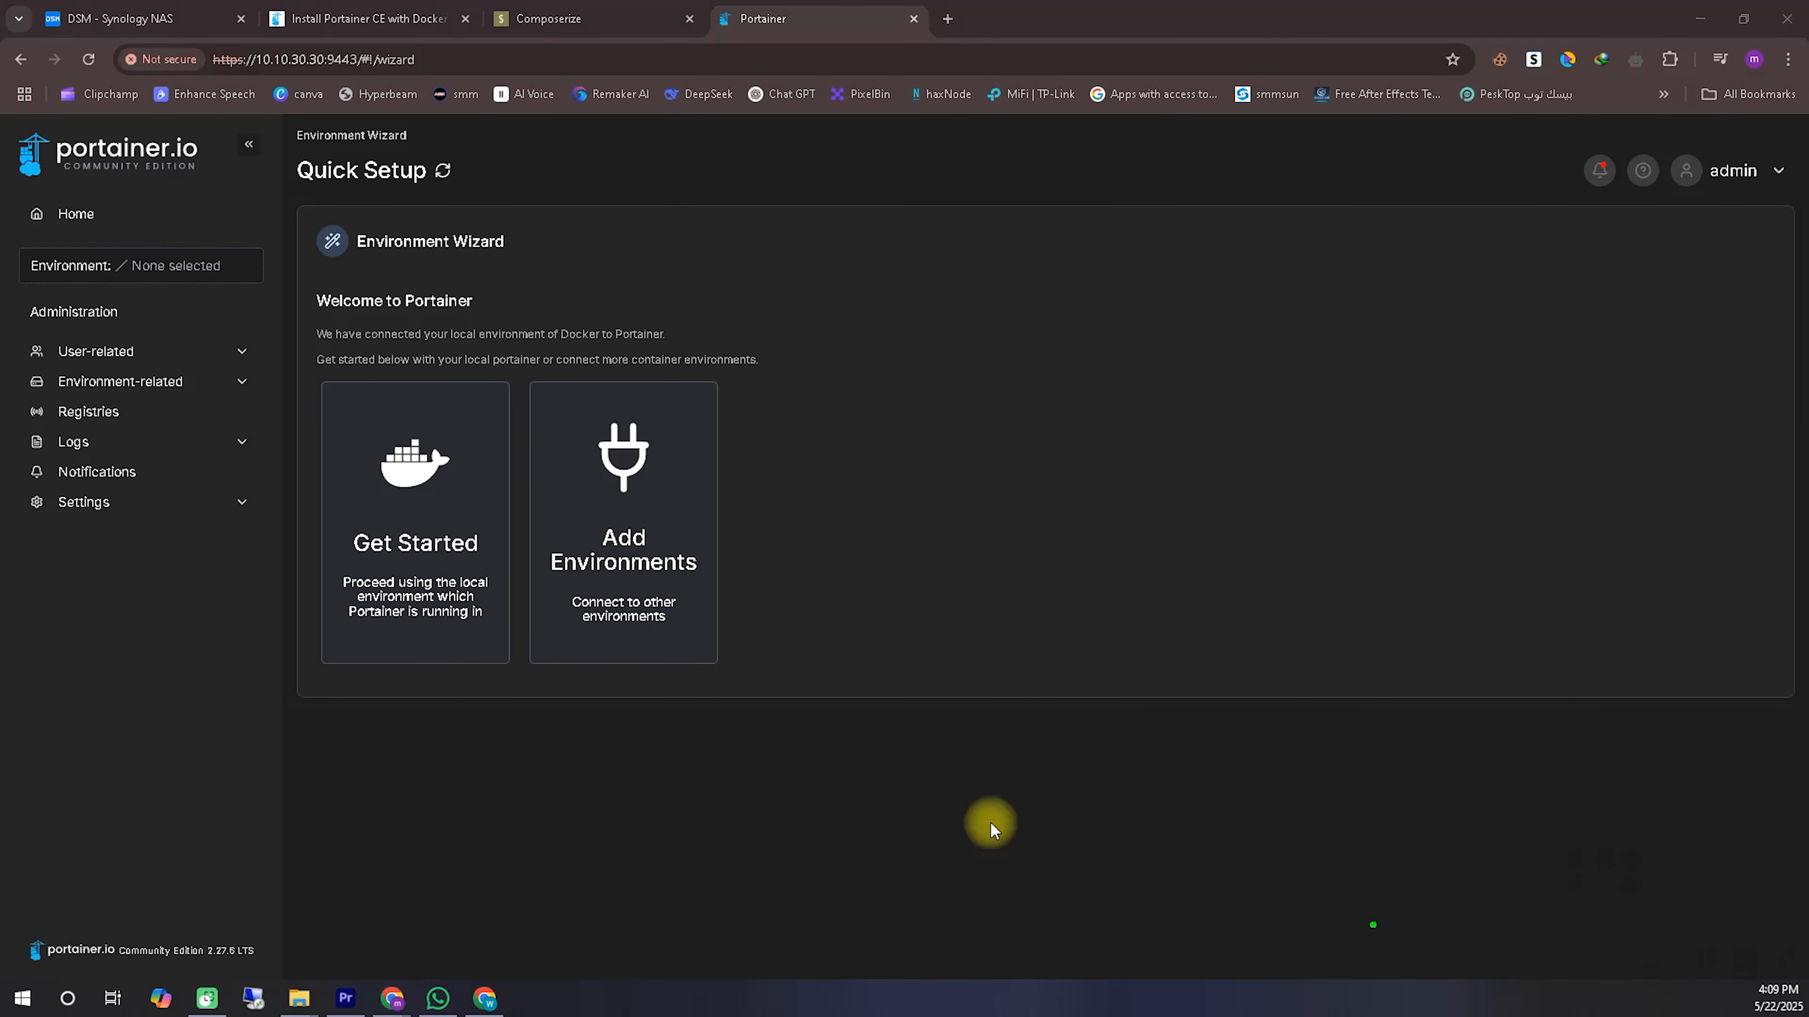
Step: Get started with the local Docker environment in the Environment Wizard and live connect to it
{"action": "left_click_drag", "start_coordinate": [21, 287], "coordinate": [270, 292]}
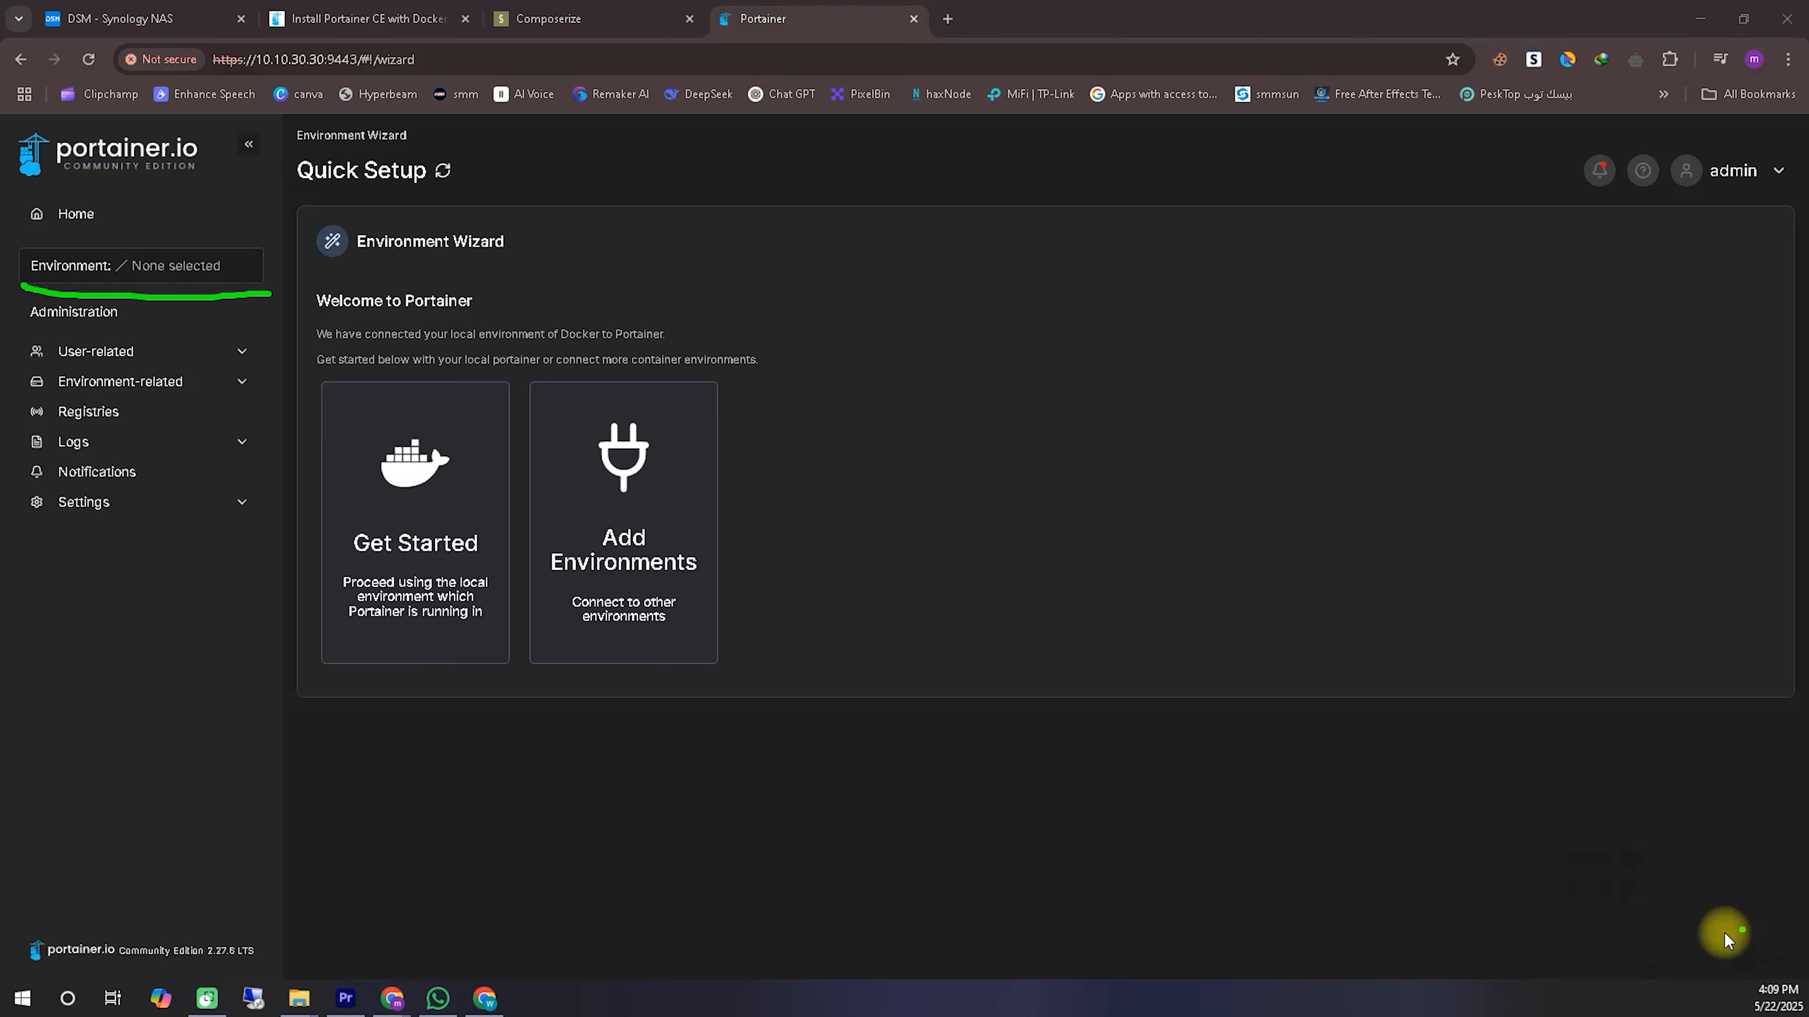
{"action": "left_click_drag", "start_coordinate": [326, 644], "coordinate": [522, 654]}
{"action": "left_click", "coordinate": [1623, 954]}
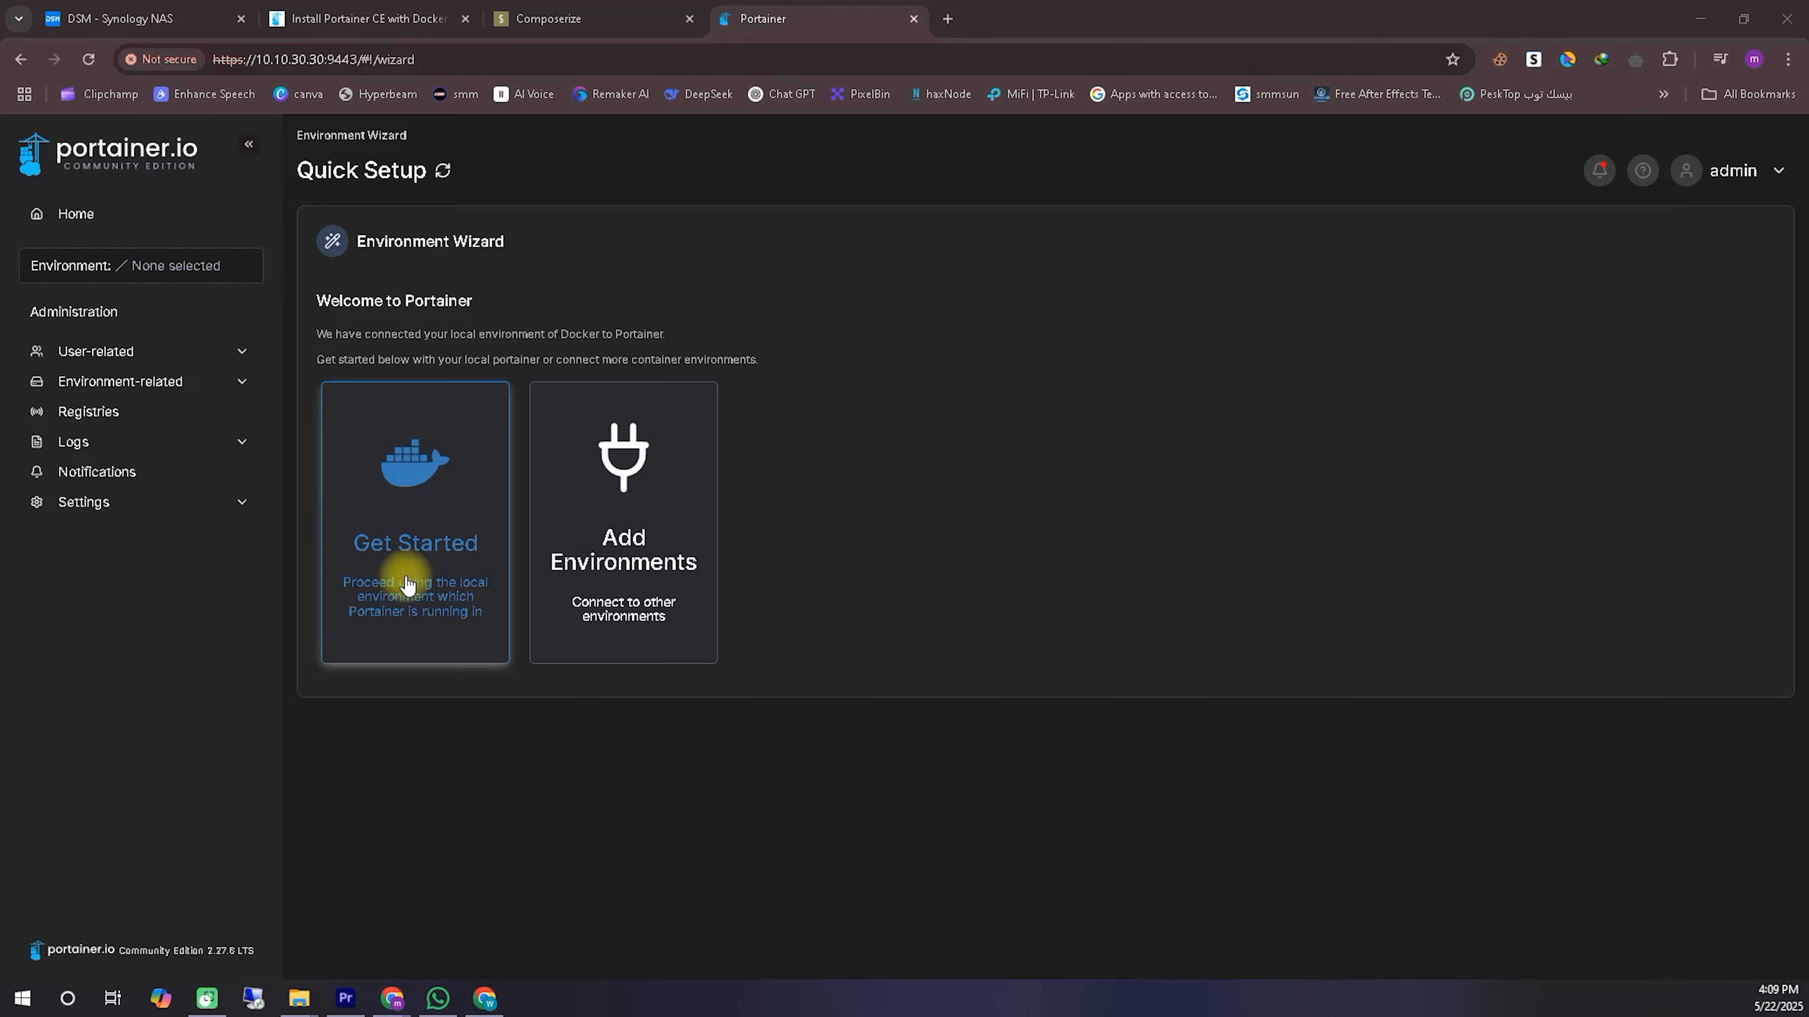
{"action": "left_click", "coordinate": [404, 577]}
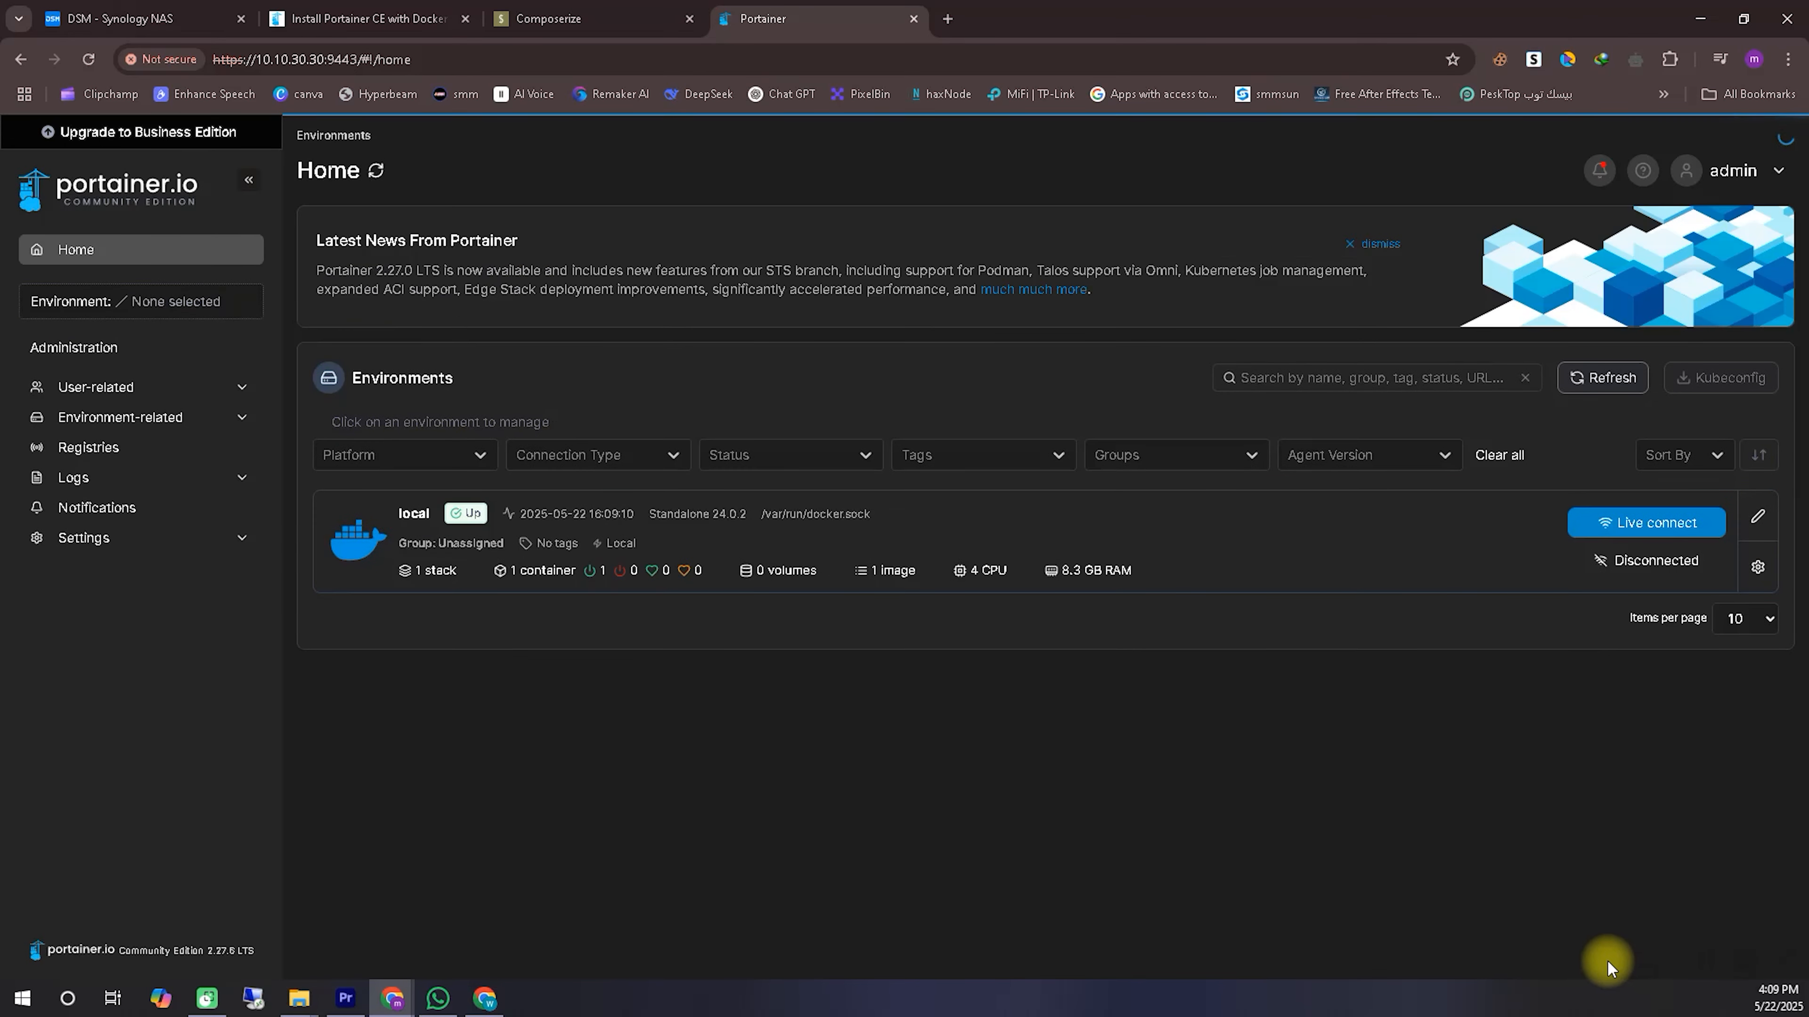
{"action": "left_click_drag", "start_coordinate": [1531, 550], "coordinate": [1773, 546]}
{"action": "left_click", "coordinate": [1617, 944]}
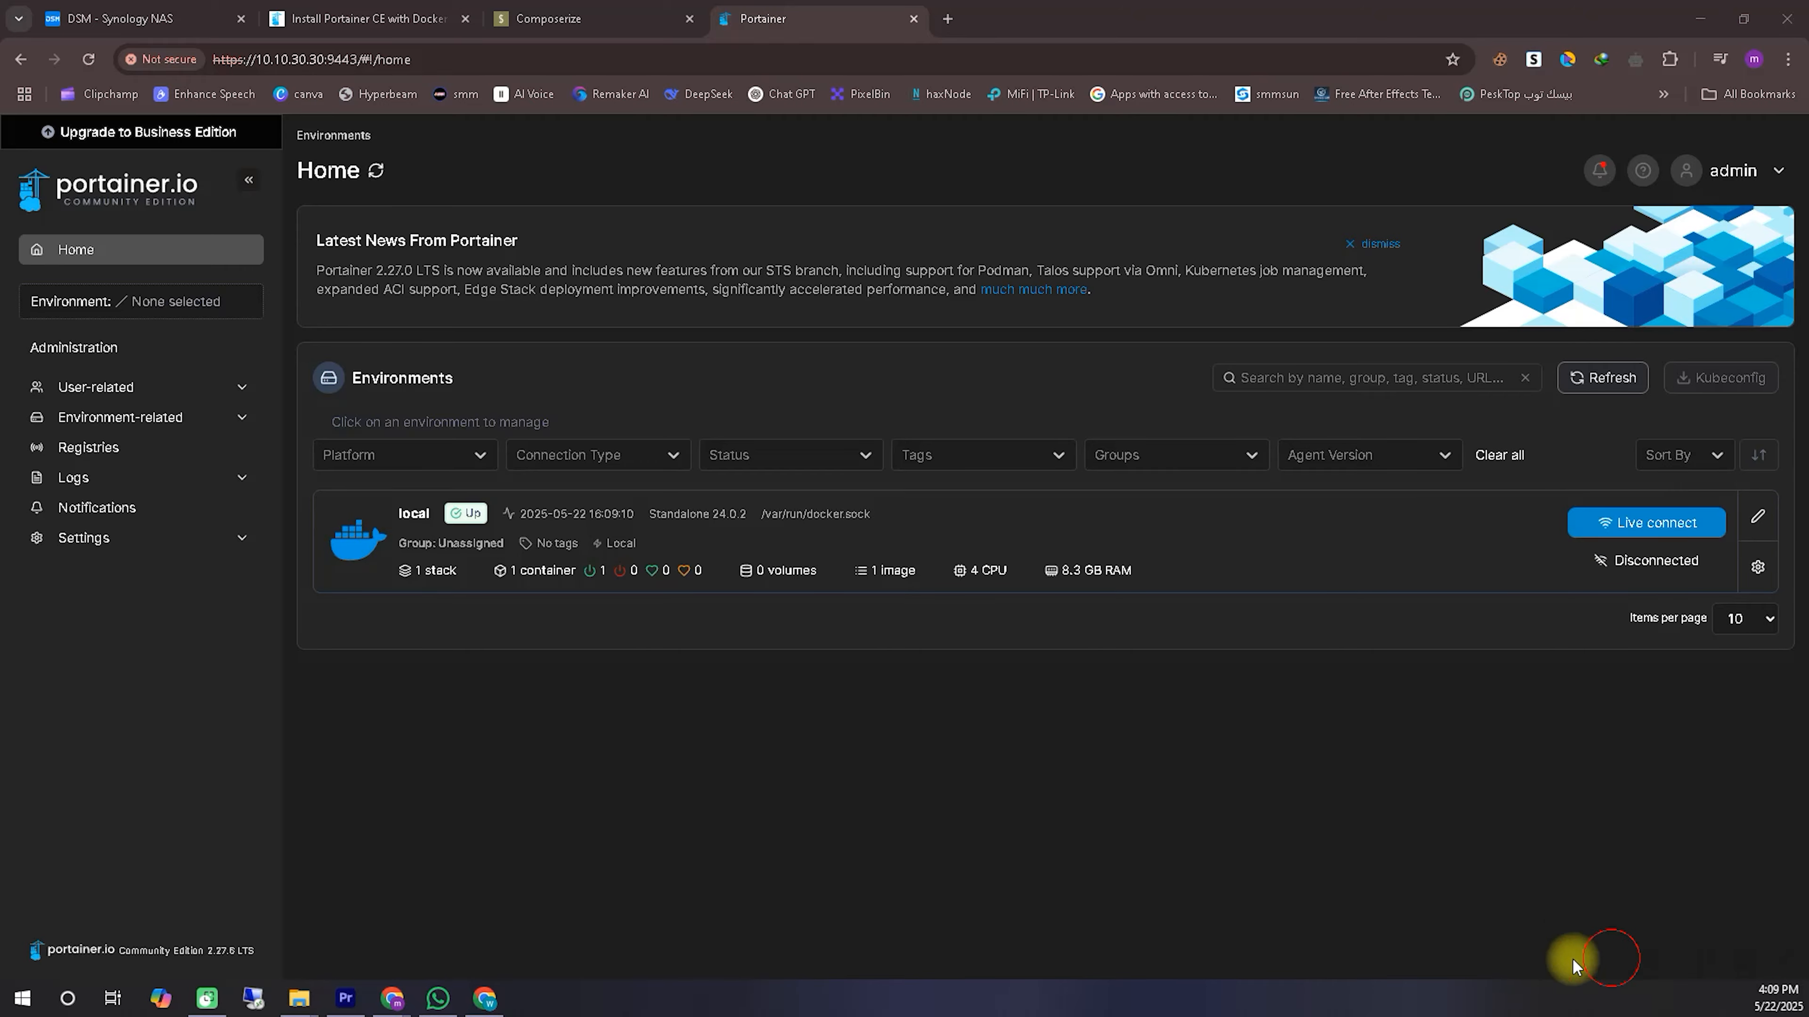
{"action": "left_click", "coordinate": [1646, 524]}
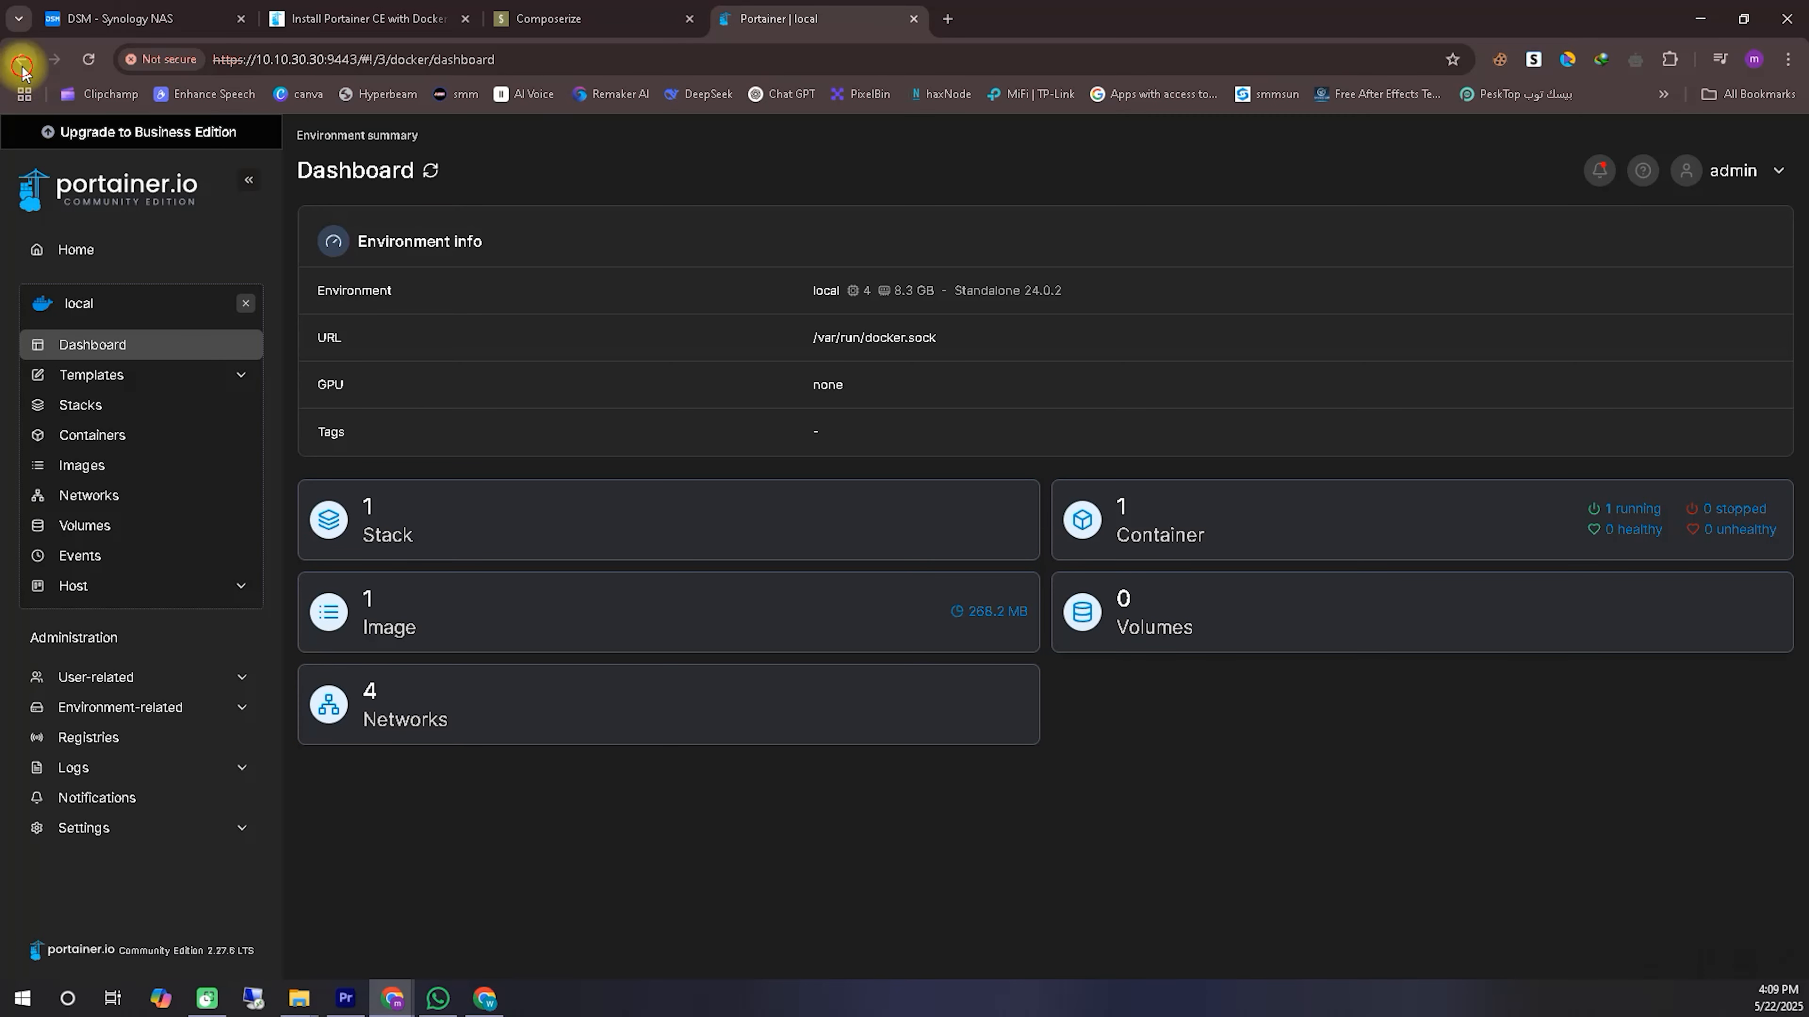
Step: Rename the local environment to Synology Nas, set its public IP to 10.10.30.30, and update the environment
{"action": "left_click", "coordinate": [75, 249]}
{"action": "left_click", "coordinate": [1749, 517]}
{"action": "left_click_drag", "start_coordinate": [625, 292], "coordinate": [517, 306]}
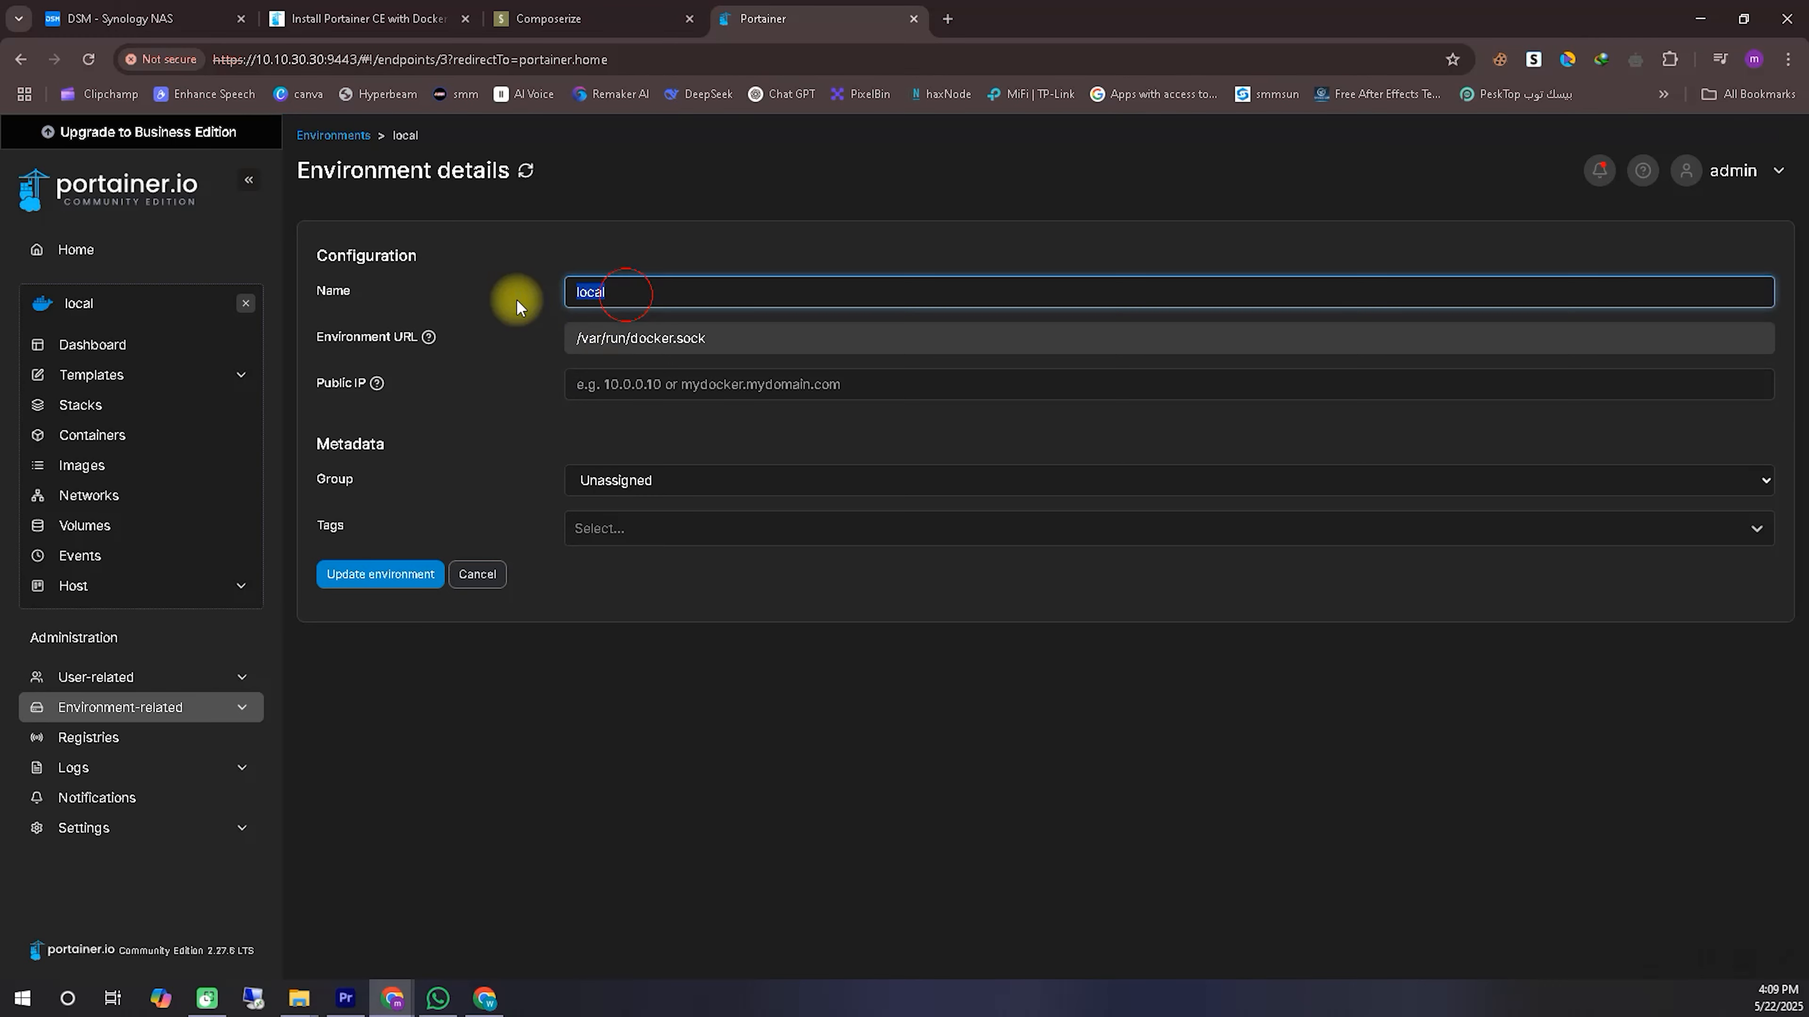
{"action": "type", "text": "Syno"}
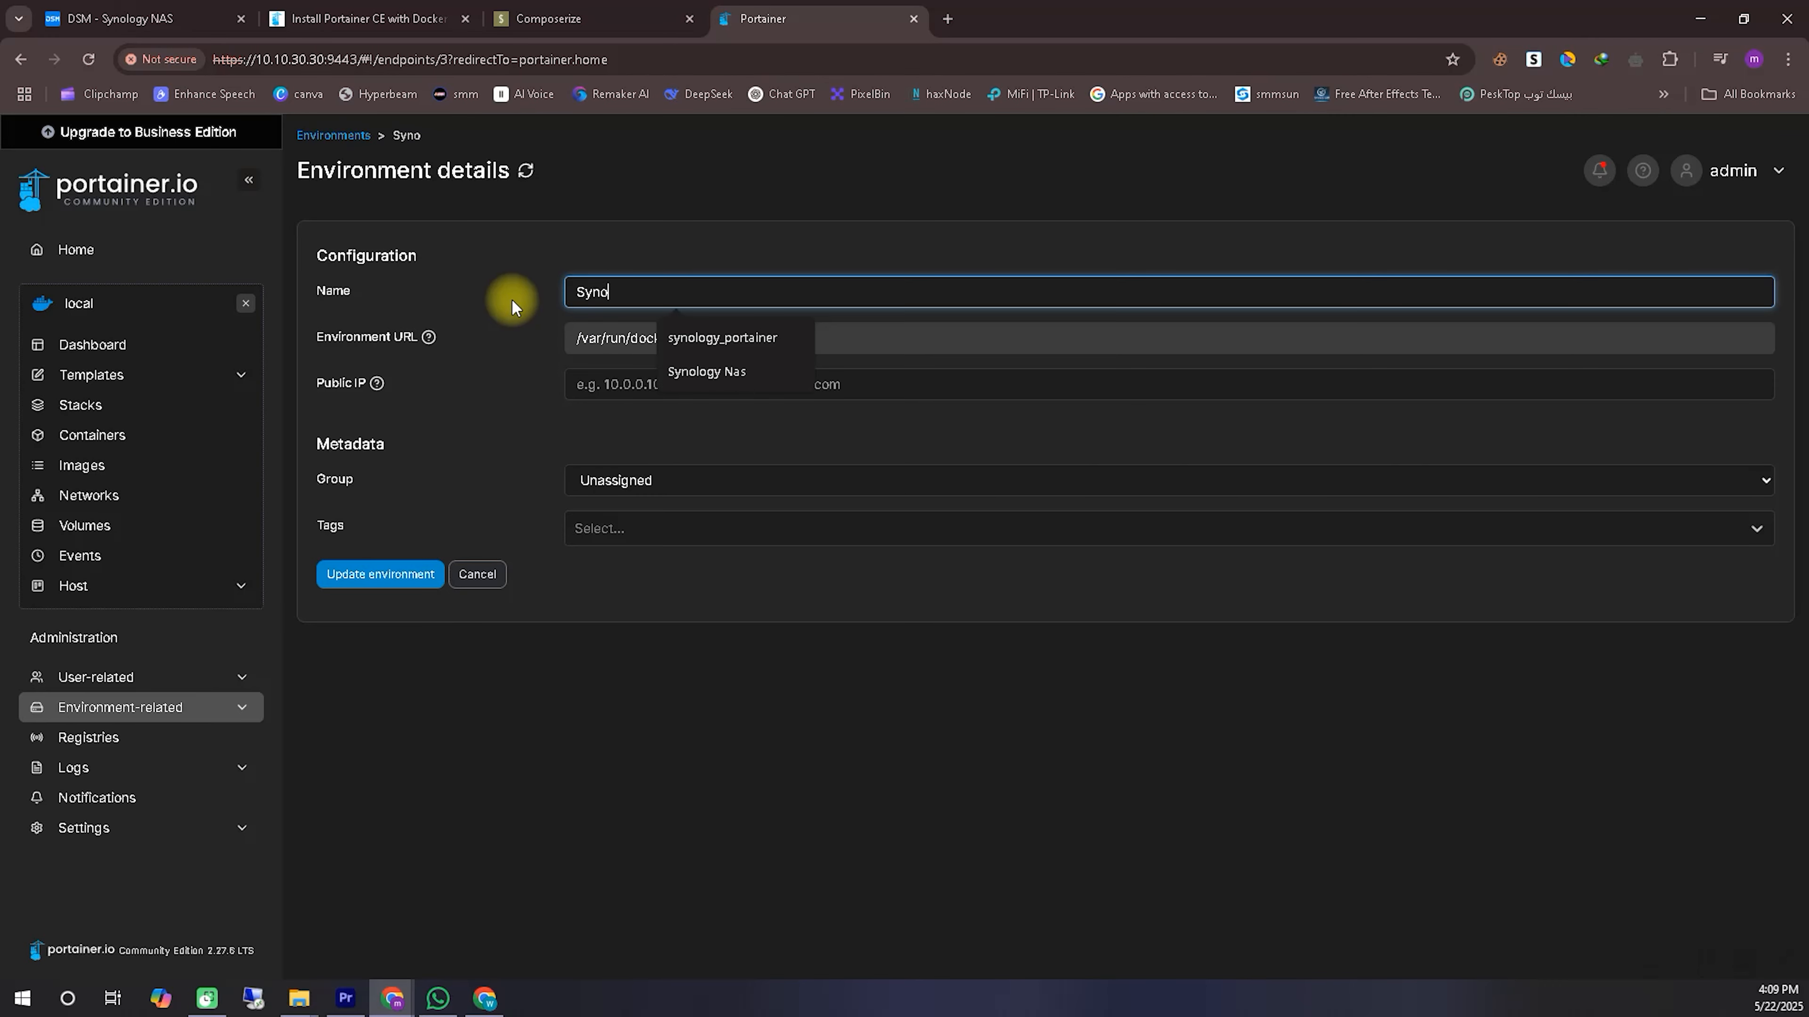
{"action": "type", "text": "logy "}
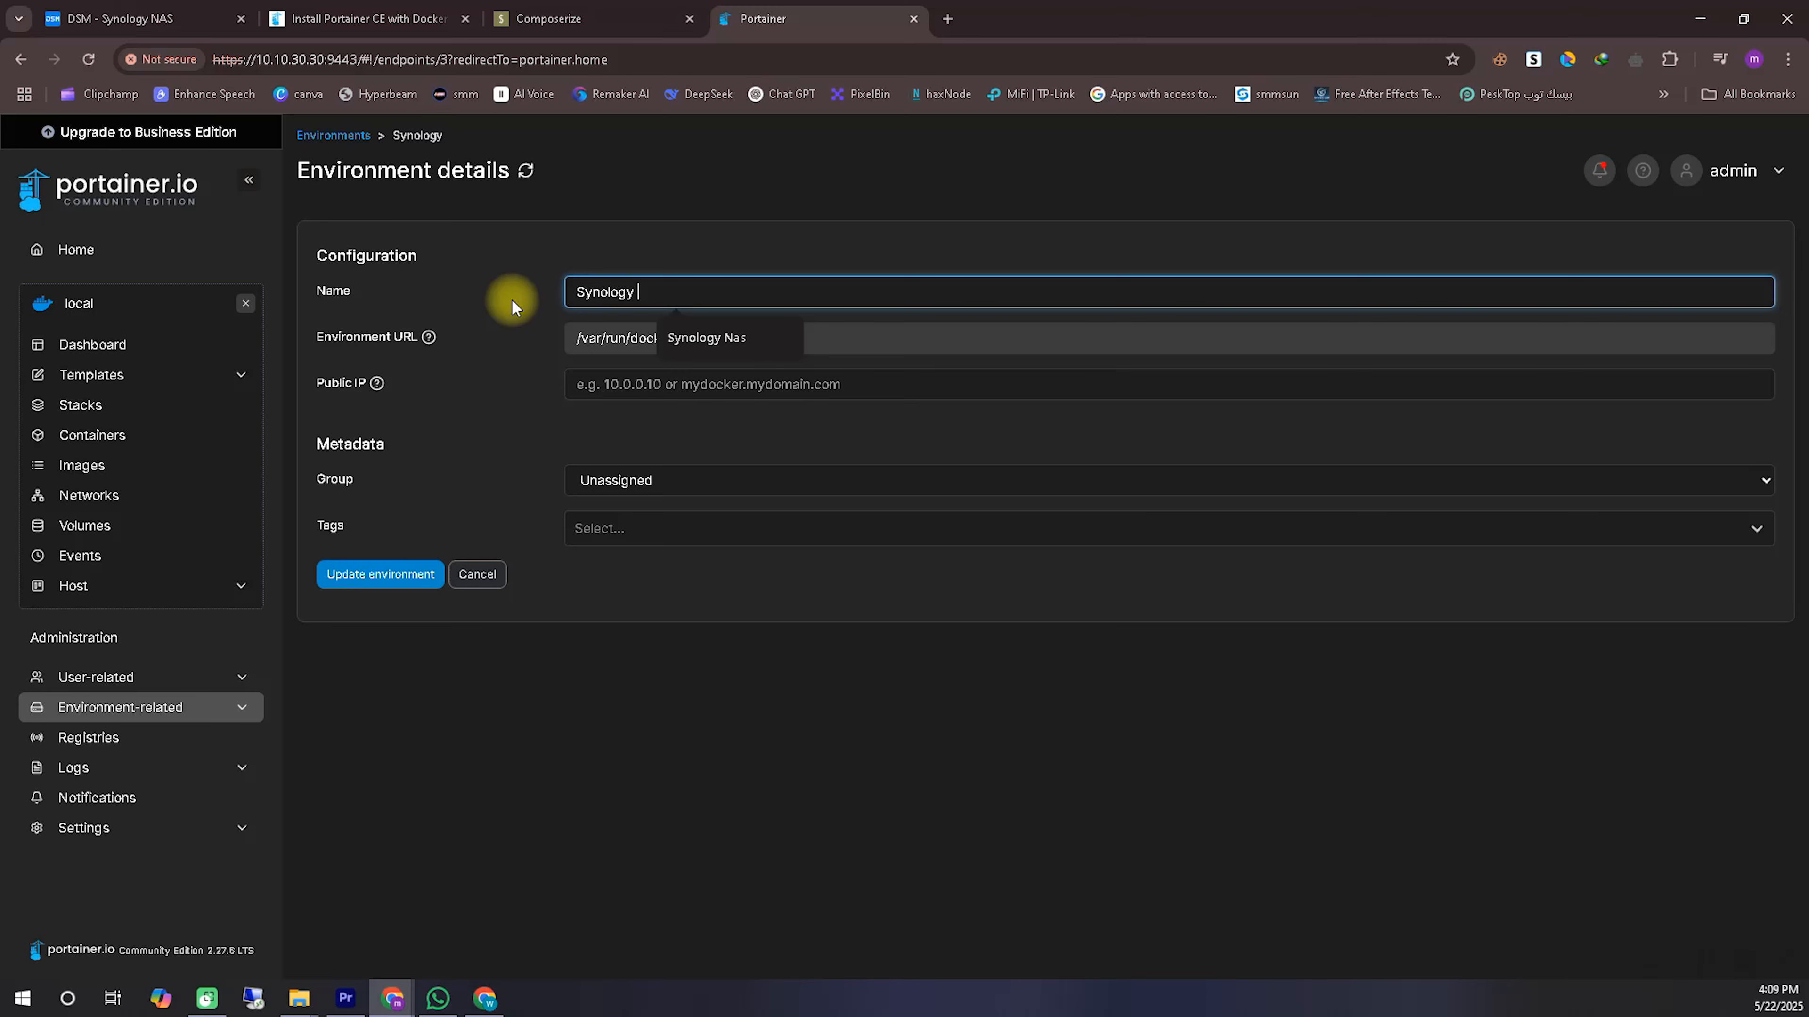
{"action": "type", "text": "Nas"}
{"action": "left_click", "coordinate": [634, 385]}
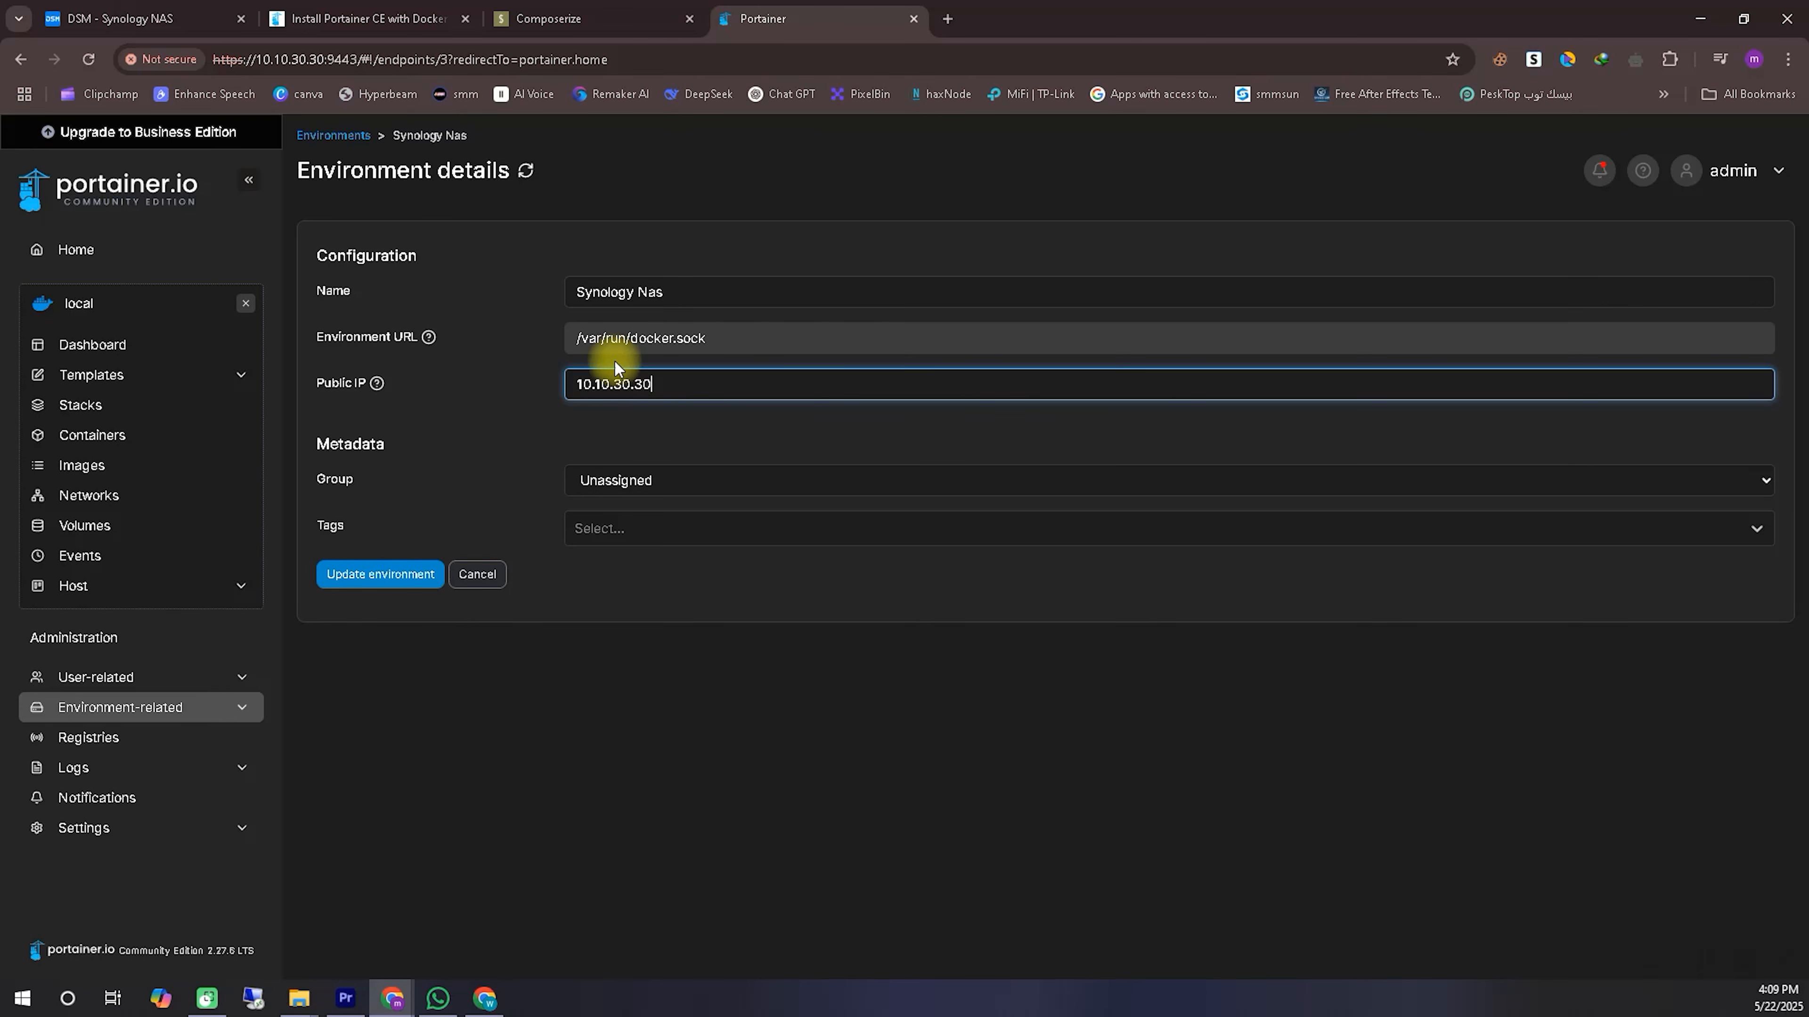
{"action": "left_click", "coordinate": [406, 574]}
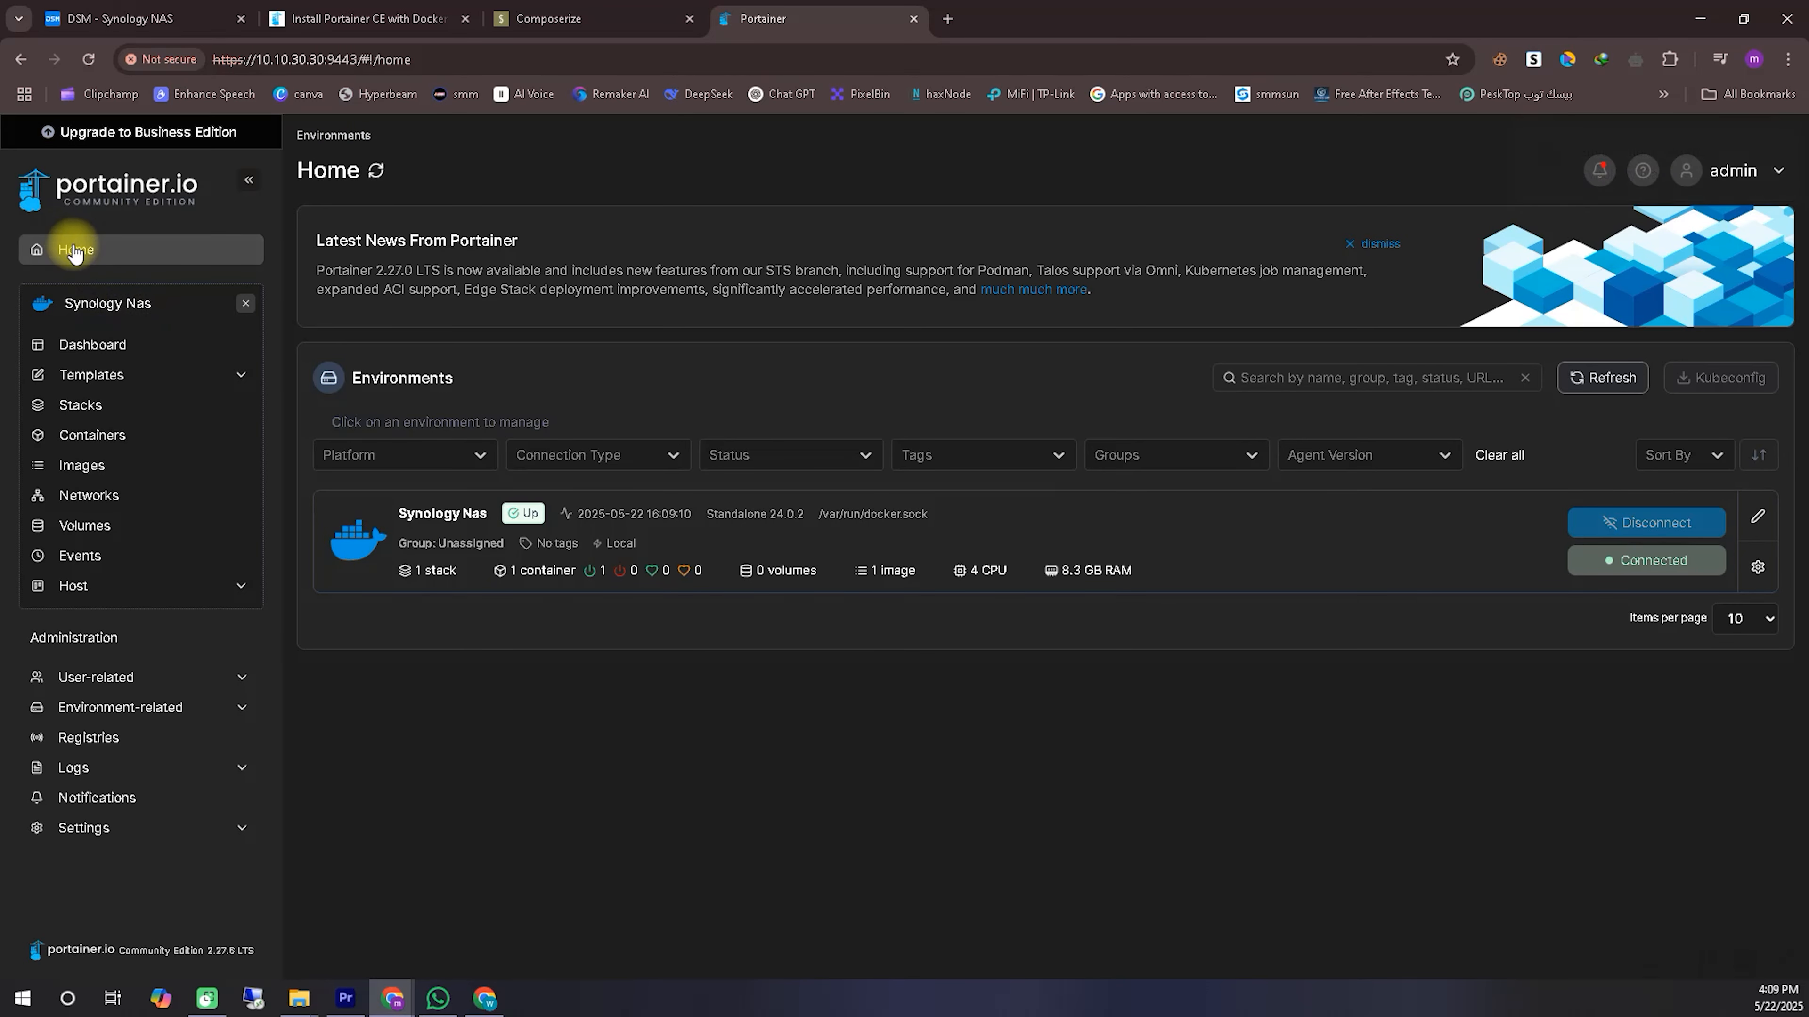
Step: Open the Synology Nas environment and view its container list and stacks list
{"action": "left_click", "coordinate": [1308, 543]}
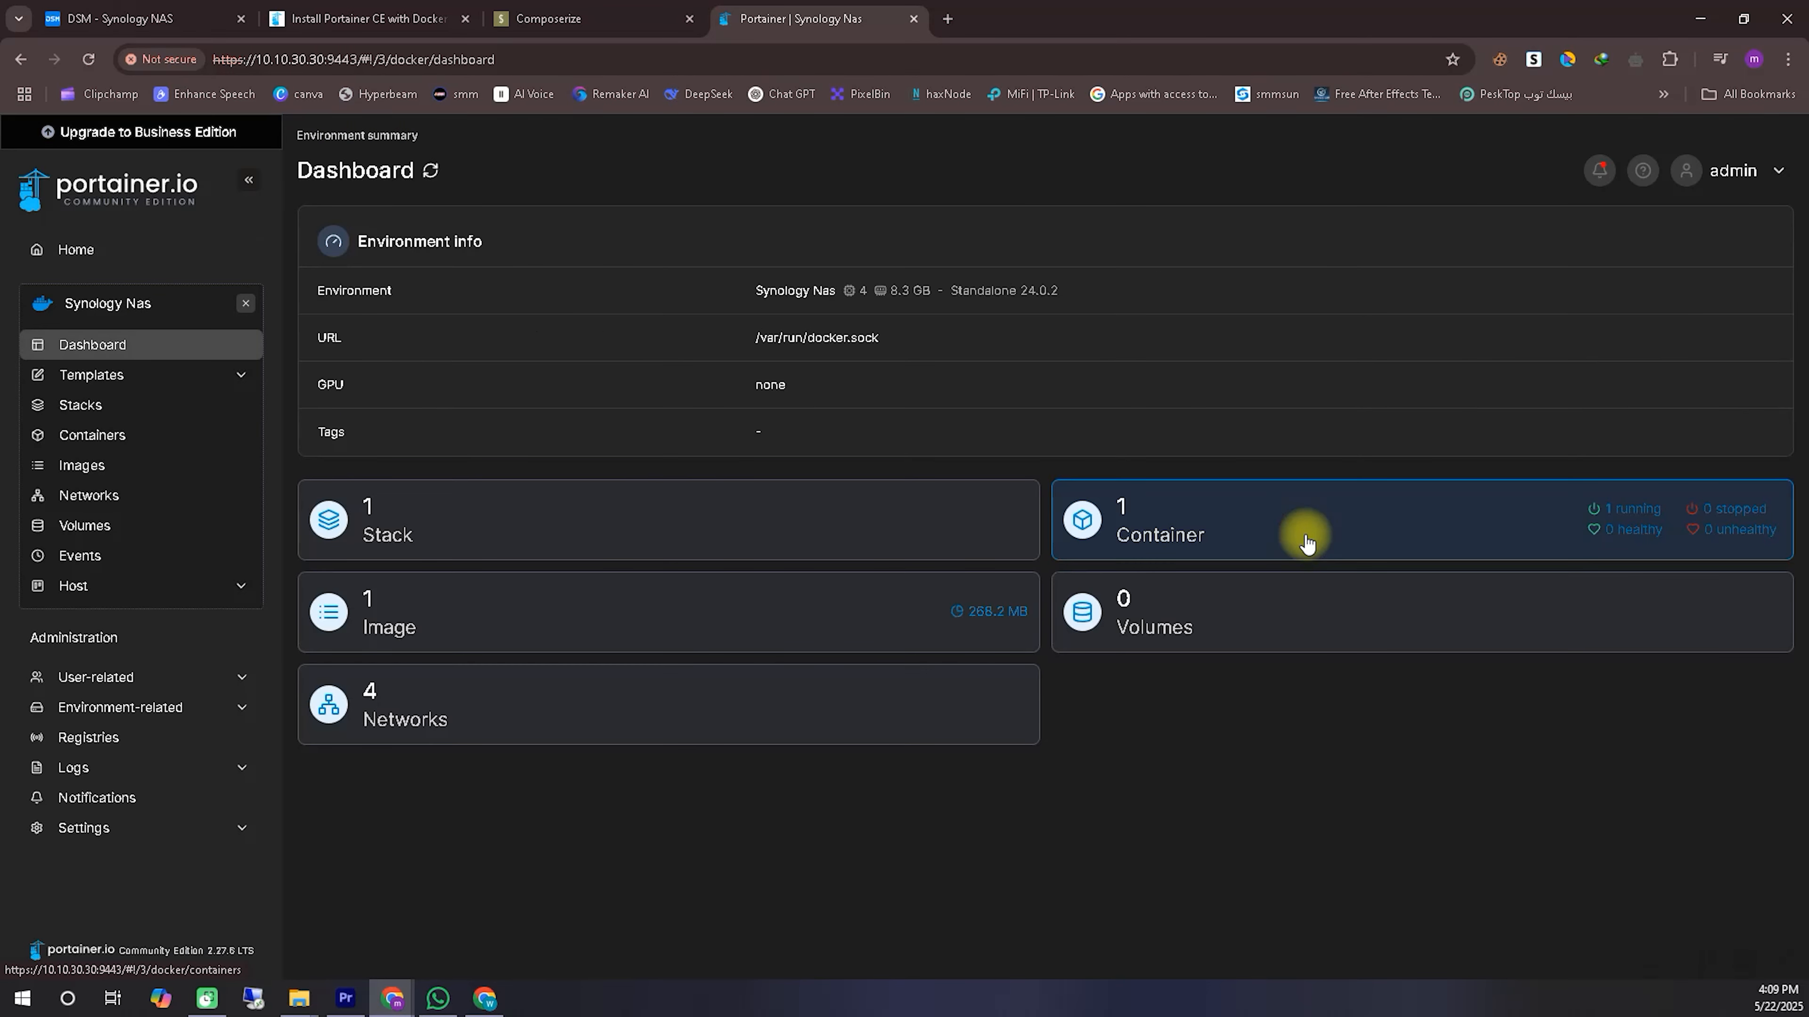
{"action": "left_click", "coordinate": [1240, 527]}
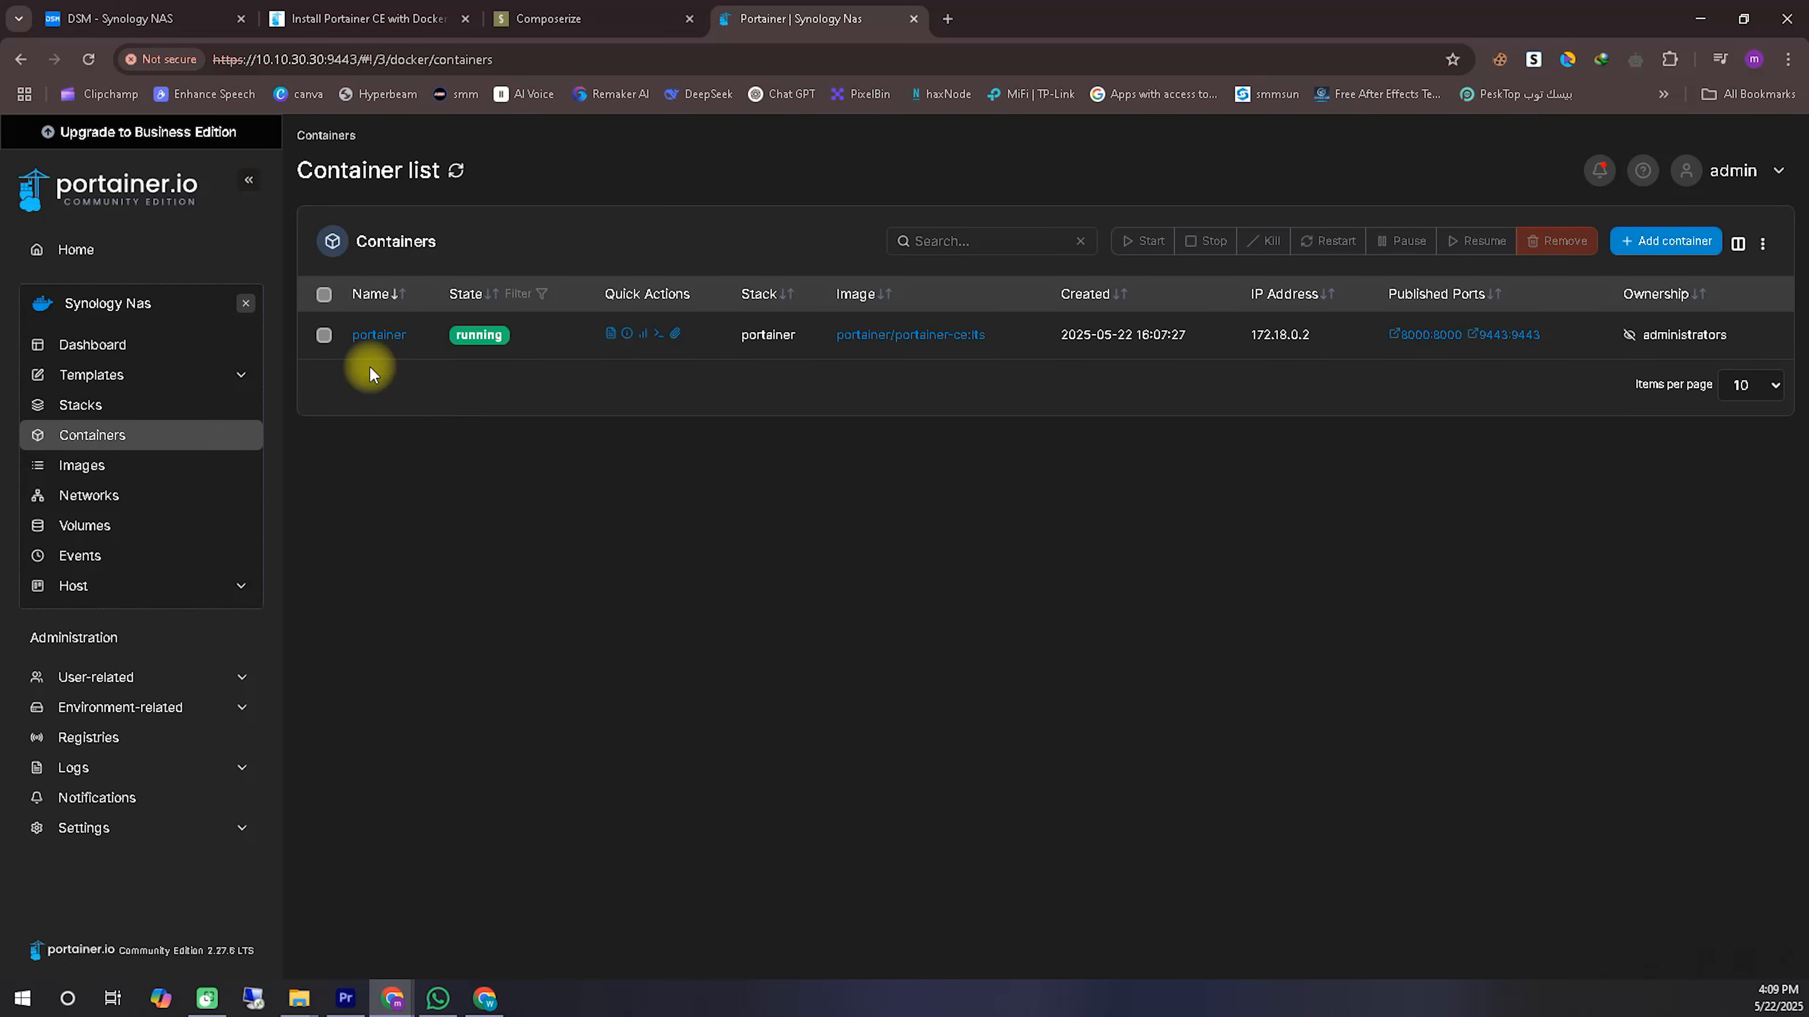
{"action": "left_click", "coordinate": [107, 405]}
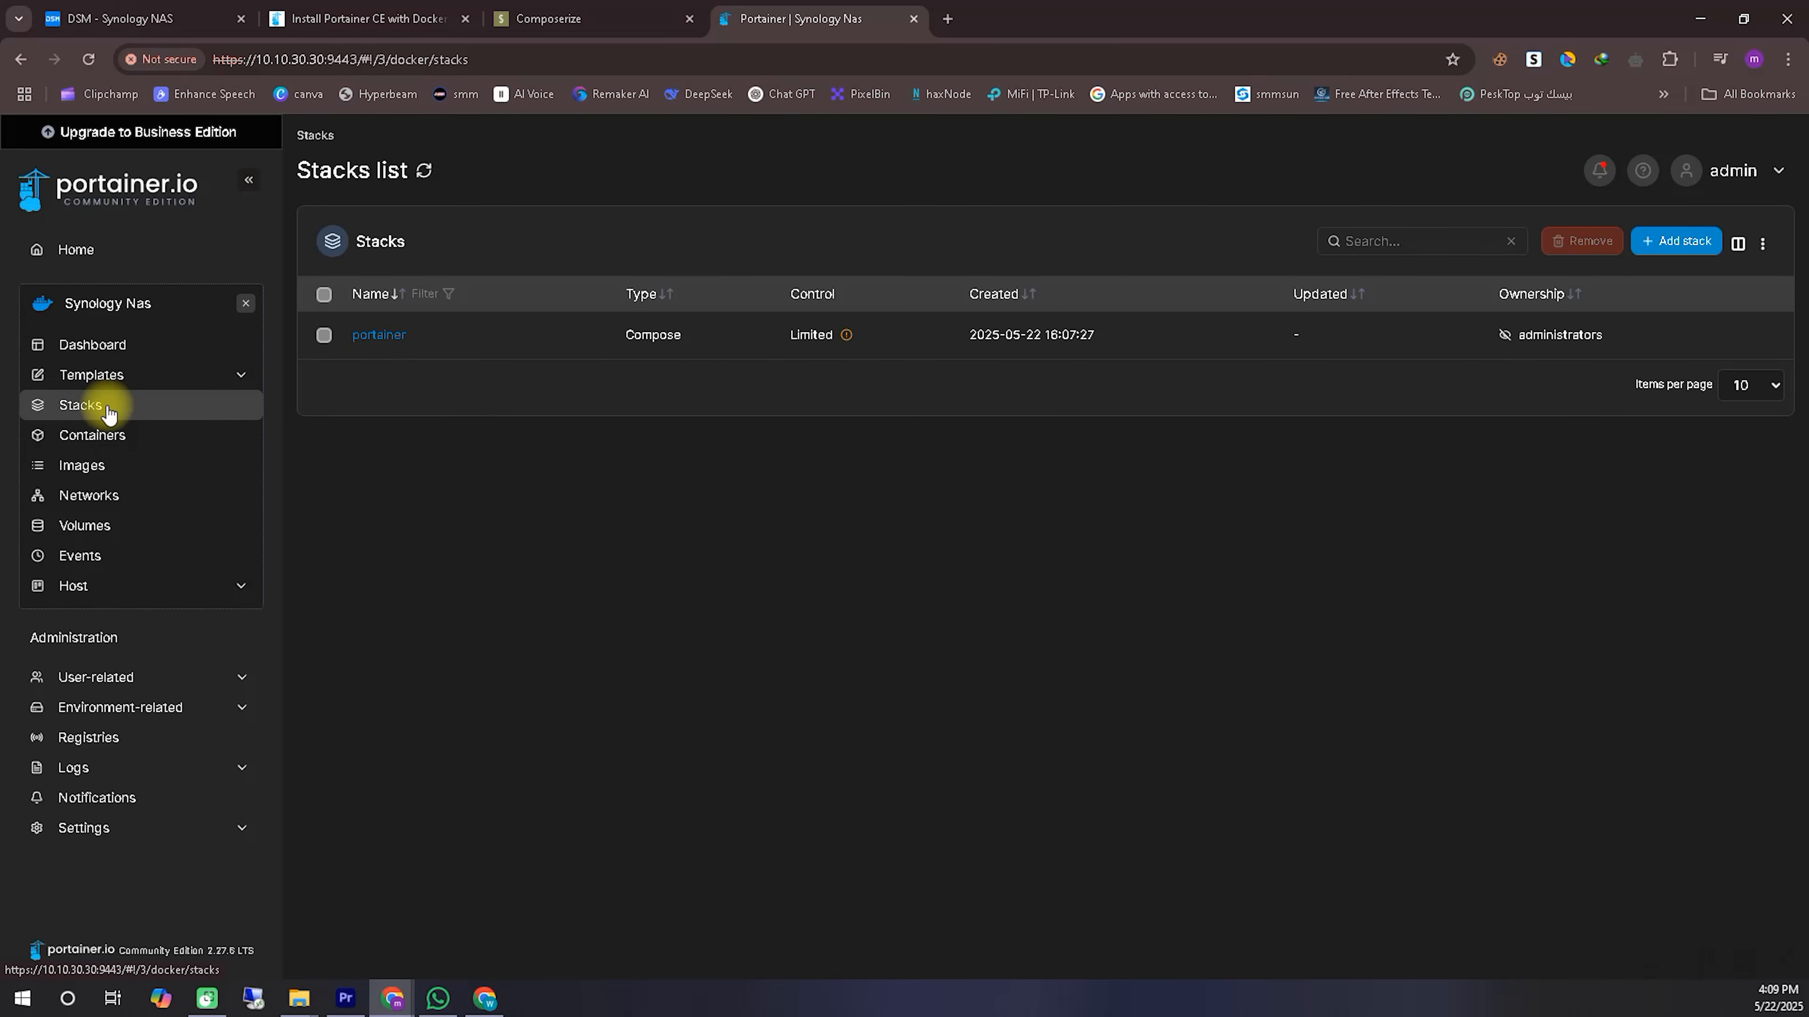
Step: Browse the Synology Nas environment's containers, dashboard, stacks and networks pages
{"action": "left_click", "coordinate": [110, 438]}
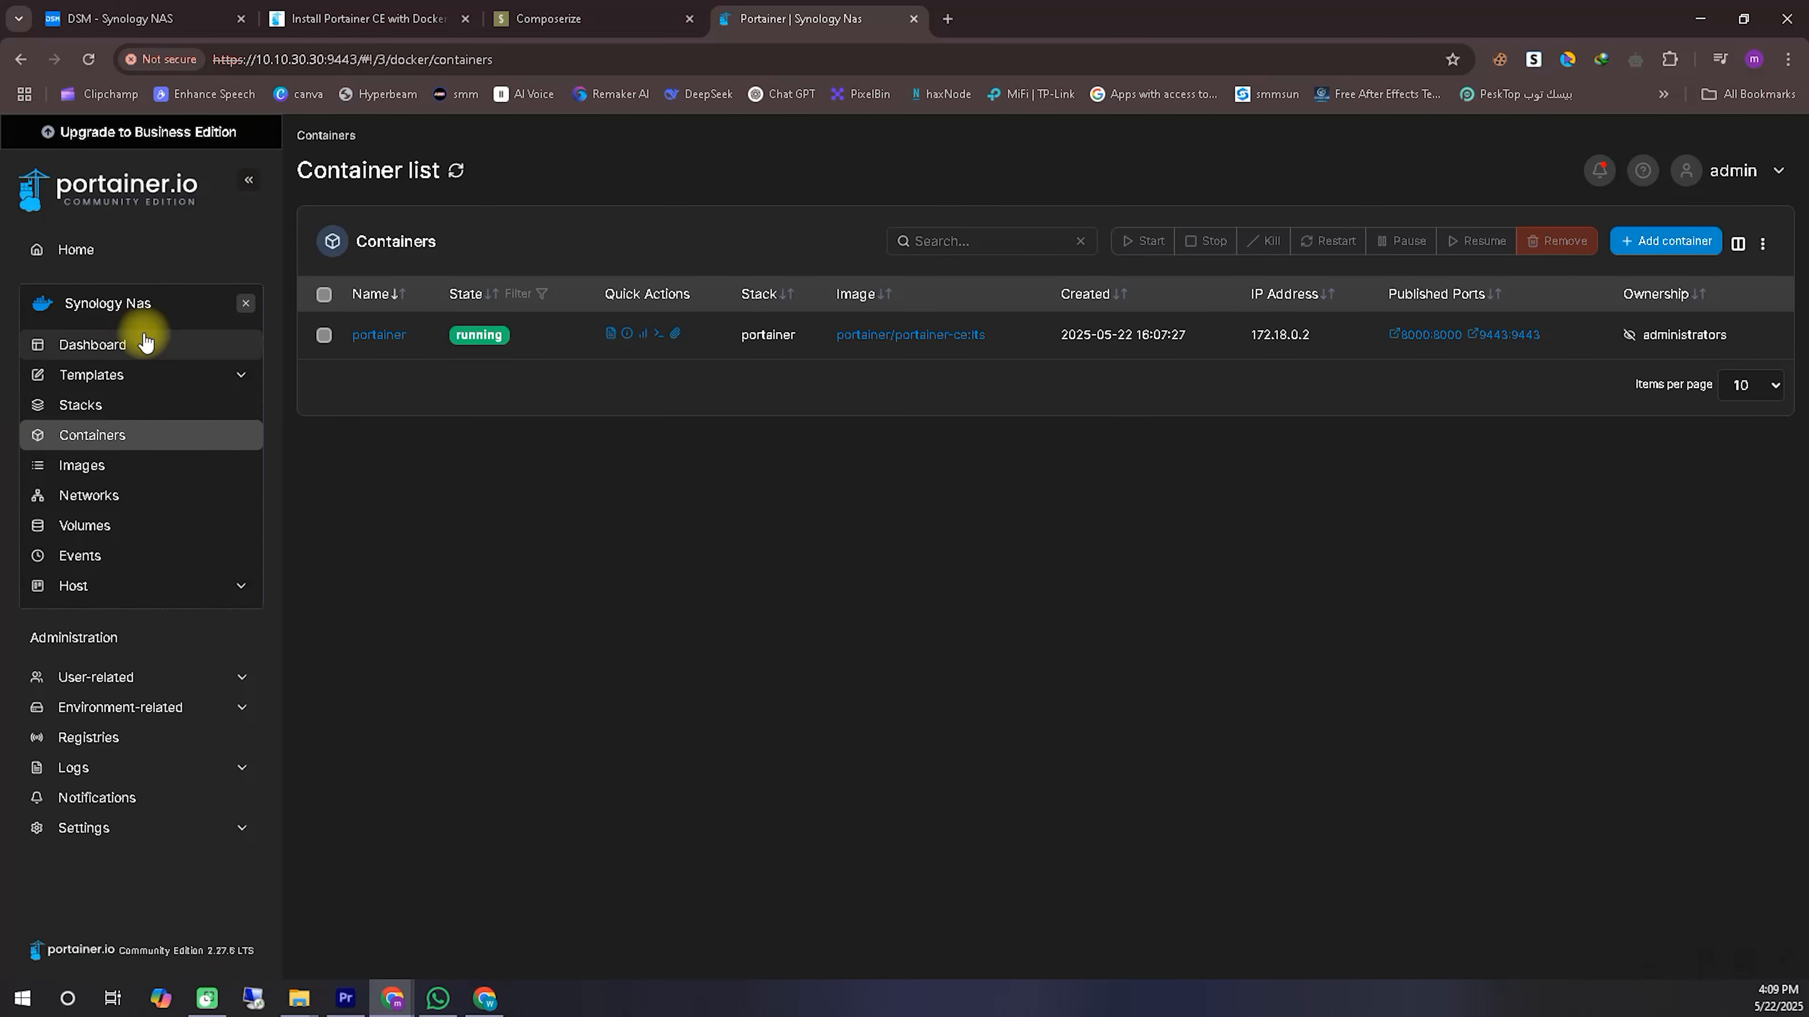
{"action": "left_click", "coordinate": [107, 348]}
{"action": "left_click", "coordinate": [425, 509]}
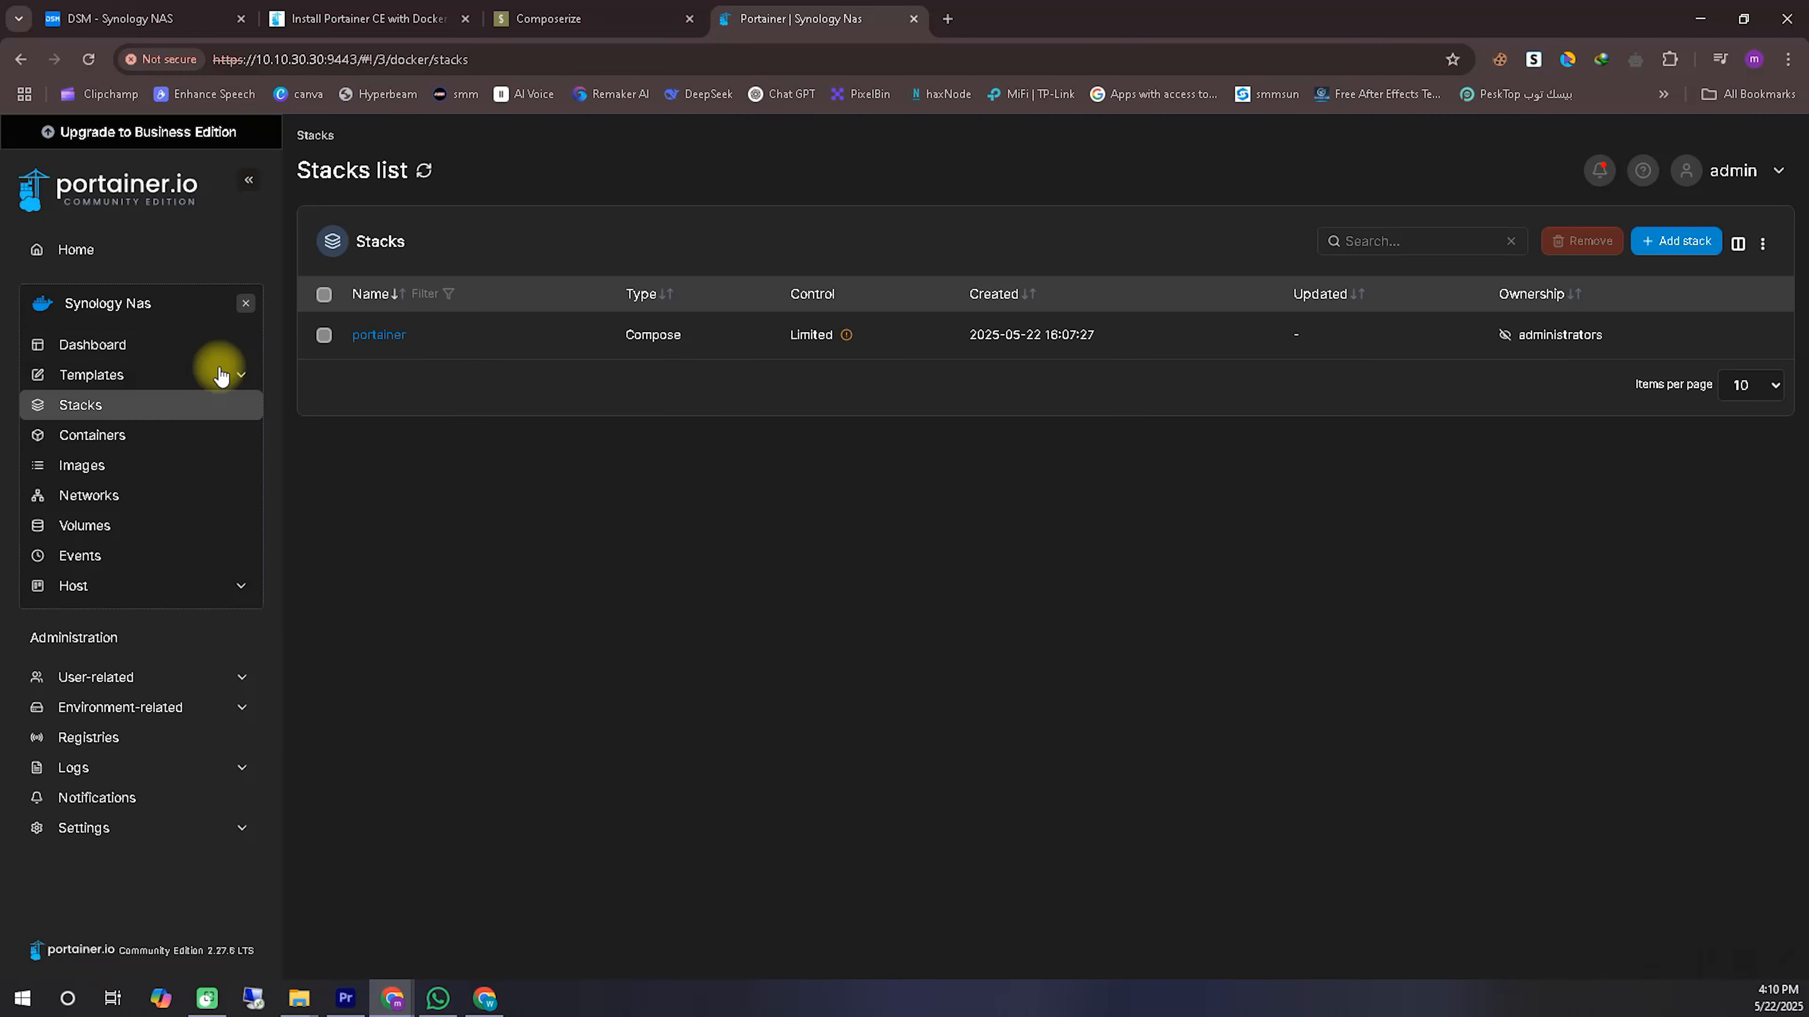
{"action": "left_click", "coordinate": [94, 360]}
{"action": "left_click", "coordinate": [488, 713]}
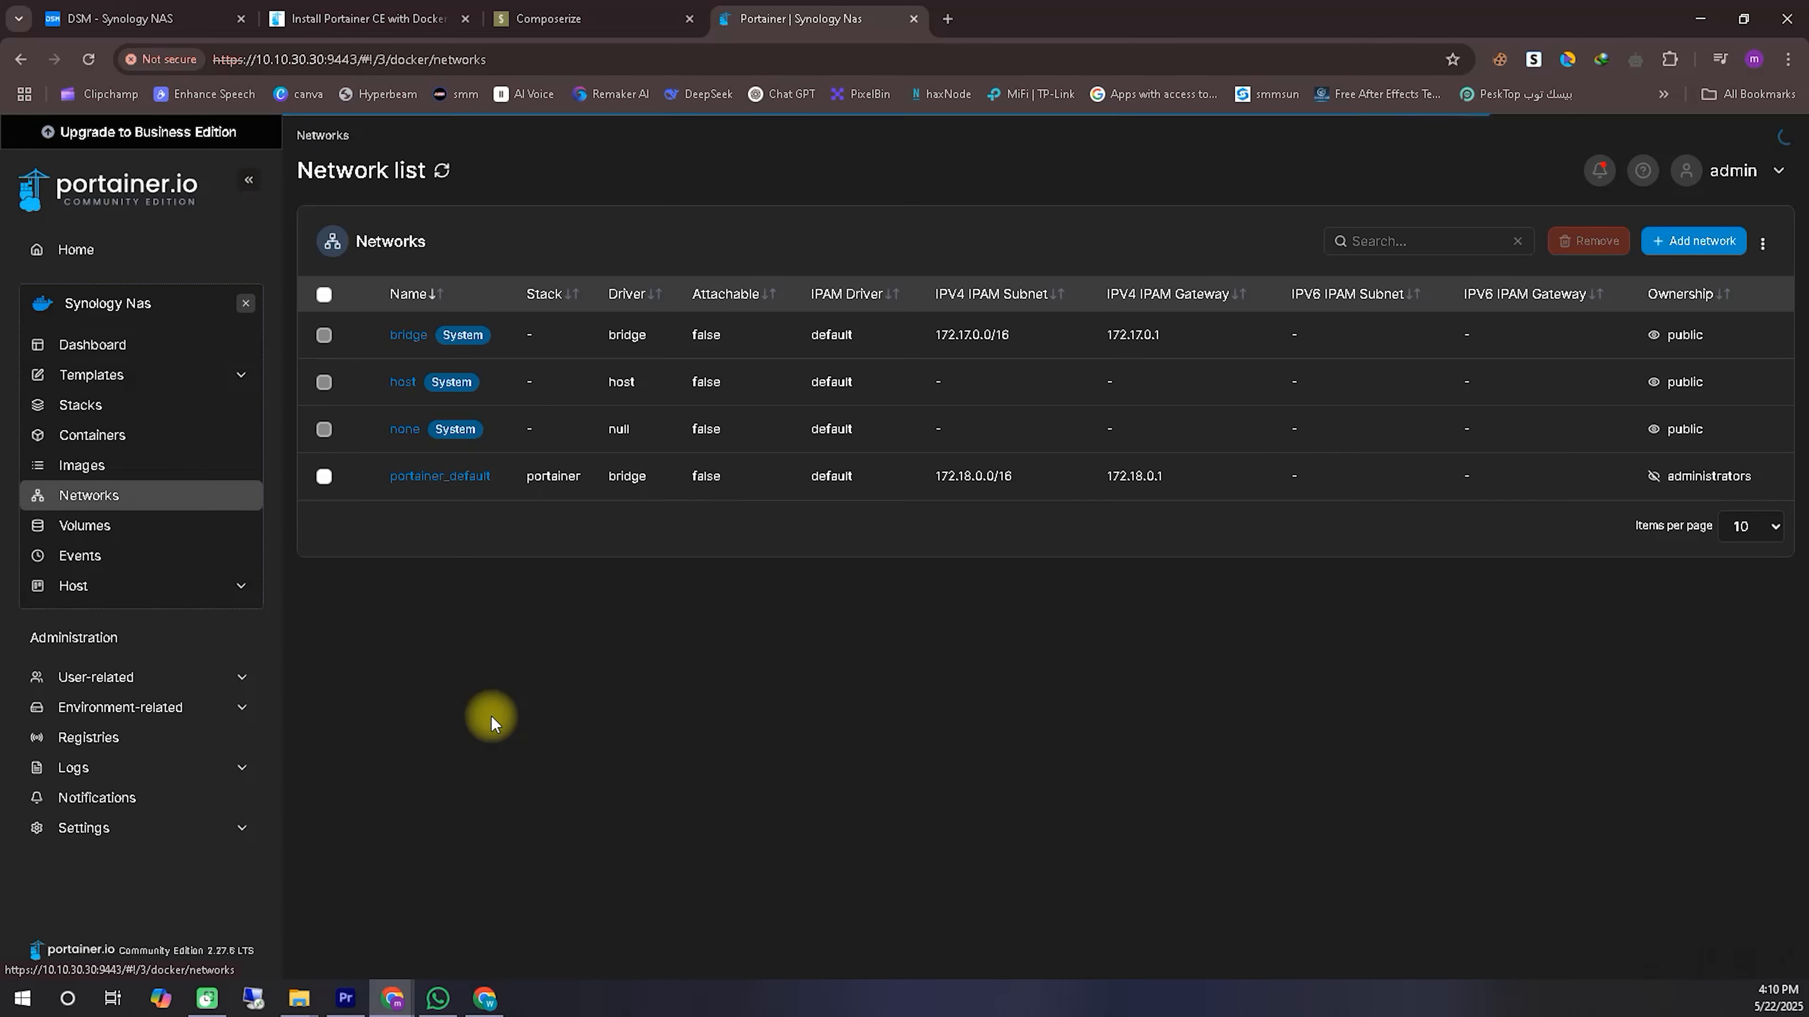
Step: Open the application templates list and select the File browser container template
{"action": "left_click", "coordinate": [114, 376]}
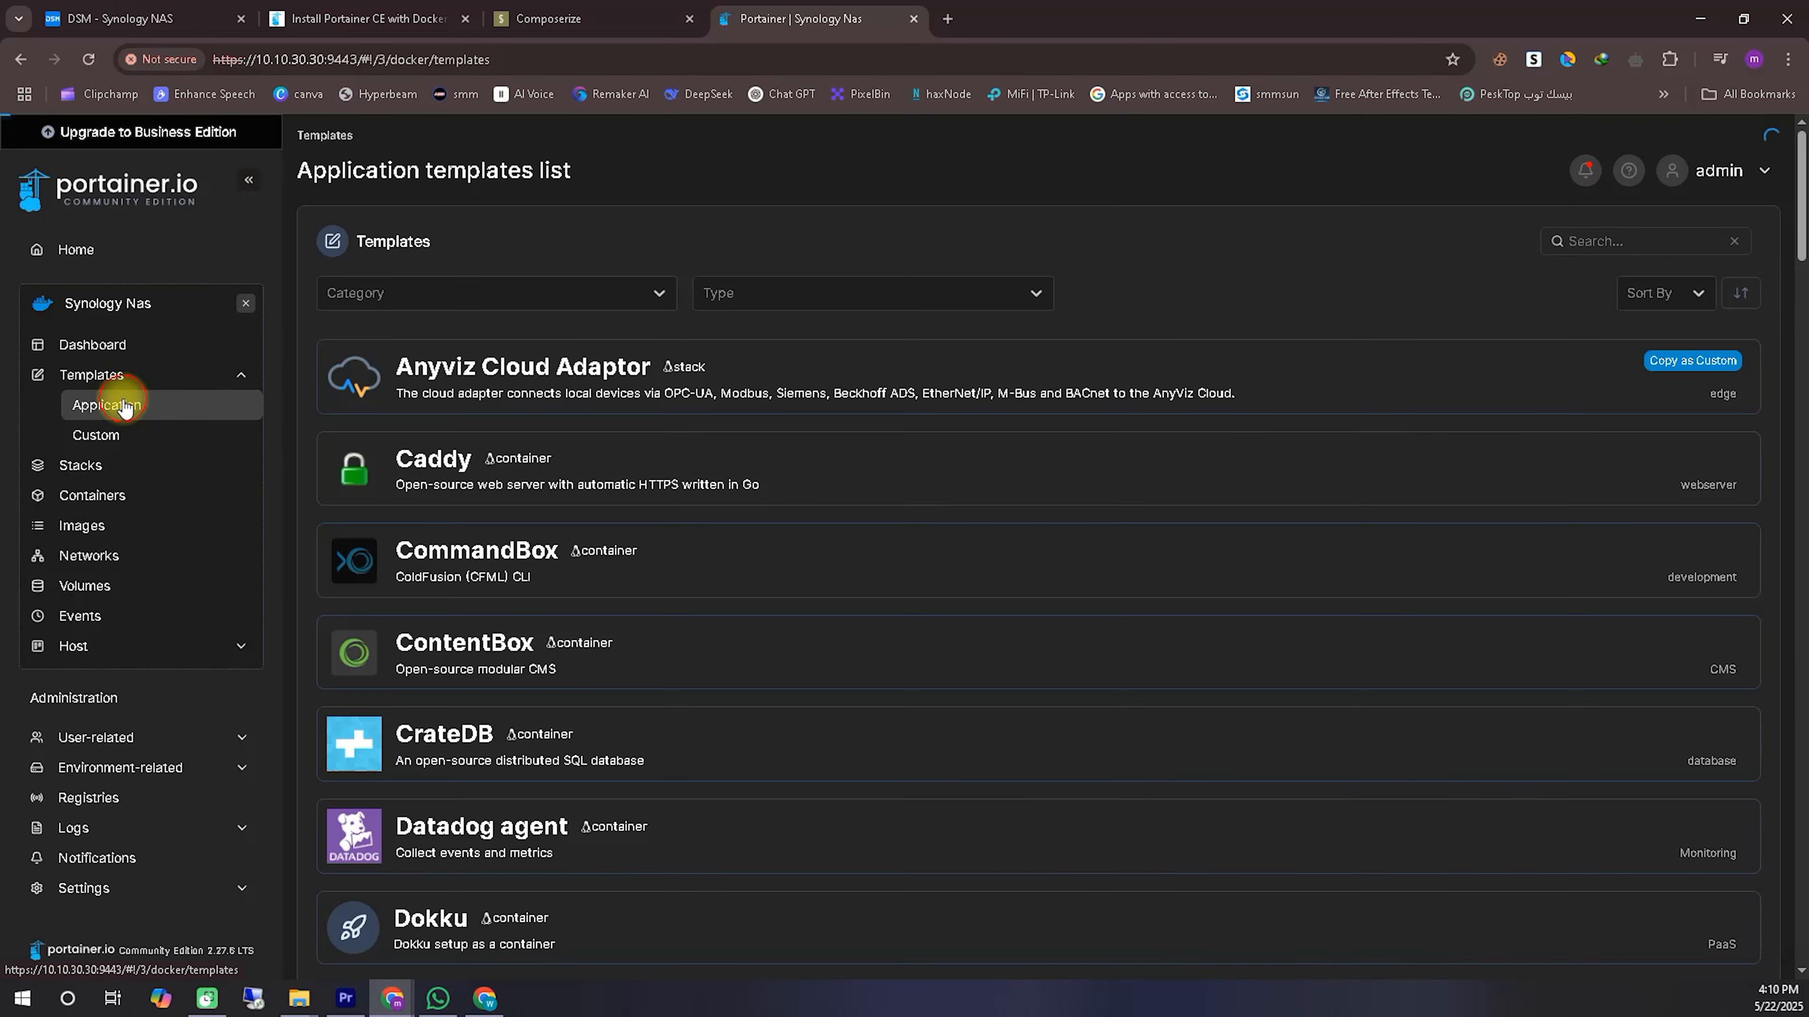
{"action": "scroll", "coordinate": [753, 431], "scroll_direction": "down", "scroll_amount": 8}
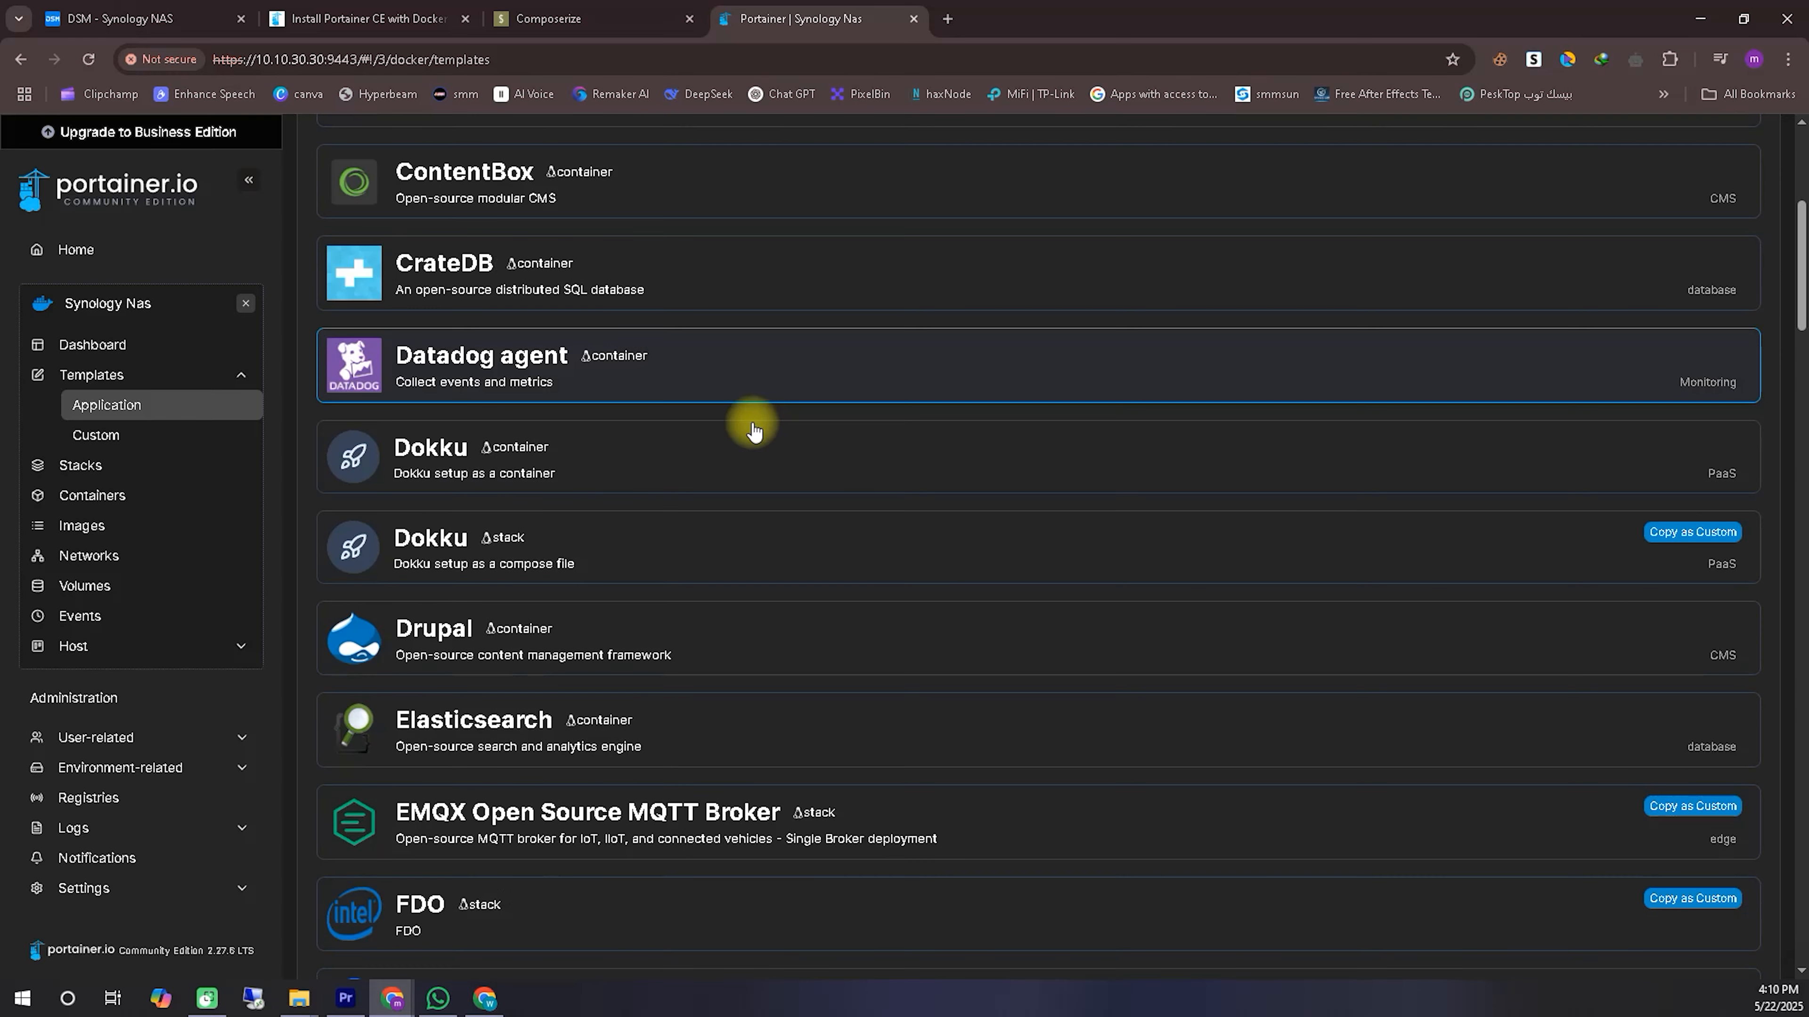
{"action": "scroll", "coordinate": [753, 431], "scroll_direction": "down", "scroll_amount": 2}
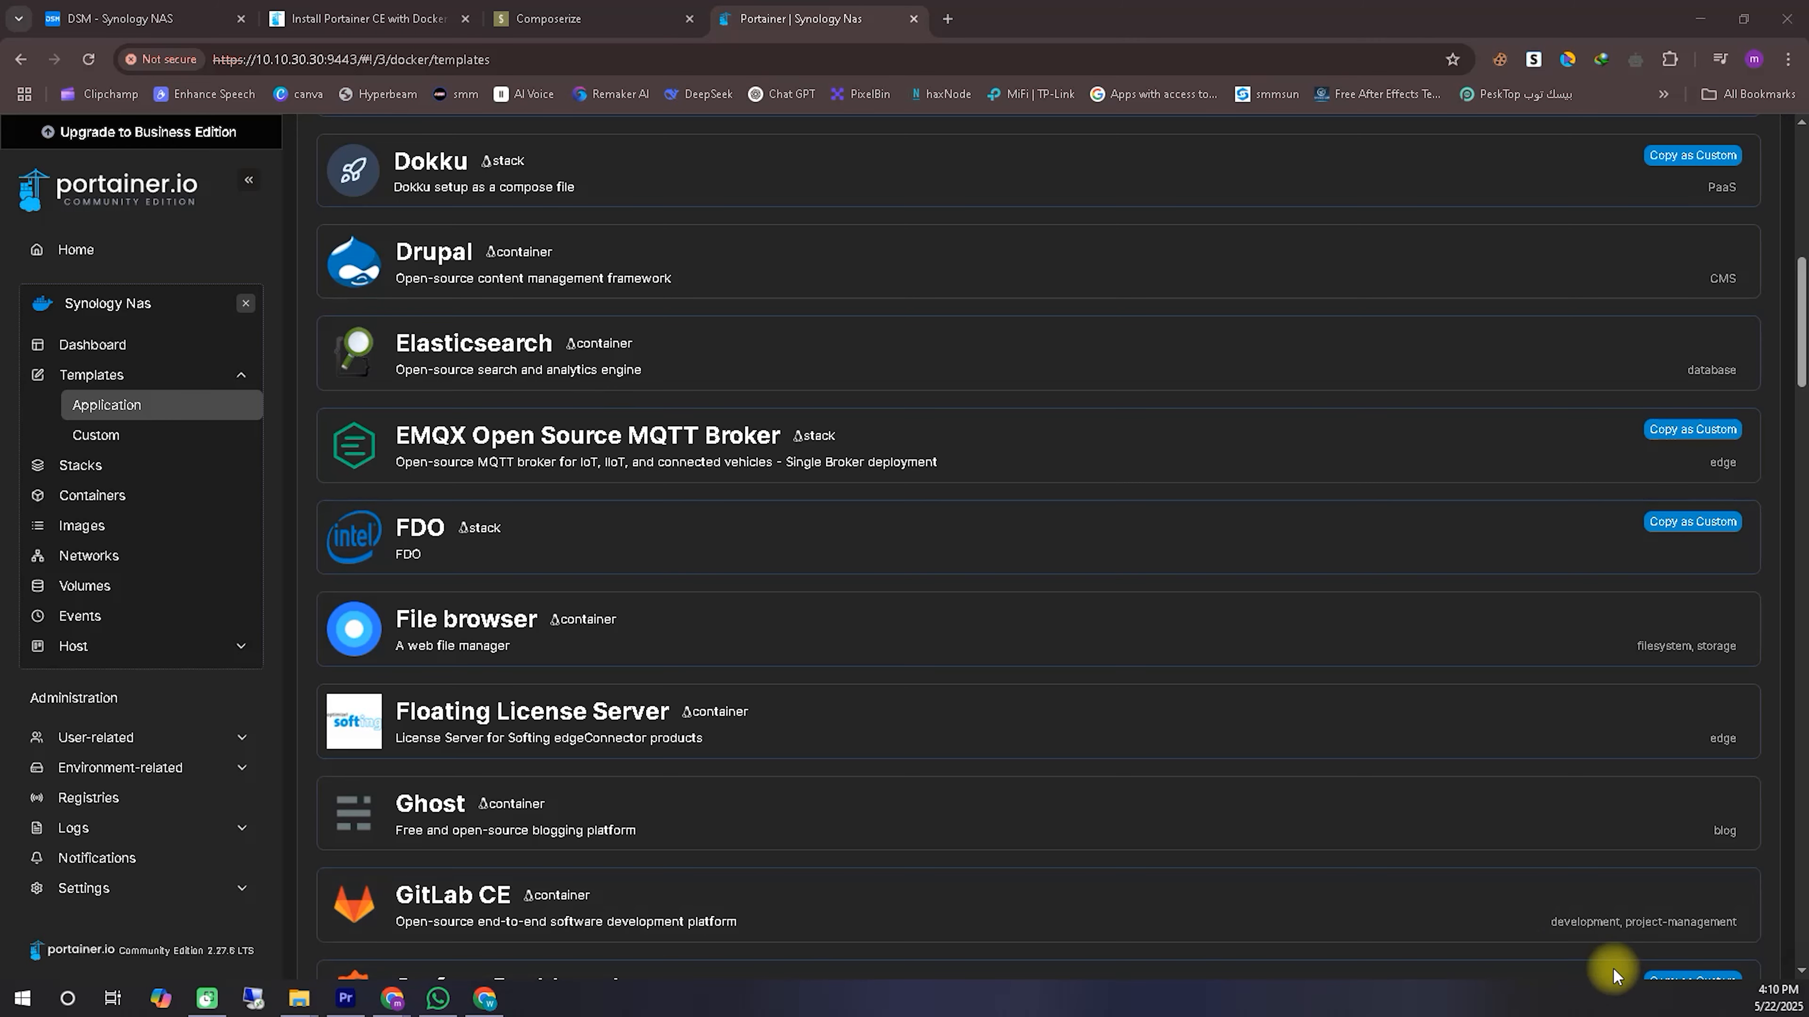
{"action": "mouse_move", "coordinate": [399, 690]}
{"action": "left_mouse_down"}
{"action": "mouse_move", "coordinate": [334, 686]}
{"action": "mouse_move", "coordinate": [525, 686]}
{"action": "mouse_move", "coordinate": [456, 588]}
{"action": "mouse_move", "coordinate": [399, 688]}
{"action": "left_mouse_up"}
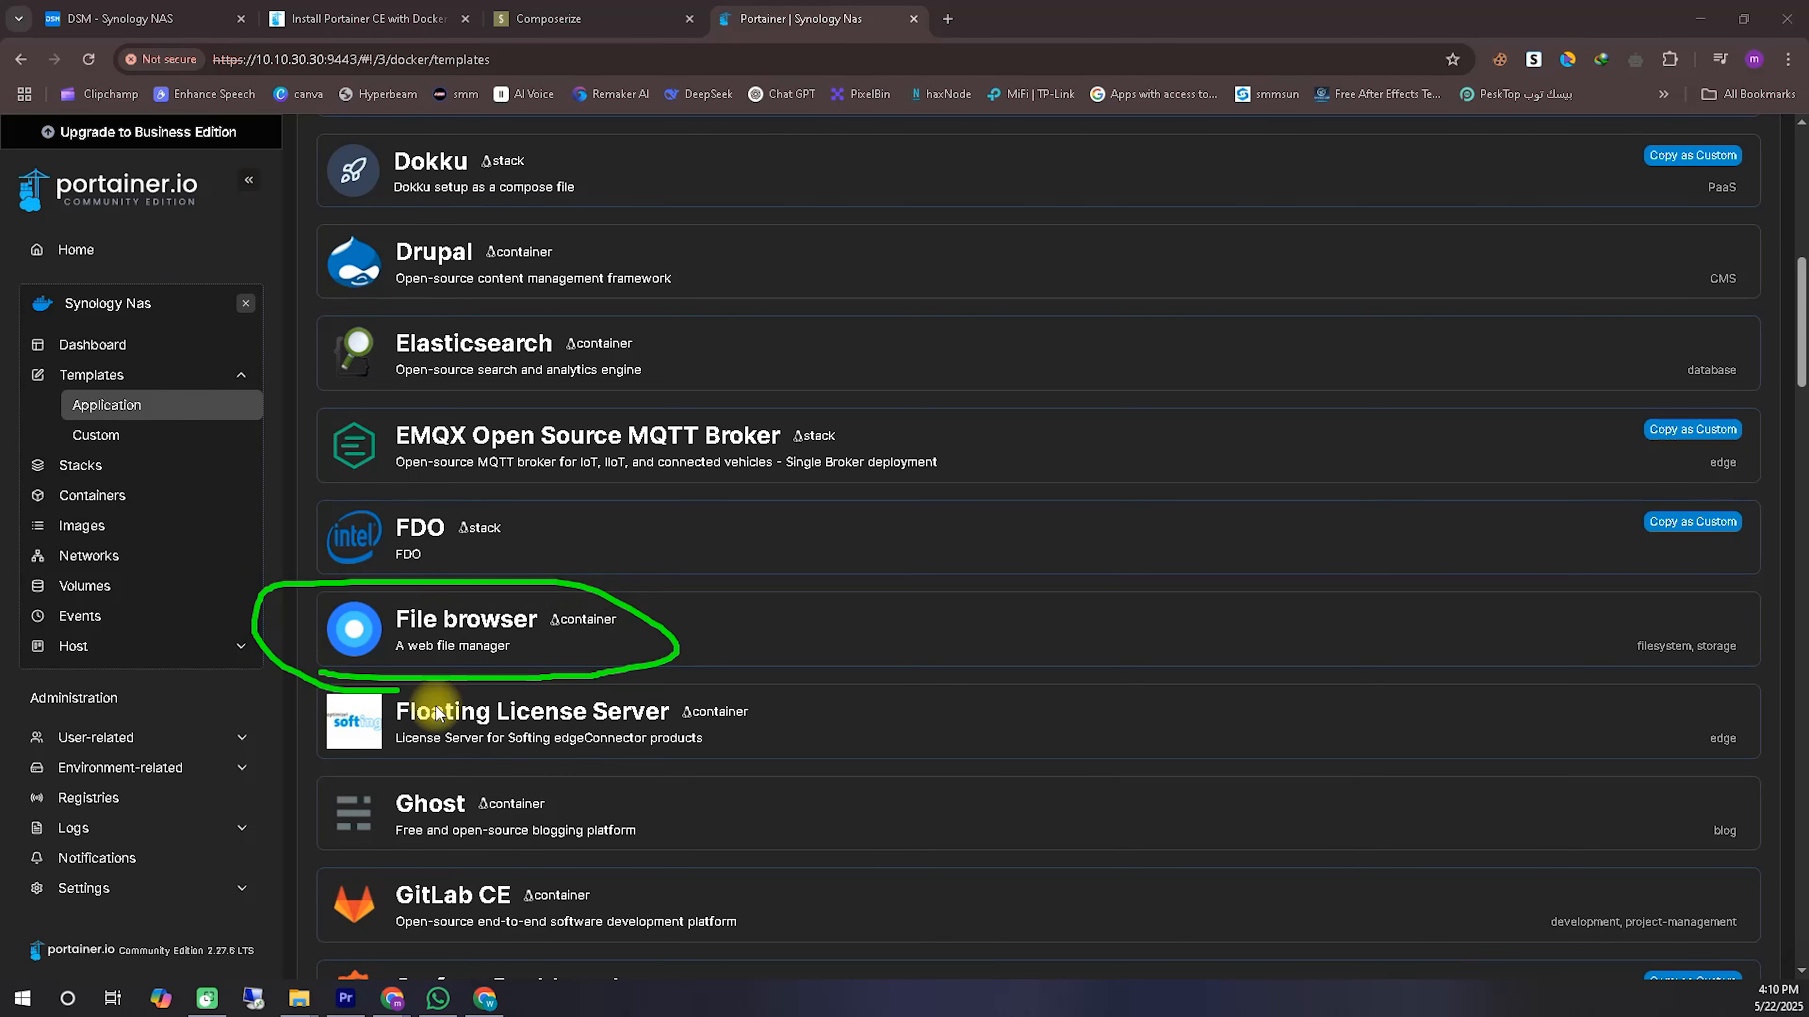
{"action": "left_click", "coordinate": [677, 616]}
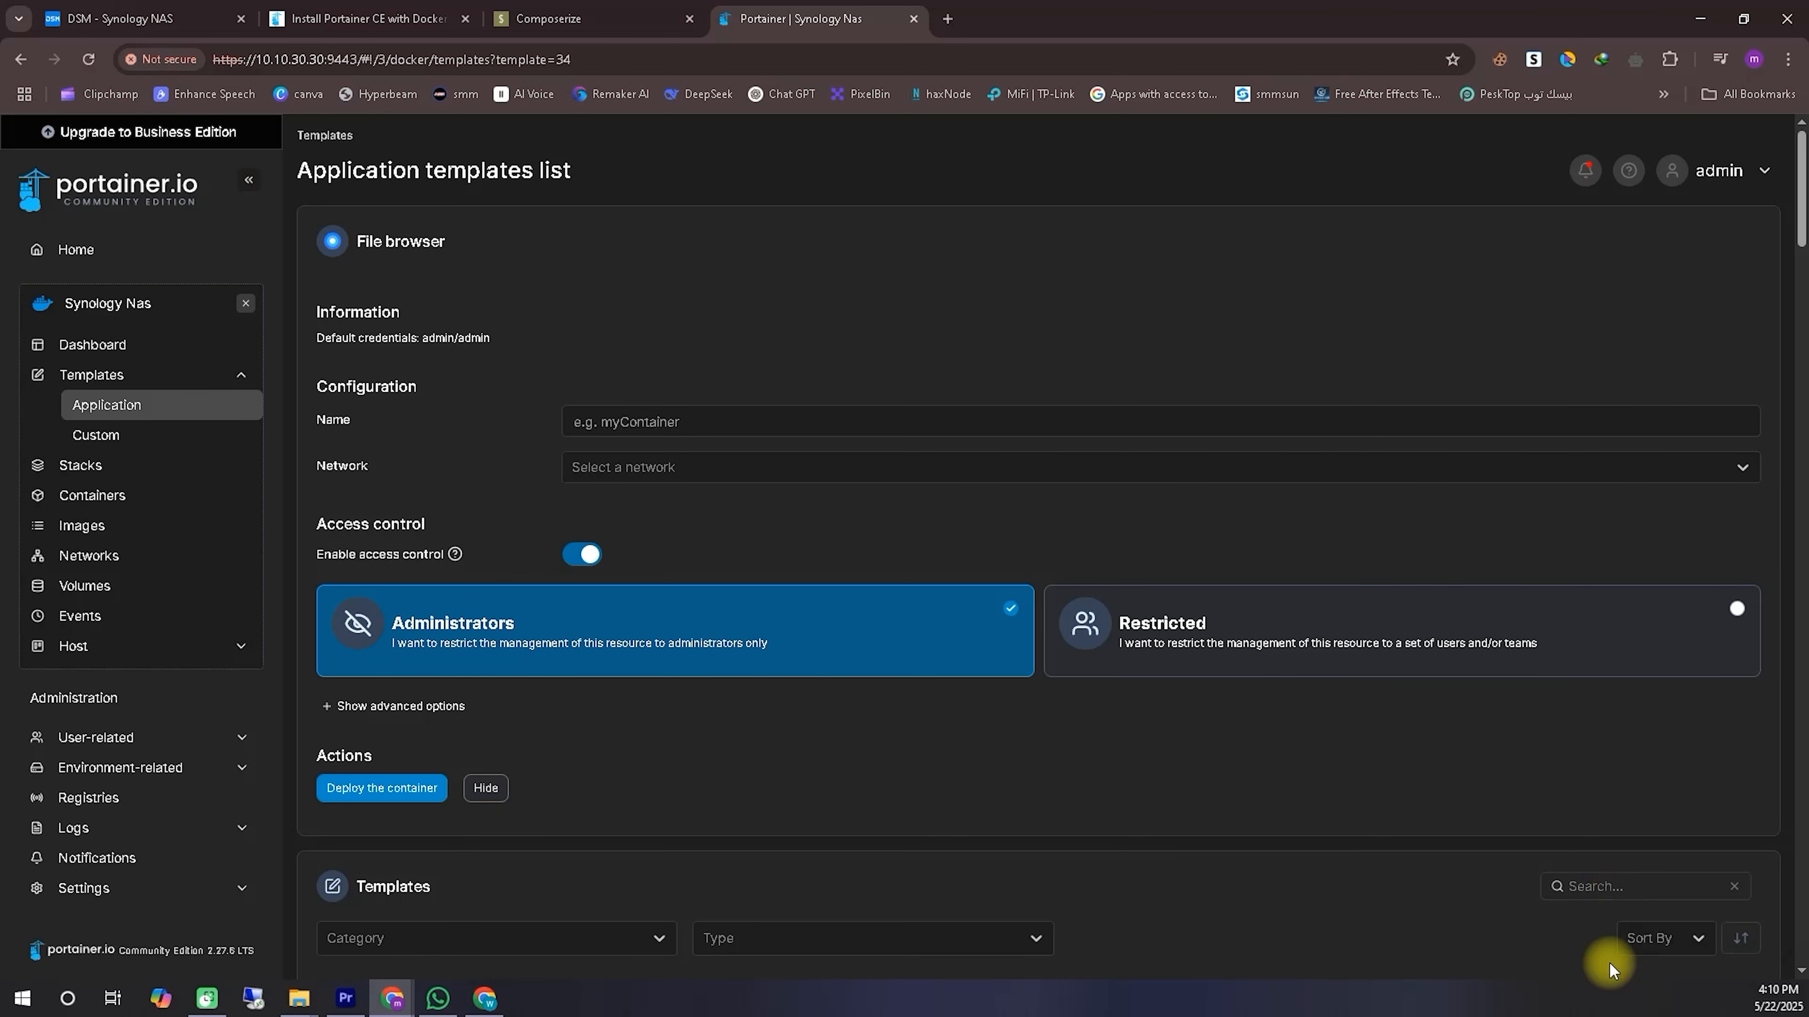
{"action": "mouse_move", "coordinate": [311, 362]}
{"action": "left_mouse_down"}
{"action": "mouse_move", "coordinate": [335, 270]}
{"action": "mouse_move", "coordinate": [303, 349]}
{"action": "left_mouse_up"}
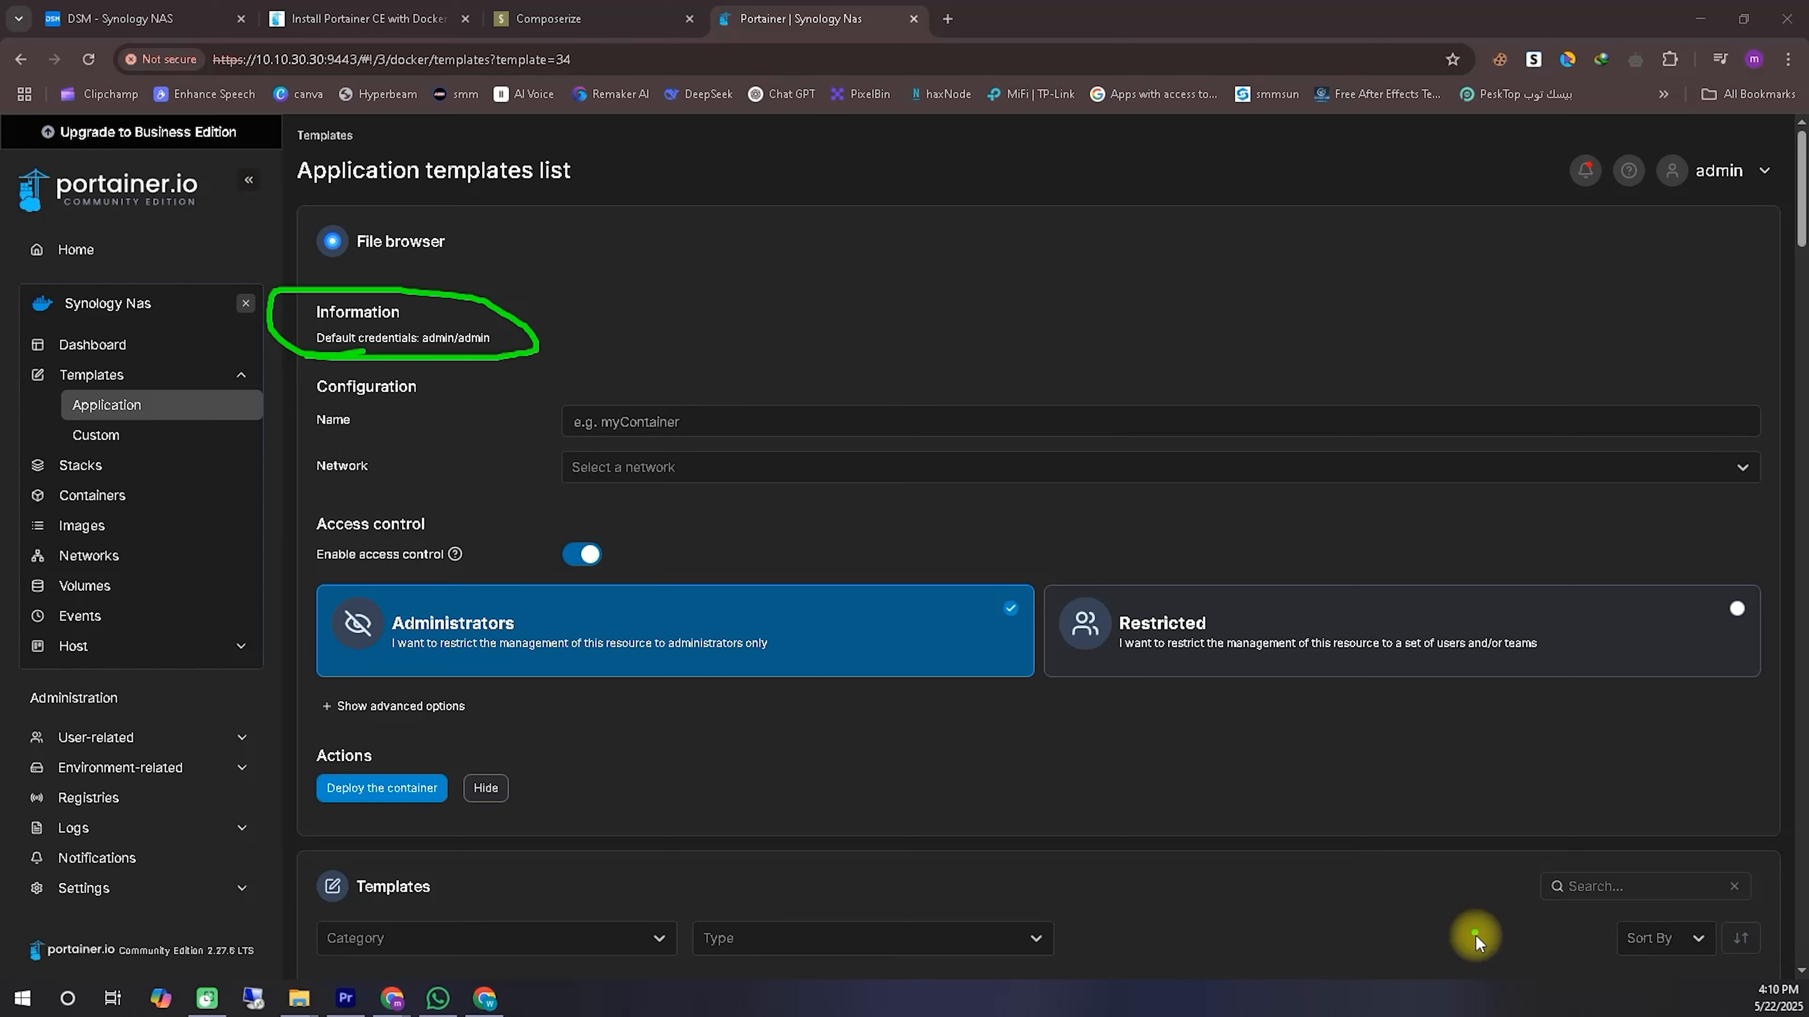
{"action": "left_click", "coordinate": [711, 417]}
{"action": "type", "text": "filesha"}
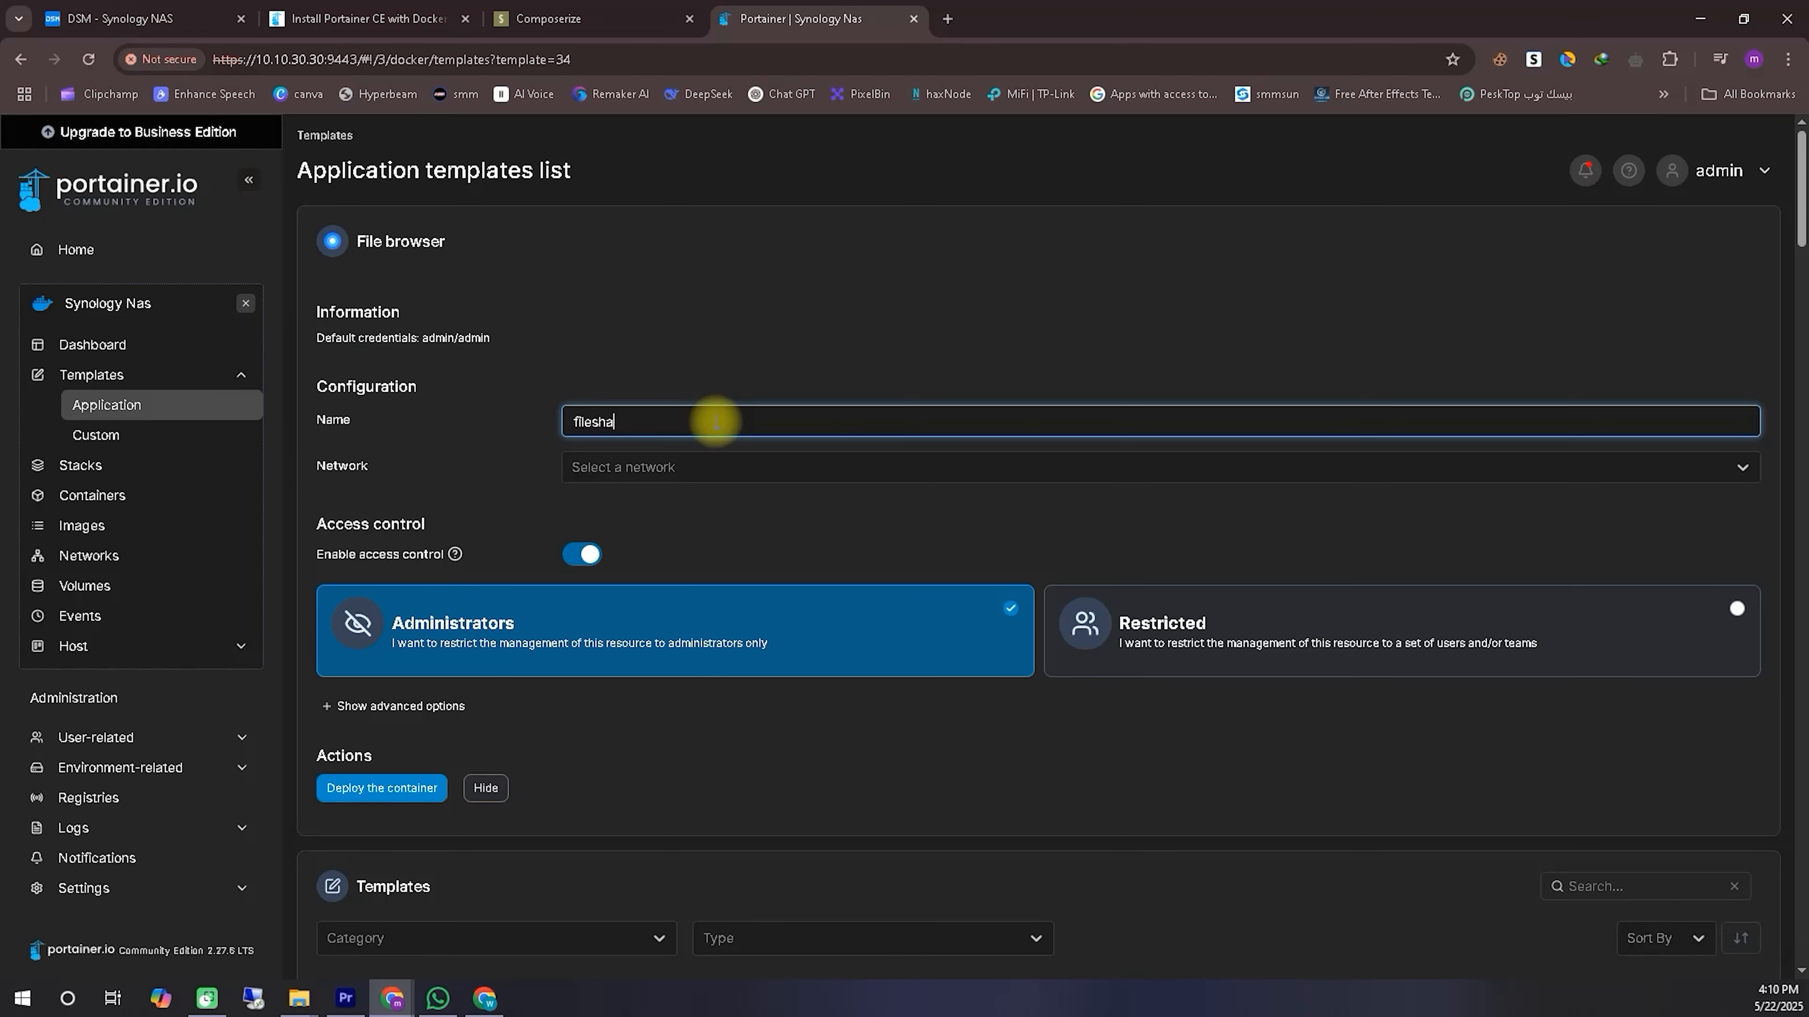
{"action": "left_click_drag", "start_coordinate": [456, 241], "coordinate": [359, 241]}
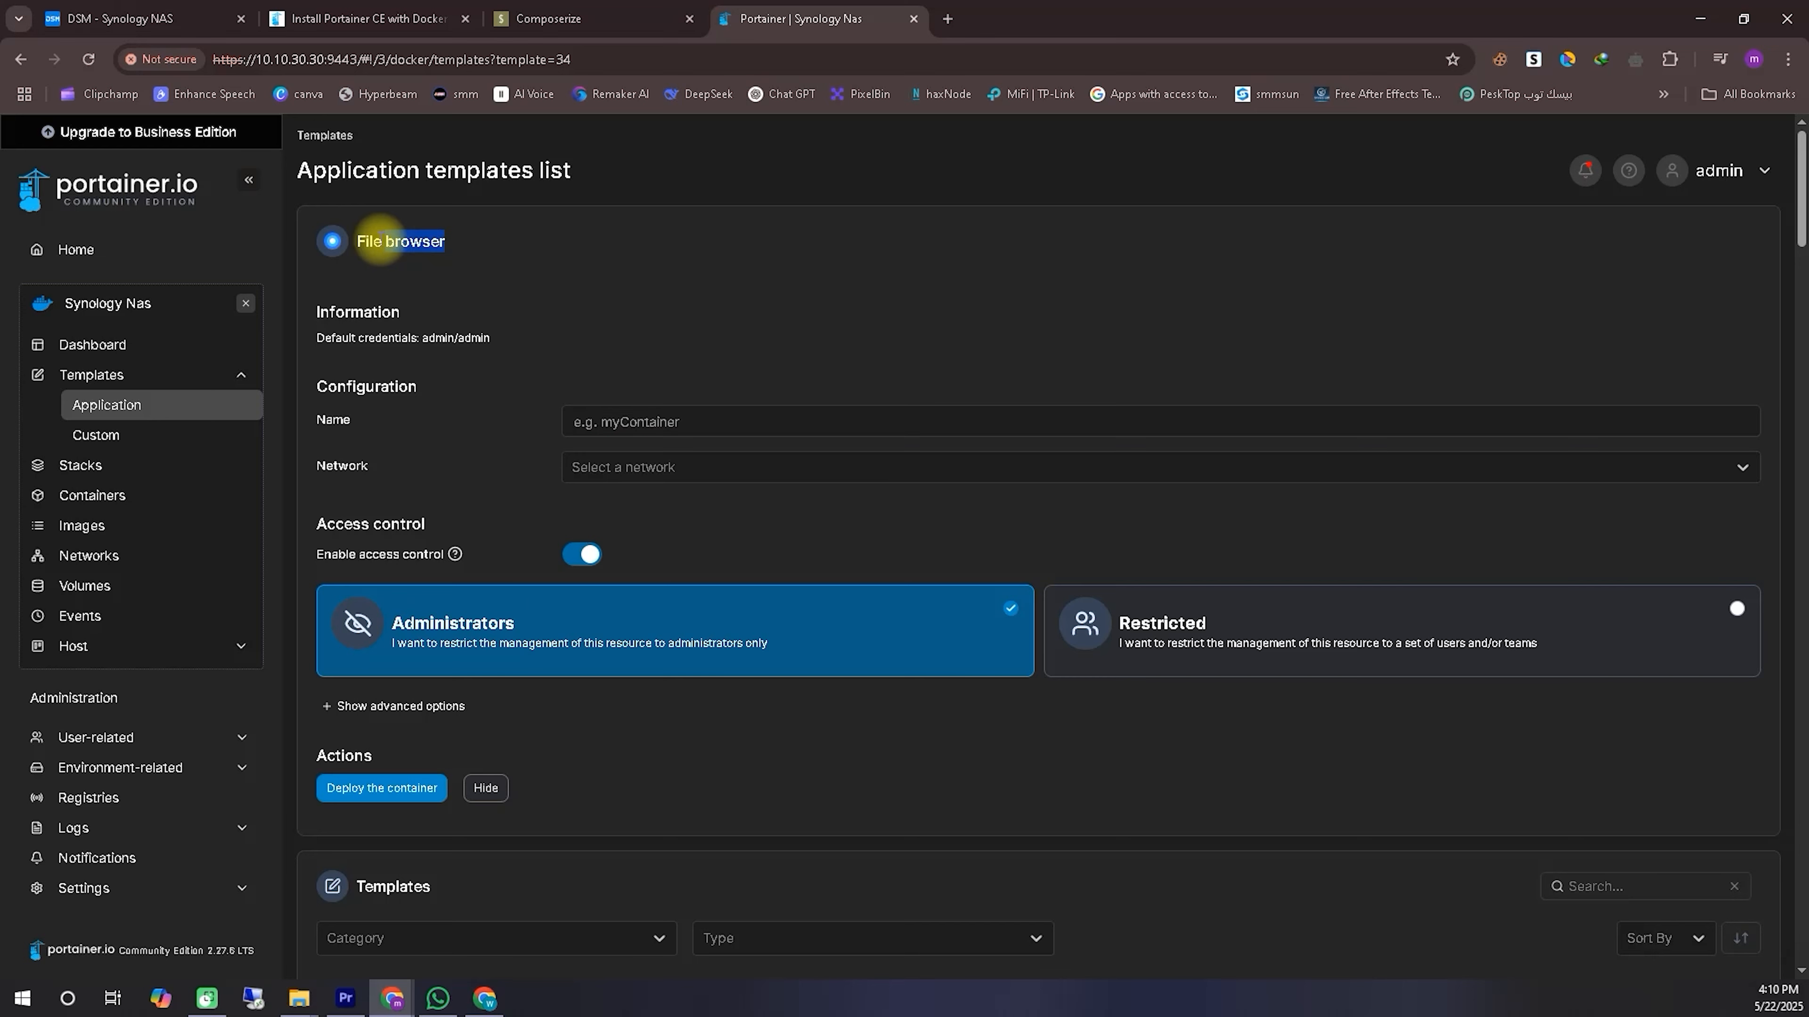
{"action": "right_click", "coordinate": [363, 242]}
{"action": "left_click", "coordinate": [427, 267]}
Step: Name the File browser container files2, set its network to bridge, and restrict its management to administrators
{"action": "left_click", "coordinate": [634, 423]}
{"action": "left_click", "coordinate": [616, 467]}
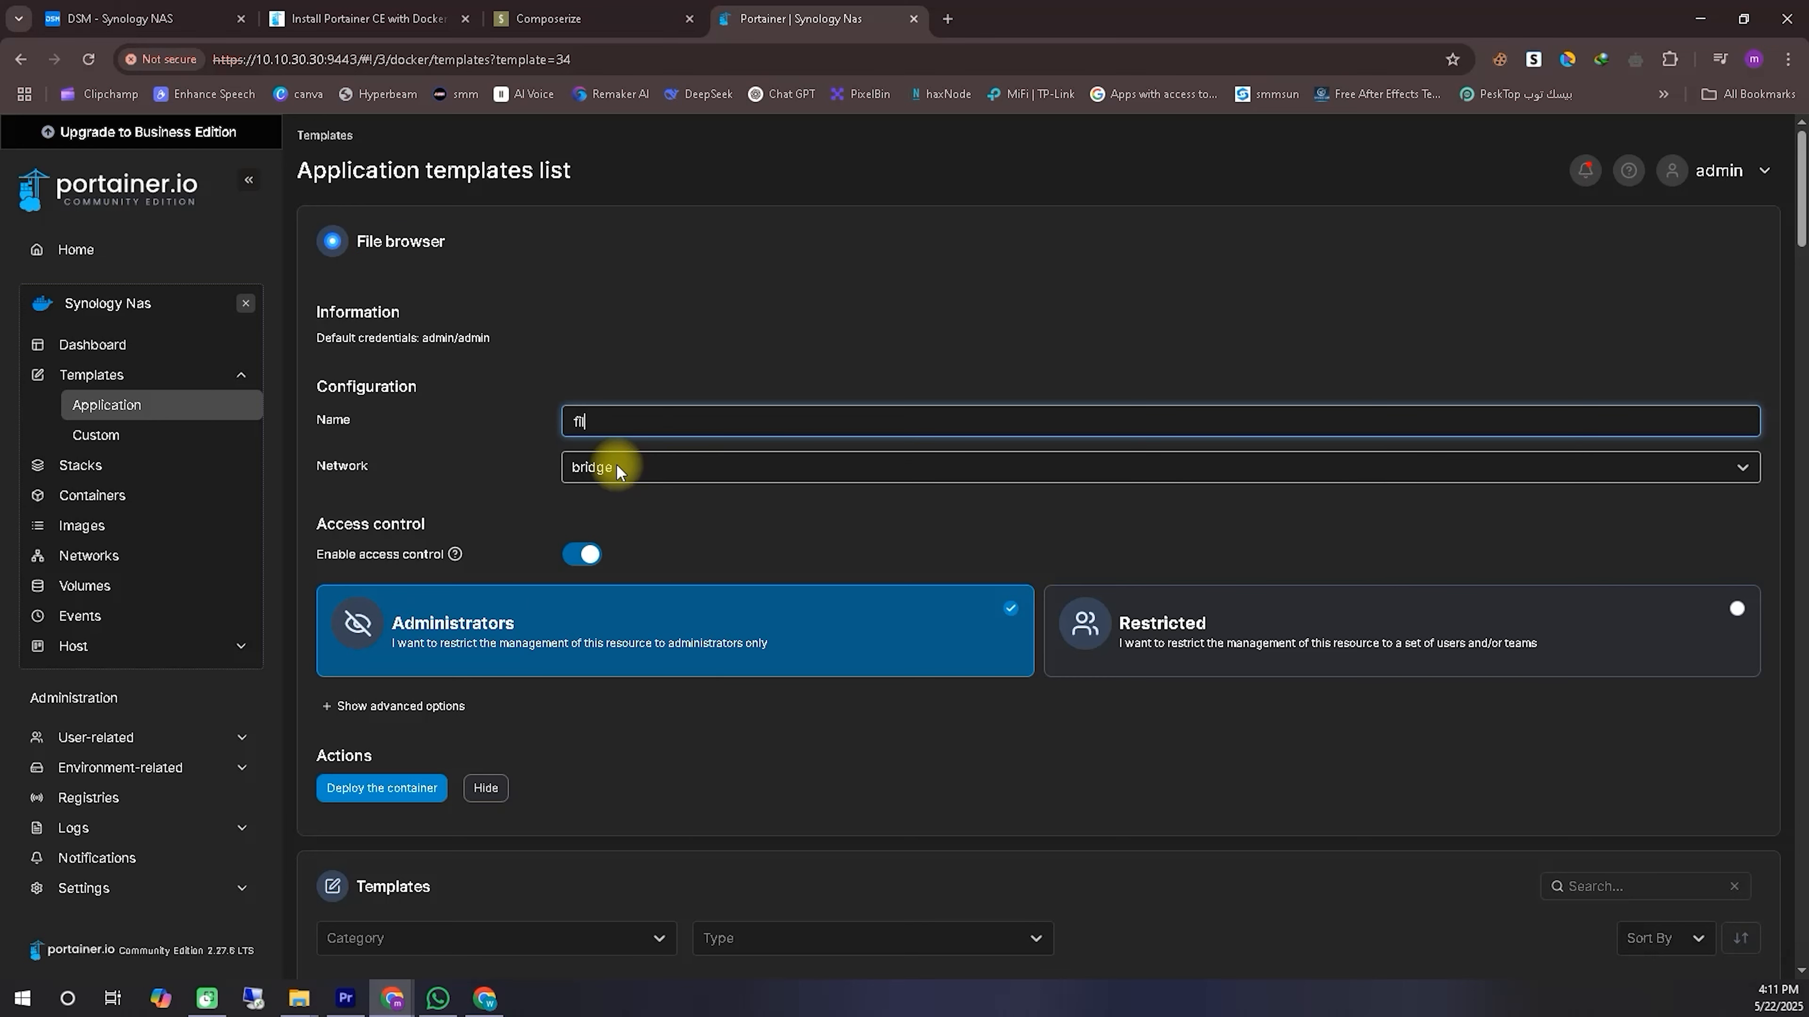
{"action": "type", "text": "2"}
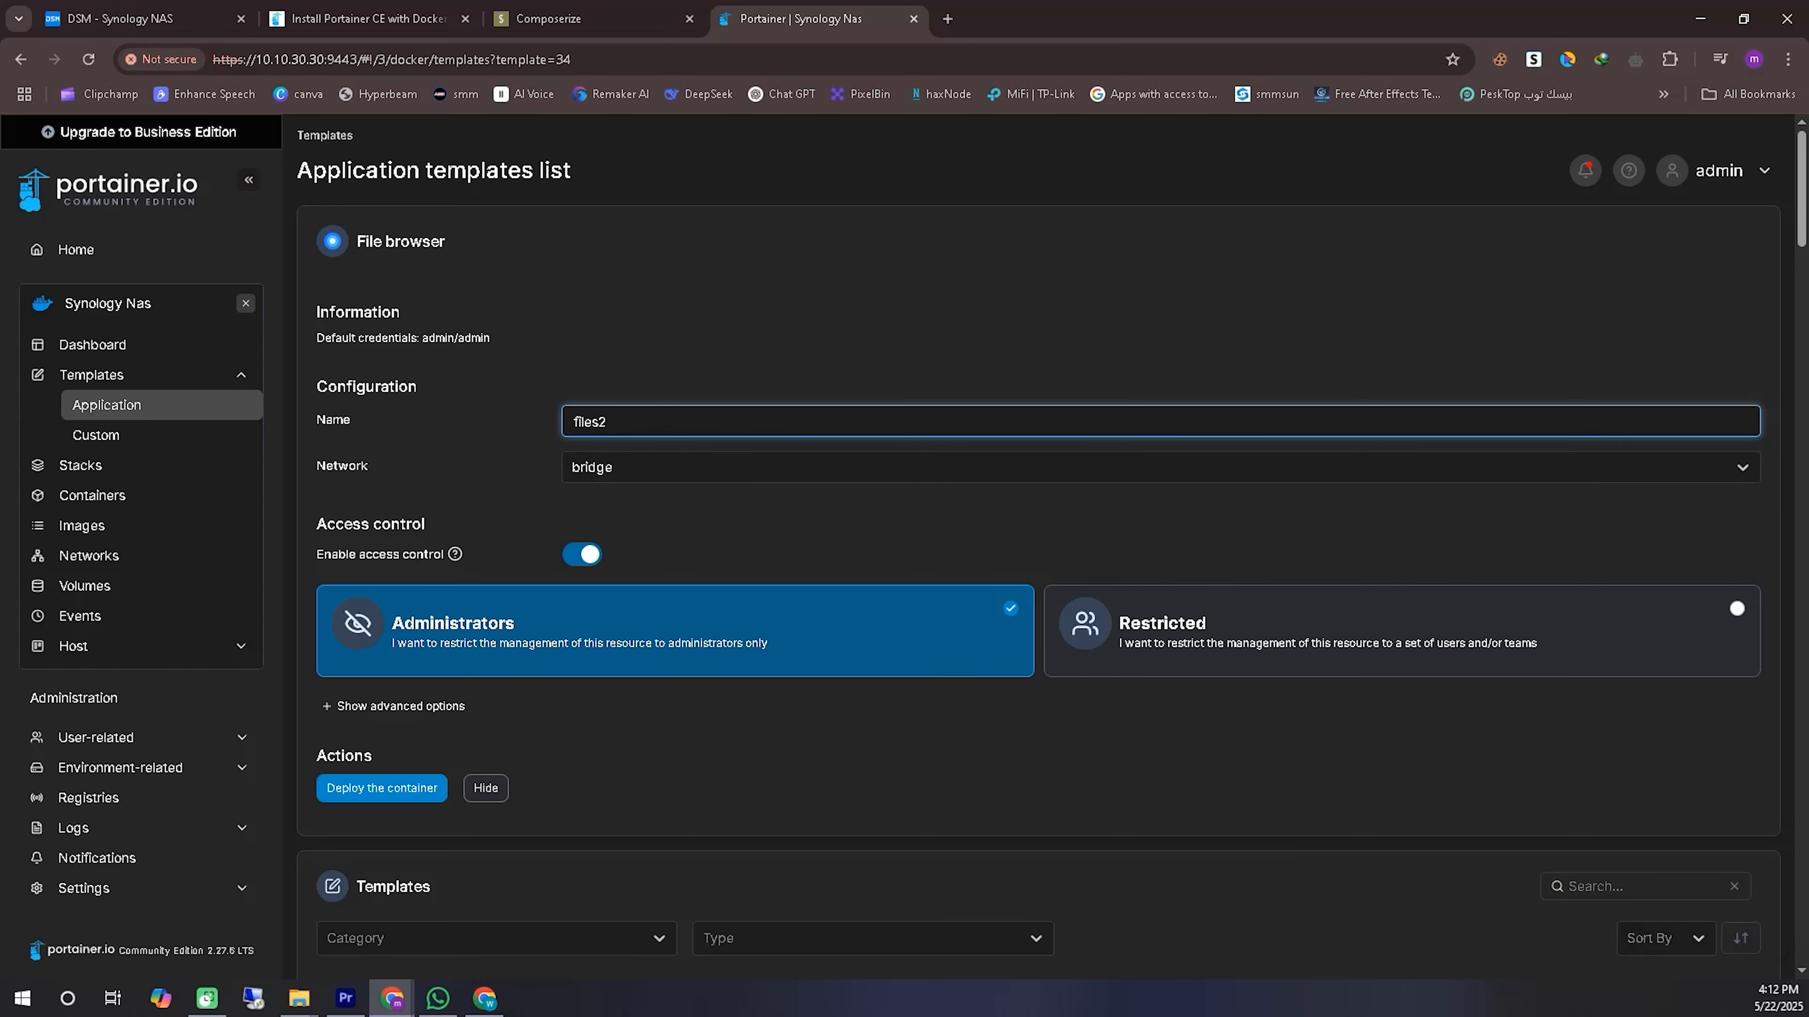
{"action": "left_click", "coordinate": [1353, 631]}
{"action": "left_click", "coordinate": [820, 627]}
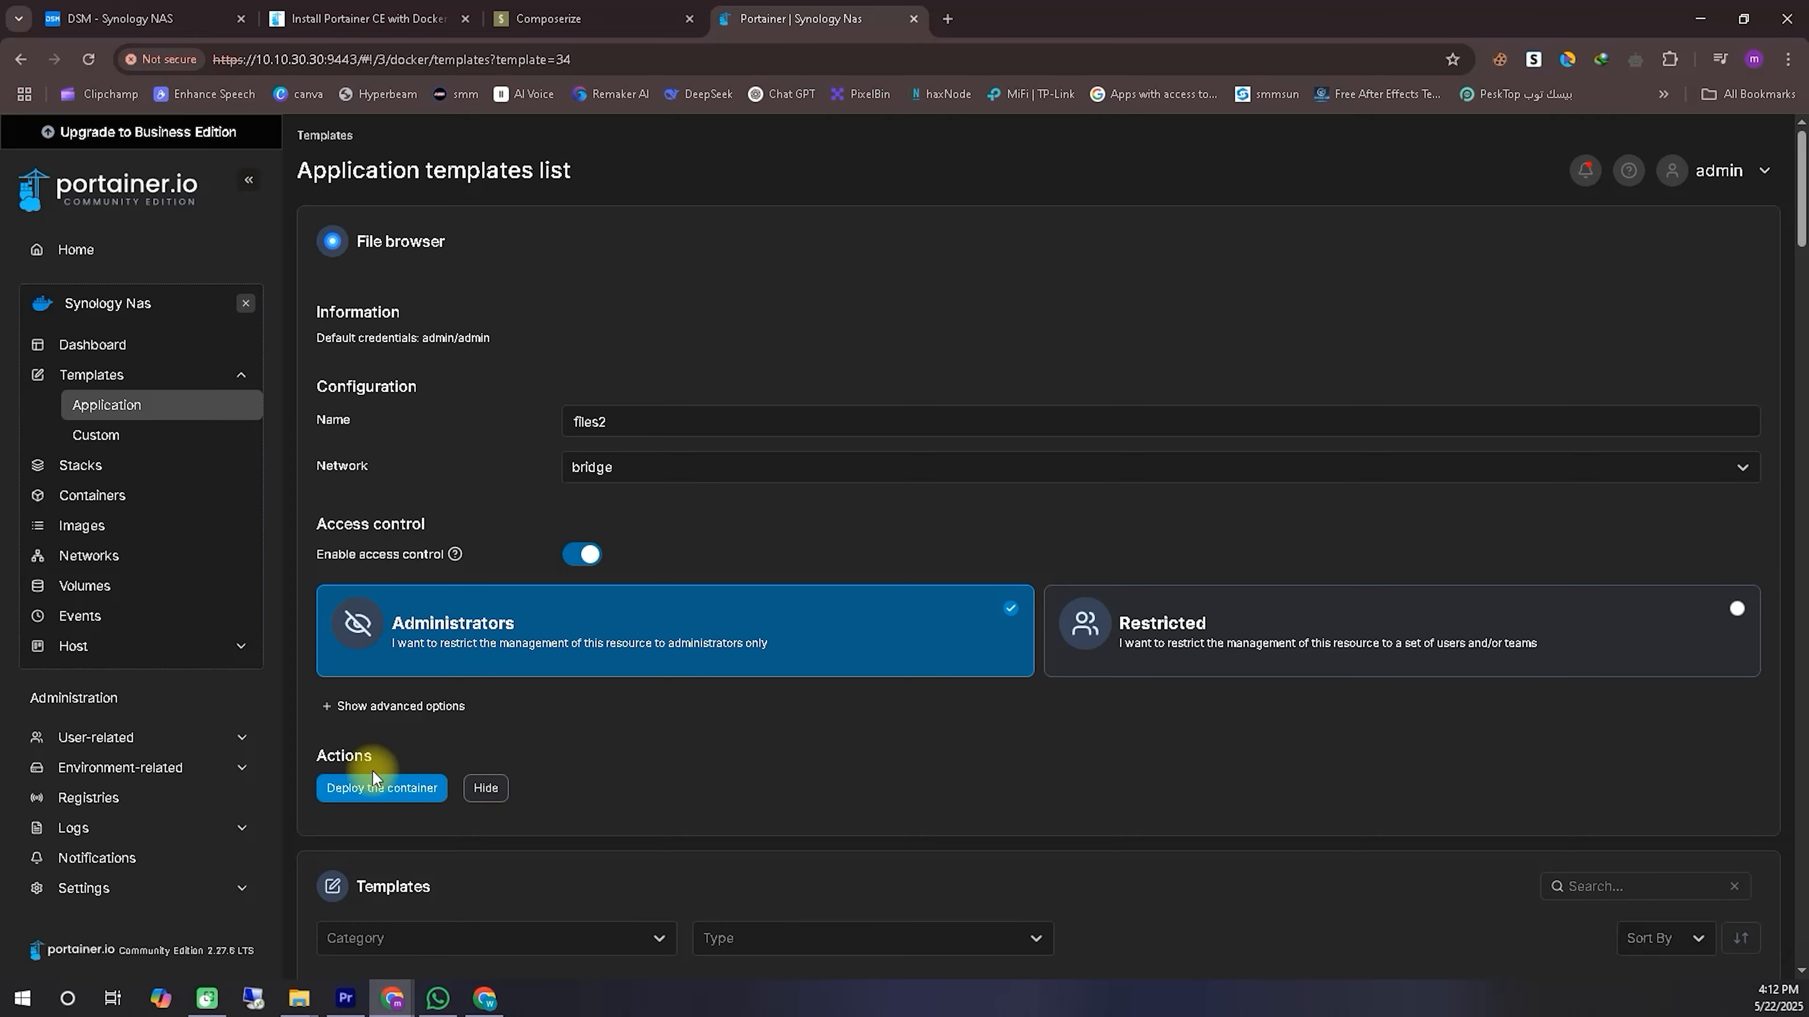
Step: Deploy the files2 container from the File browser template
{"action": "left_click", "coordinate": [382, 787]}
{"action": "scroll", "coordinate": [1009, 787], "scroll_direction": "down", "scroll_amount": 3}
{"action": "scroll", "coordinate": [827, 566], "scroll_direction": "up", "scroll_amount": 3}
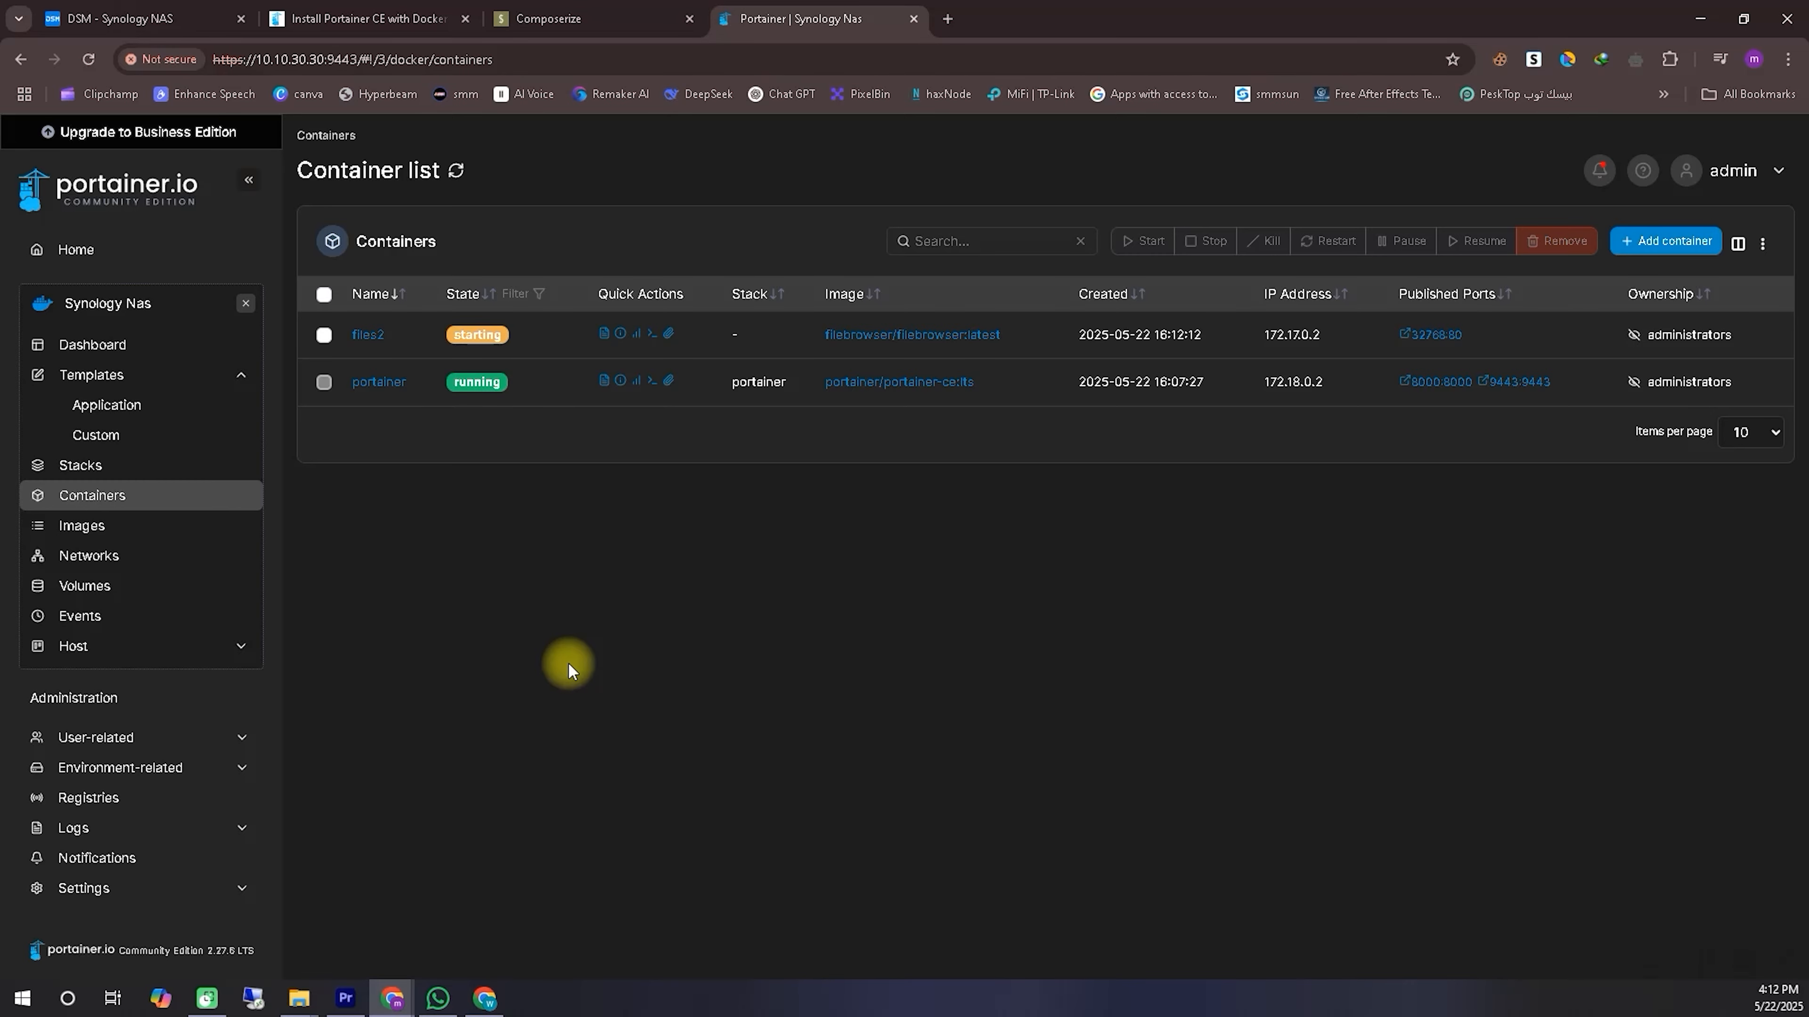
Step: Open the files2 container's details and check its port configuration
{"action": "left_click", "coordinate": [372, 335]}
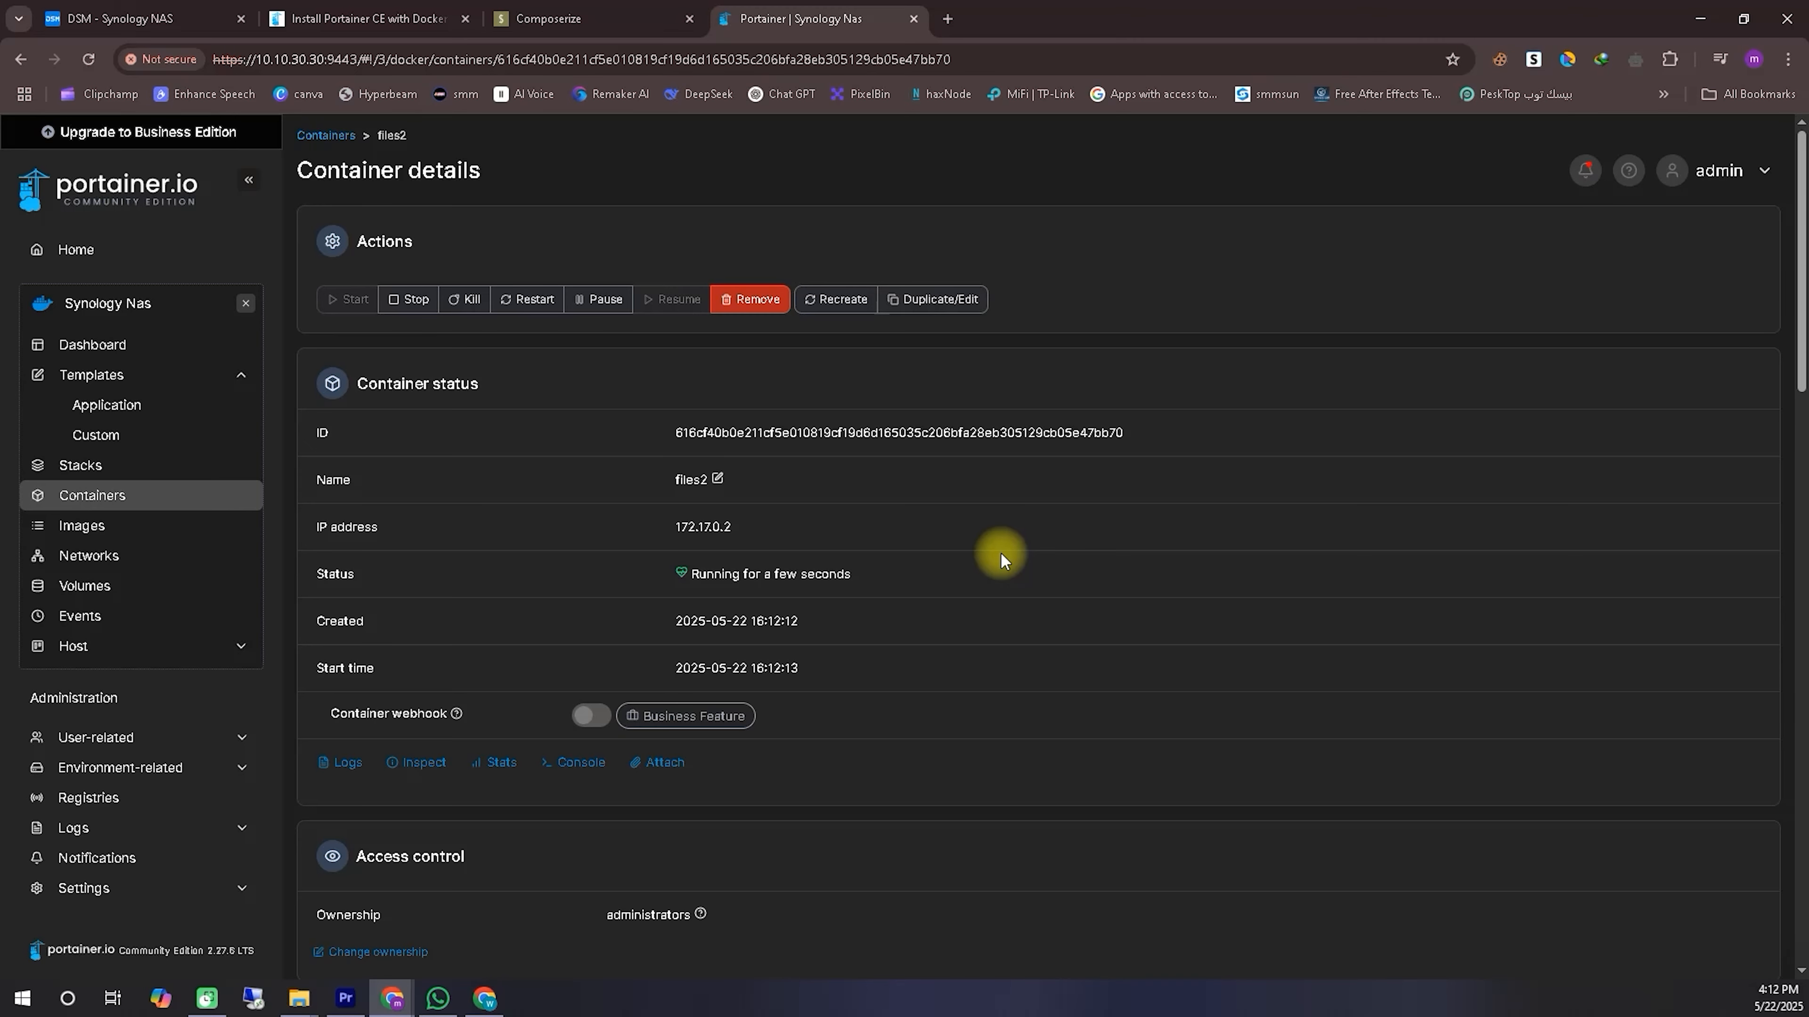
{"action": "scroll", "coordinate": [1001, 551], "scroll_direction": "down", "scroll_amount": 10}
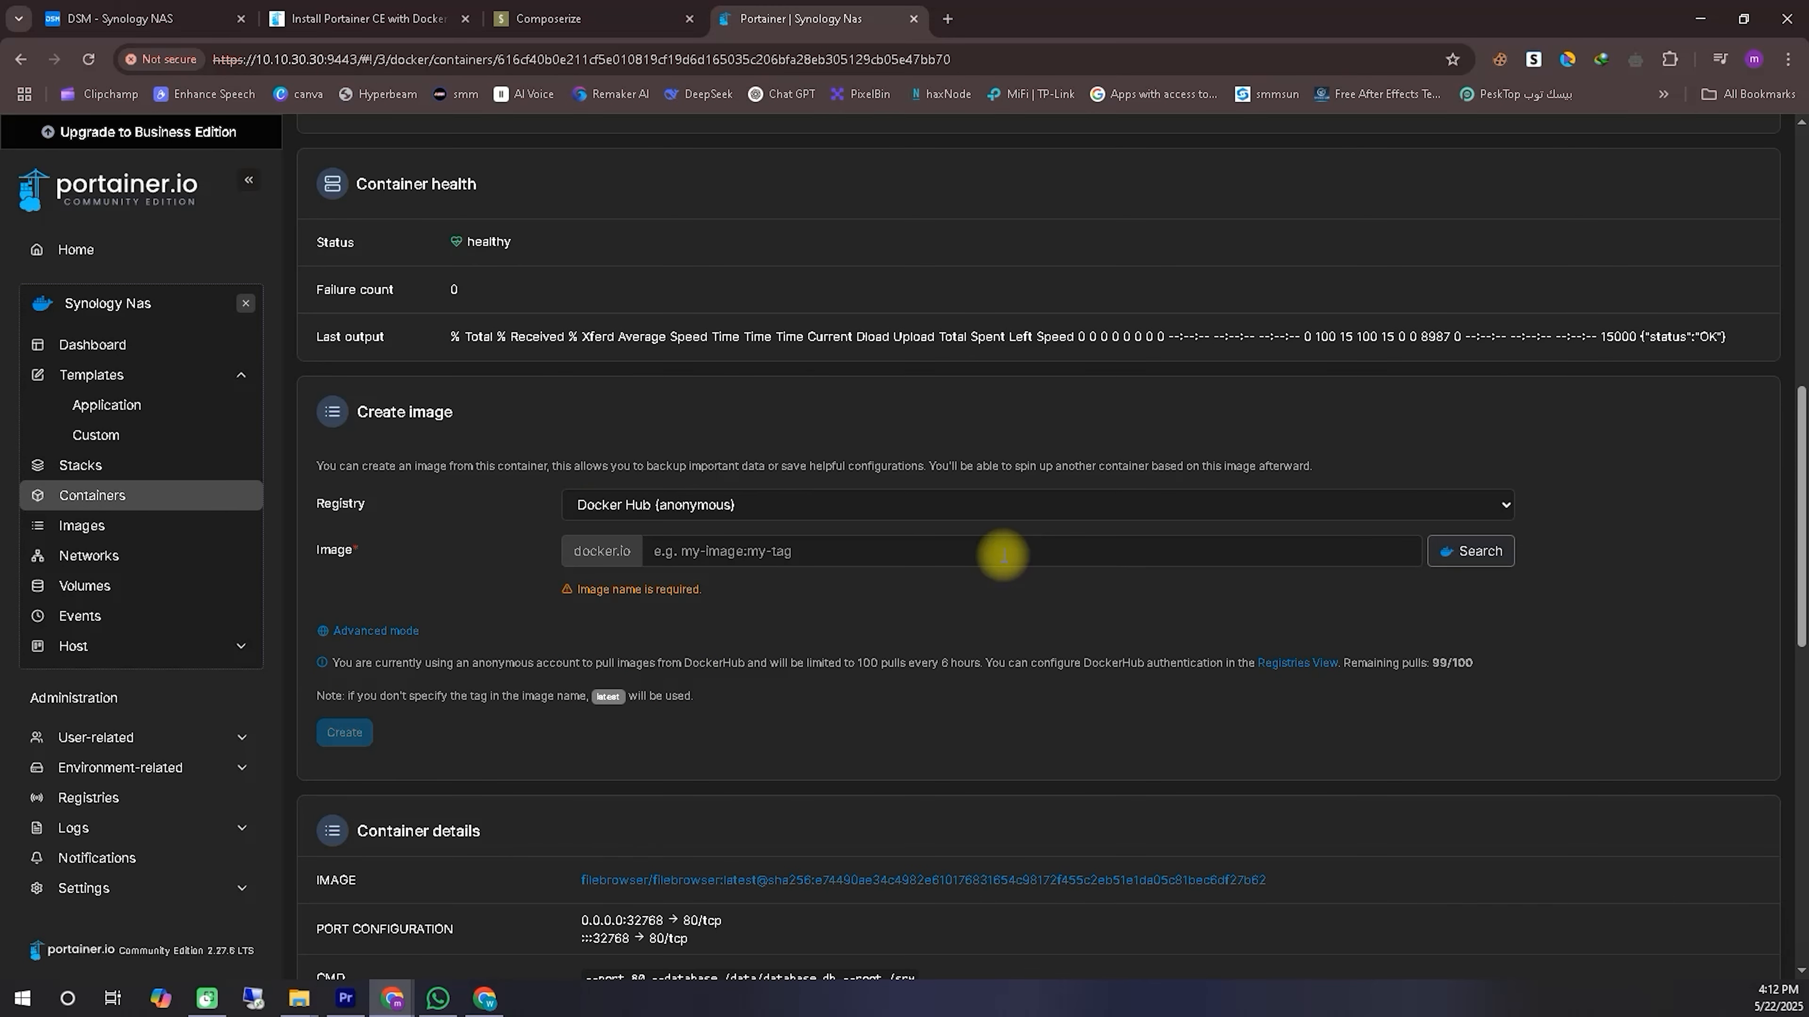
{"action": "scroll", "coordinate": [1003, 554], "scroll_direction": "down", "scroll_amount": 3}
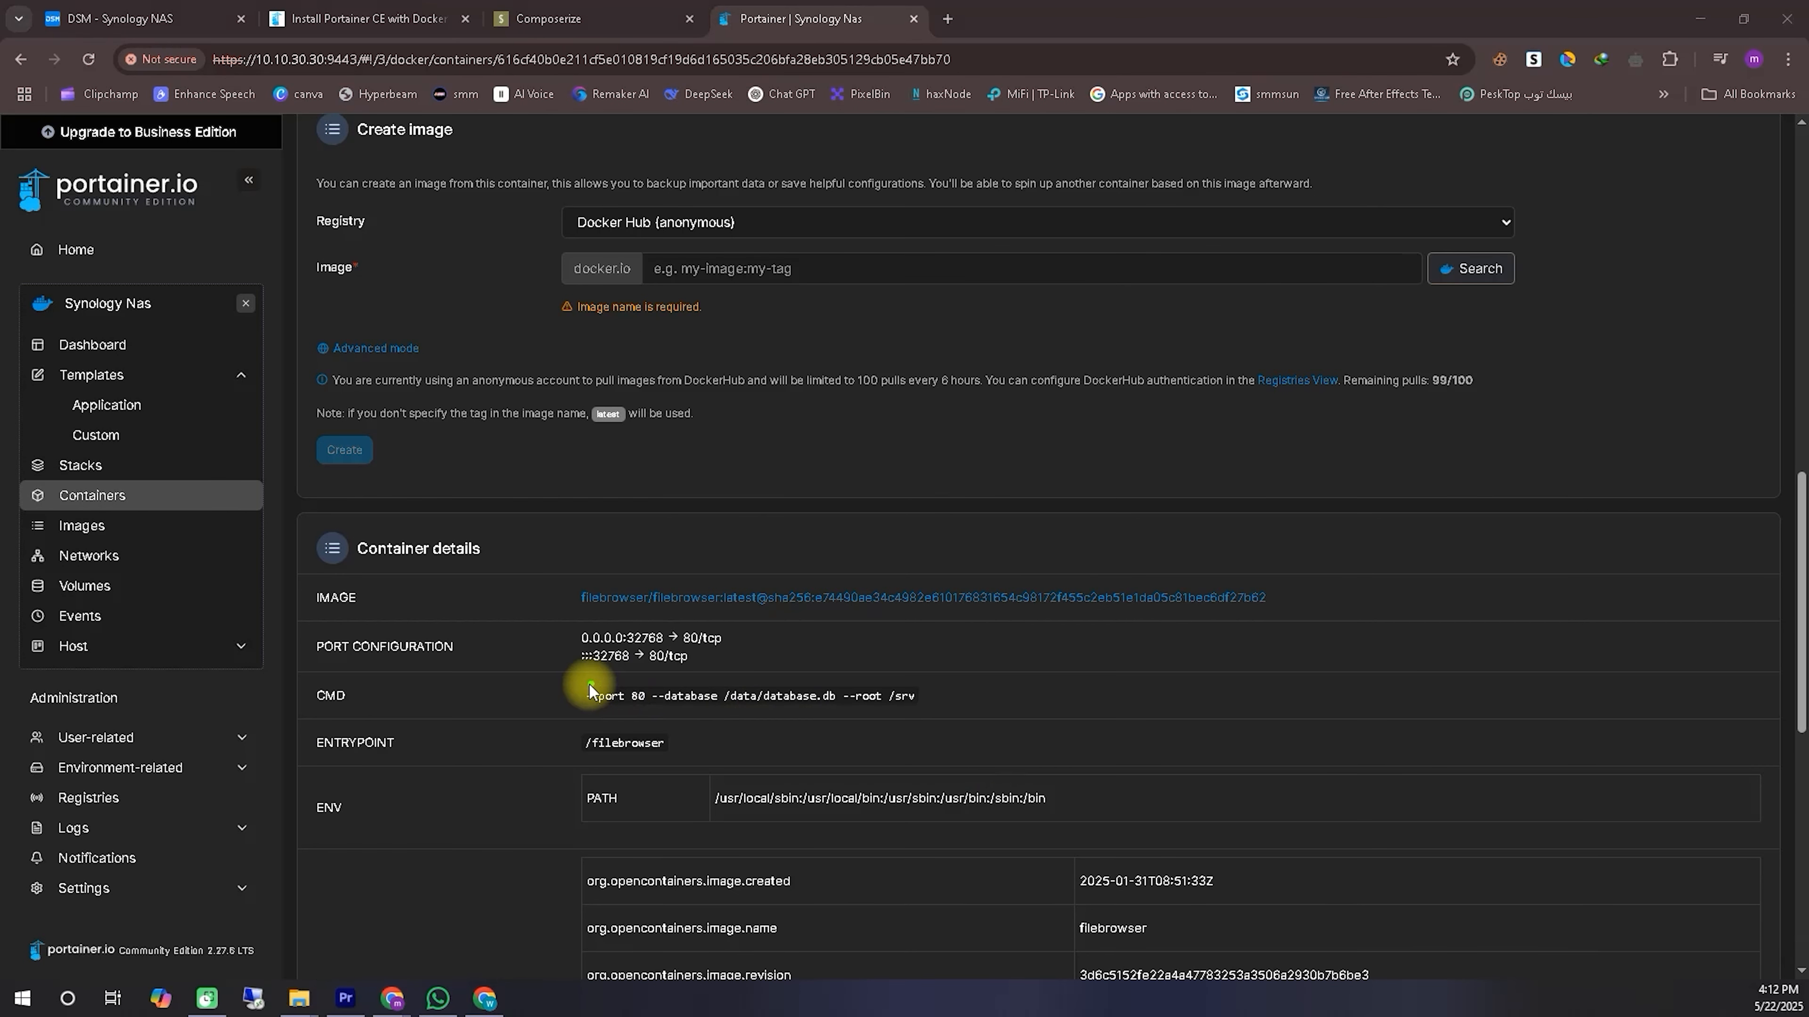
{"action": "left_click_drag", "start_coordinate": [572, 668], "coordinate": [666, 669]}
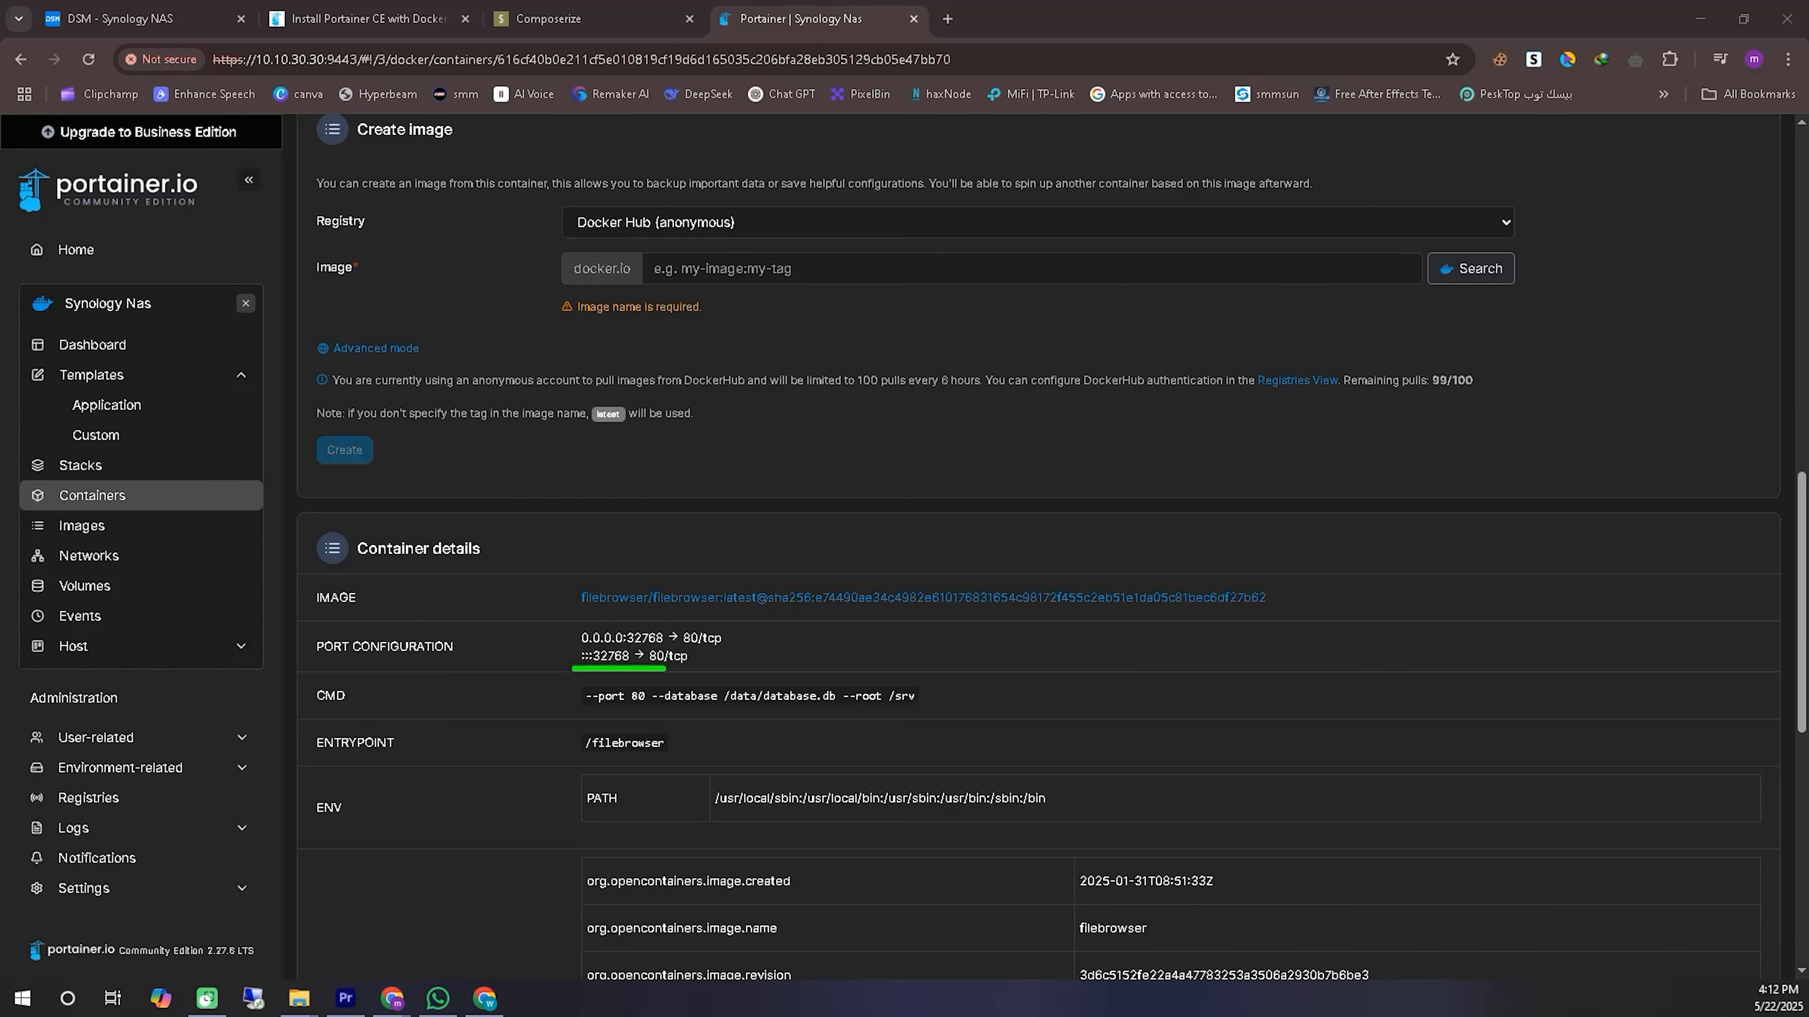
Step: Open 10.10.30.30:32768 in a new browser tab and log in to File Browser as admin with the account password
{"action": "left_click", "coordinate": [947, 19]}
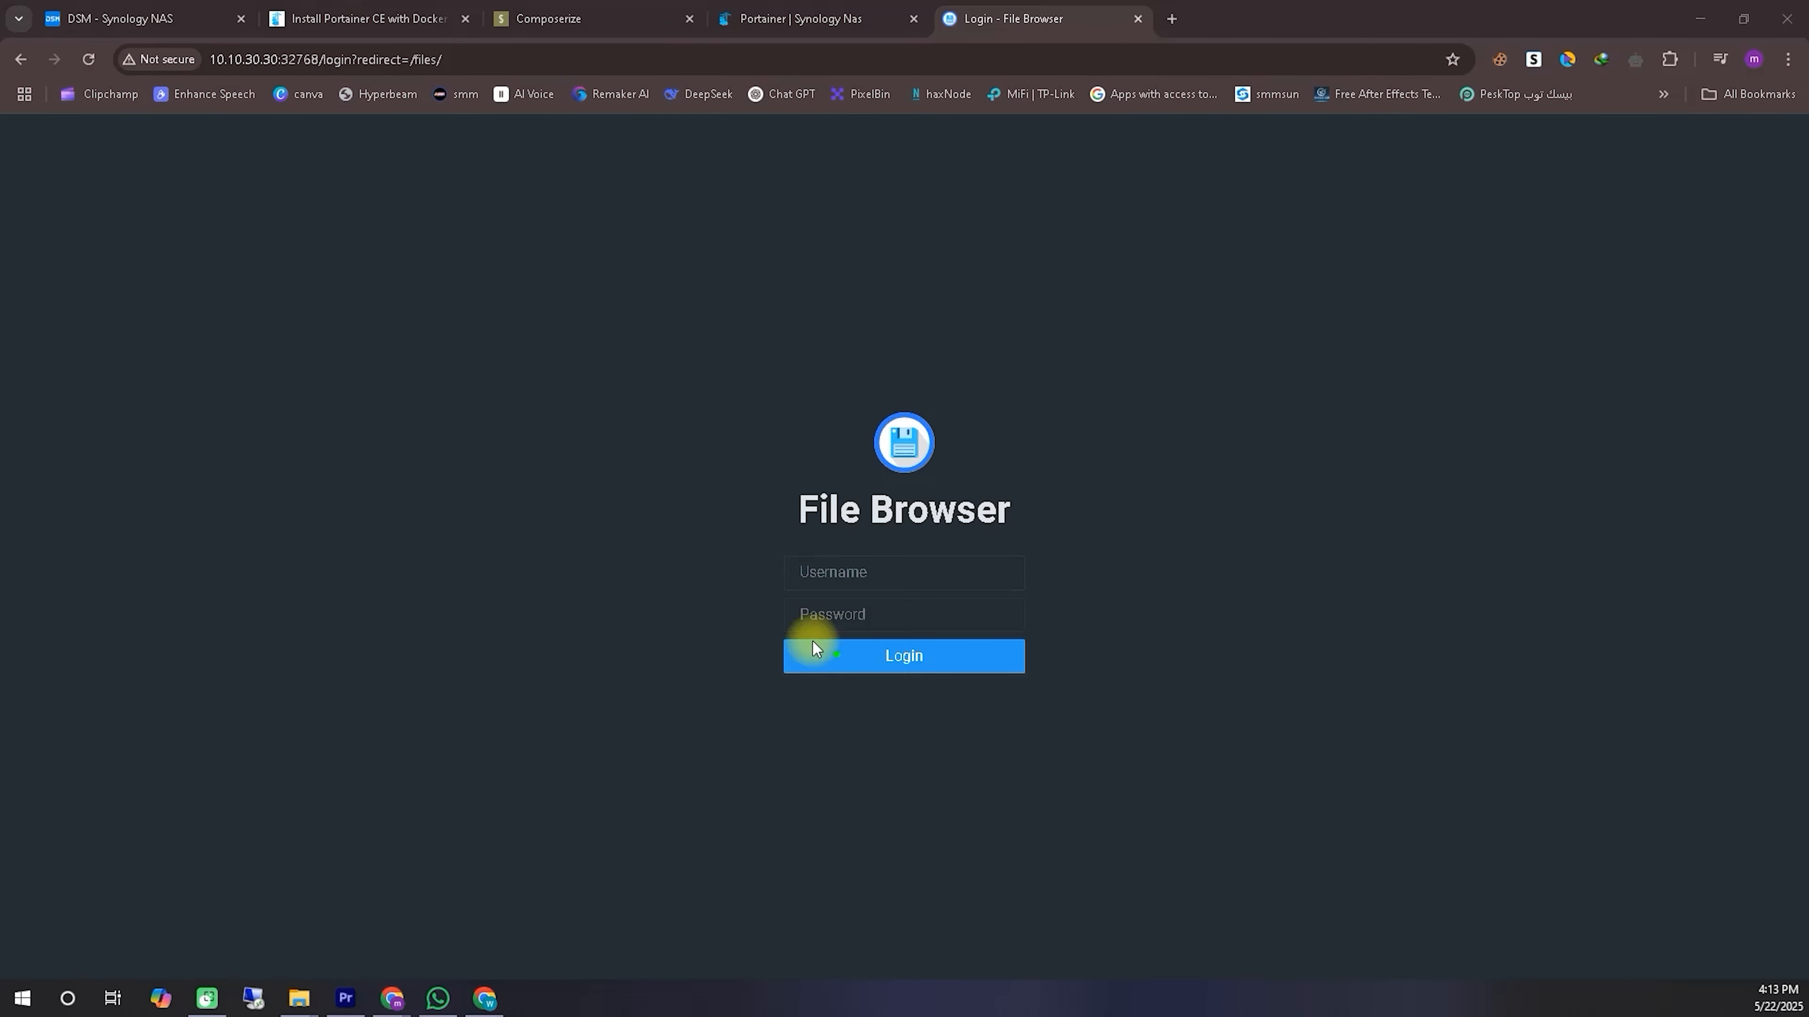
{"action": "mouse_move", "coordinate": [817, 649]}
{"action": "left_mouse_down"}
{"action": "mouse_move", "coordinate": [739, 605]}
{"action": "mouse_move", "coordinate": [724, 648]}
{"action": "left_mouse_up"}
{"action": "left_click", "coordinate": [847, 575]}
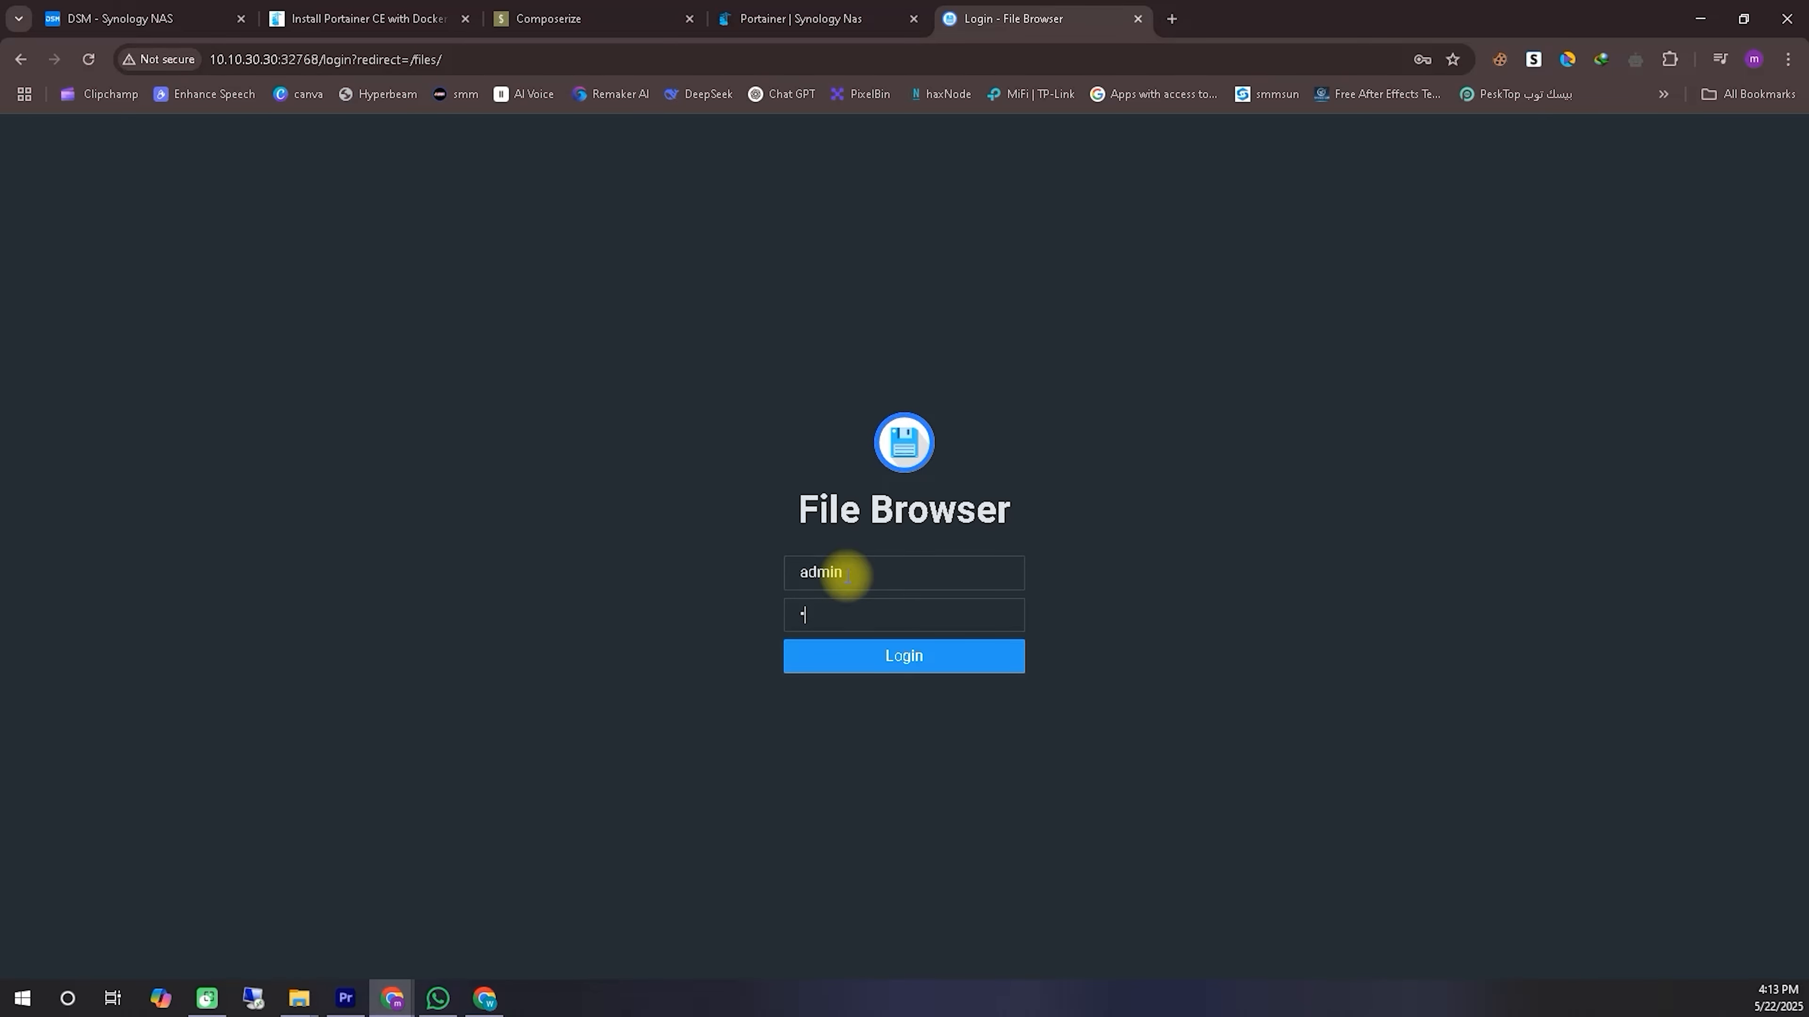
{"action": "left_click", "coordinate": [981, 668]}
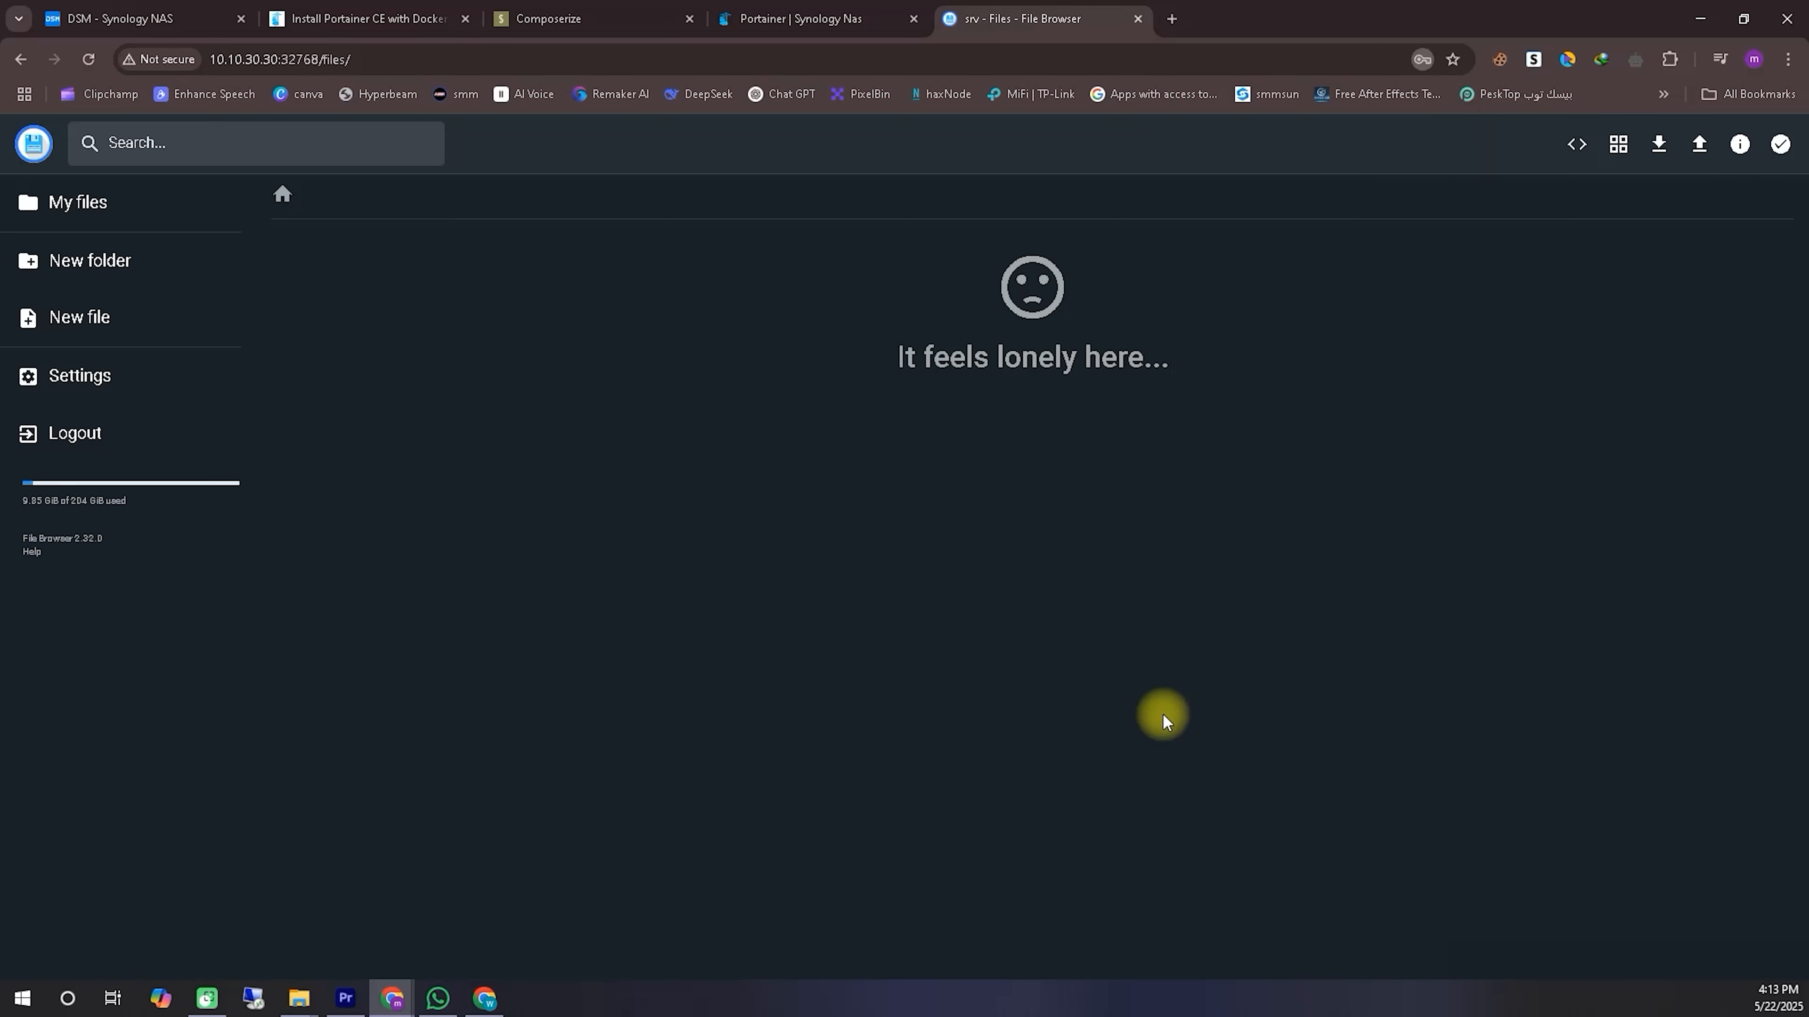
Step: Create a new folder named test in File Browser and return to the root file listing
{"action": "left_click", "coordinate": [1063, 335]}
{"action": "left_click", "coordinate": [1351, 345]}
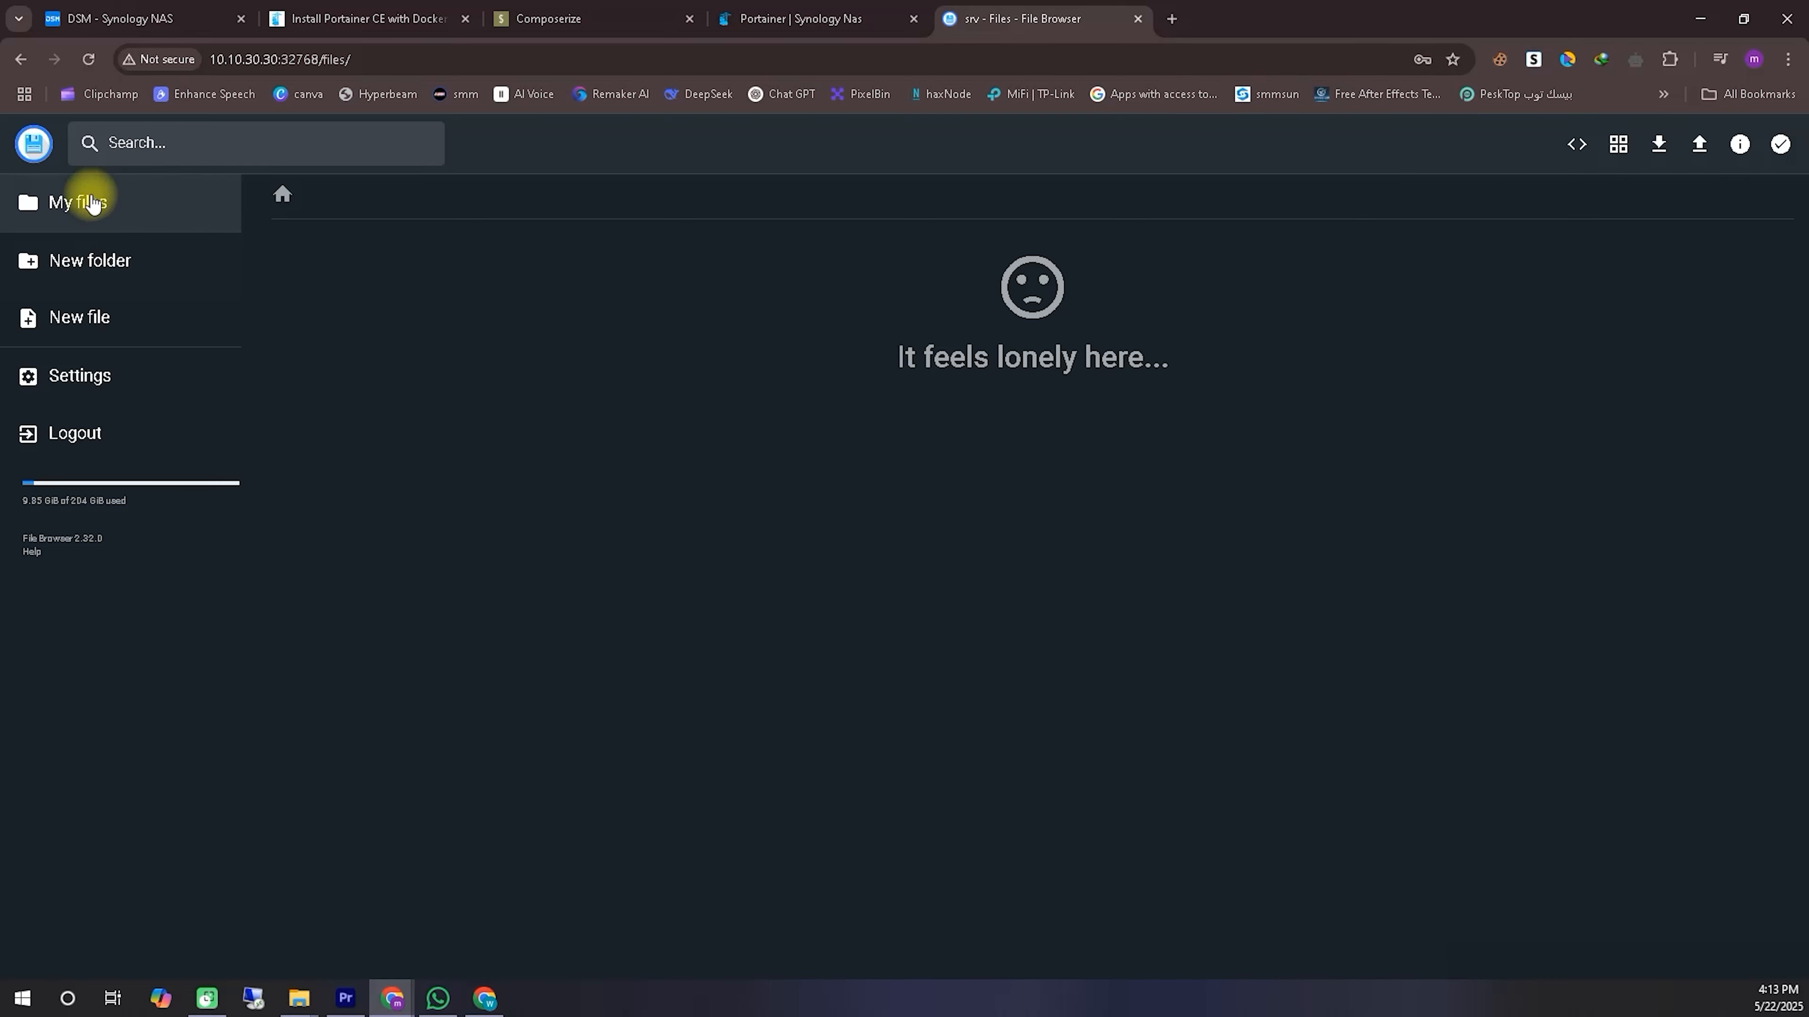
{"action": "left_click", "coordinate": [107, 260]}
{"action": "left_click", "coordinate": [811, 553]}
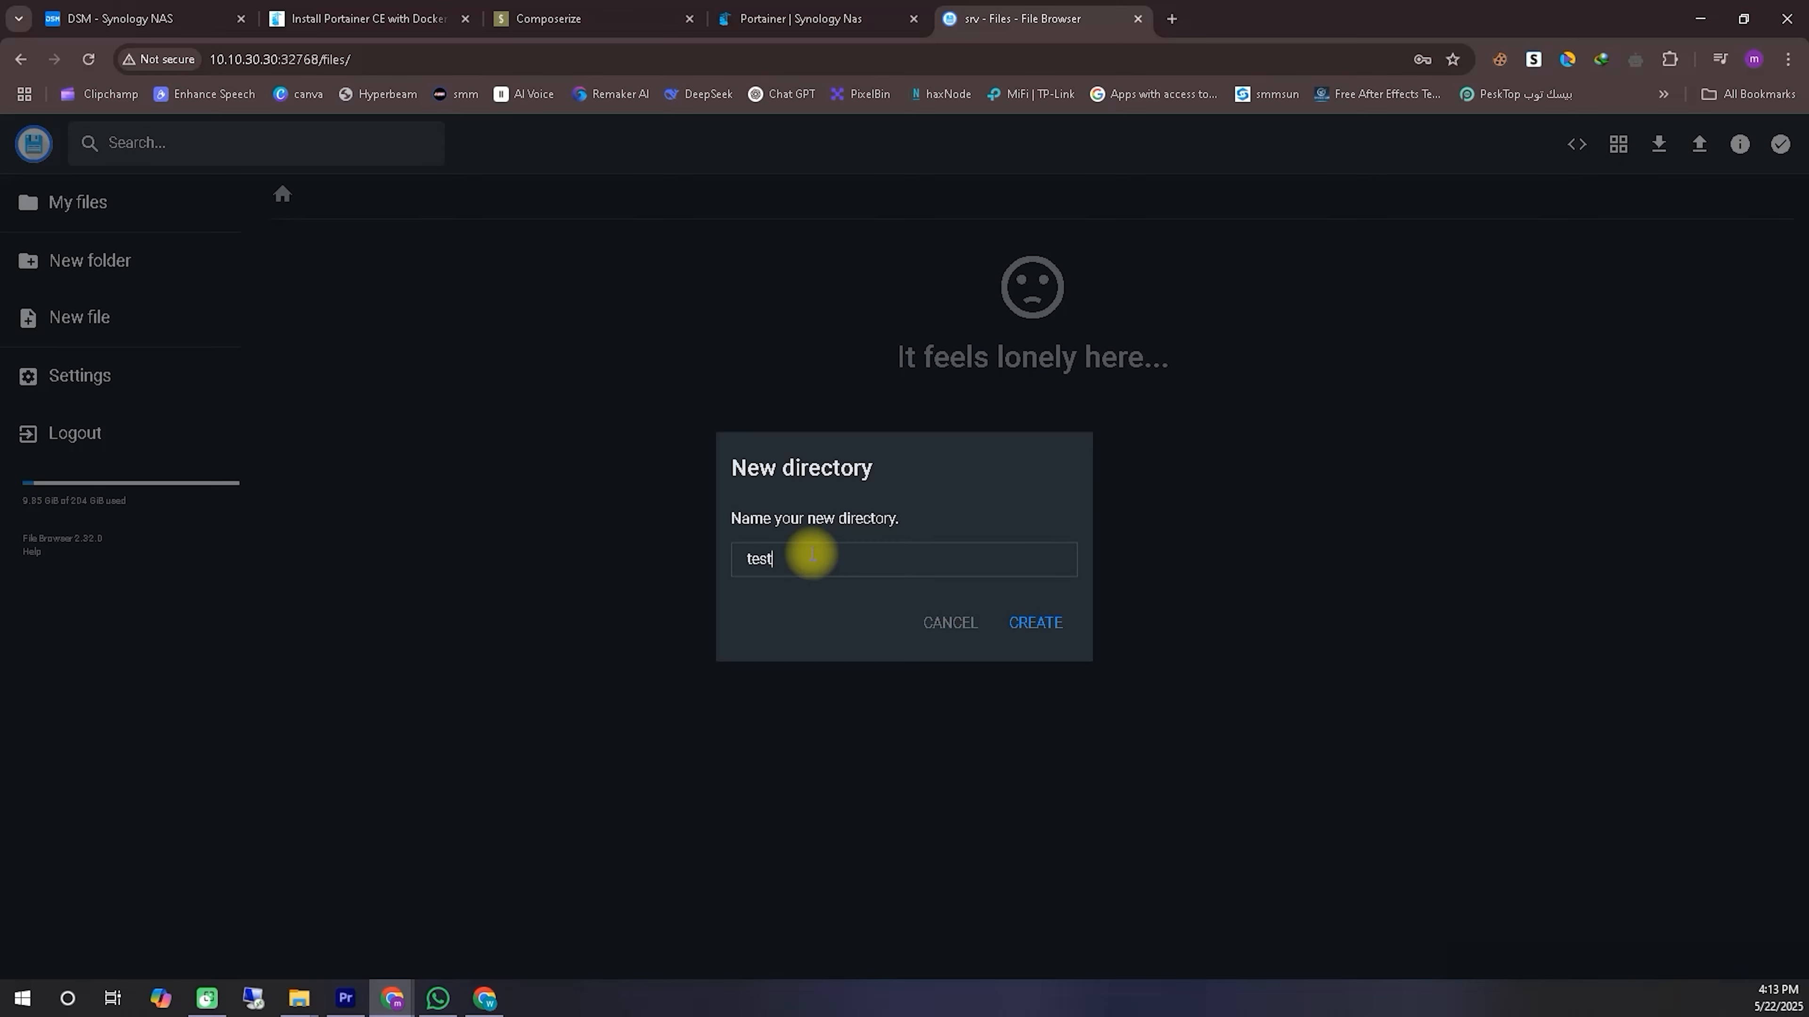
{"action": "left_click", "coordinate": [1034, 622]}
{"action": "left_click", "coordinate": [283, 195]}
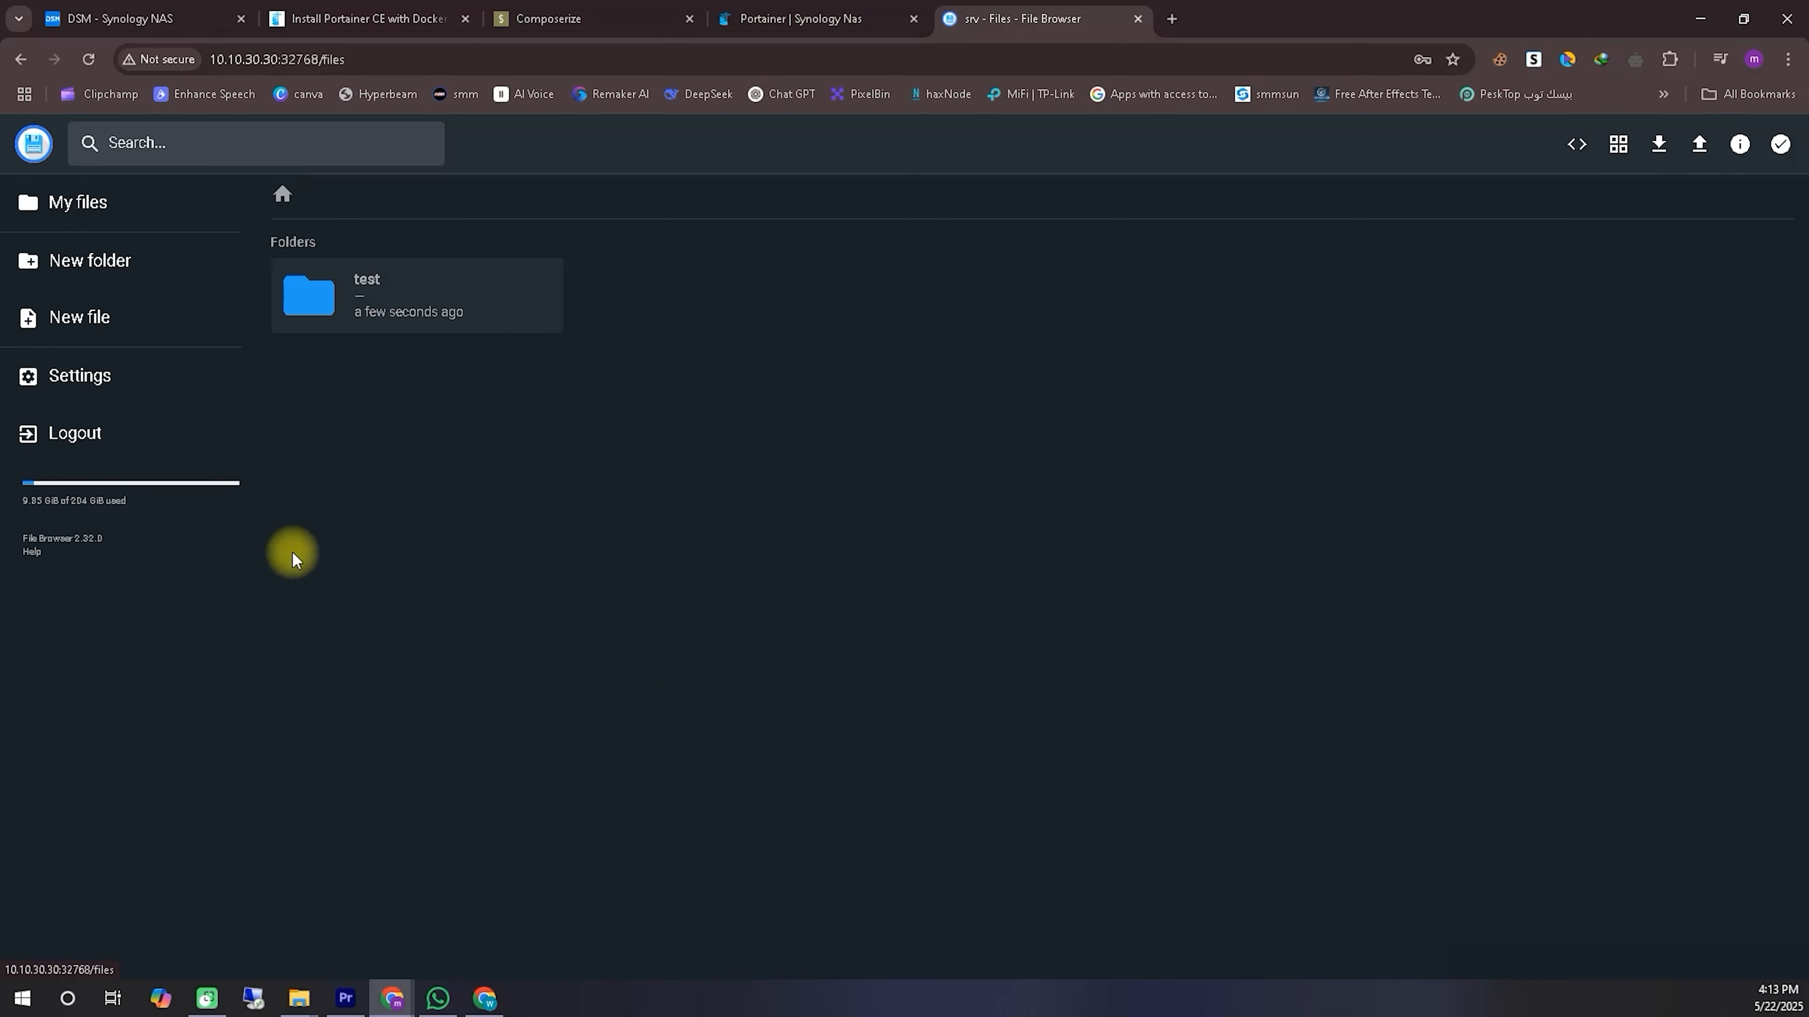
Step: Open the test folder and upload the video file Dhaka Hazrat Shahjalal International Airport Departures 1.mp4 into it
{"action": "double_click", "coordinate": [477, 295]}
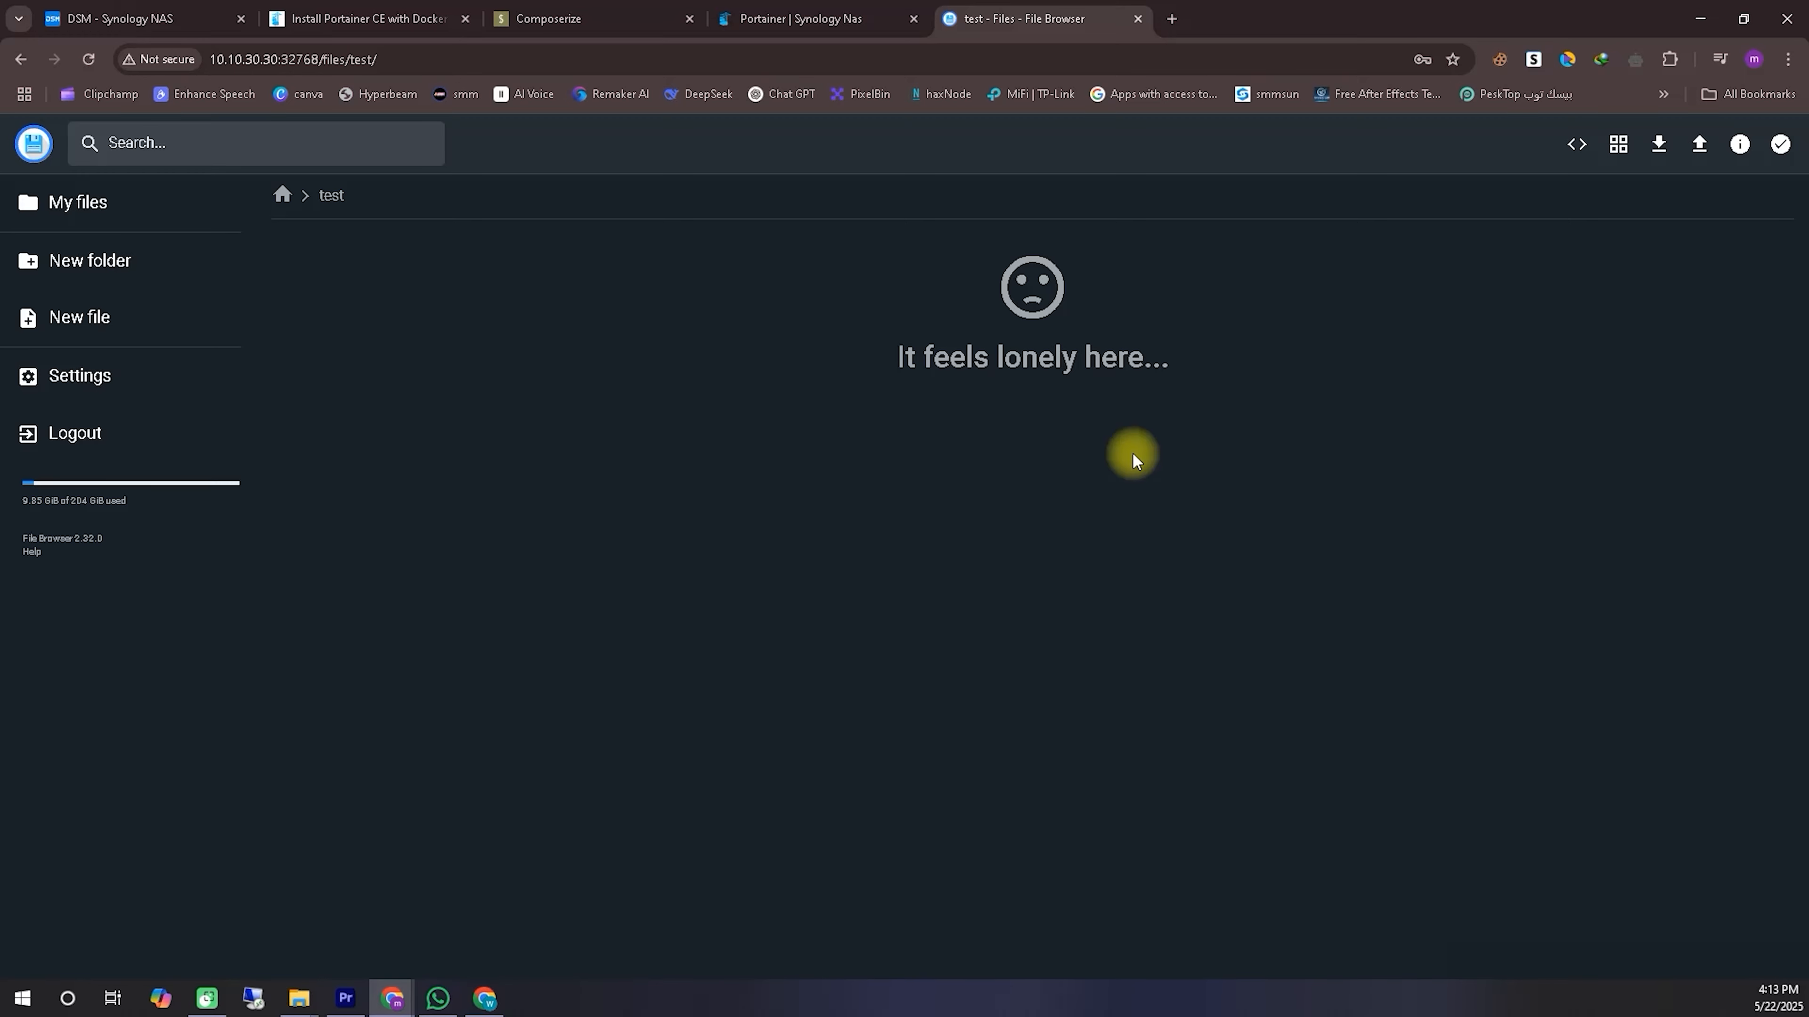
{"action": "right_click", "coordinate": [463, 325]}
{"action": "left_click", "coordinate": [1699, 148]}
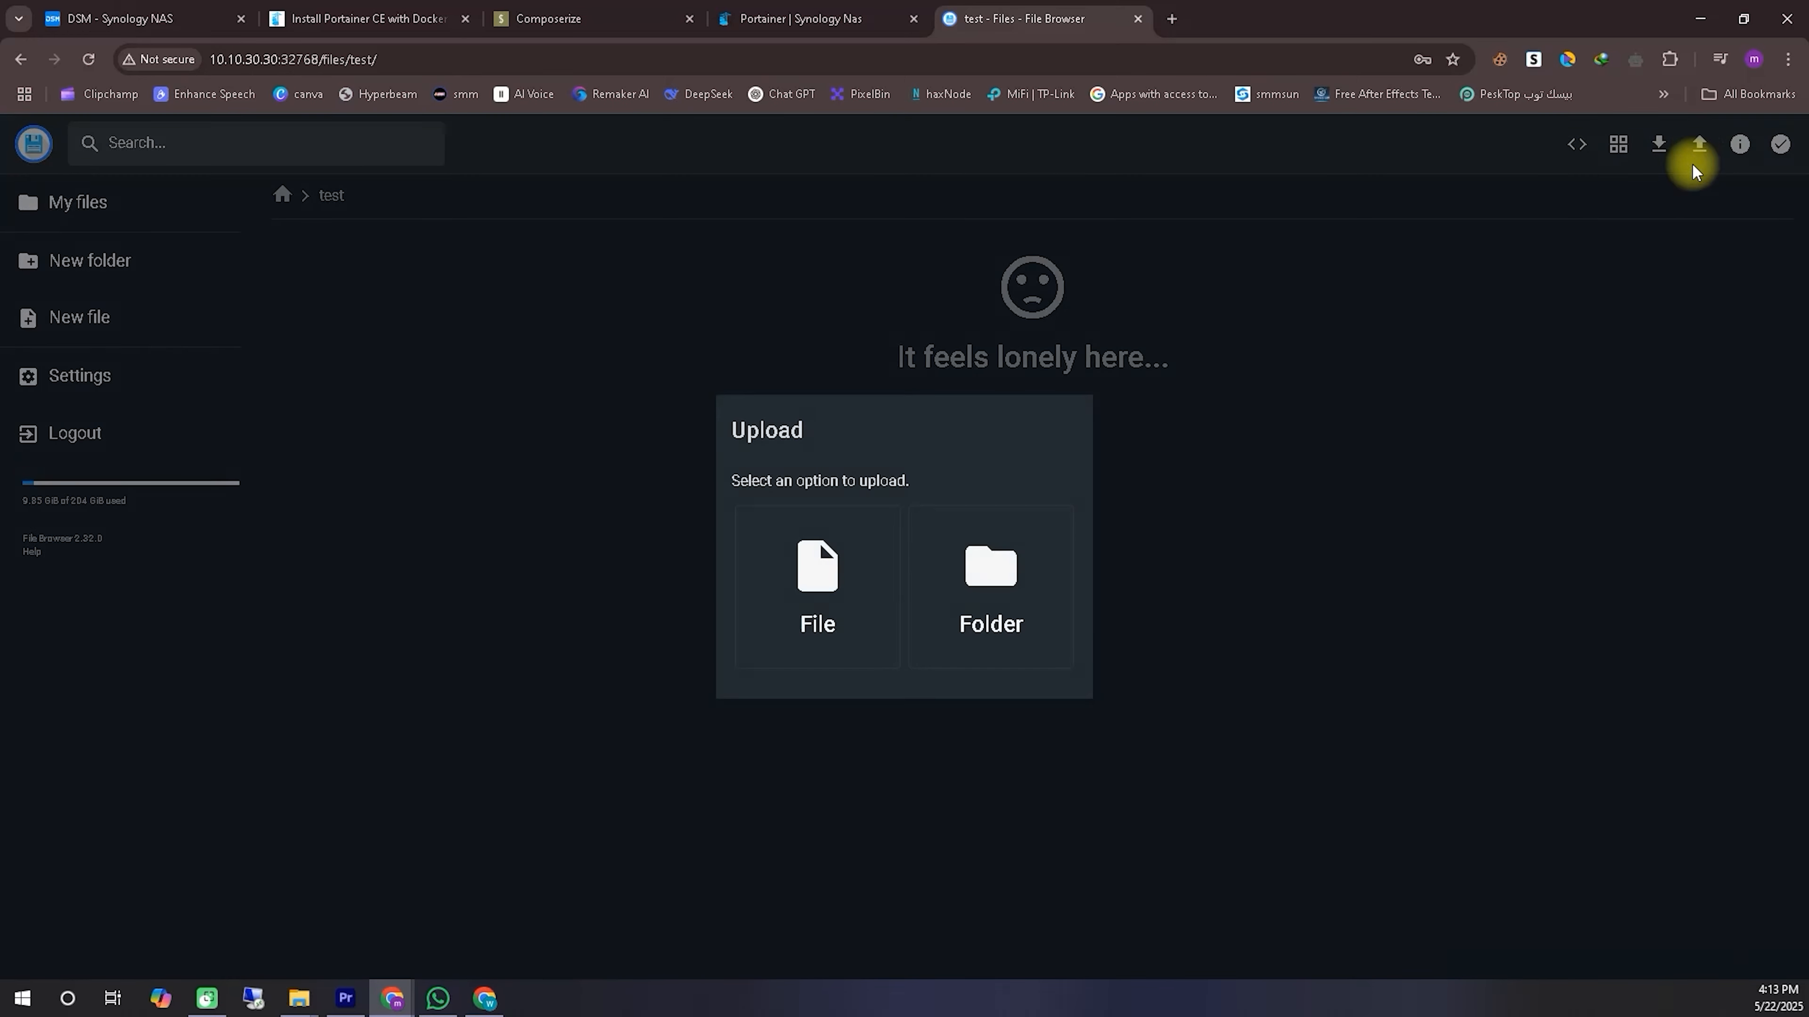
{"action": "left_click", "coordinate": [839, 563]}
{"action": "double_click", "coordinate": [1009, 570]}
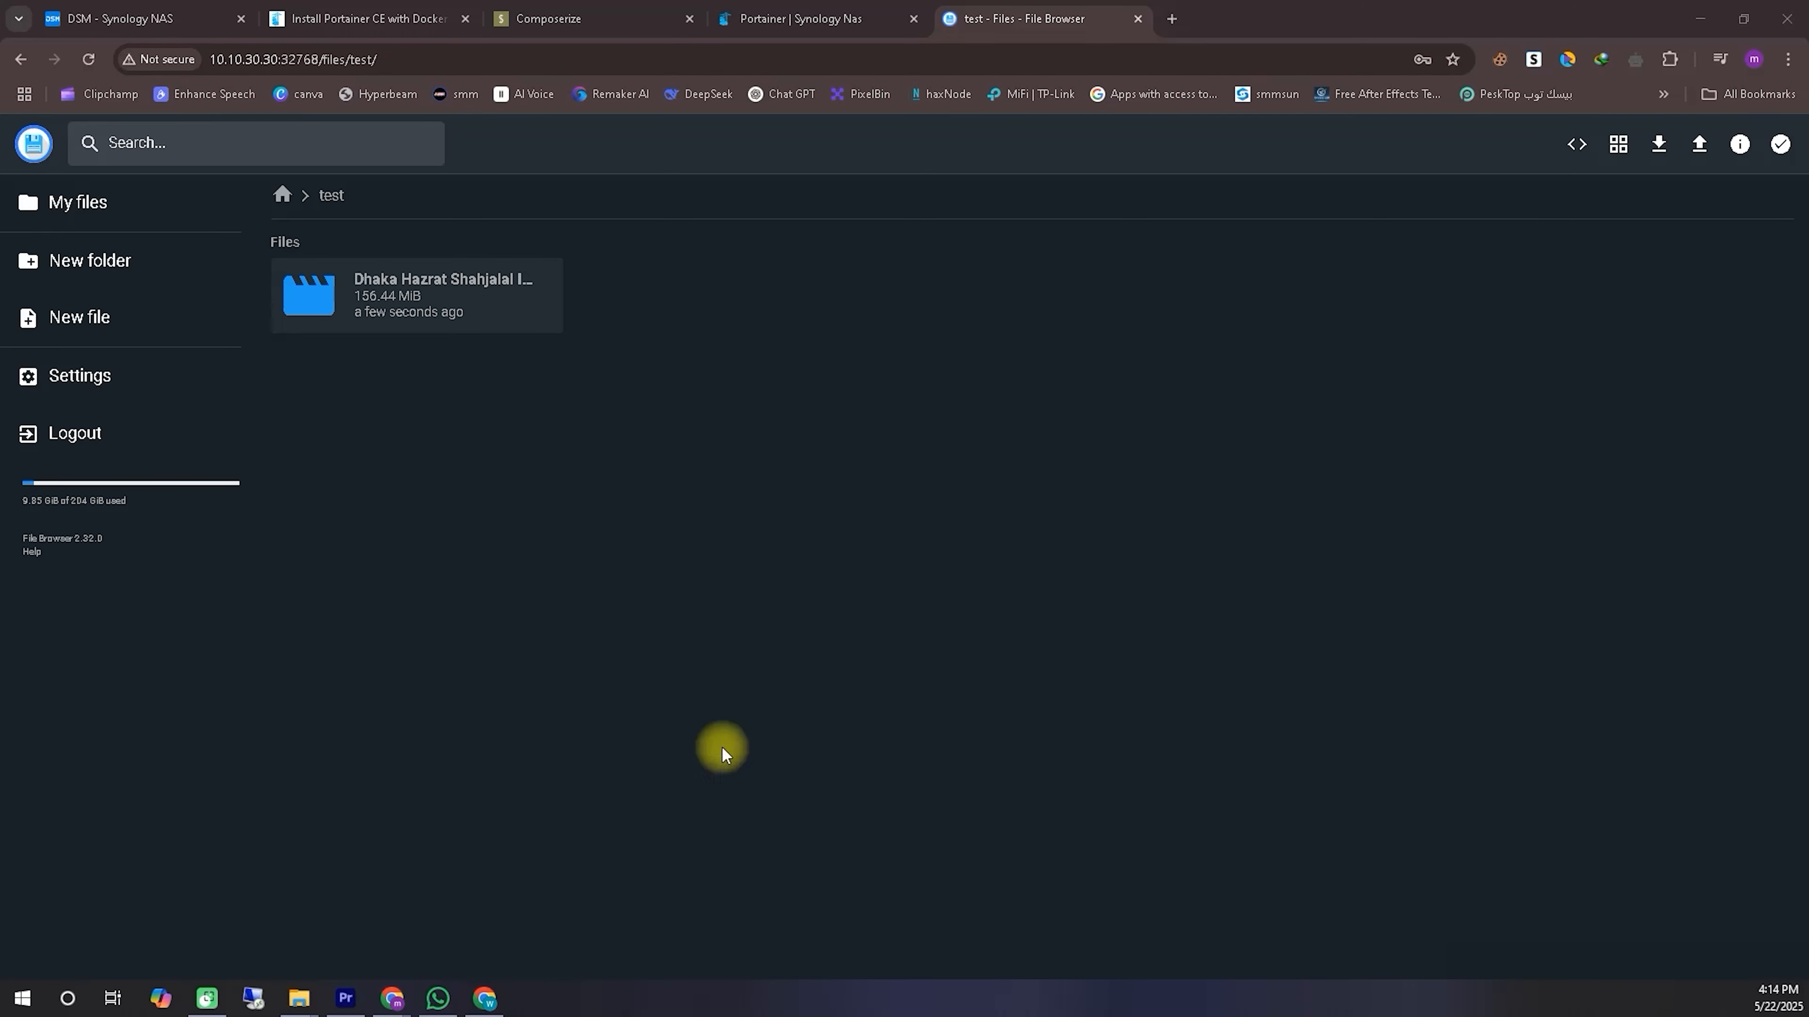
Step: Preview the uploaded airport departures video and close the preview
{"action": "left_click", "coordinate": [432, 309]}
{"action": "double_click", "coordinate": [422, 289]}
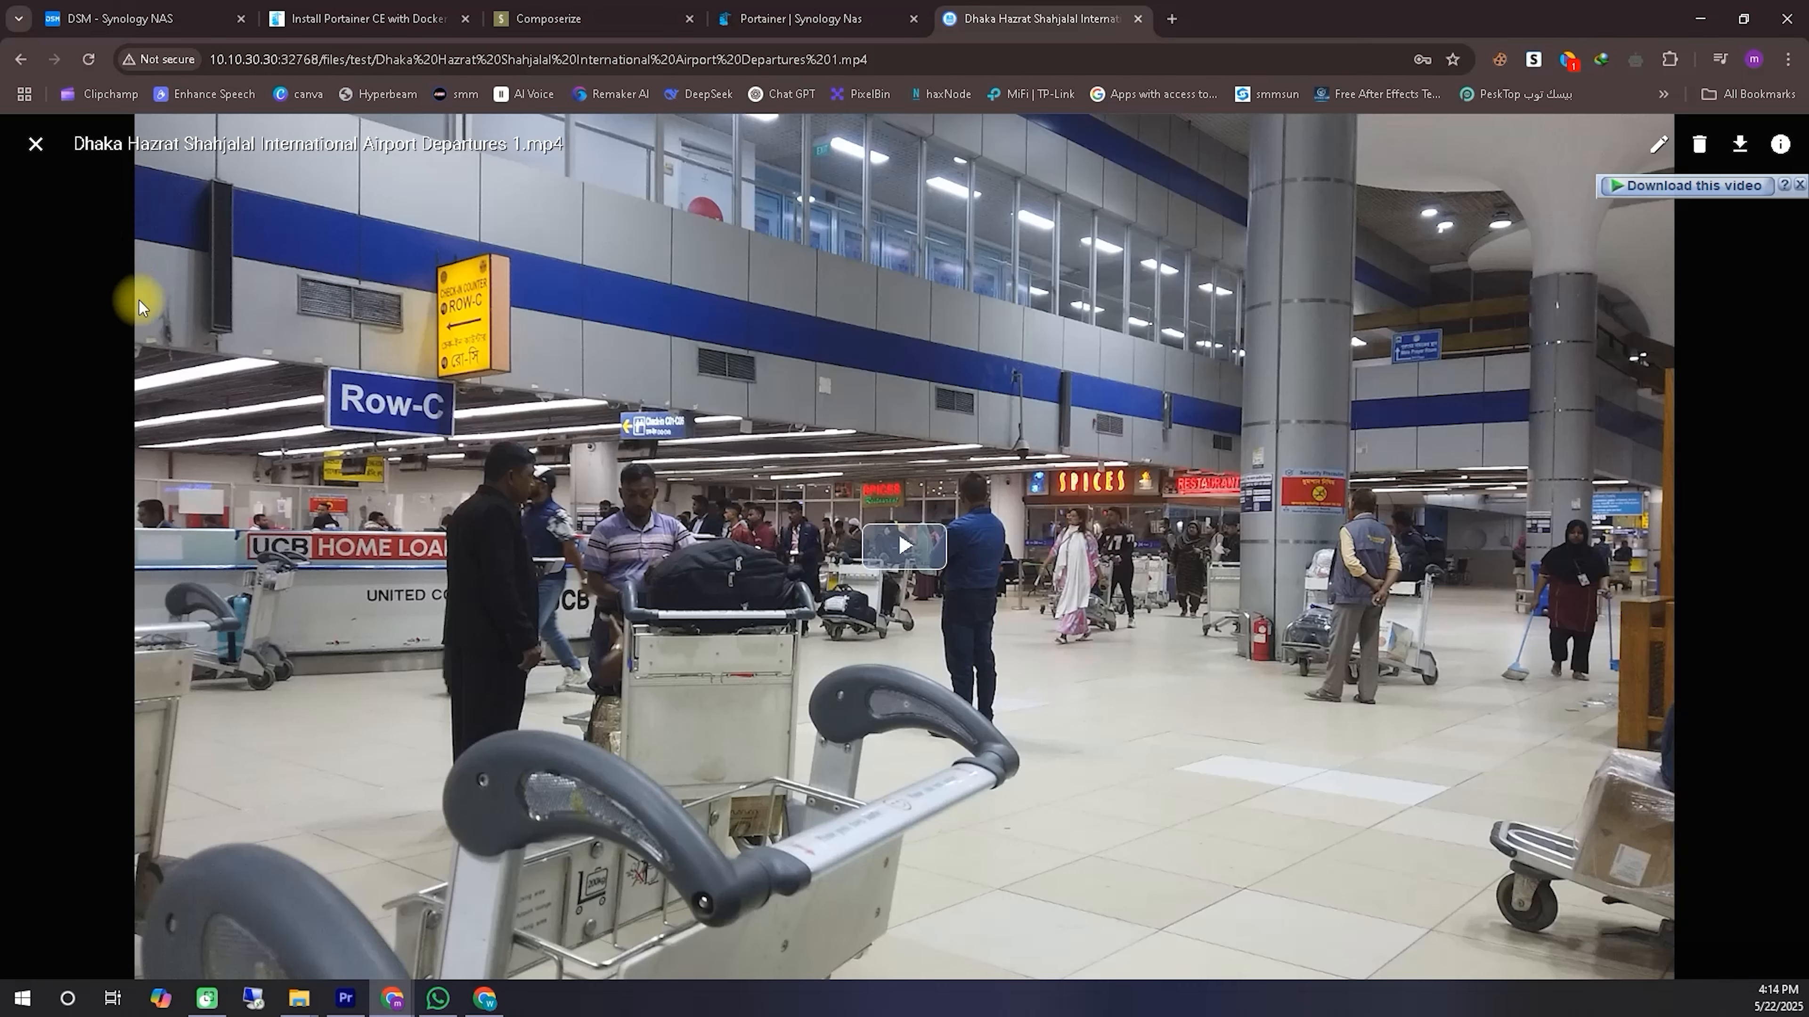
{"action": "left_click", "coordinate": [32, 141]}
Step: Select the uploaded video and look at its copy and move options, cancelling both dialogs
{"action": "left_click", "coordinate": [363, 327]}
{"action": "right_click", "coordinate": [363, 324]}
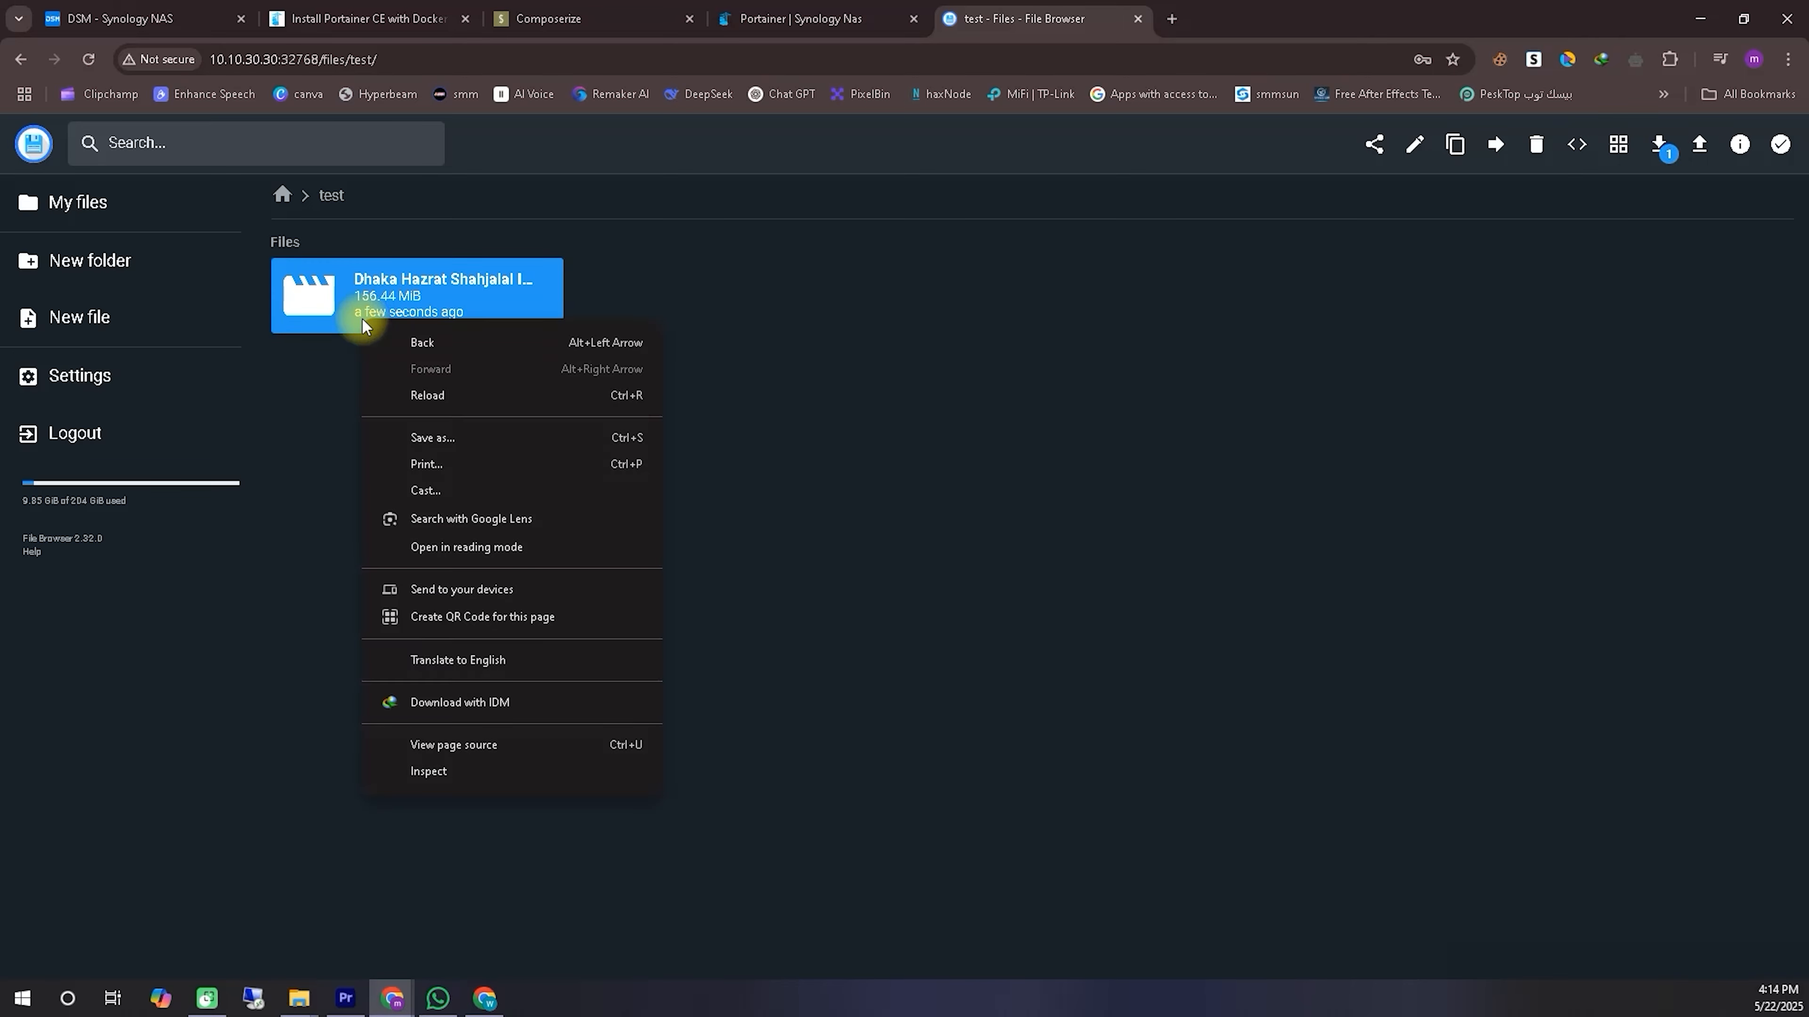
{"action": "left_click", "coordinate": [1527, 274]}
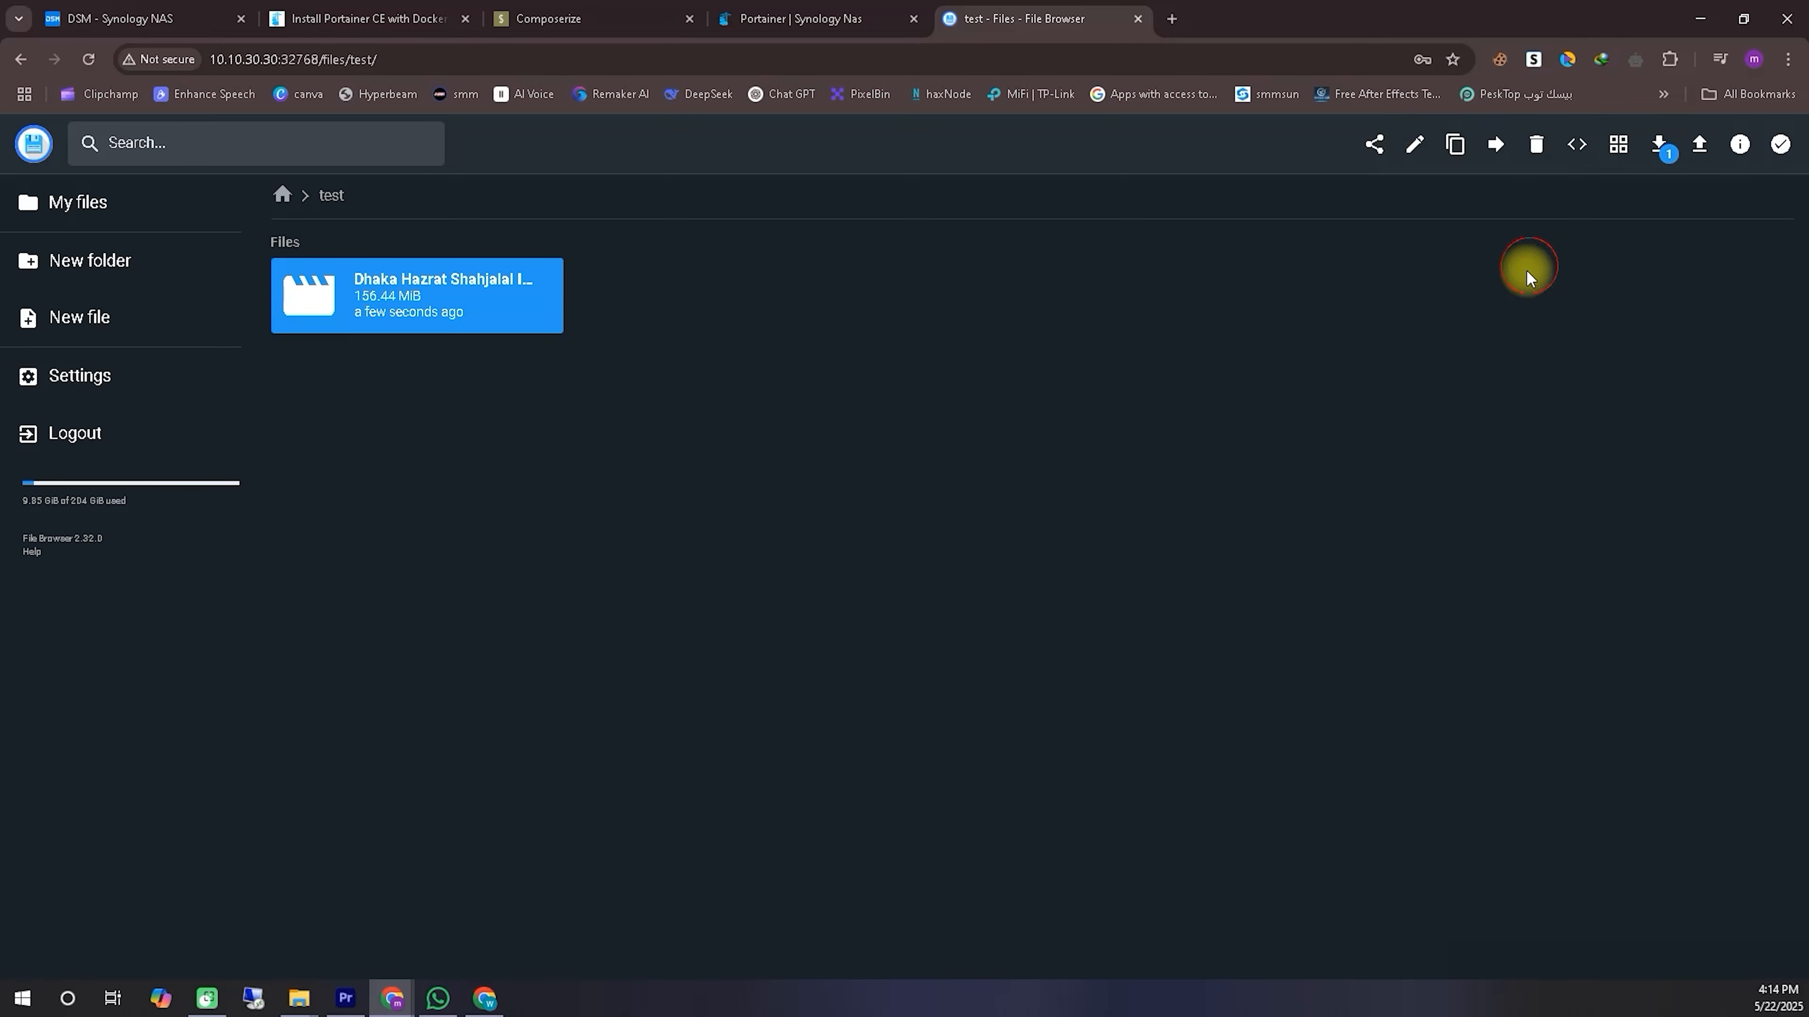
{"action": "left_click", "coordinate": [1456, 146]}
{"action": "left_click", "coordinate": [968, 649]}
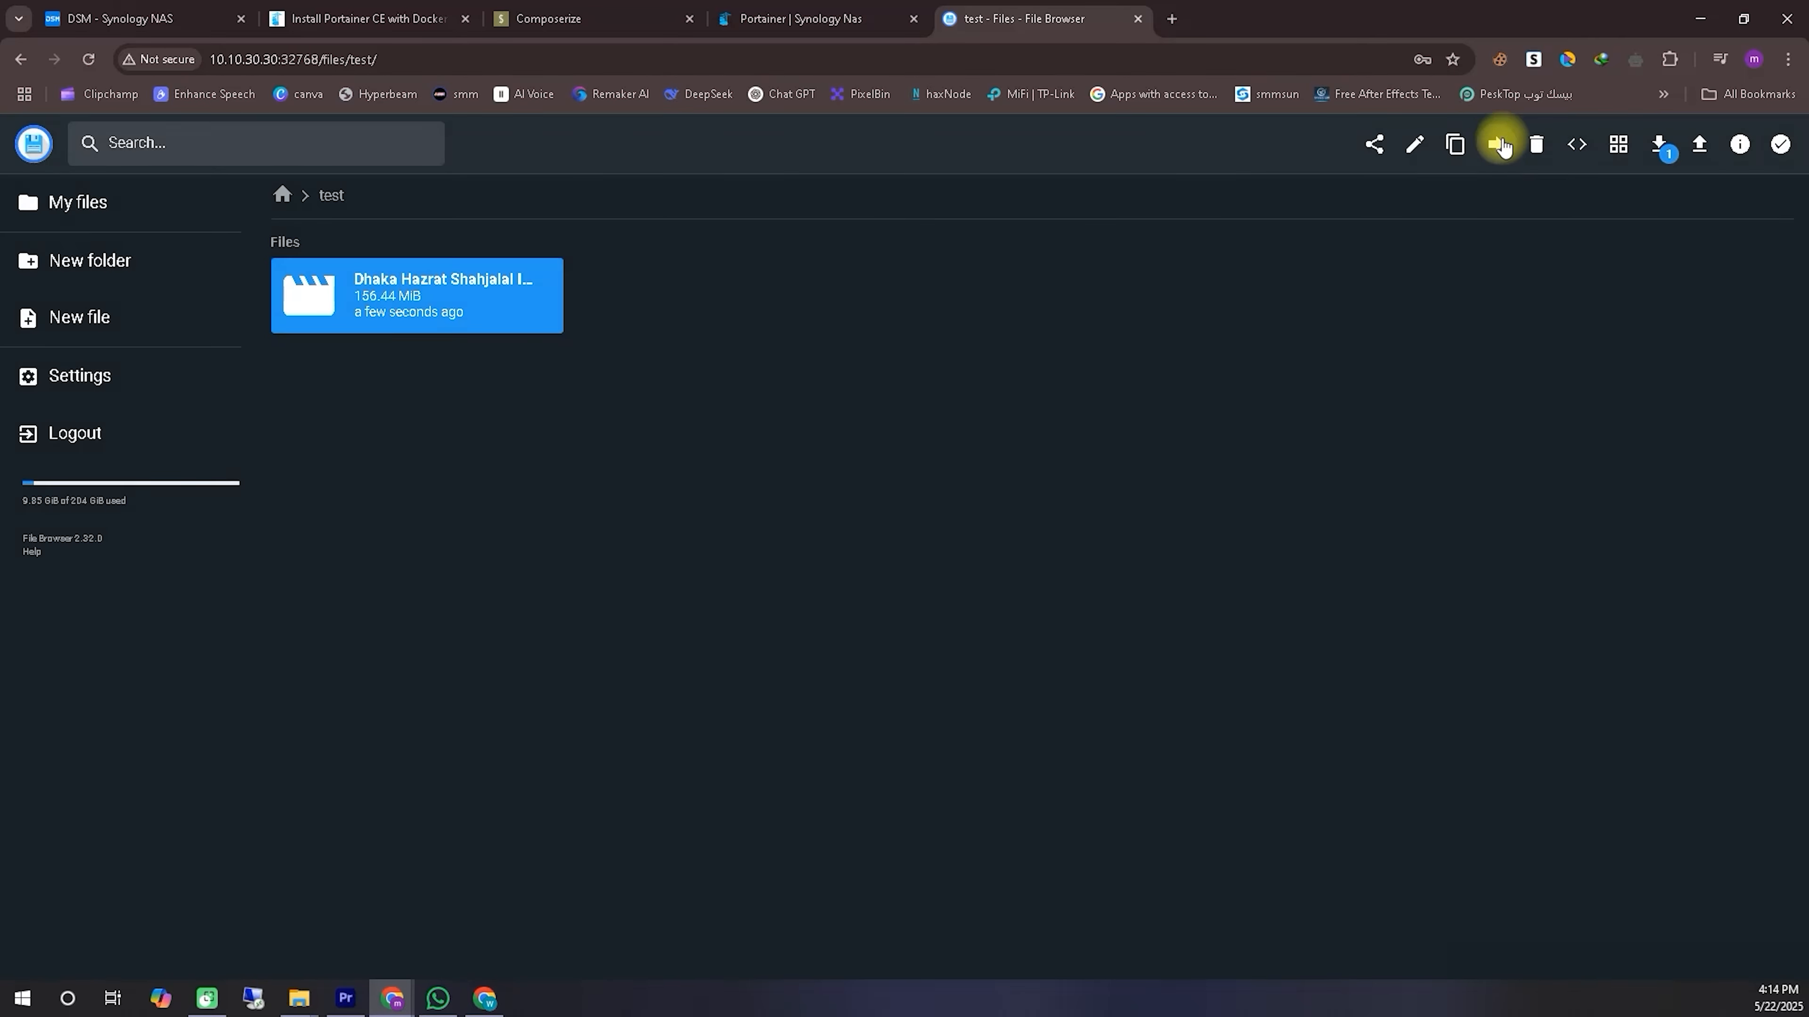
{"action": "left_click", "coordinate": [1500, 143]}
{"action": "left_click", "coordinate": [956, 638]}
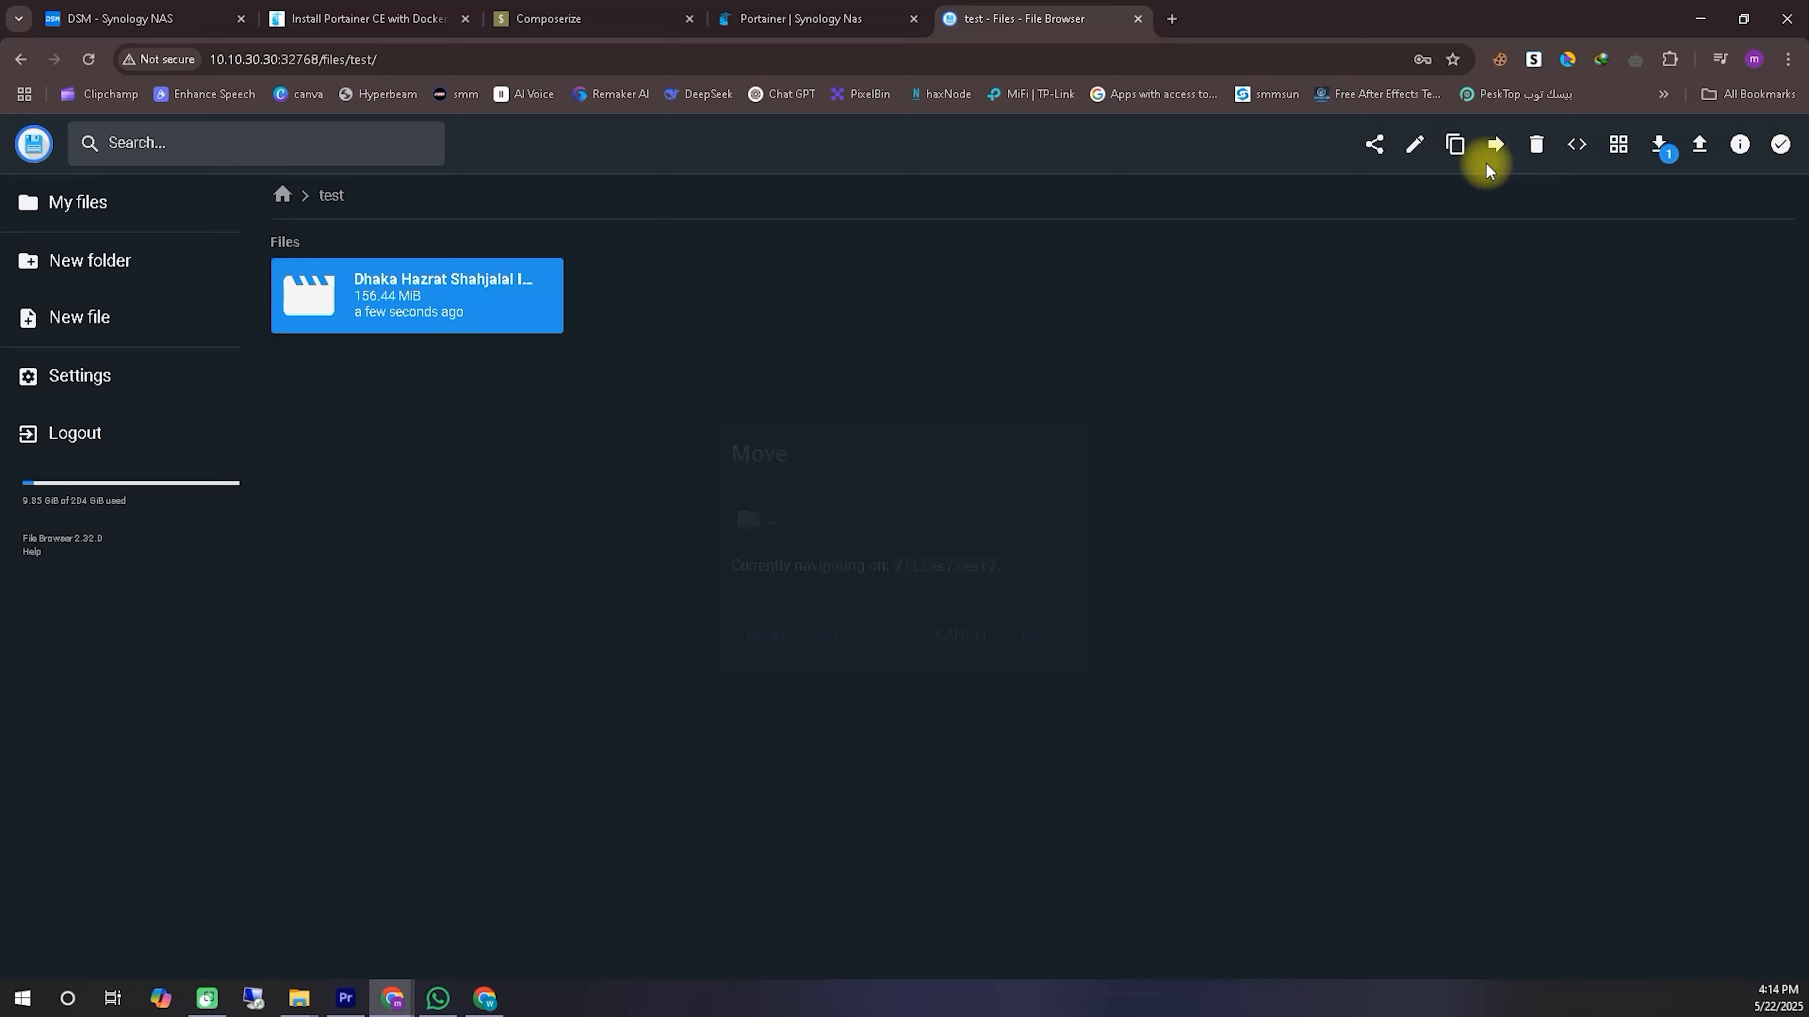
Step: Cycle the test folder's file listing through its view layouts
{"action": "left_click", "coordinate": [1620, 146]}
{"action": "left_click", "coordinate": [1620, 146]}
{"action": "left_click", "coordinate": [1620, 146]}
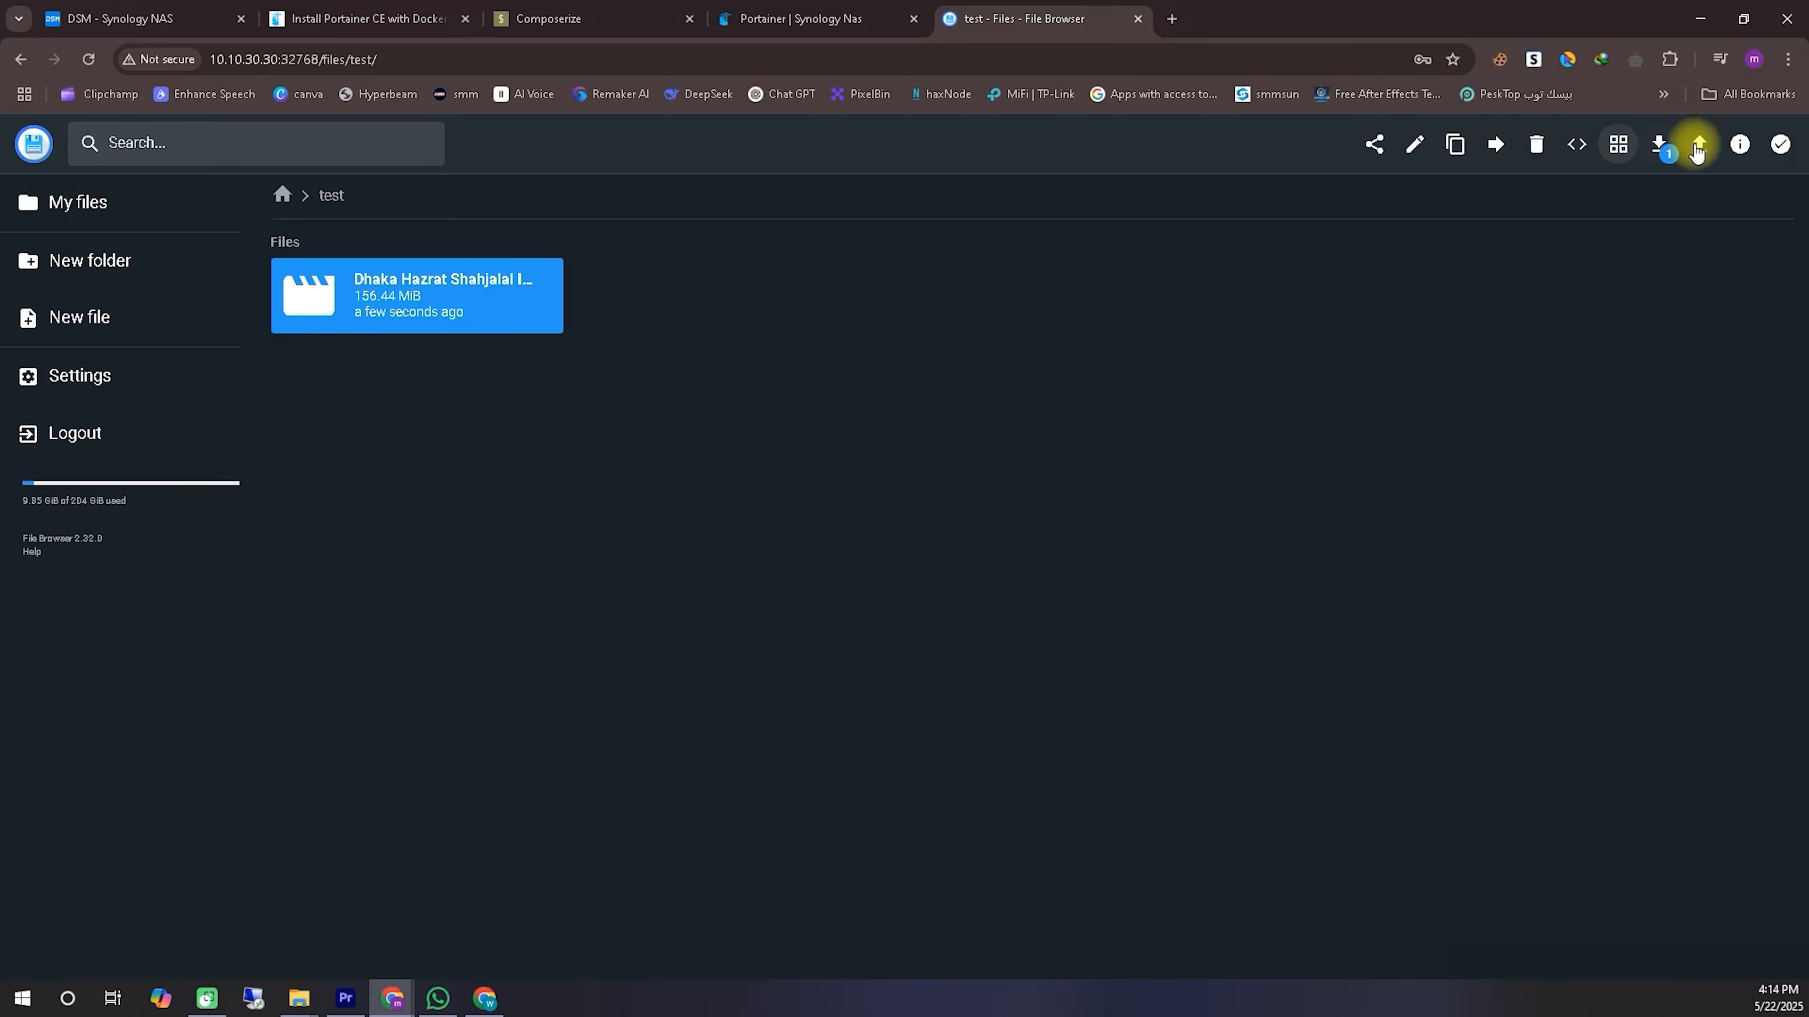
Step: Try to share the uploaded video with a duration of 0 hours and no password, then close the share dialog
{"action": "left_click", "coordinate": [1375, 145]}
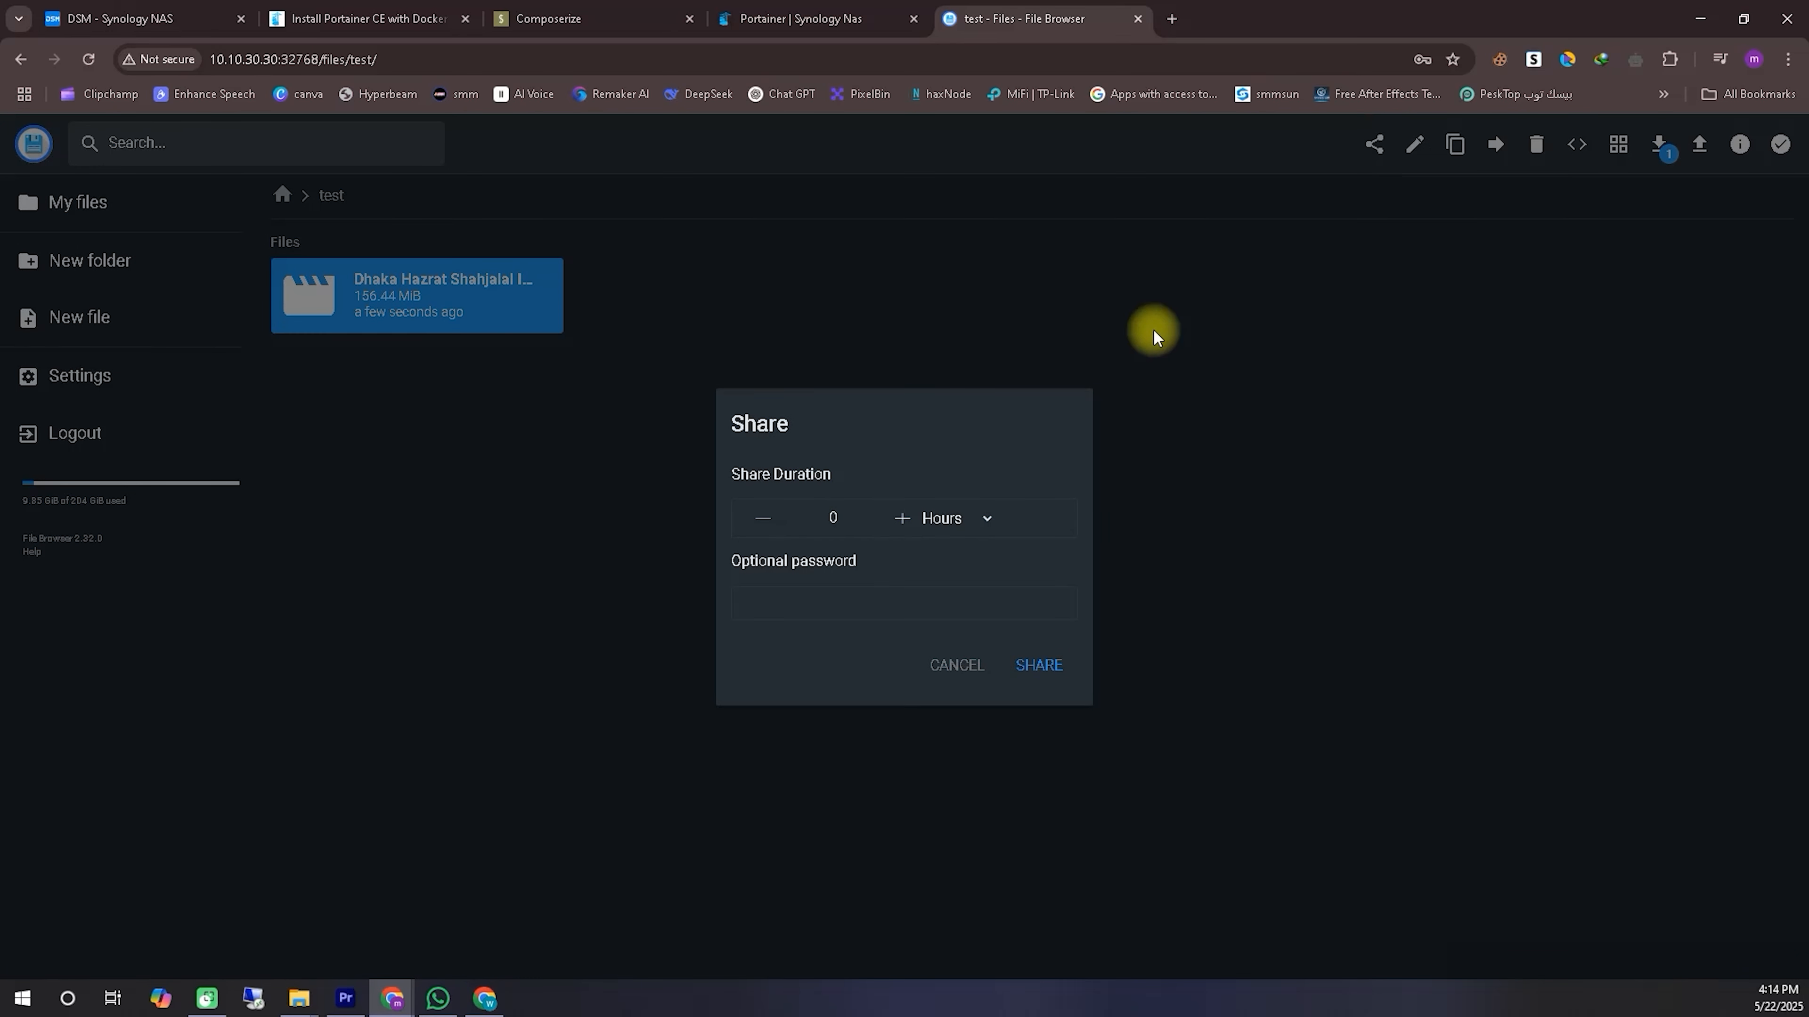
{"action": "left_click", "coordinate": [1026, 691]}
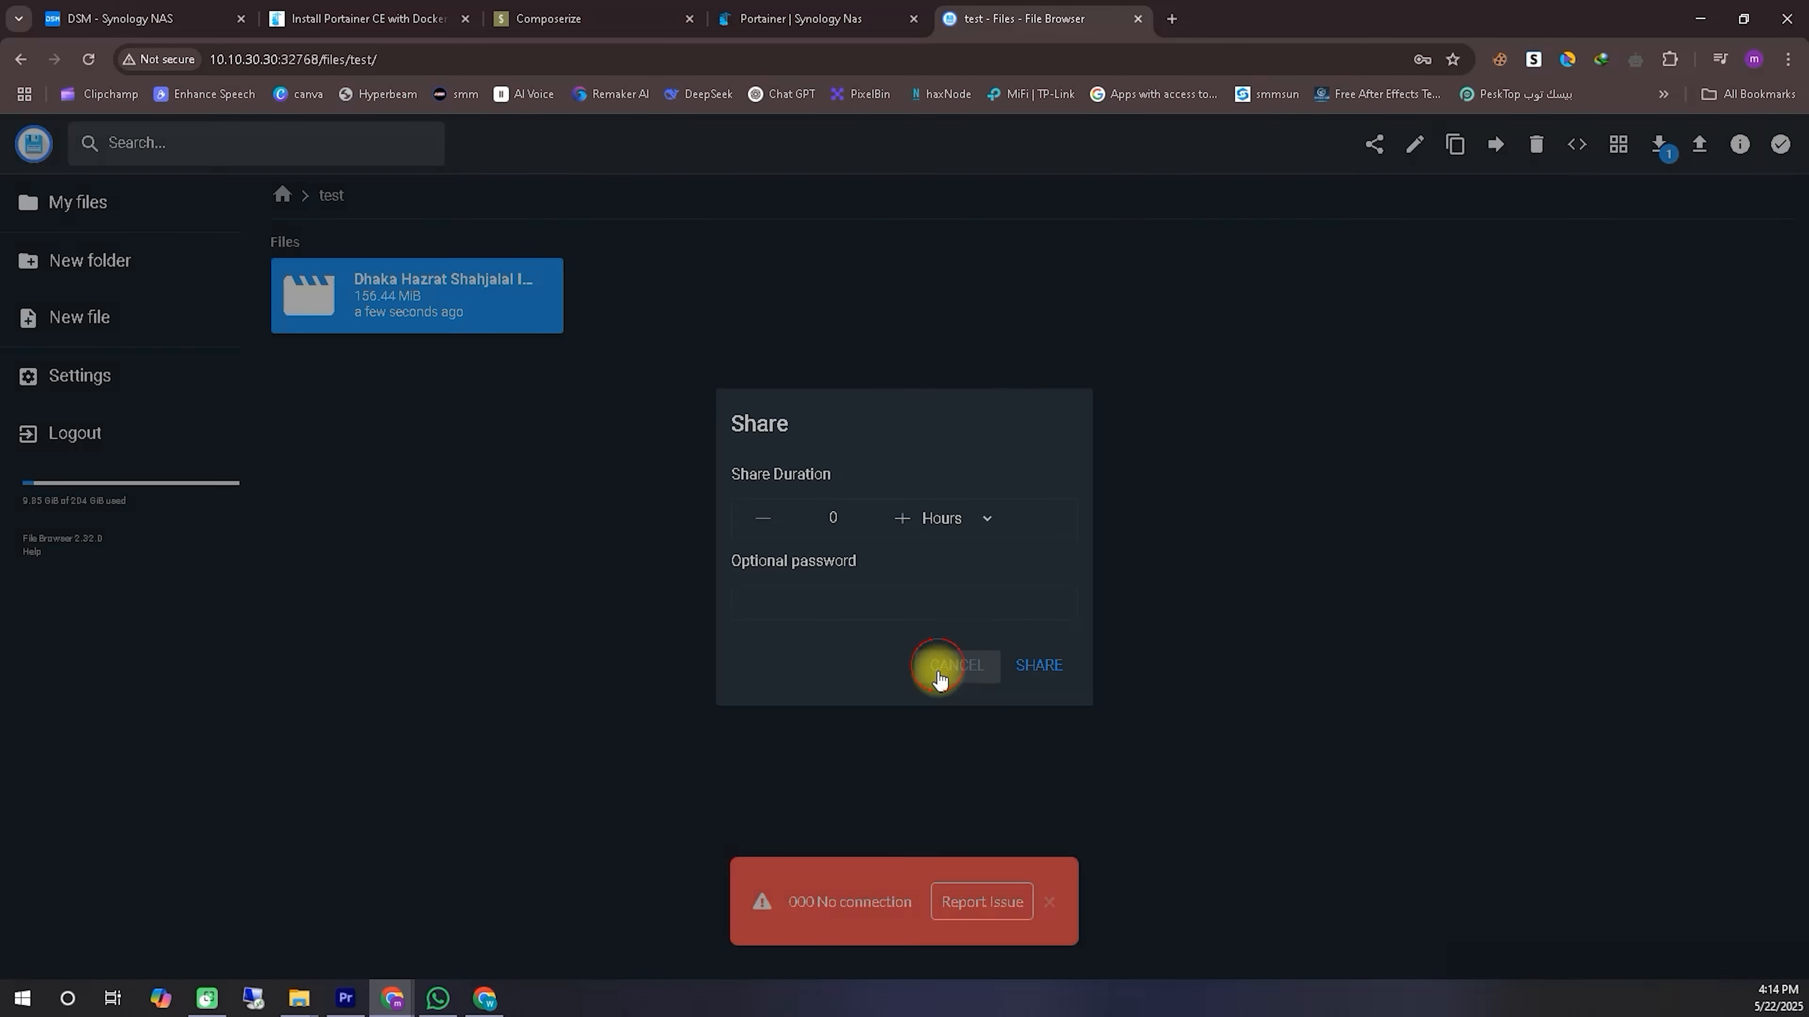
{"action": "left_click", "coordinate": [956, 665]}
{"action": "left_click", "coordinate": [107, 375]}
{"action": "left_click", "coordinate": [1098, 399]}
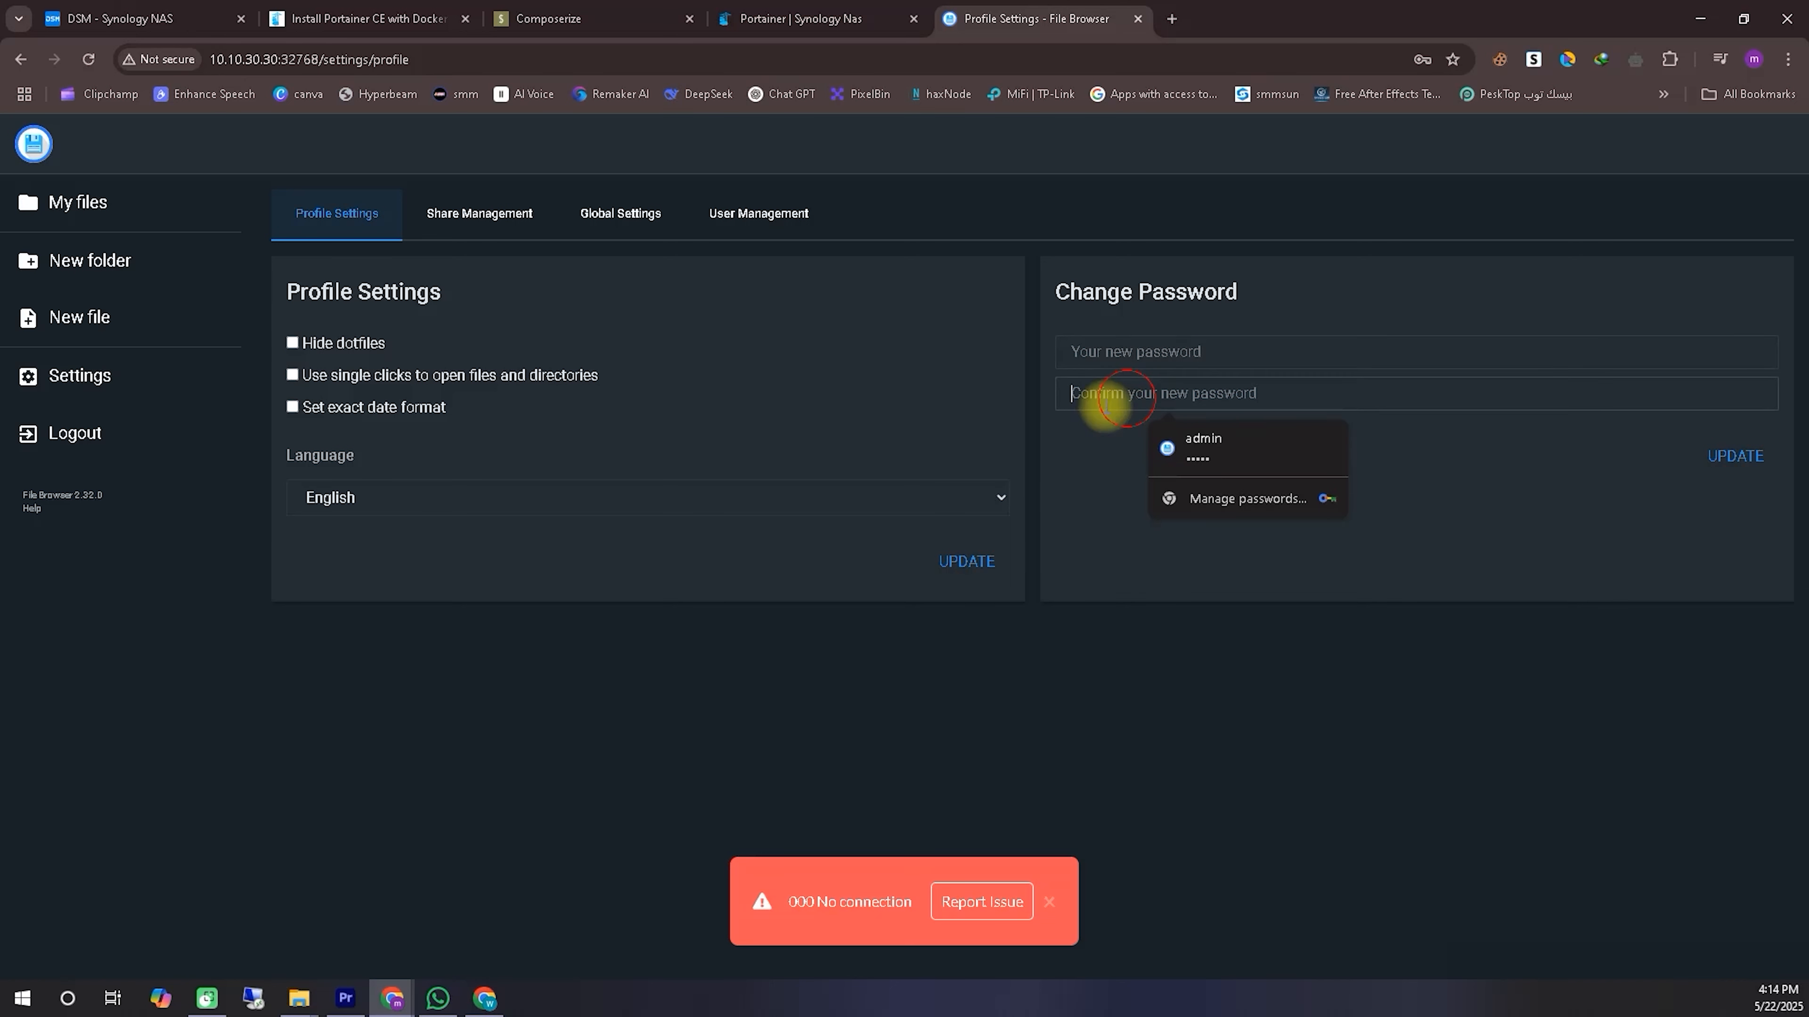